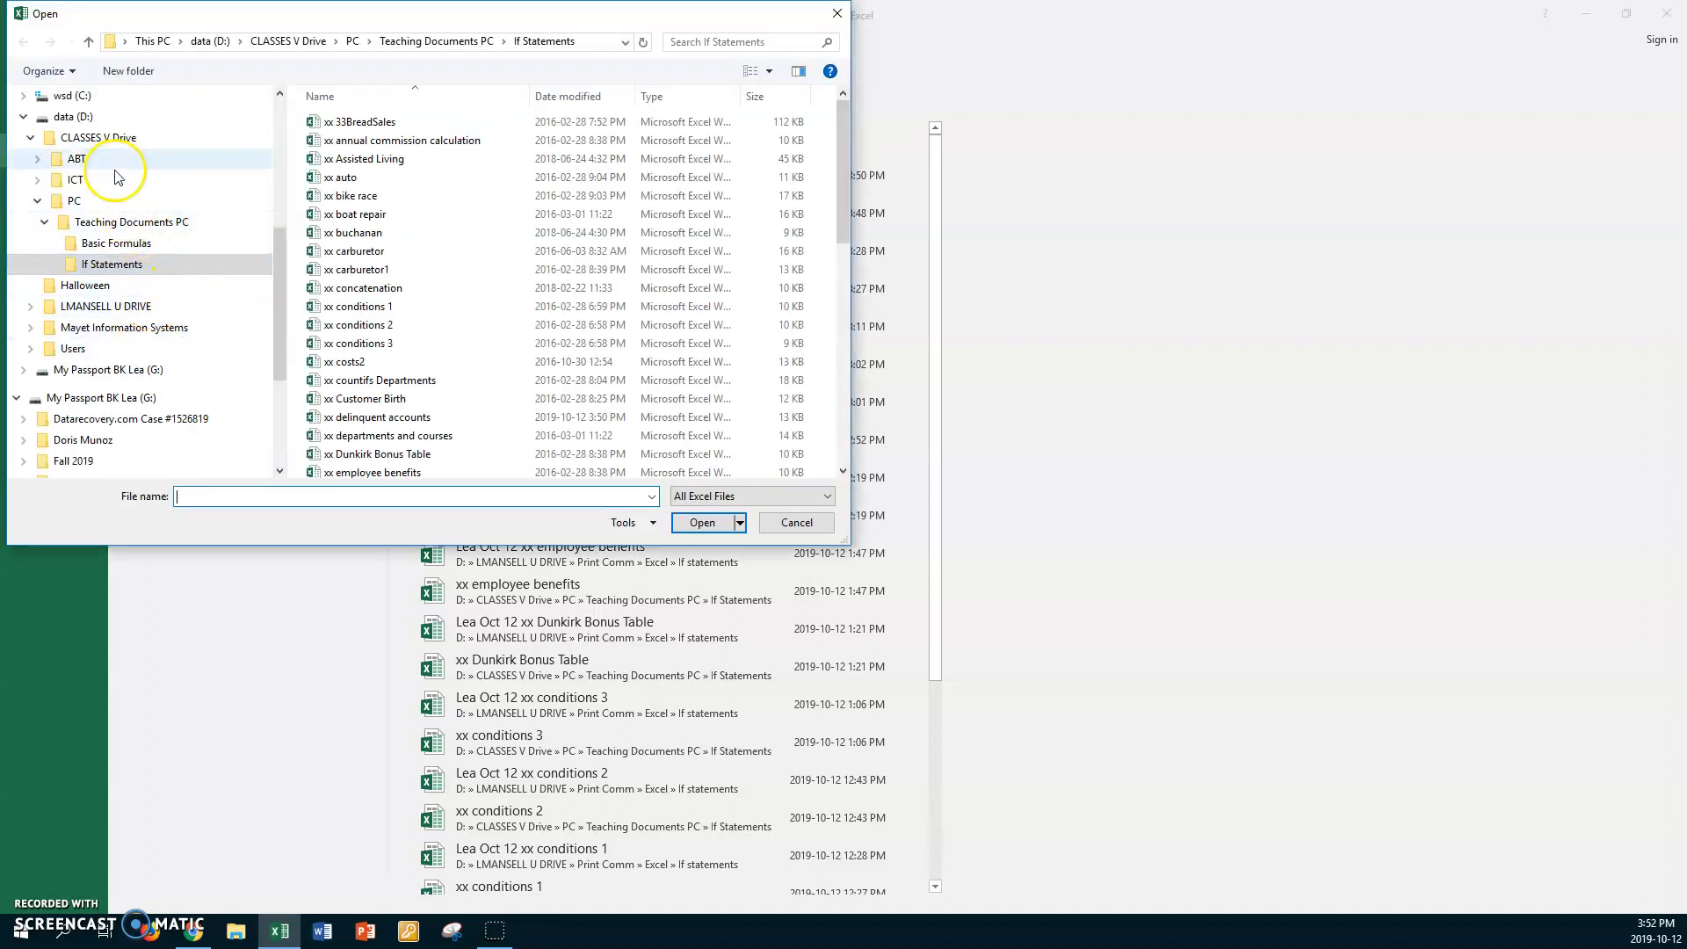
Open the xx perfume workbook from CLASSES V Drive > PC > Teaching Documents PC > If Statements.
{"action": "left_click", "coordinate": [96, 141]}
{"action": "double_click", "coordinate": [320, 158]}
{"action": "double_click", "coordinate": [316, 124]}
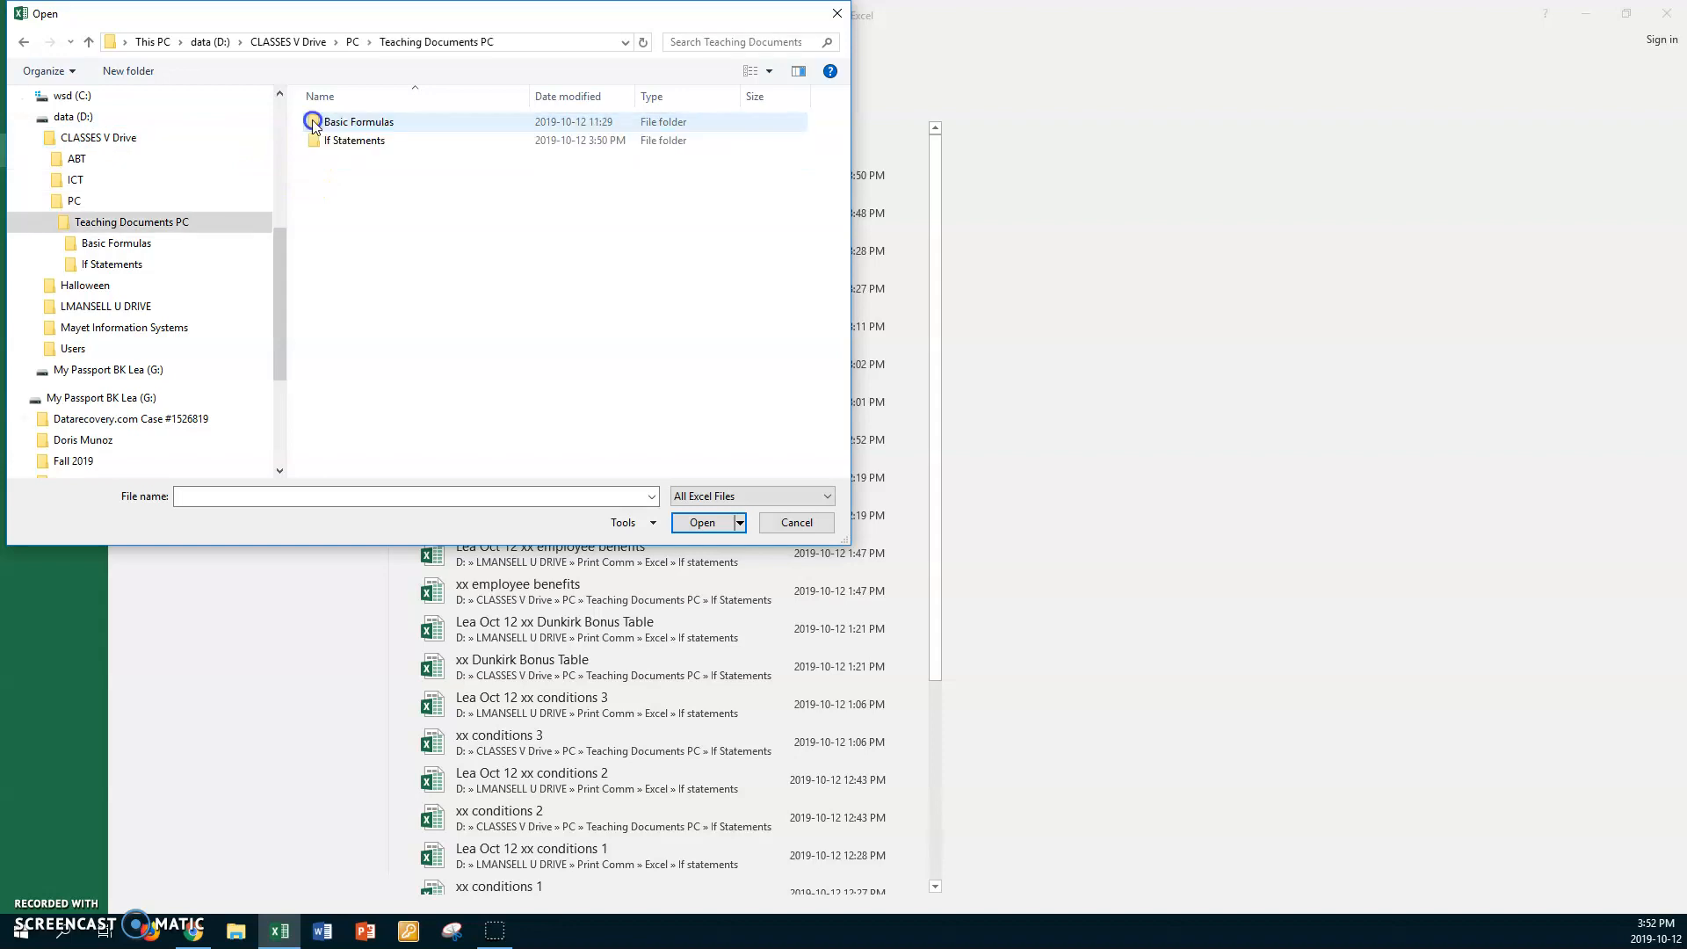
{"action": "double_click", "coordinate": [316, 142]}
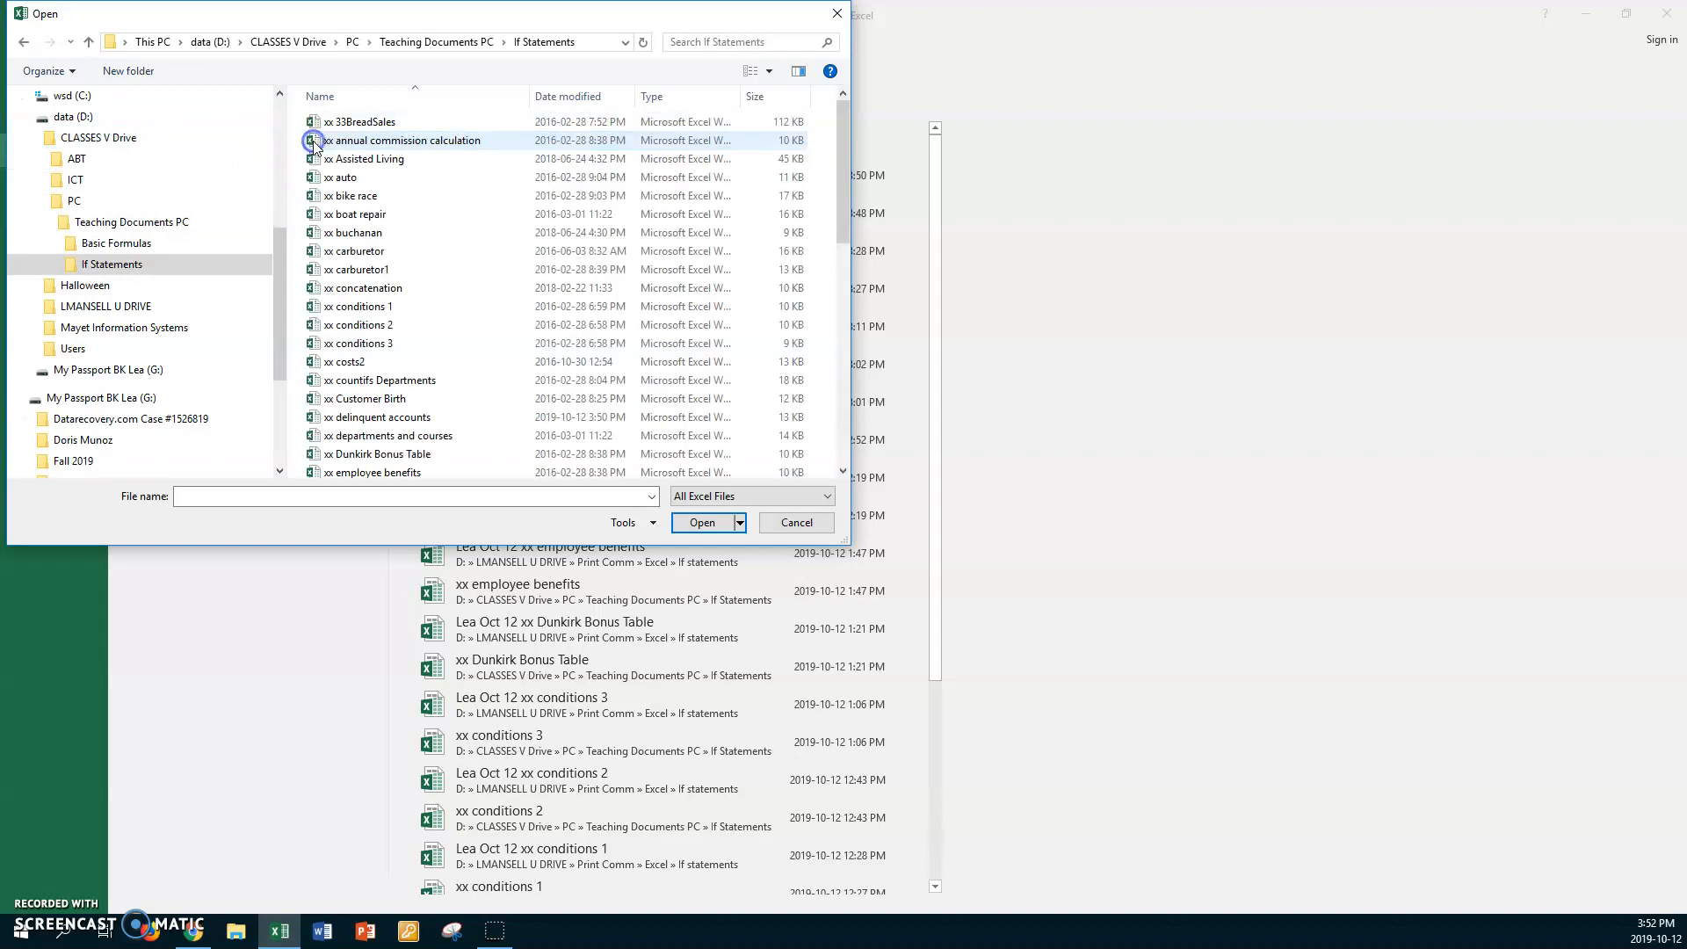
{"action": "scroll", "coordinate": [457, 274], "scroll_direction": "down", "scroll_amount": 2}
{"action": "scroll", "coordinate": [463, 277], "scroll_direction": "down", "scroll_amount": 5}
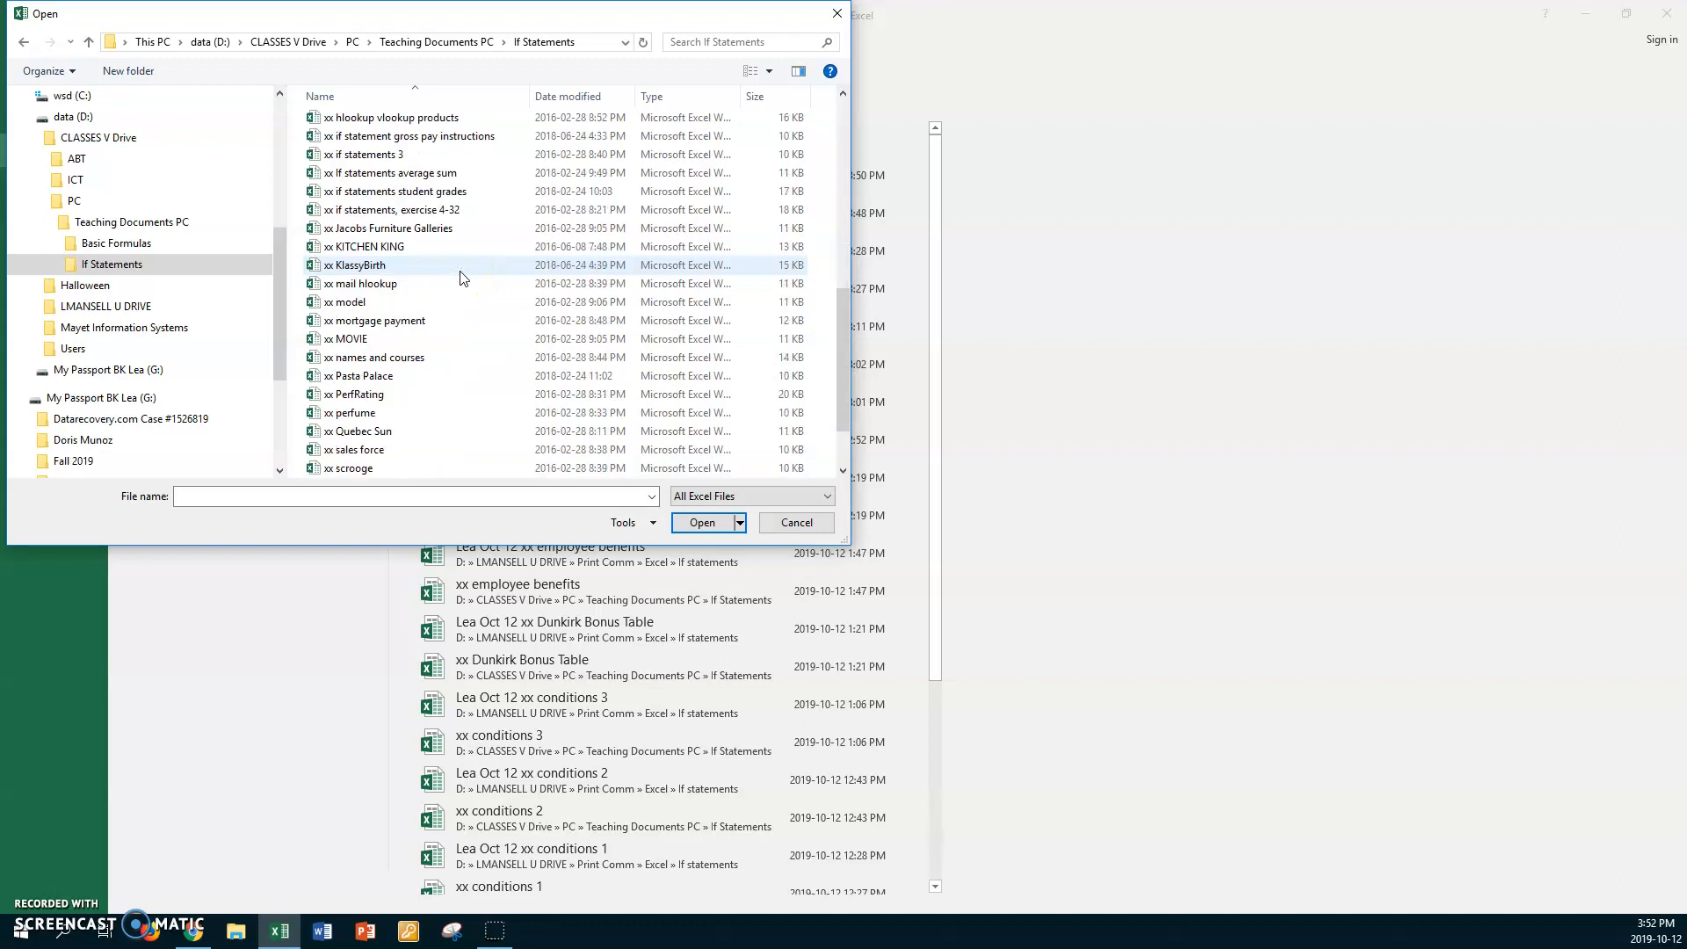
{"action": "left_click", "coordinate": [354, 363]}
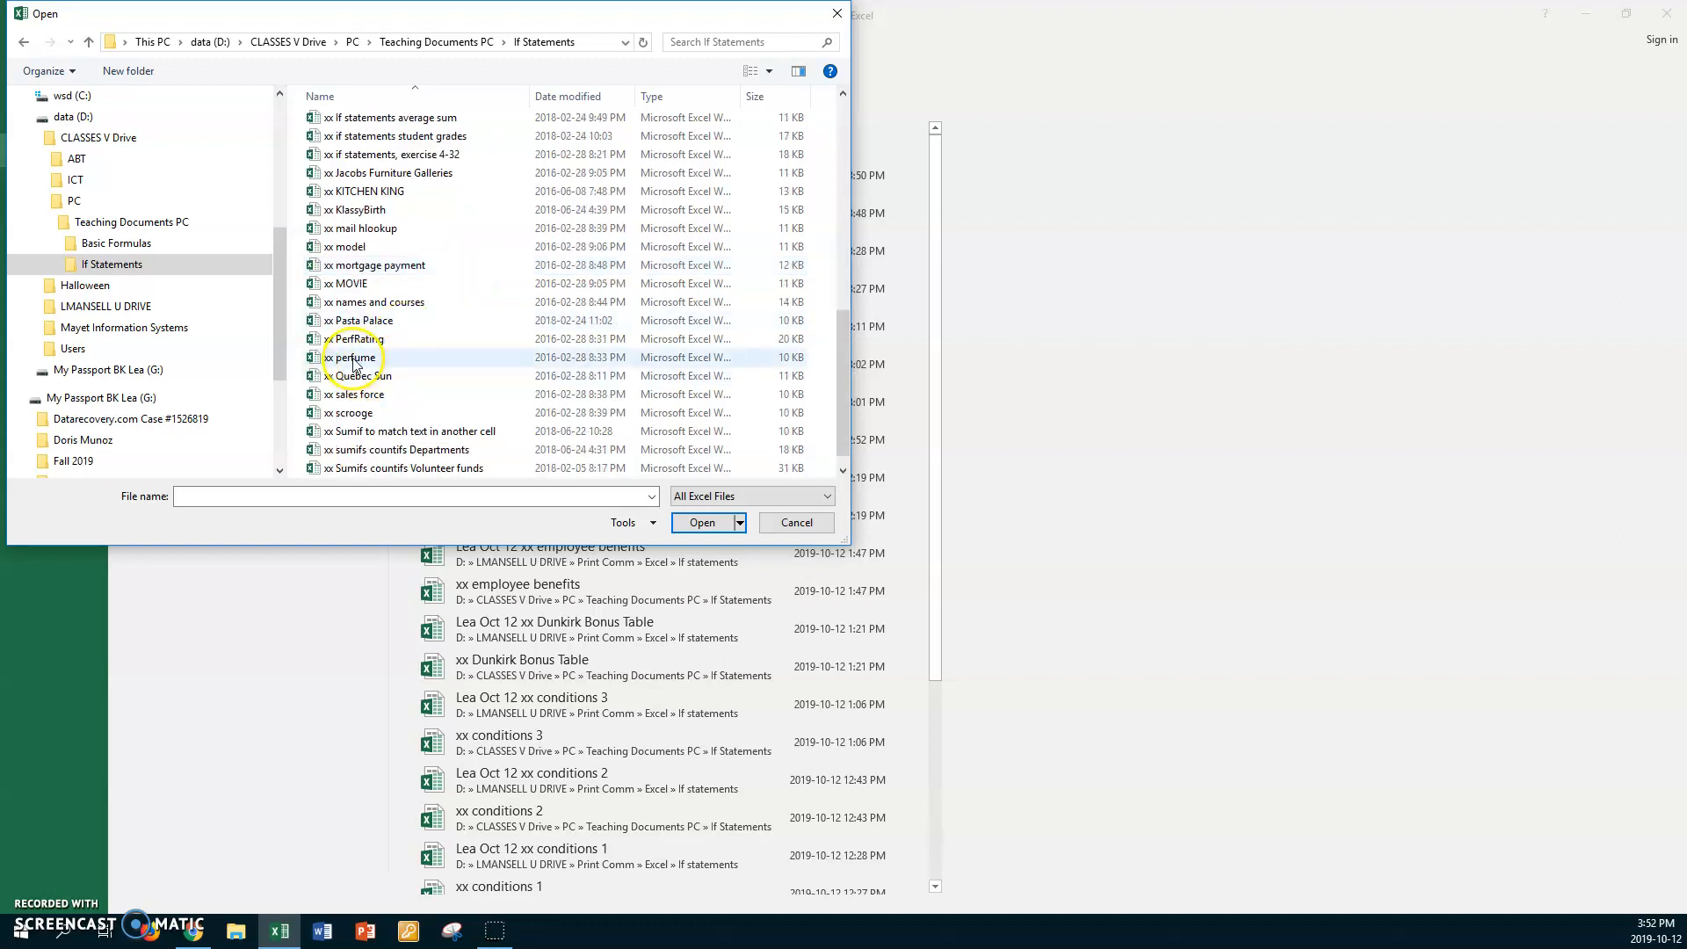
{"action": "left_click", "coordinate": [694, 521]}
{"action": "left_click", "coordinate": [39, 41]}
Save a copy with an 'Oct 12' prefixed name in the U drive's Print Comm > Excel > If statements folder.
{"action": "left_click", "coordinate": [44, 216]}
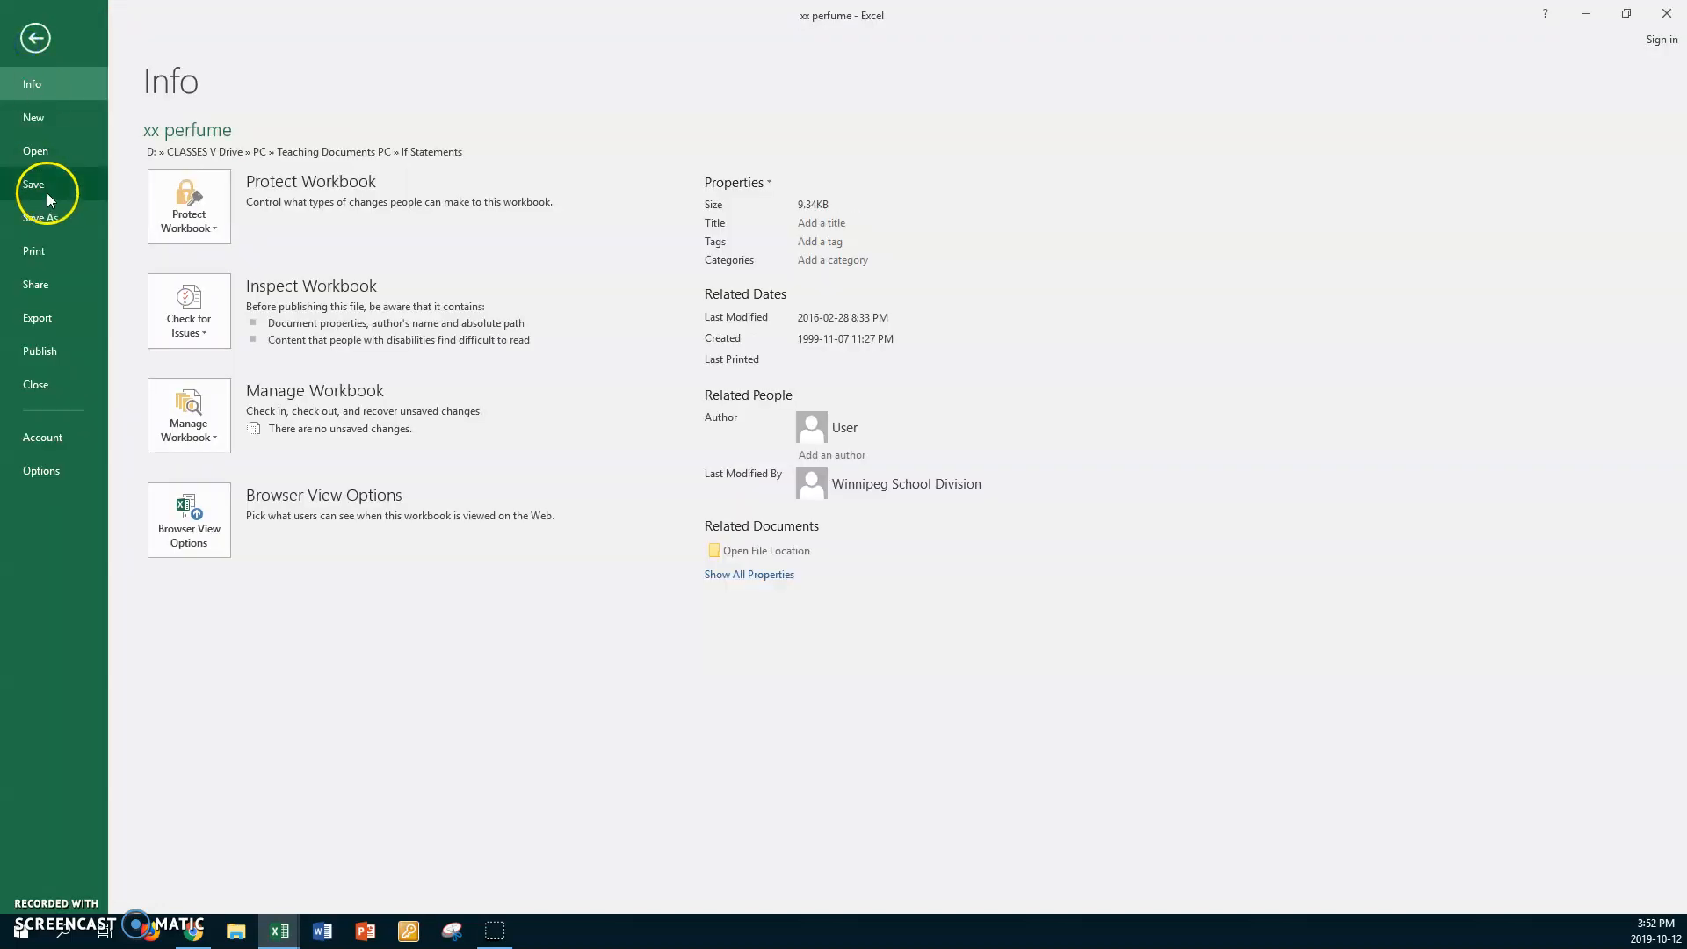
{"action": "left_click", "coordinate": [249, 278]}
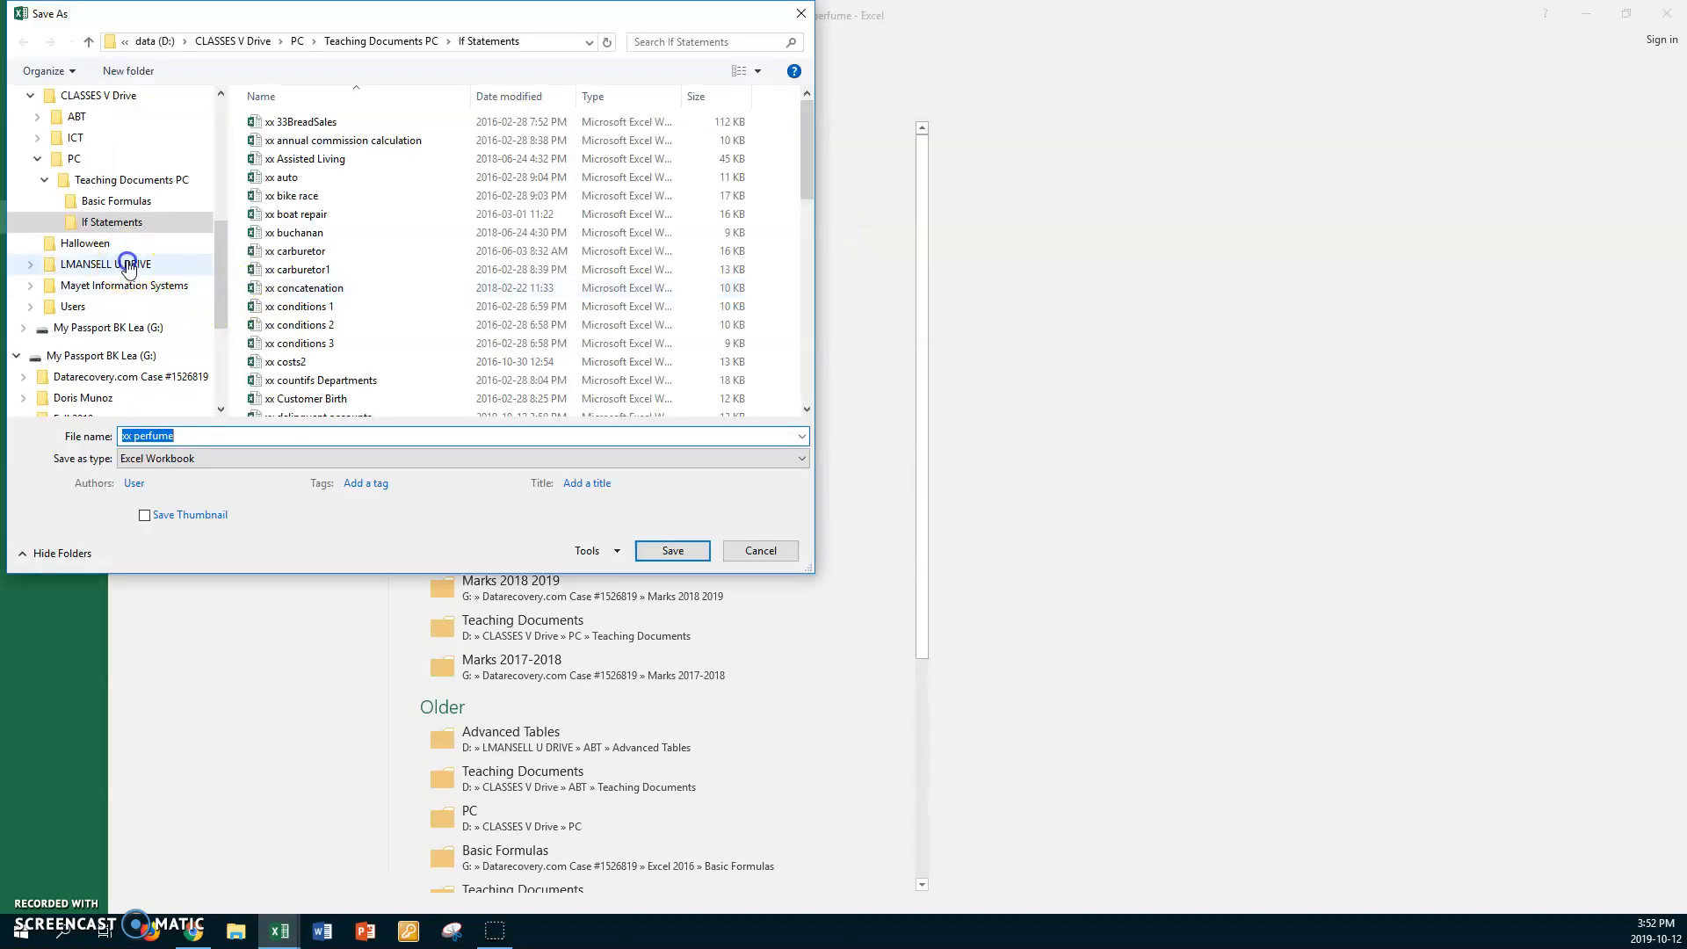
{"action": "left_click", "coordinate": [129, 265]}
{"action": "double_click", "coordinate": [263, 179]}
{"action": "double_click", "coordinate": [257, 139]}
{"action": "left_click", "coordinate": [259, 142]}
{"action": "double_click", "coordinate": [259, 142]}
{"action": "left_click", "coordinate": [215, 436]}
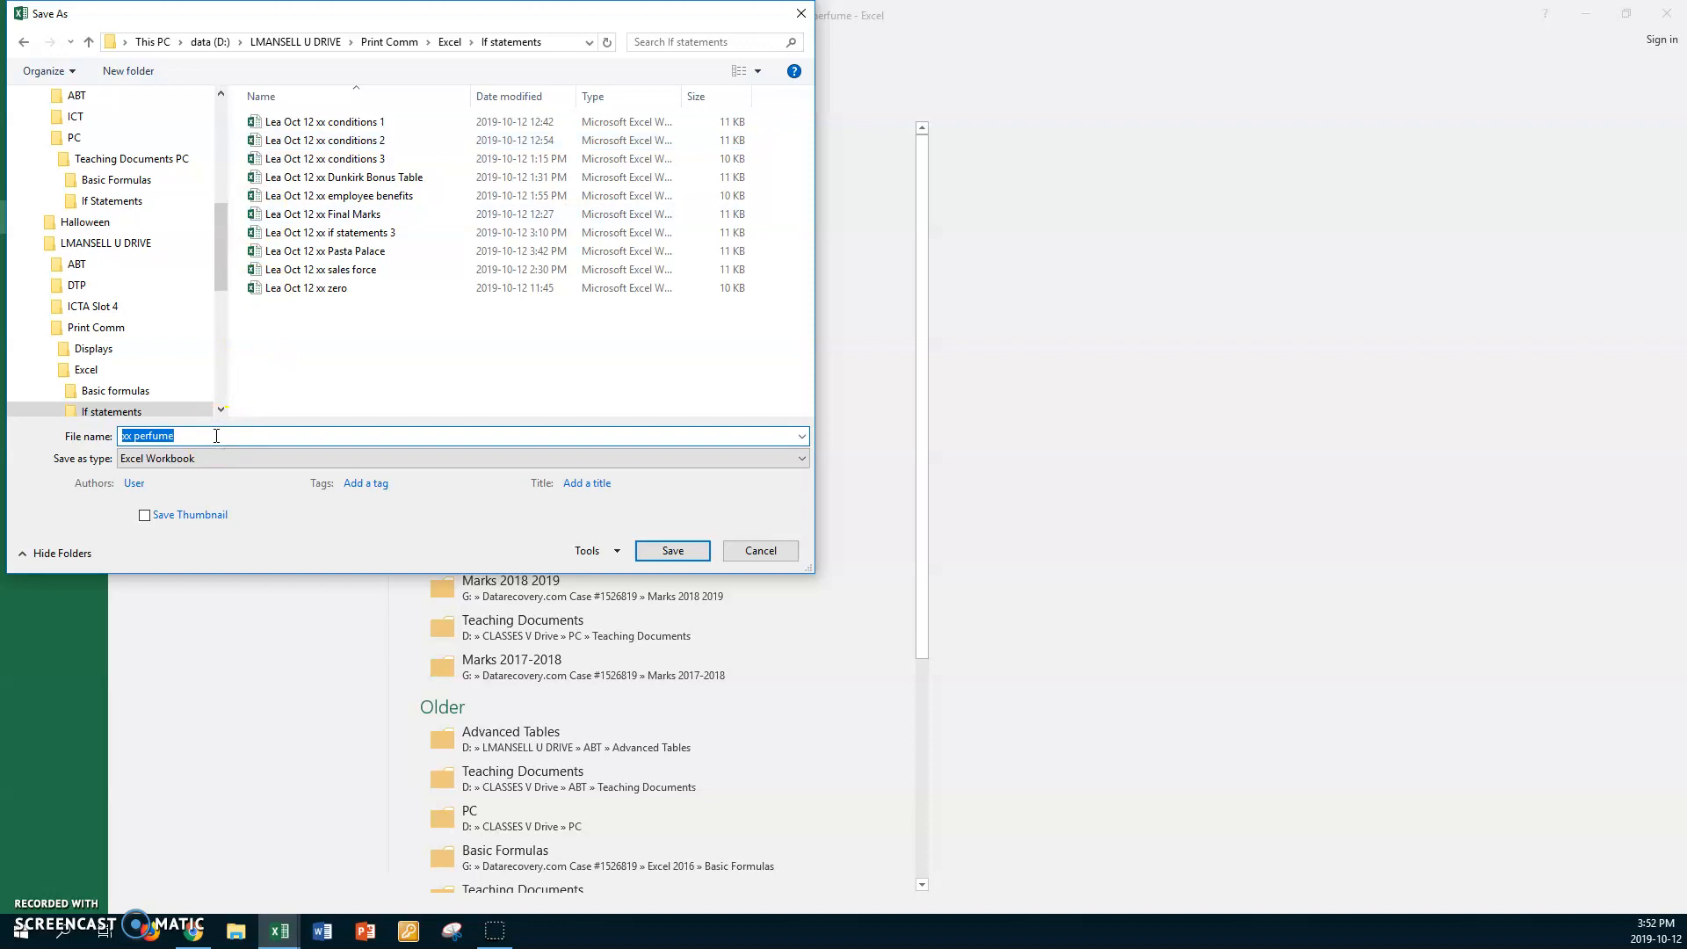
{"action": "key", "text": "Home"}
{"action": "left_click", "coordinate": [665, 550]}
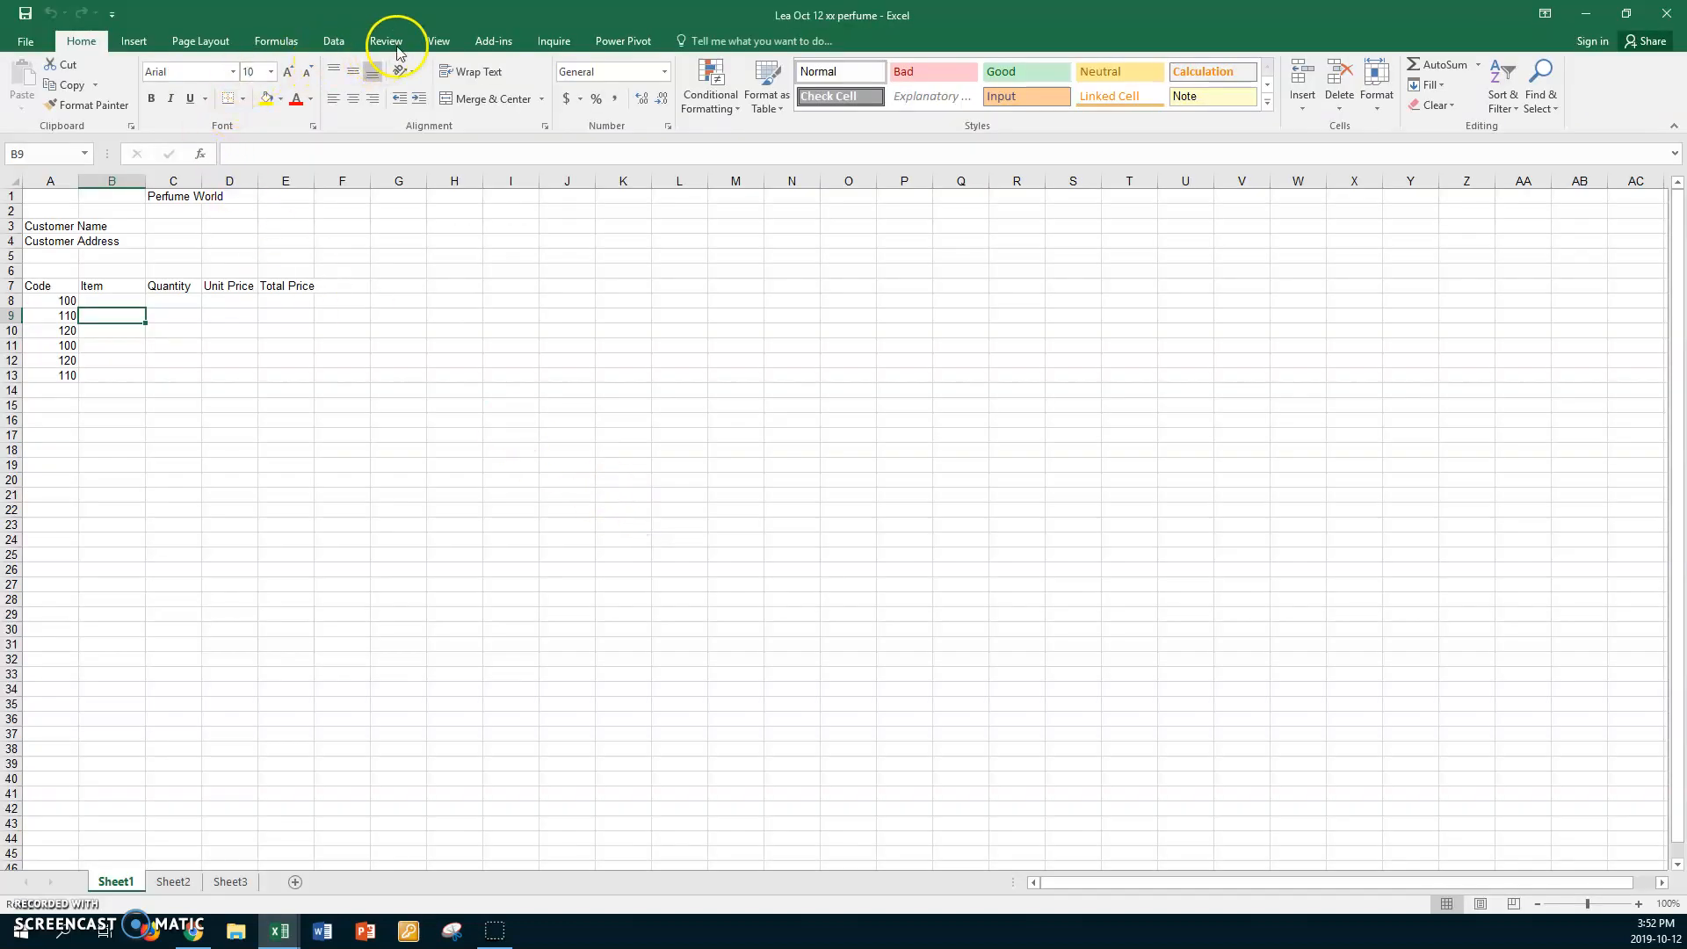
Set the Perfume World invoice sheet to a custom 150% zoom.
{"action": "left_click", "coordinate": [437, 41]}
{"action": "left_click", "coordinate": [357, 82]}
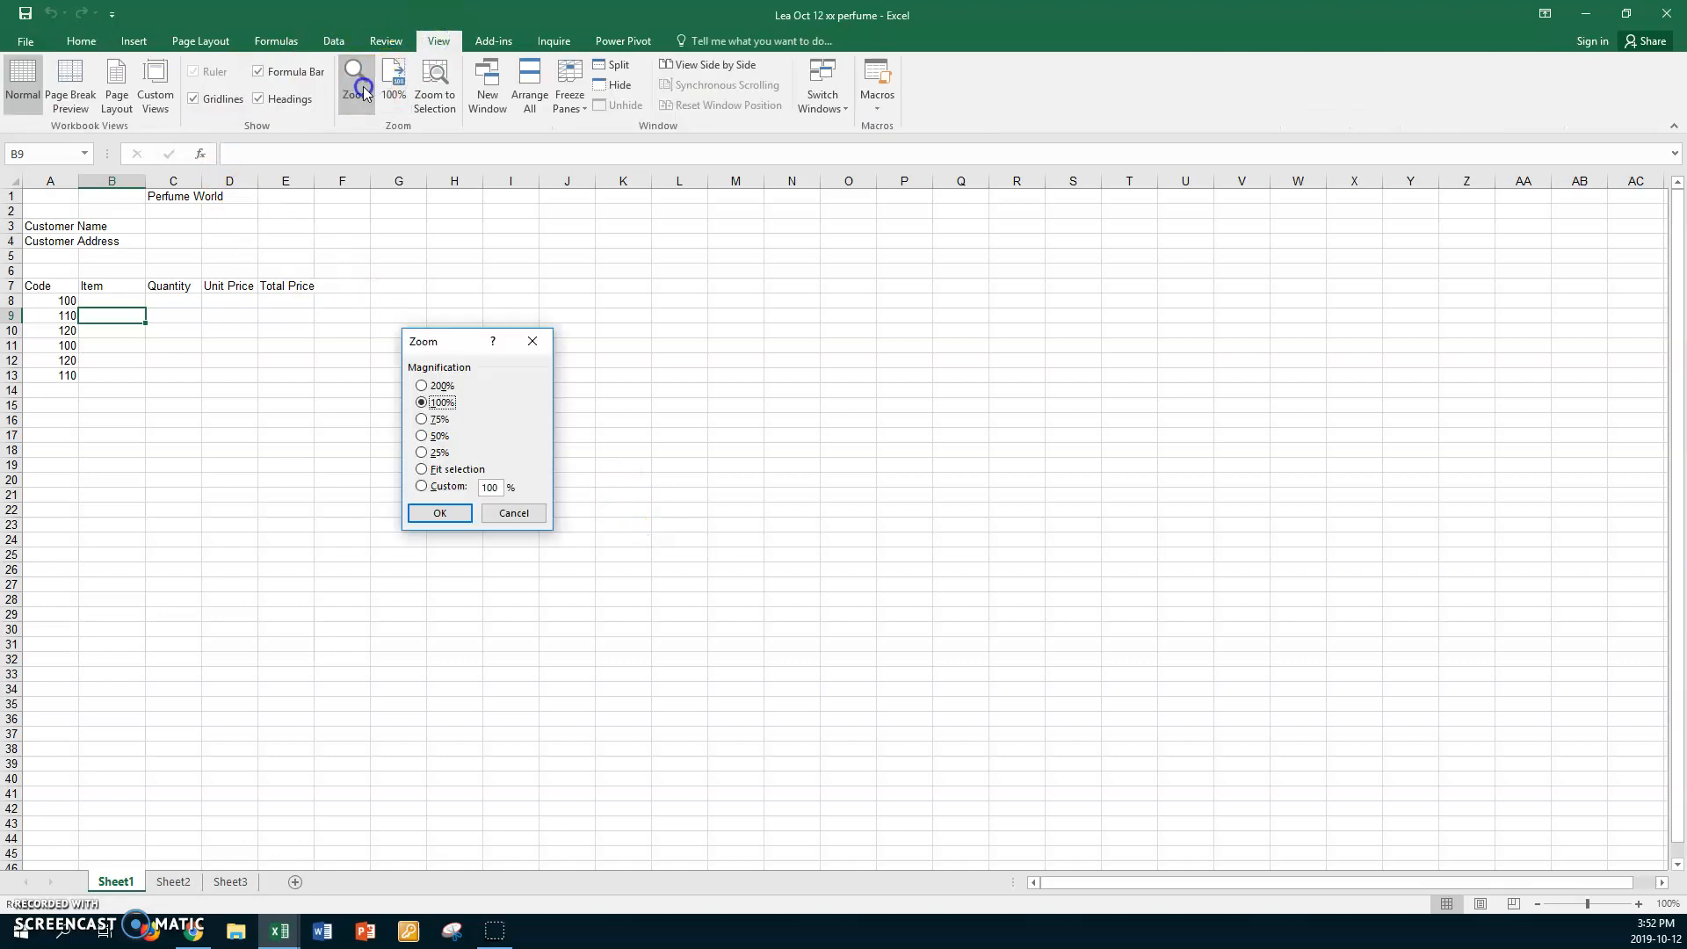
{"action": "left_click", "coordinate": [434, 487]}
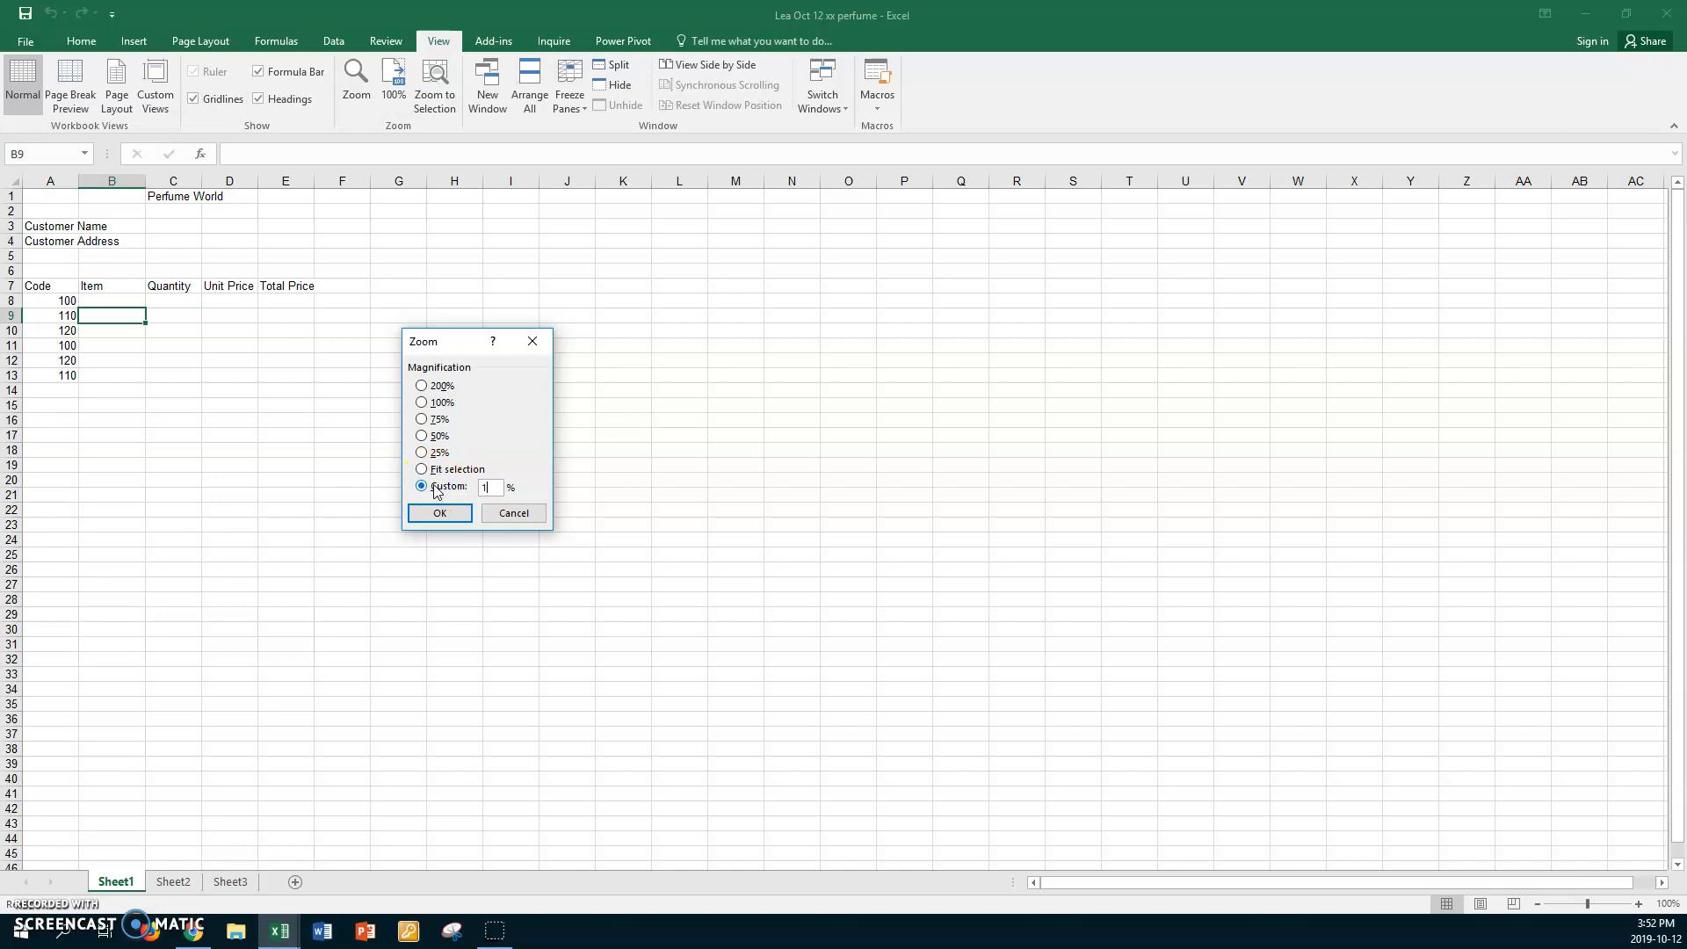
{"action": "key", "text": "Return"}
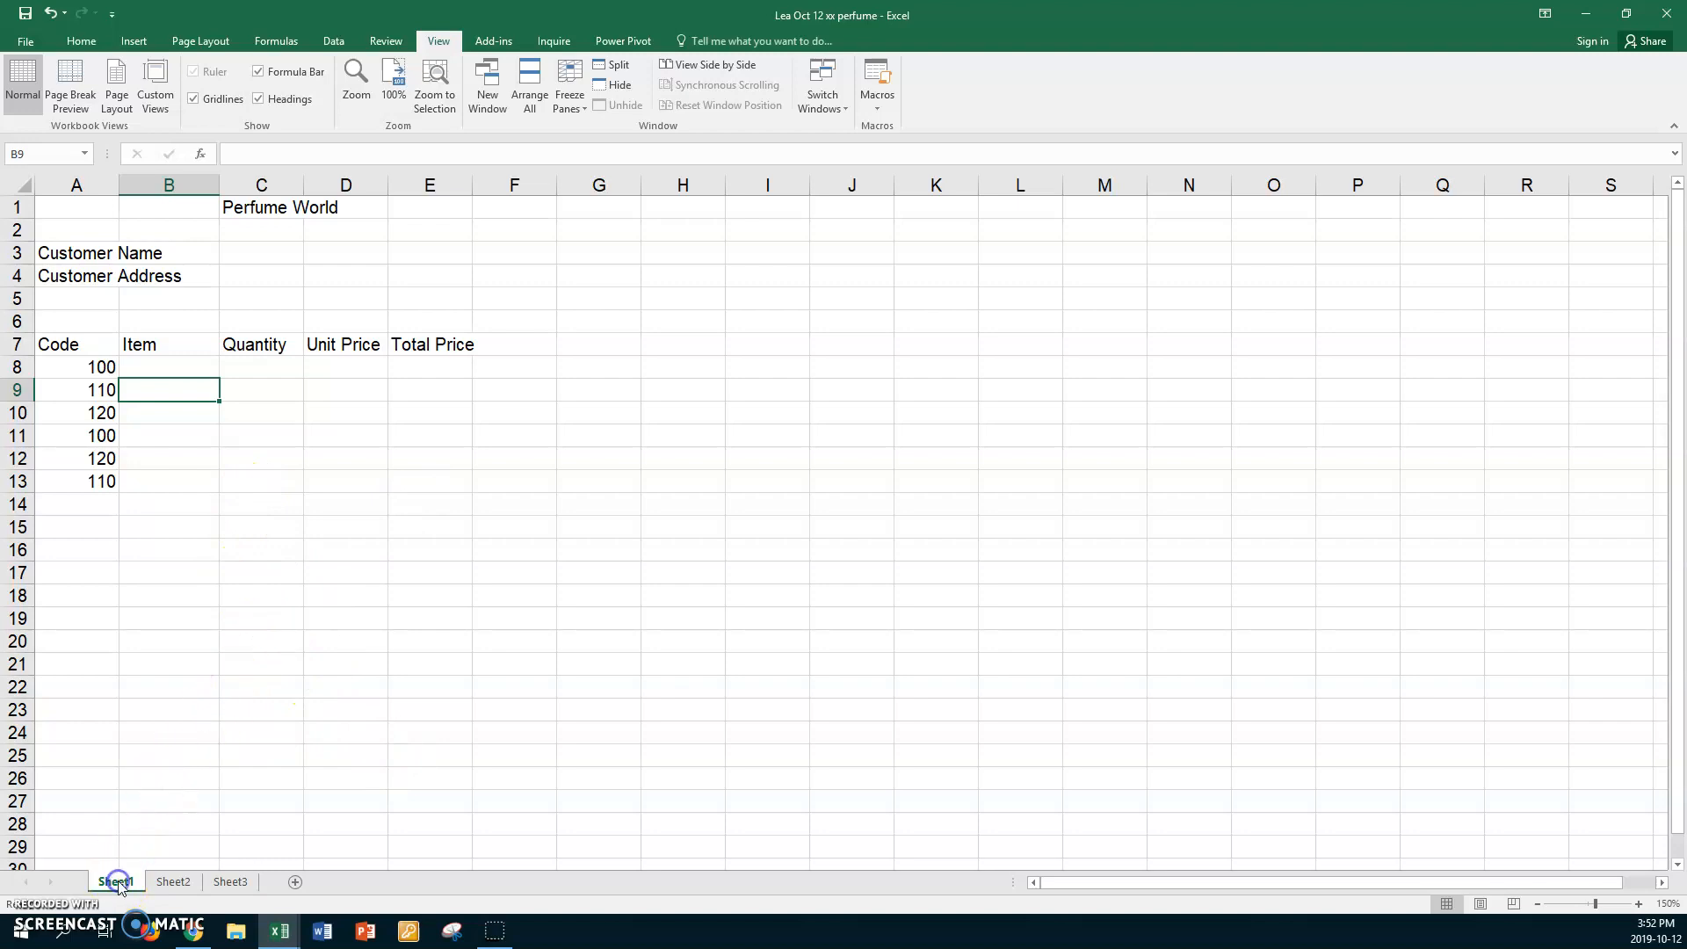
Set Sheet2's price table to a custom 150% zoom as well.
{"action": "left_click", "coordinate": [168, 886]}
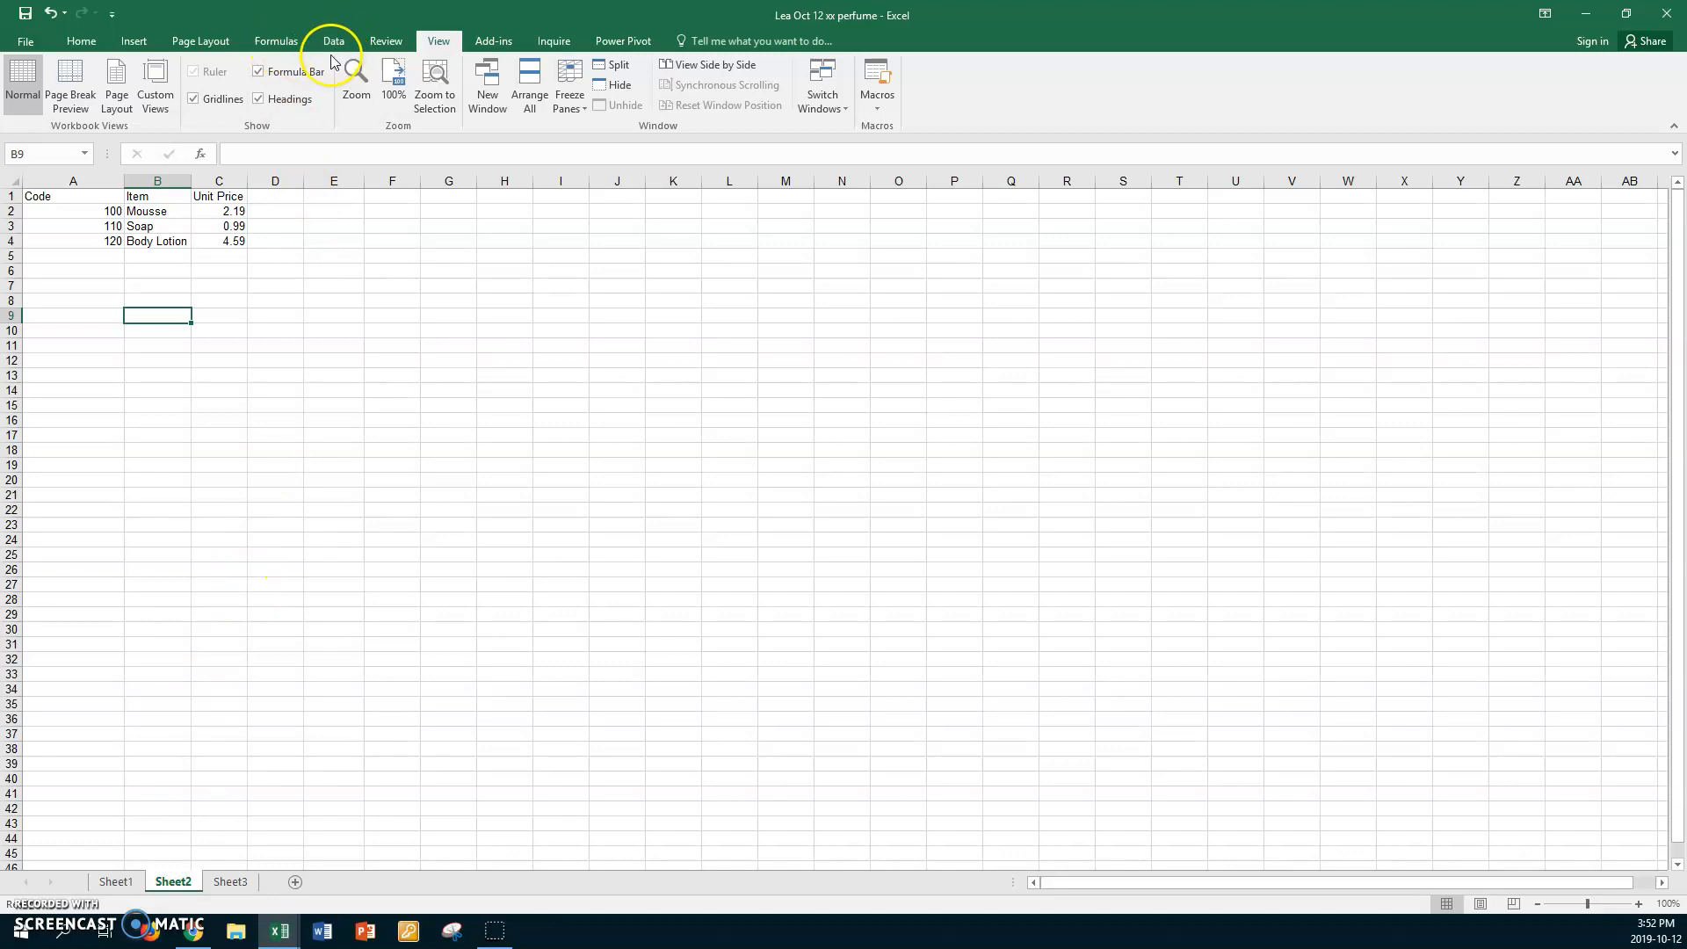
{"action": "left_click", "coordinate": [356, 77]}
{"action": "left_click", "coordinate": [444, 485]}
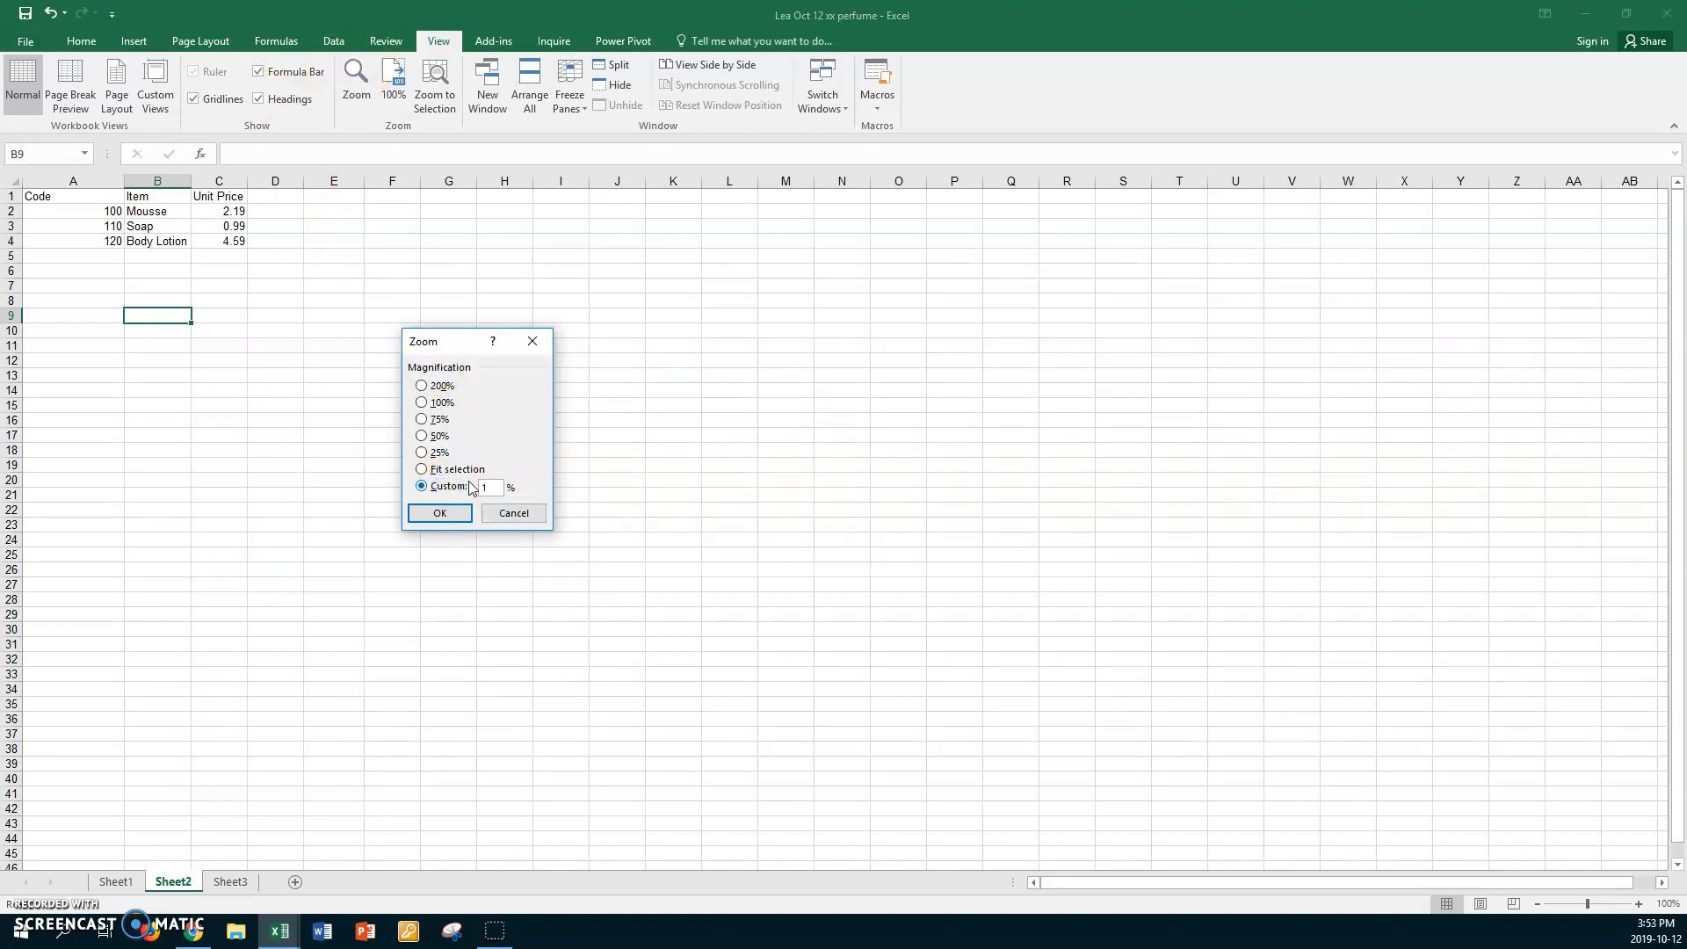
{"action": "type", "text": "150"}
{"action": "key", "text": "Return"}
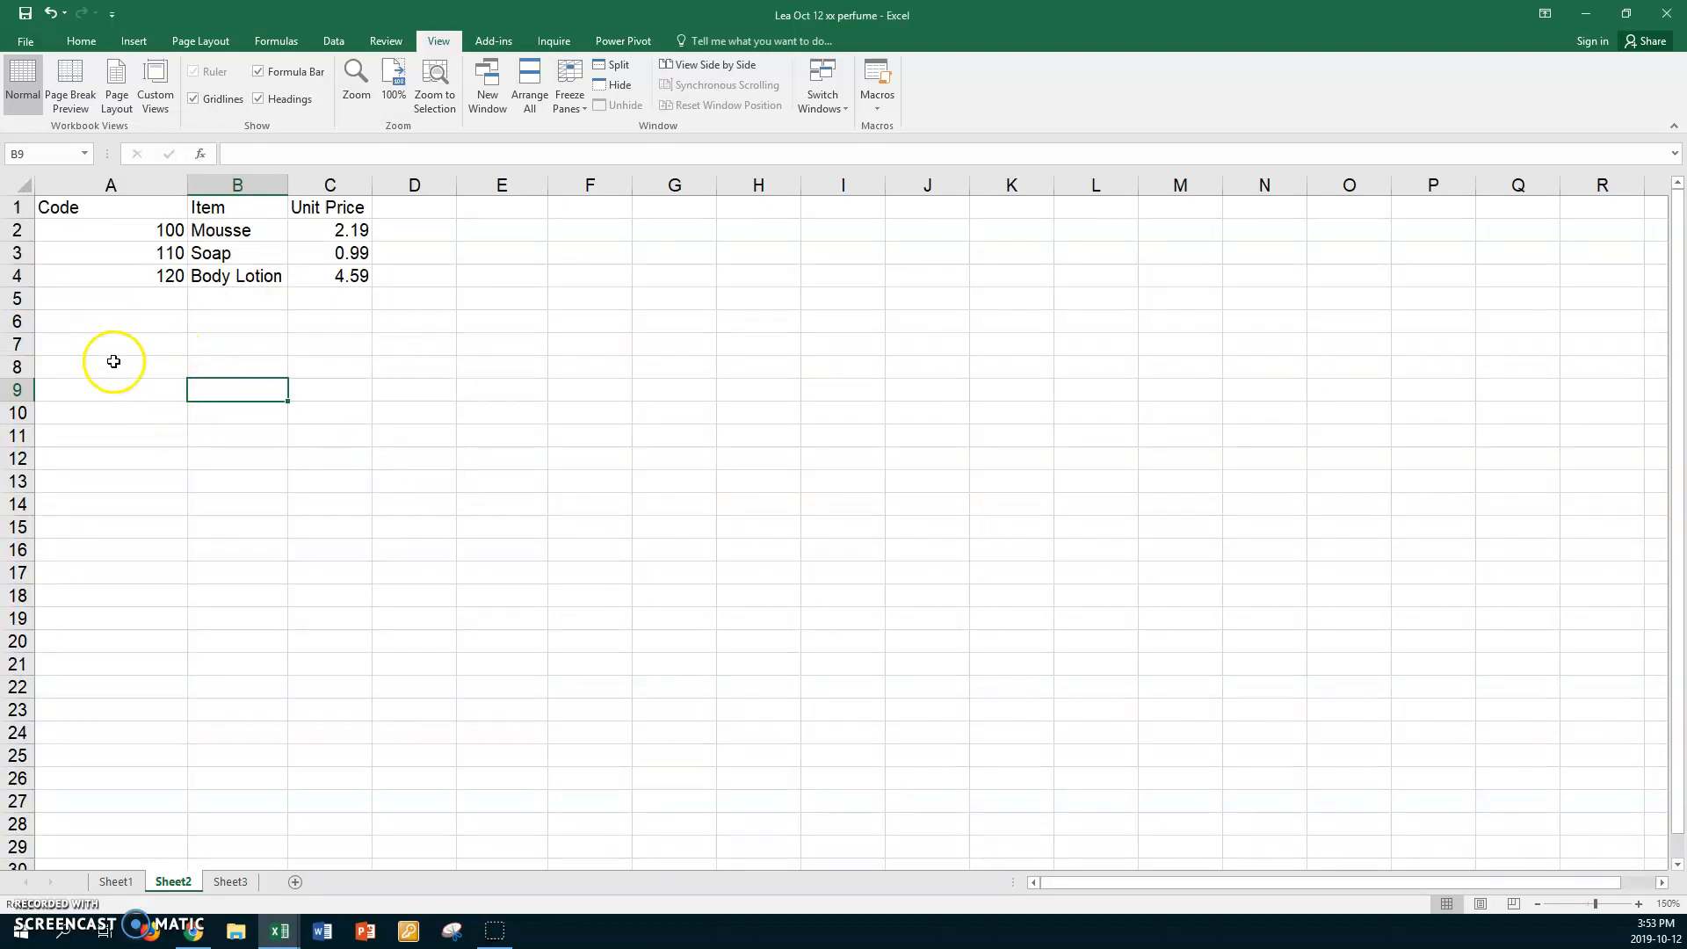
{"action": "left_click", "coordinate": [106, 207]}
Review the Item and Unit Price headers and codes 100, 110 and 120.
{"action": "left_click", "coordinate": [241, 209]}
{"action": "left_click", "coordinate": [331, 209]}
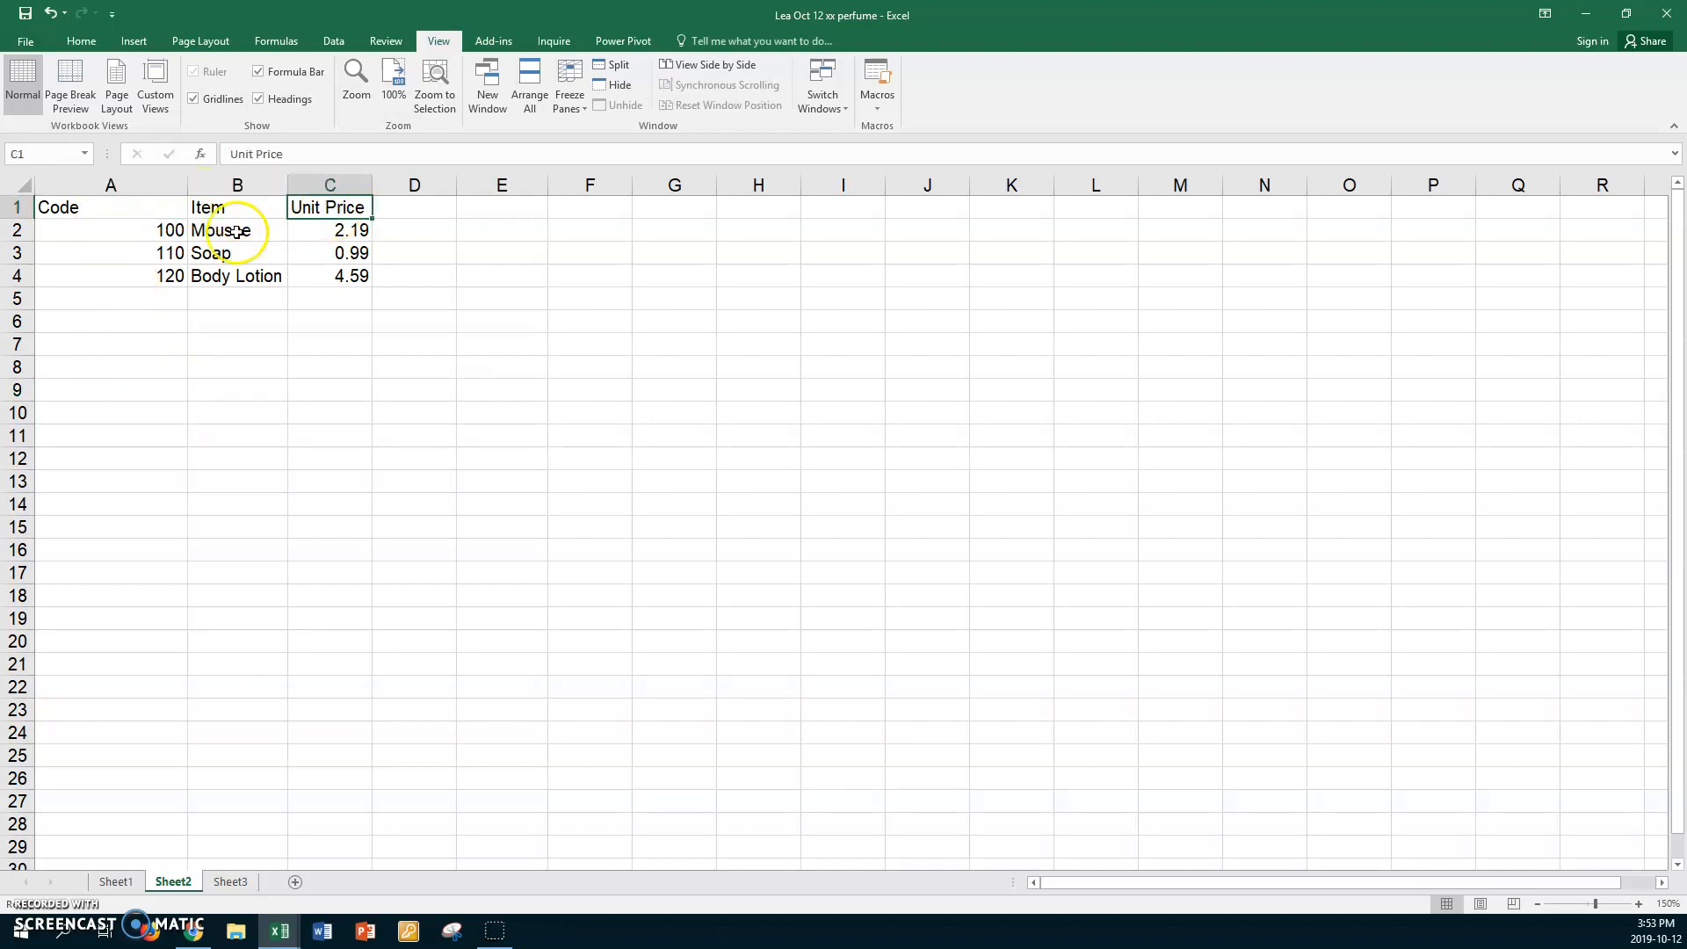
{"action": "left_click", "coordinate": [106, 231]}
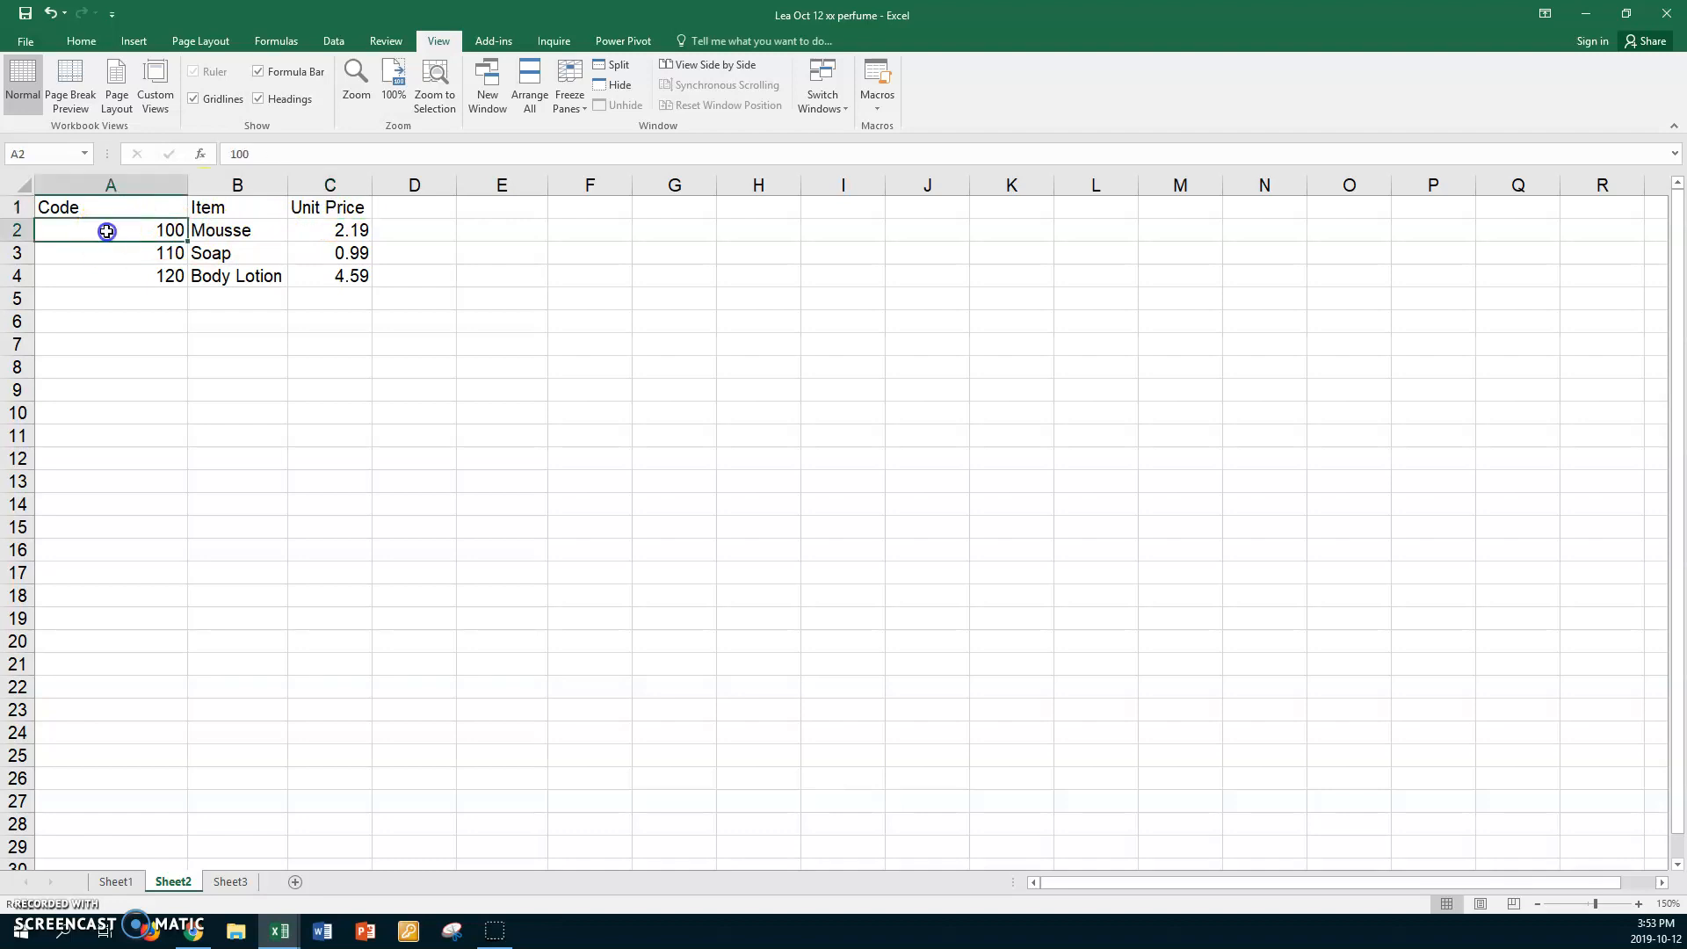
{"action": "left_click", "coordinate": [104, 253]}
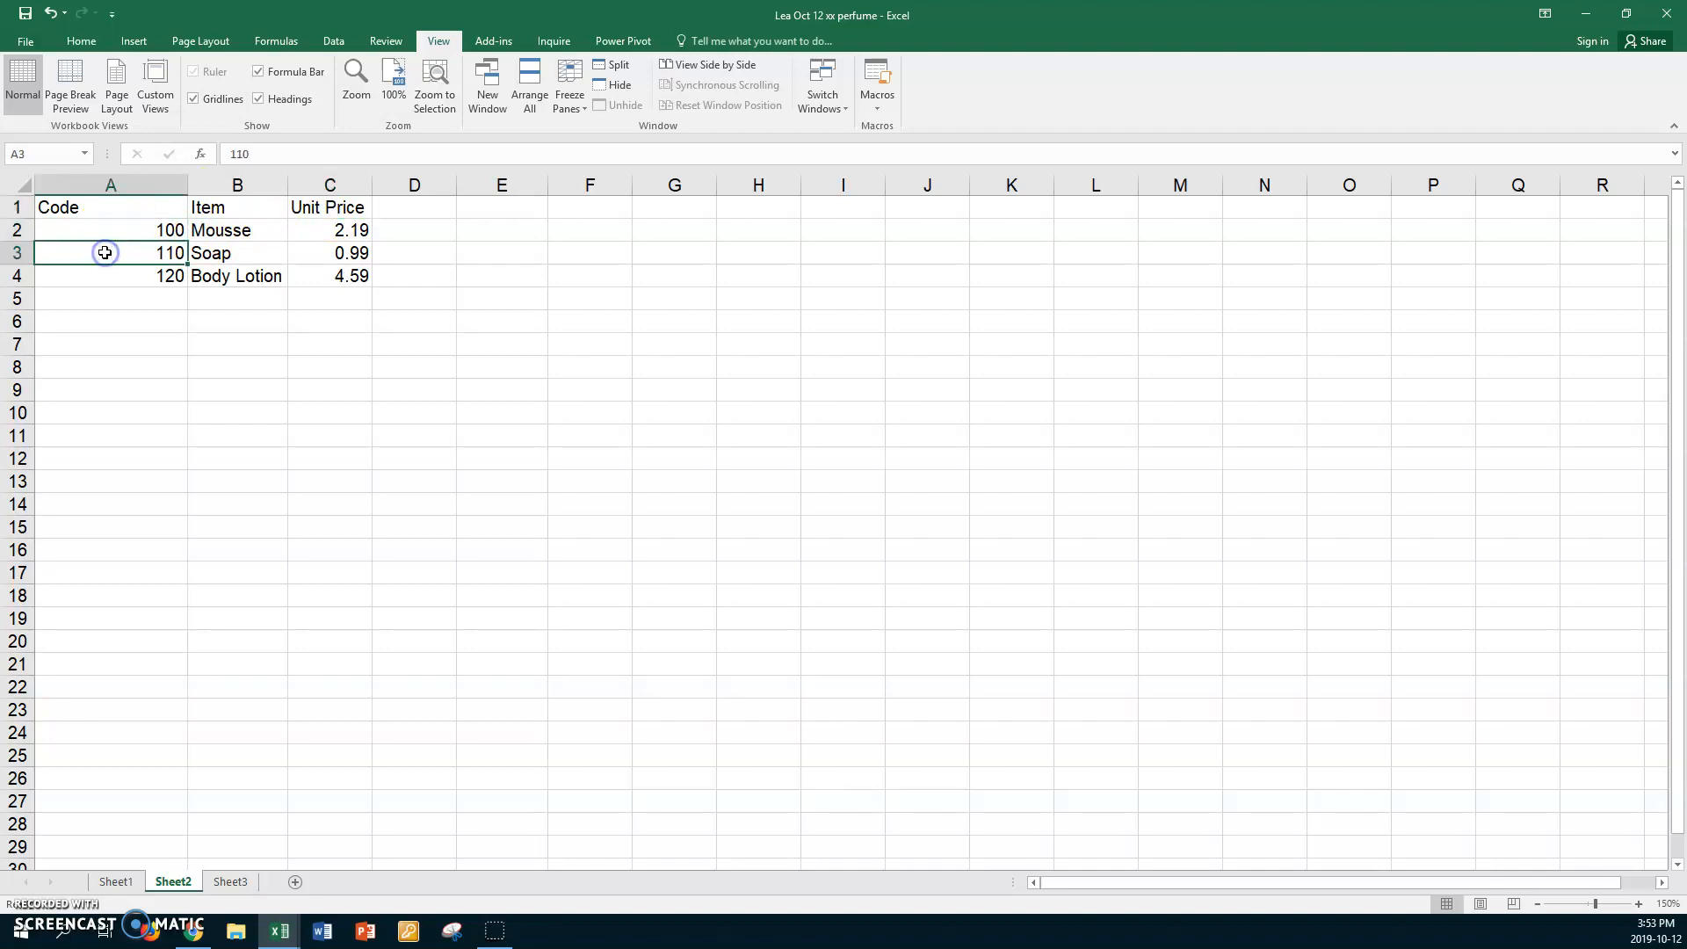
{"action": "left_click", "coordinate": [103, 274]}
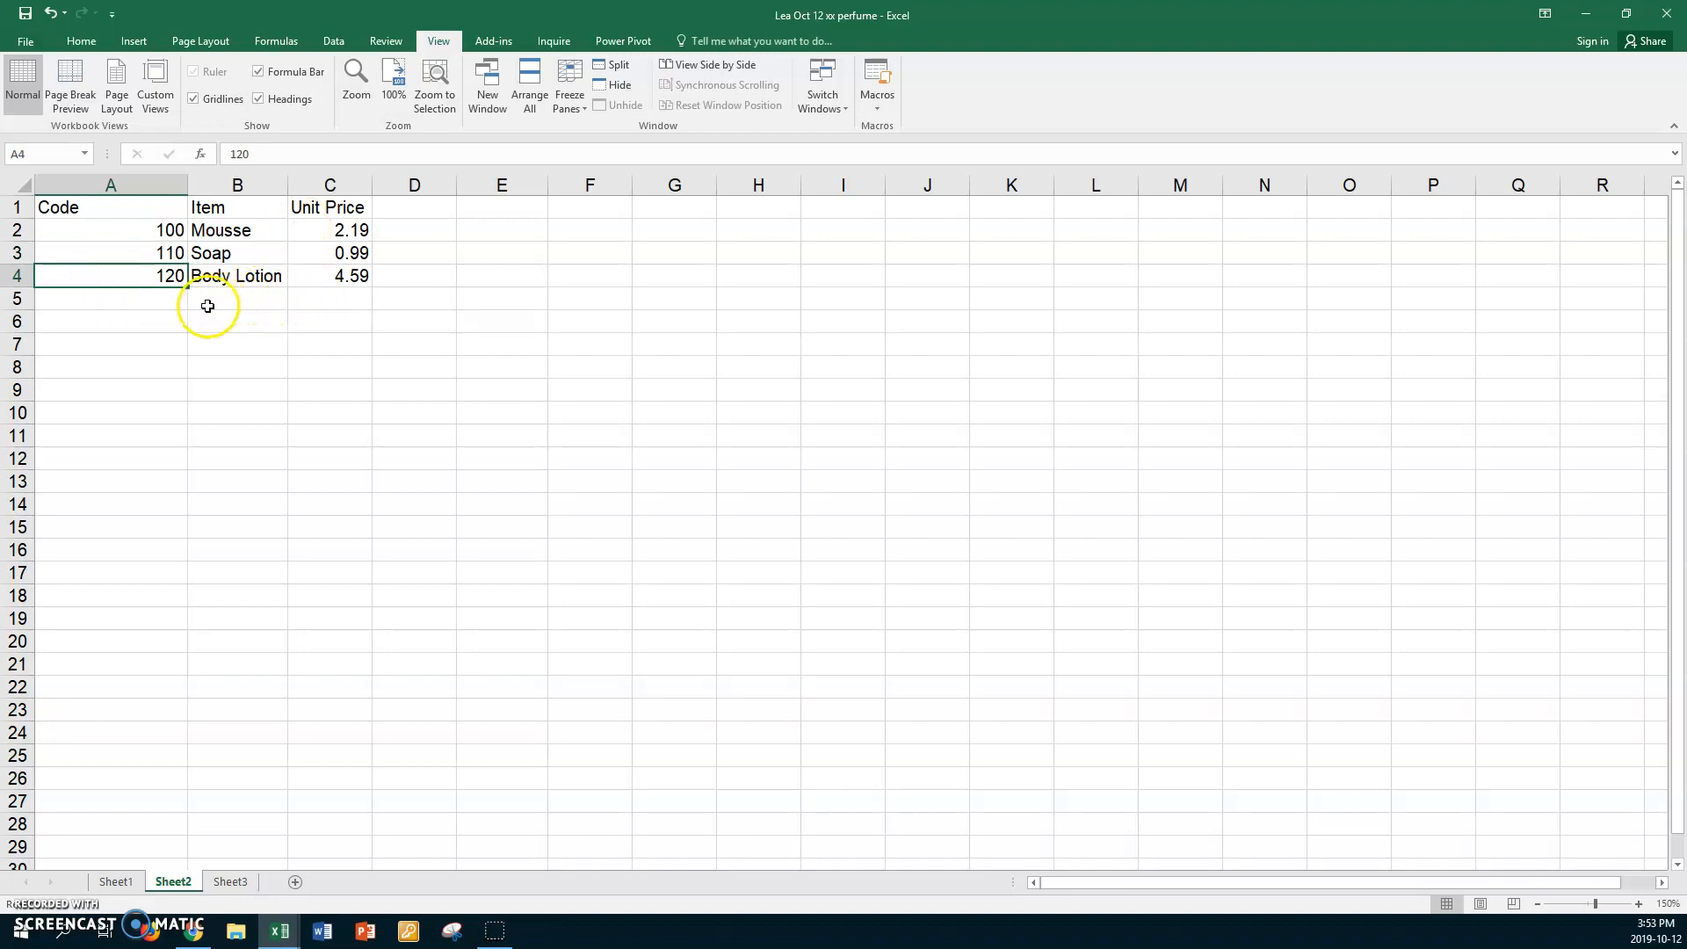
Select the table data range A2:C4.
{"action": "left_click", "coordinate": [66, 228]}
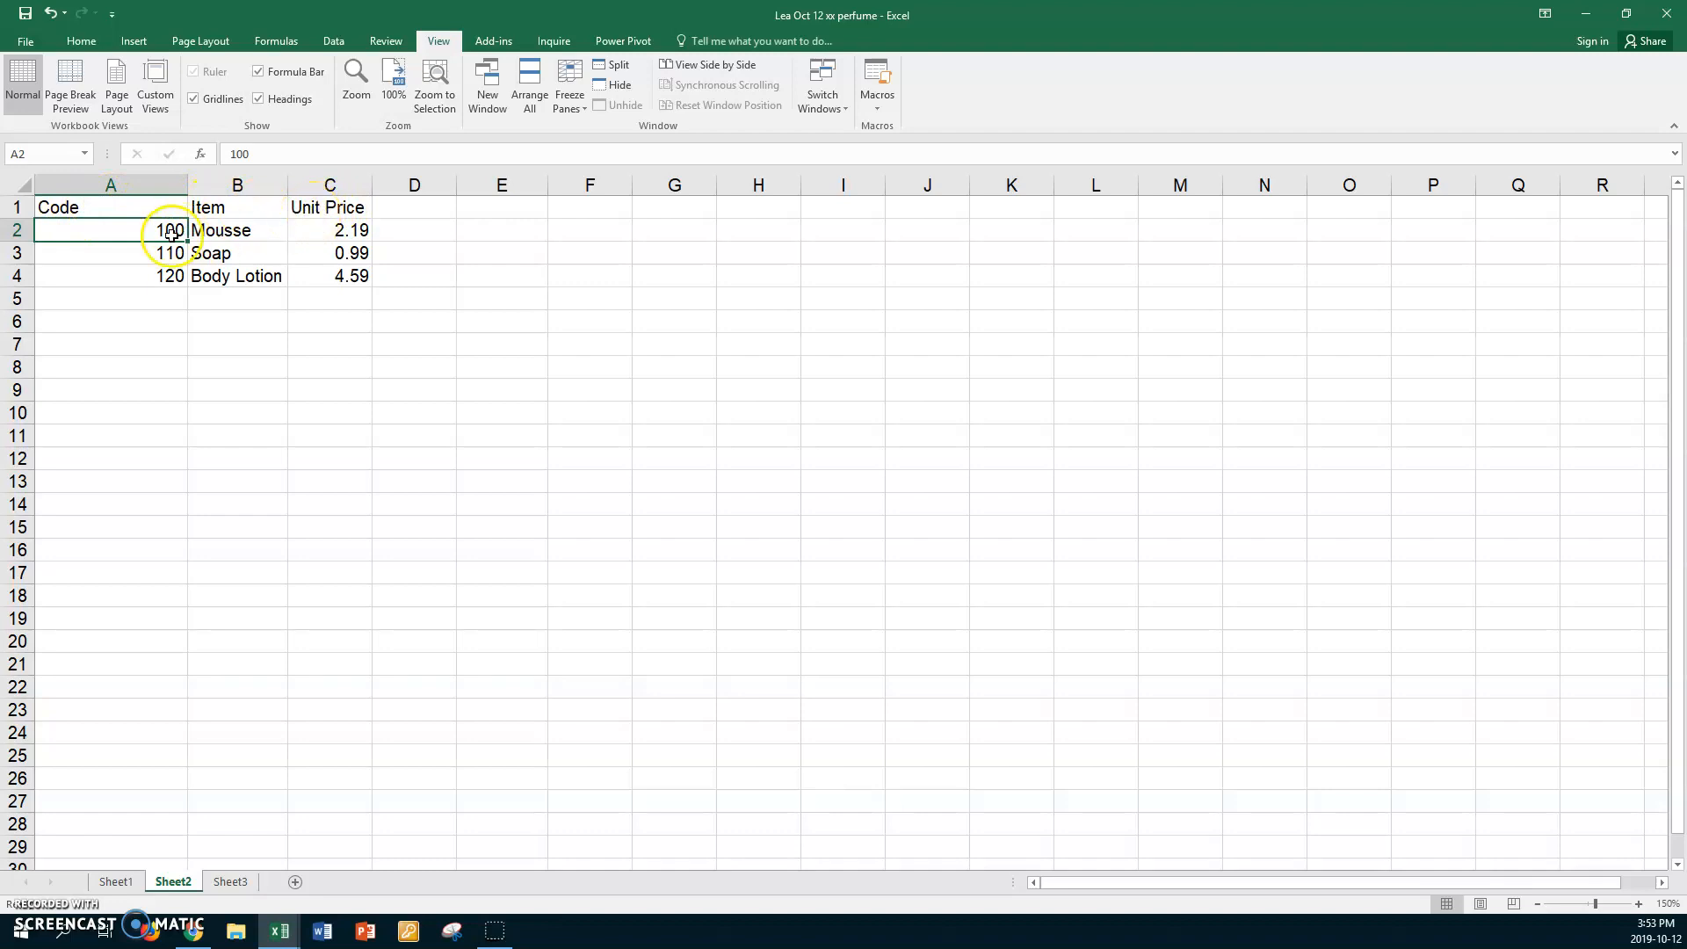
{"action": "left_click", "coordinate": [100, 227]}
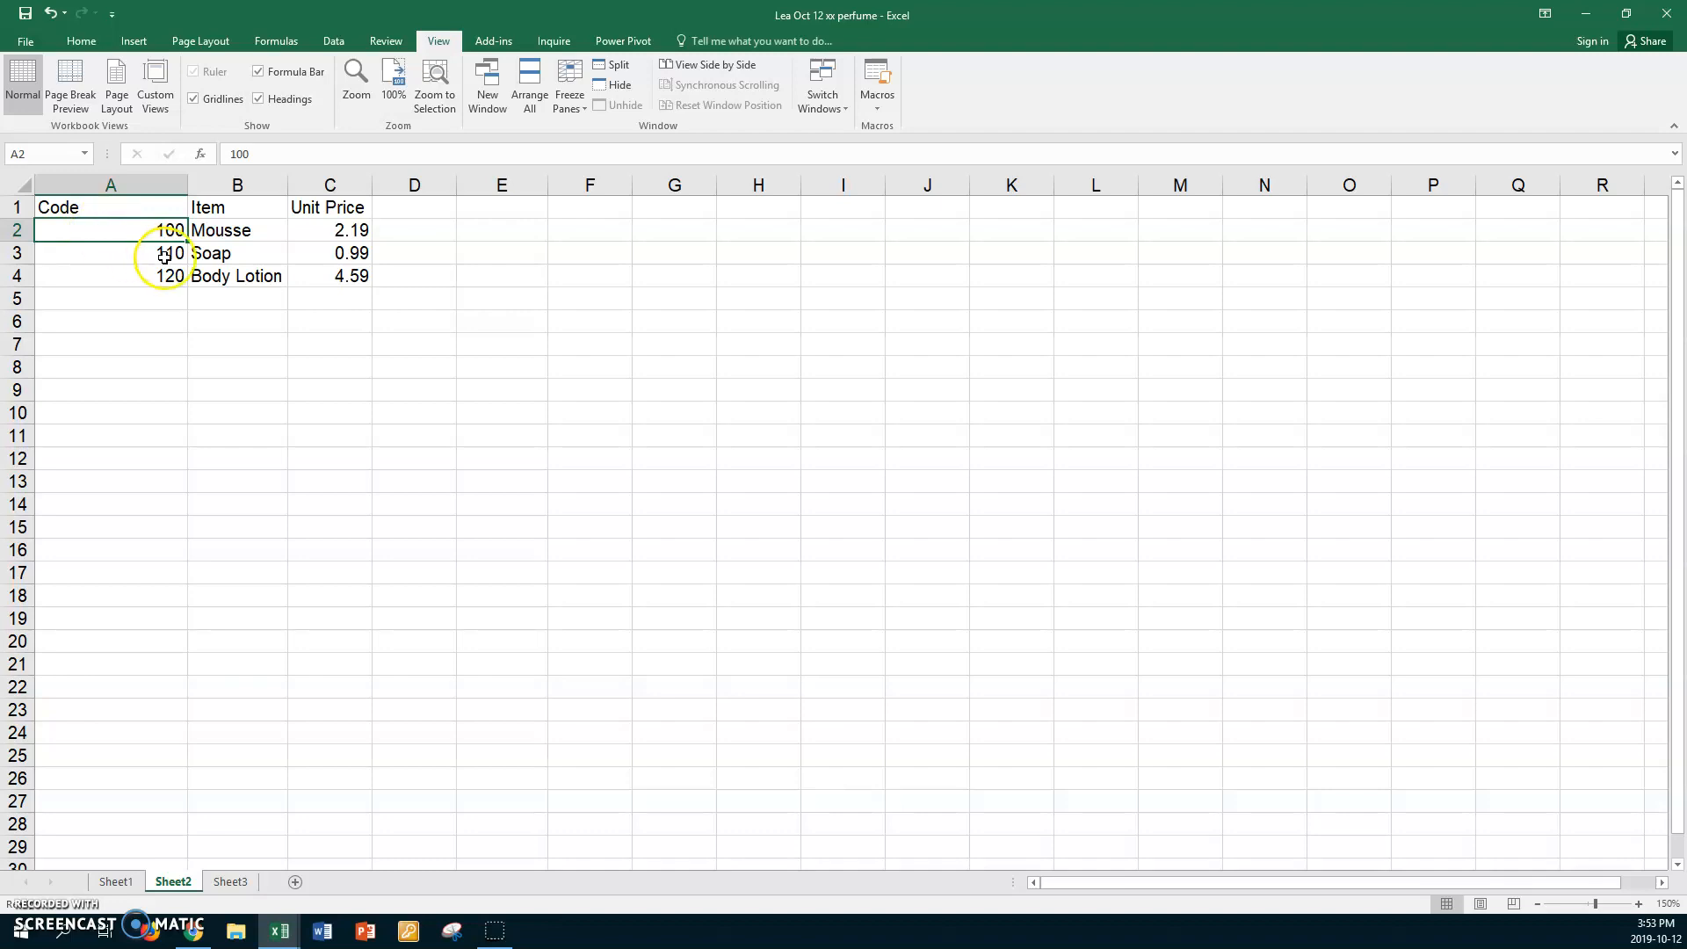
{"action": "left_click", "coordinate": [322, 273], "text": "shift"}
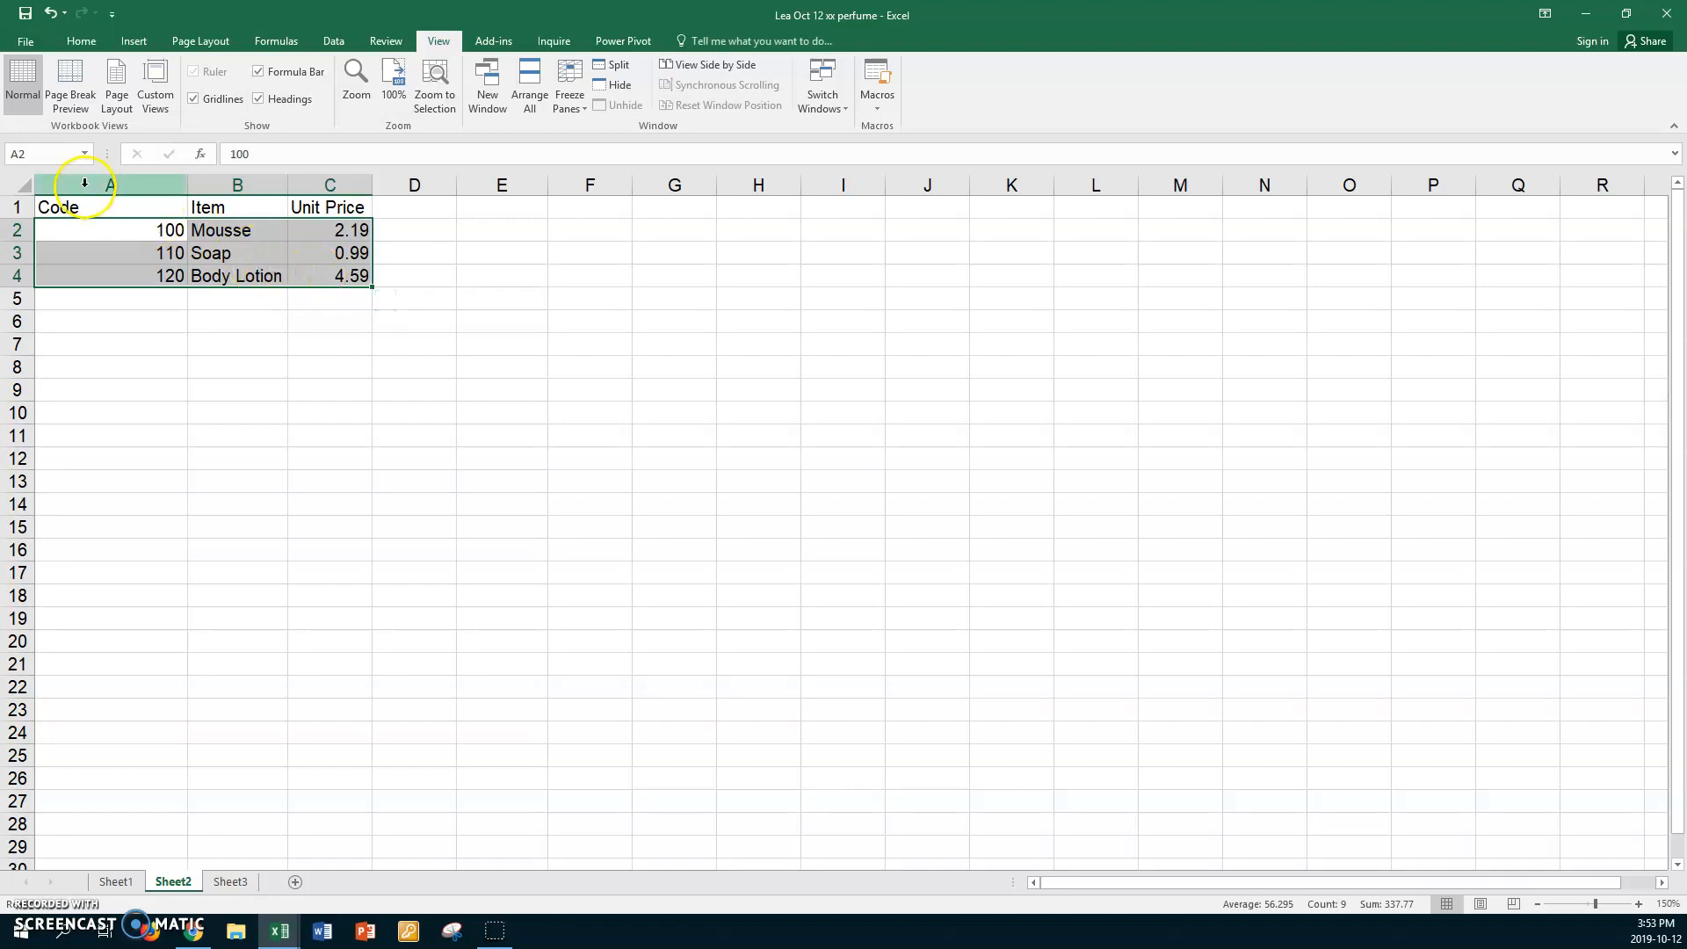
Name the A2:C4 range TPerfume and verify it from the Name Box list.
{"action": "left_click", "coordinate": [42, 152]}
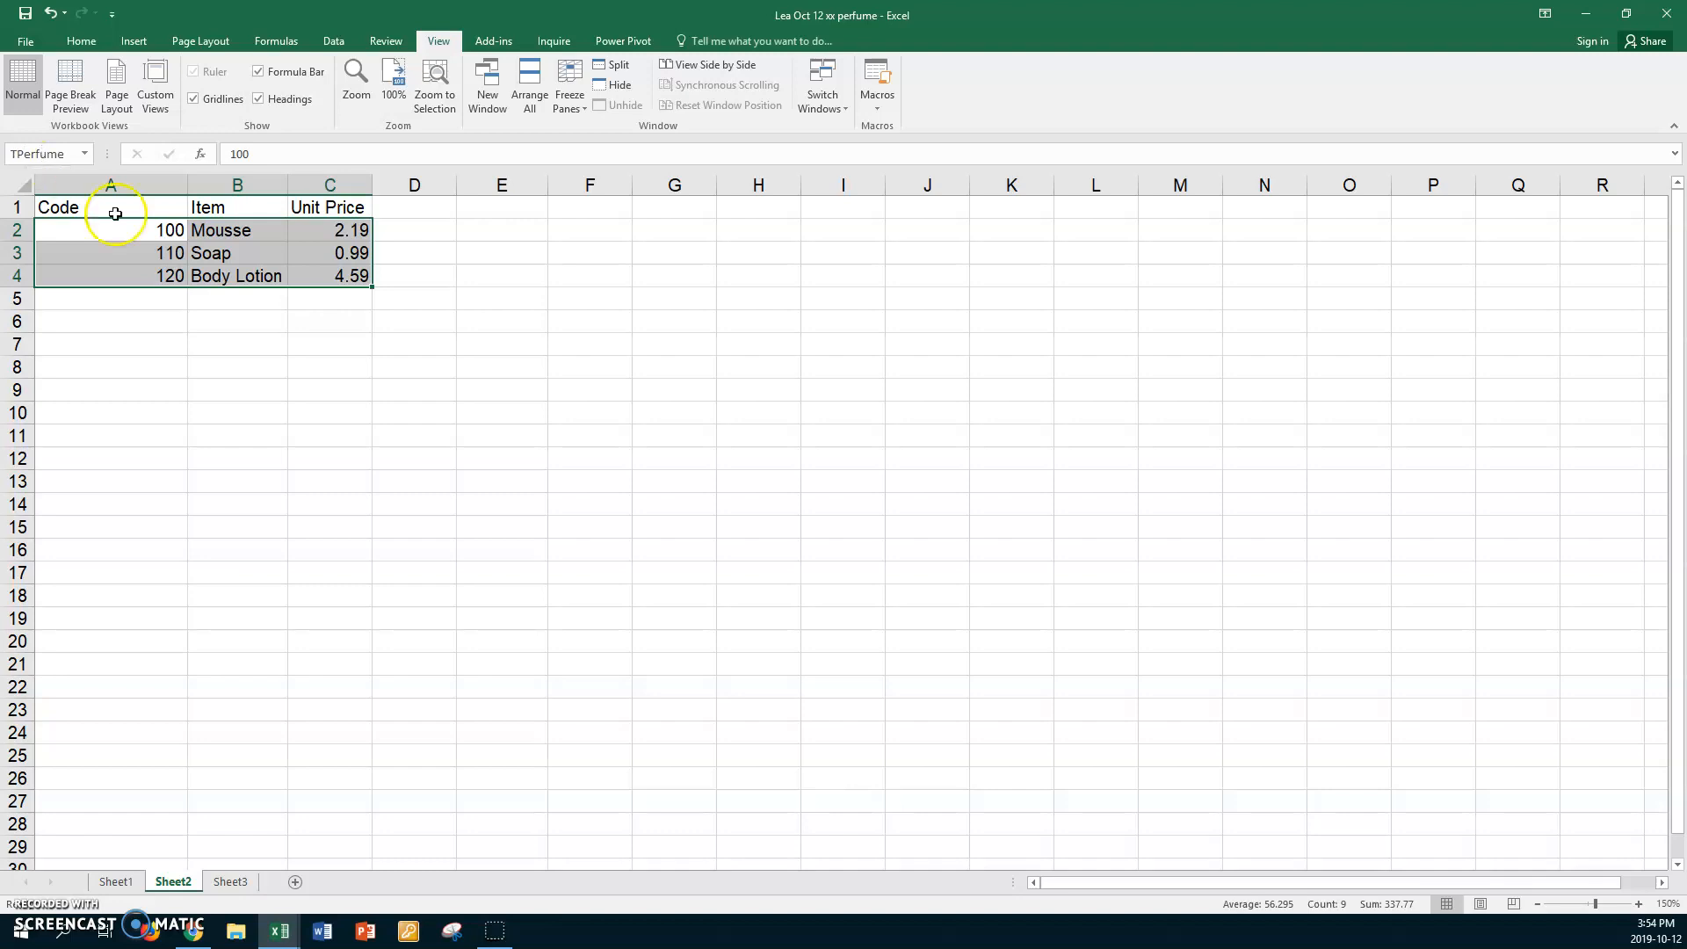
{"action": "left_click", "coordinate": [265, 348]}
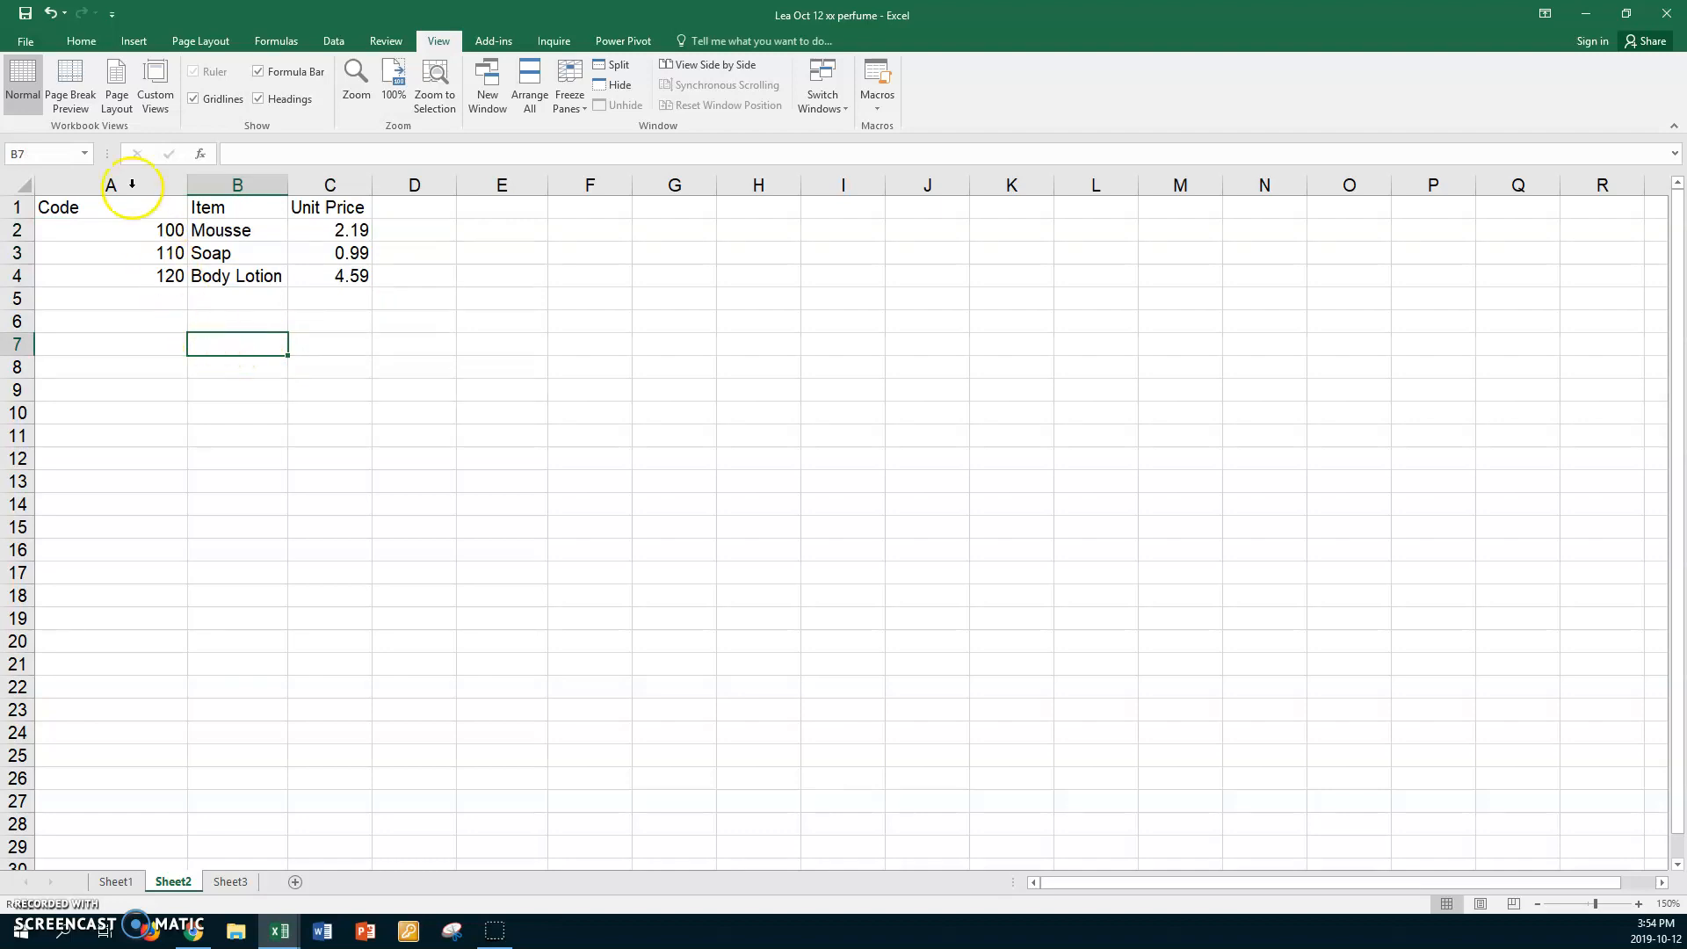
{"action": "left_click", "coordinate": [88, 156]}
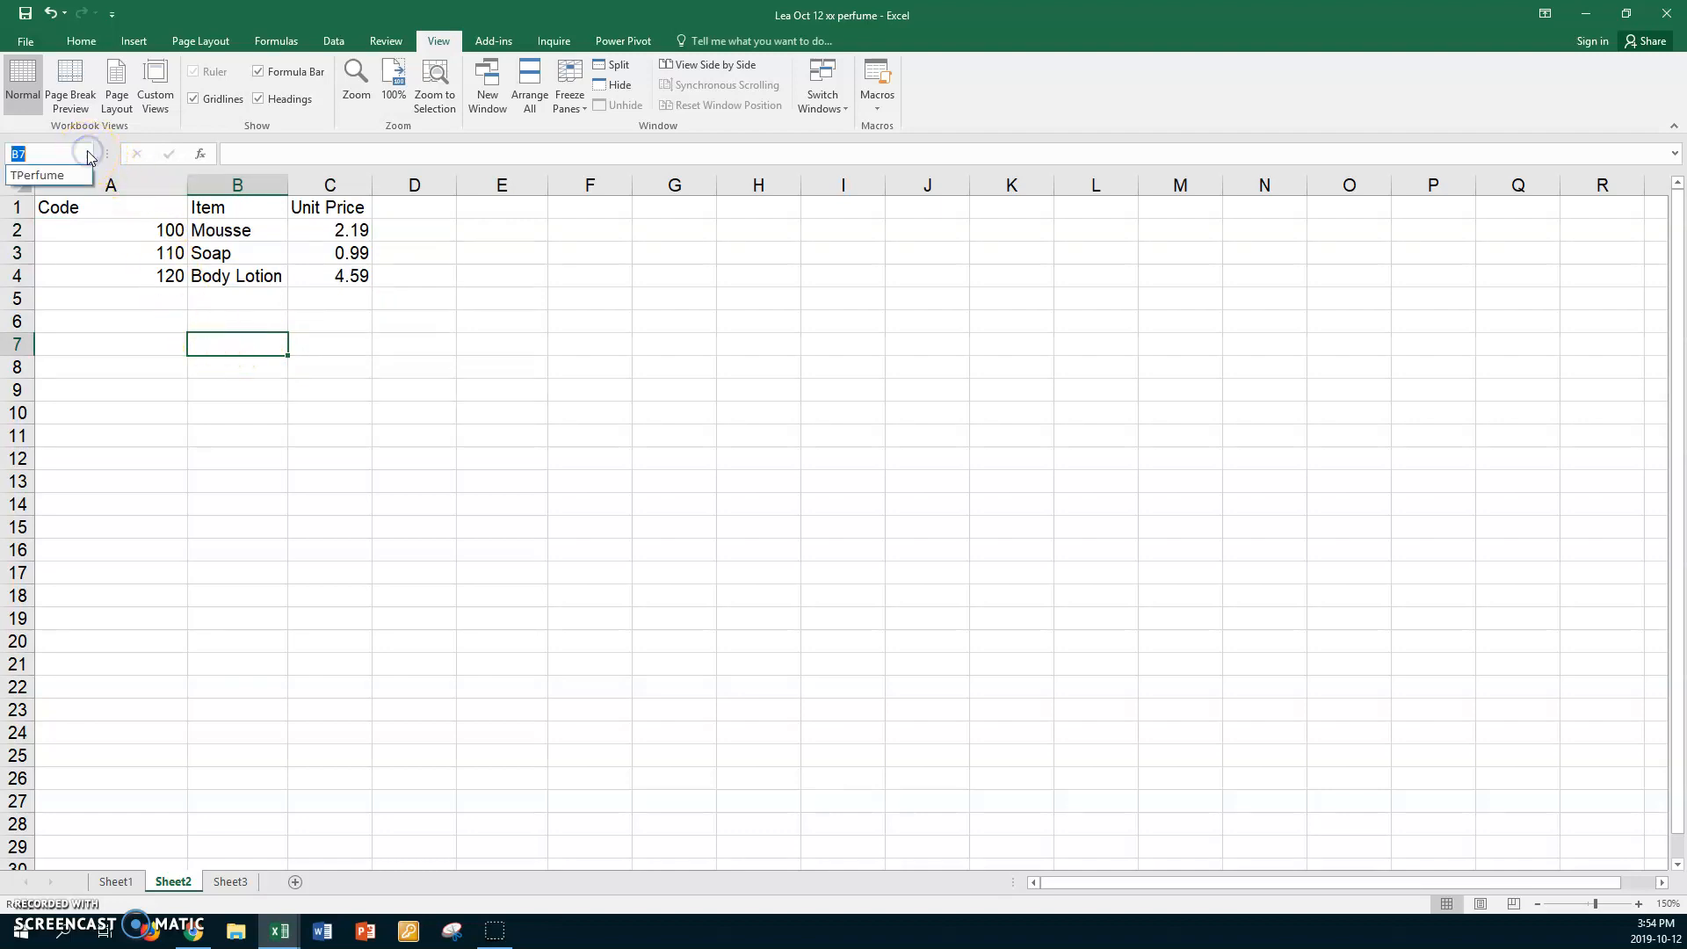
{"action": "left_click", "coordinate": [40, 175]}
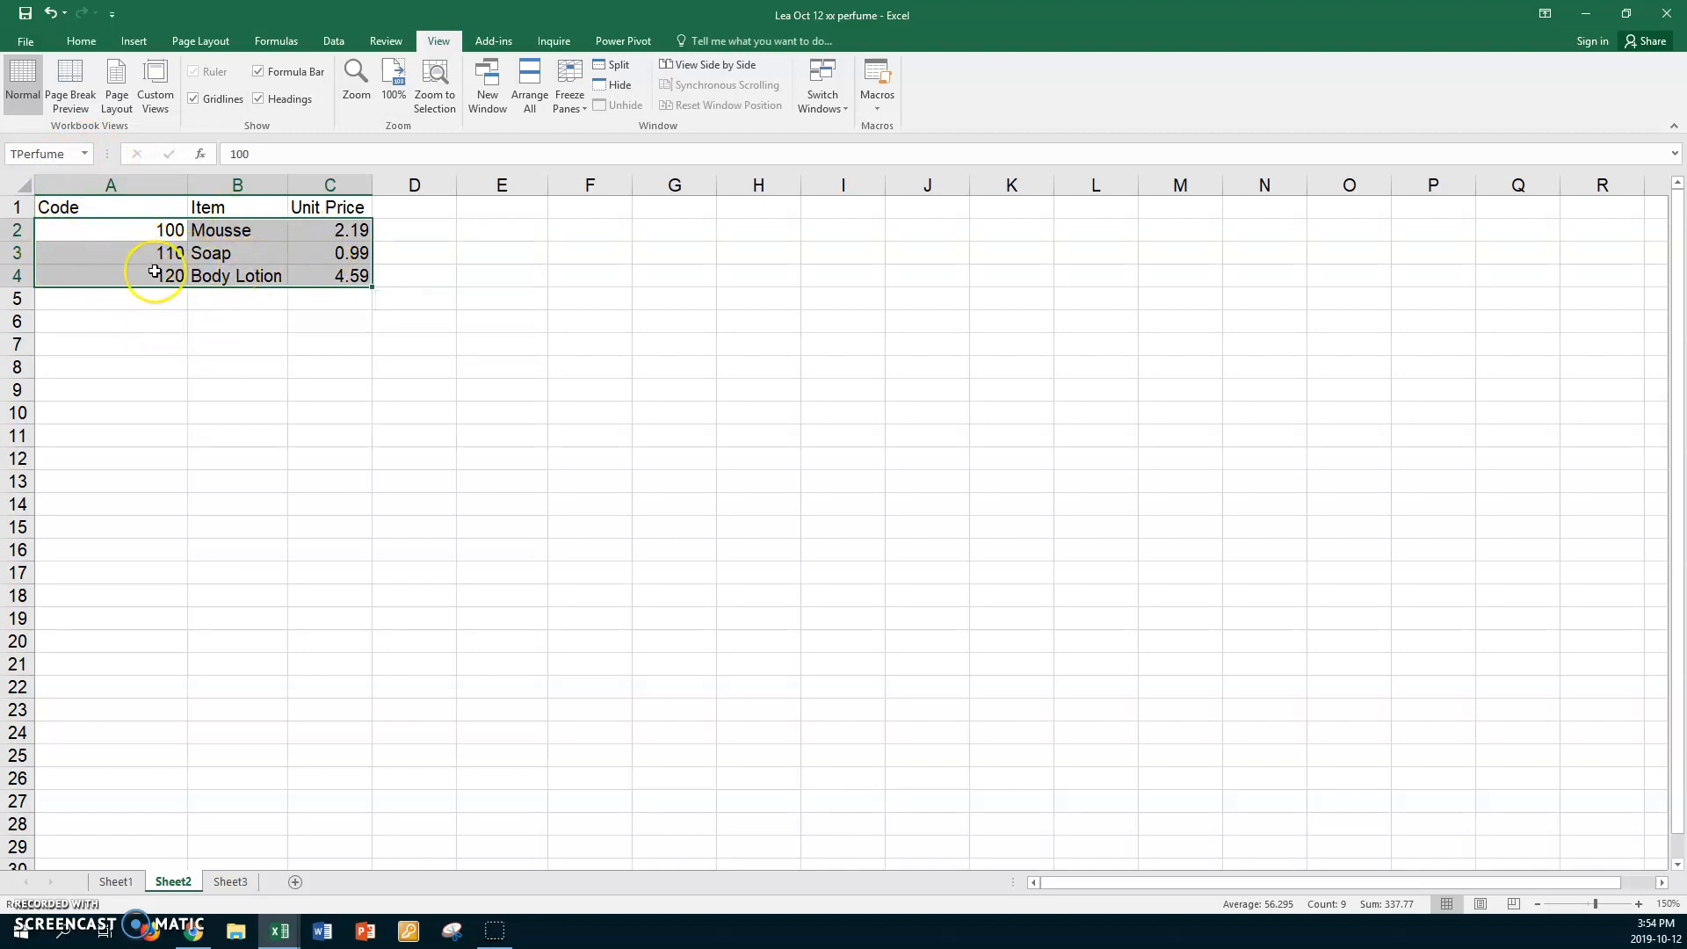
{"action": "left_click", "coordinate": [162, 352]}
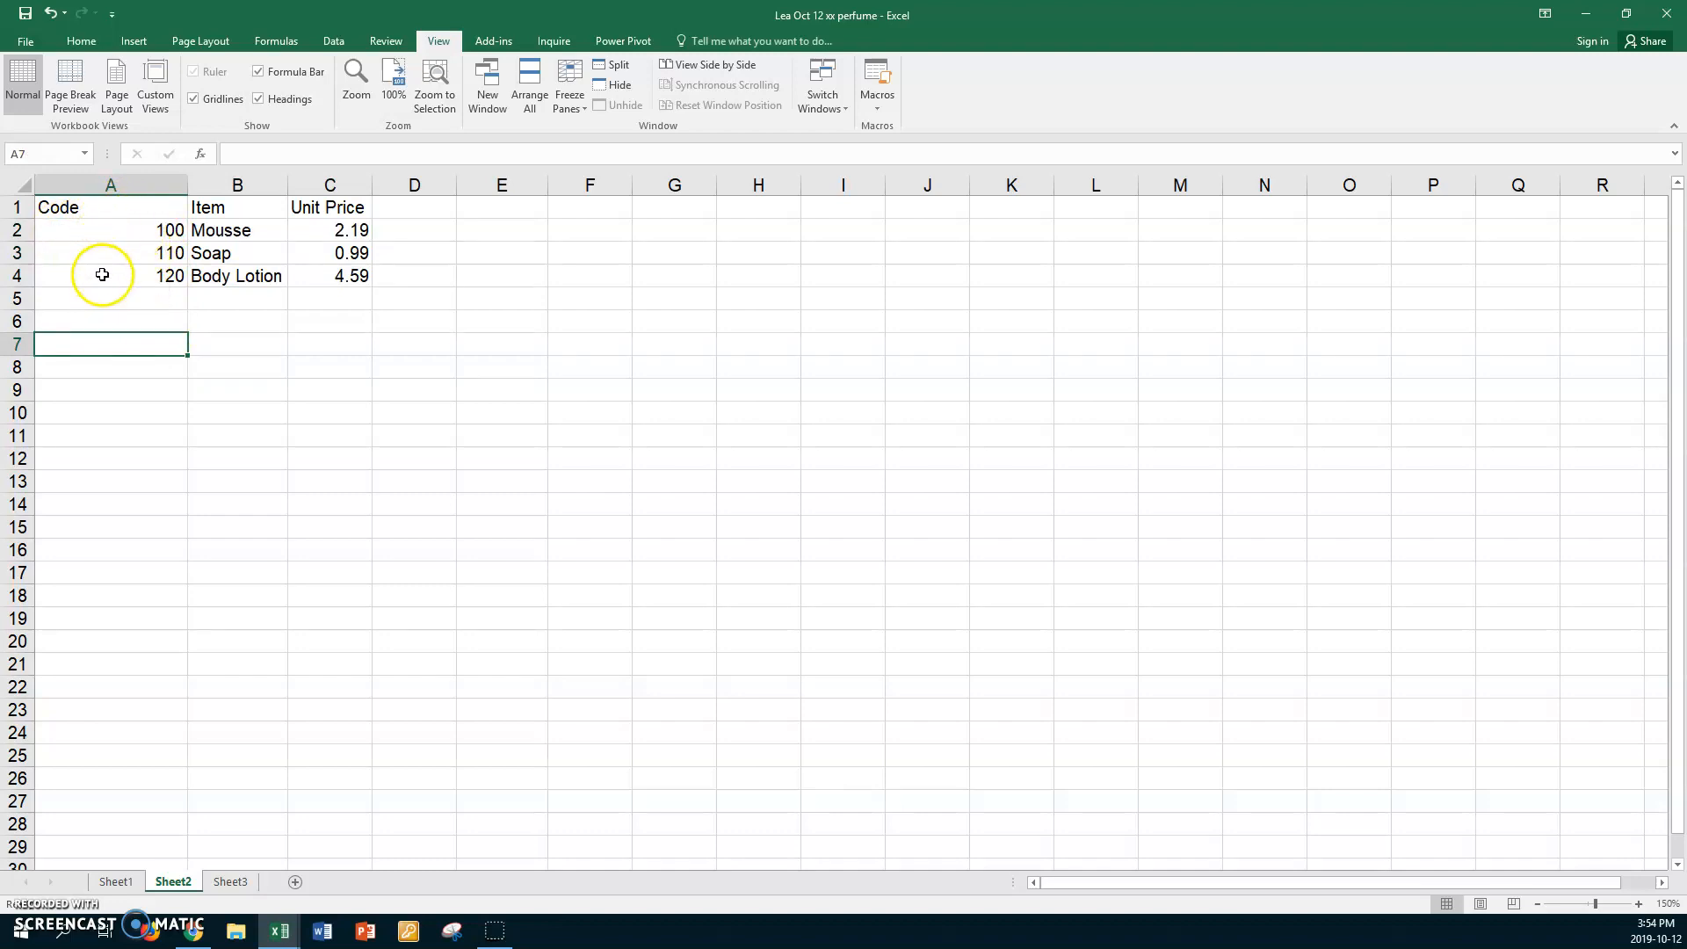
Review codes 100, 110 and 120 in A2:A4.
{"action": "left_click", "coordinate": [128, 227]}
{"action": "left_click", "coordinate": [128, 250]}
{"action": "left_click", "coordinate": [134, 276]}
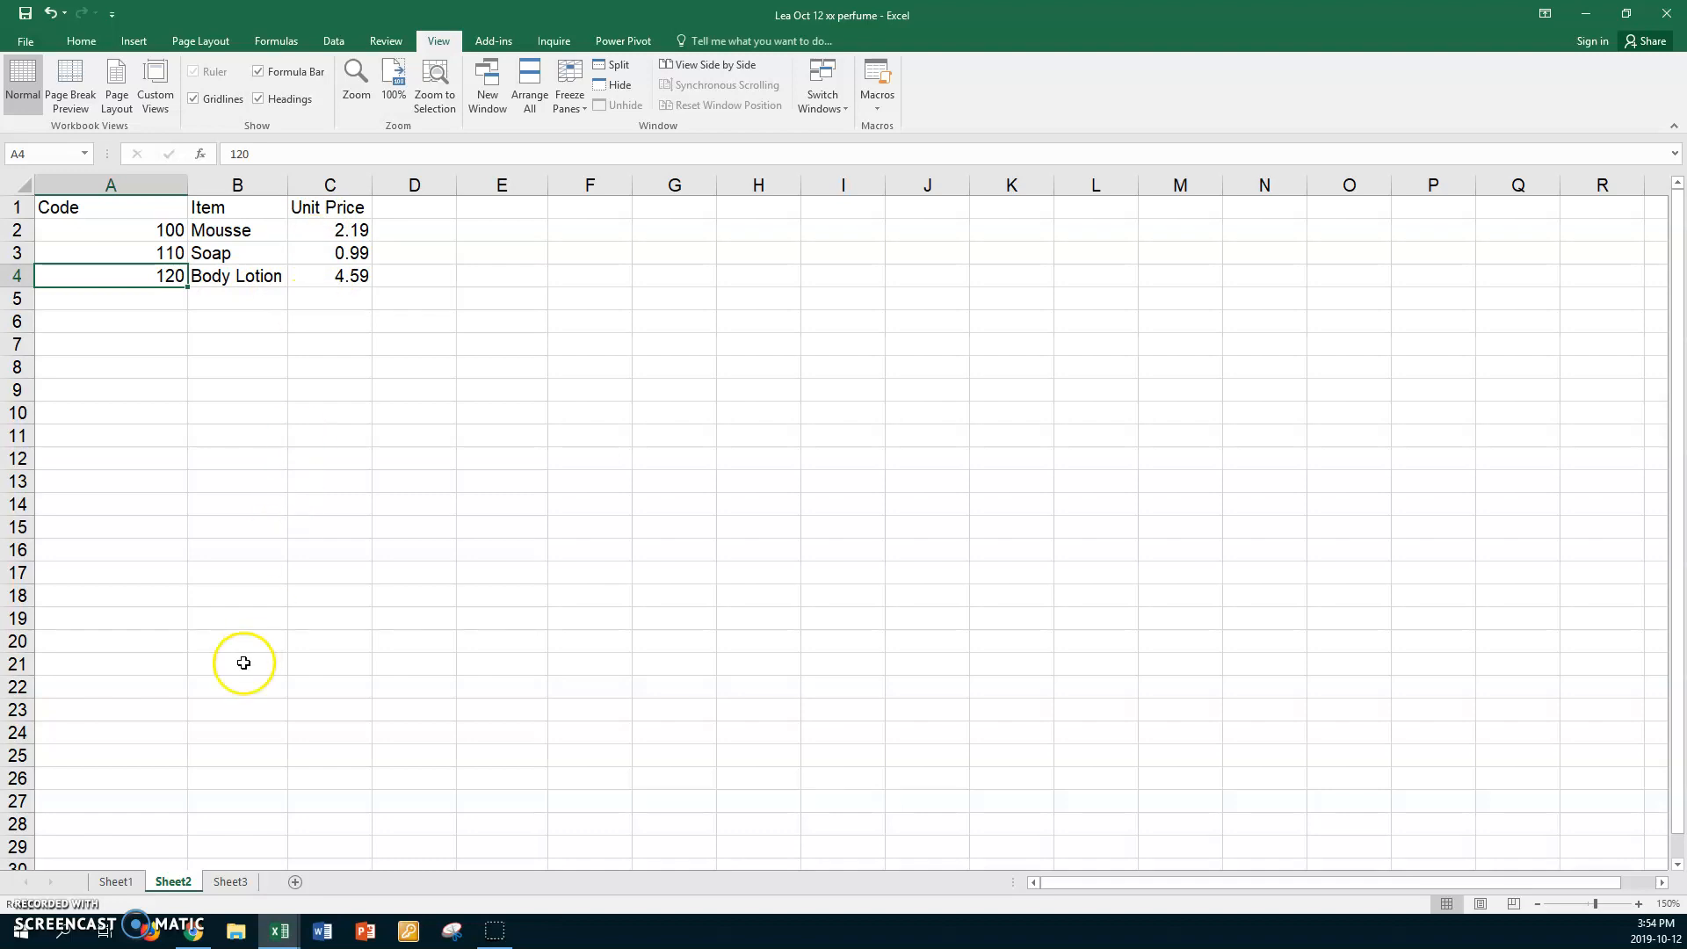
Rename Sheet2 to 'Table' and go back to the invoice on Sheet1.
{"action": "left_click", "coordinate": [172, 884]}
{"action": "double_click", "coordinate": [172, 884]}
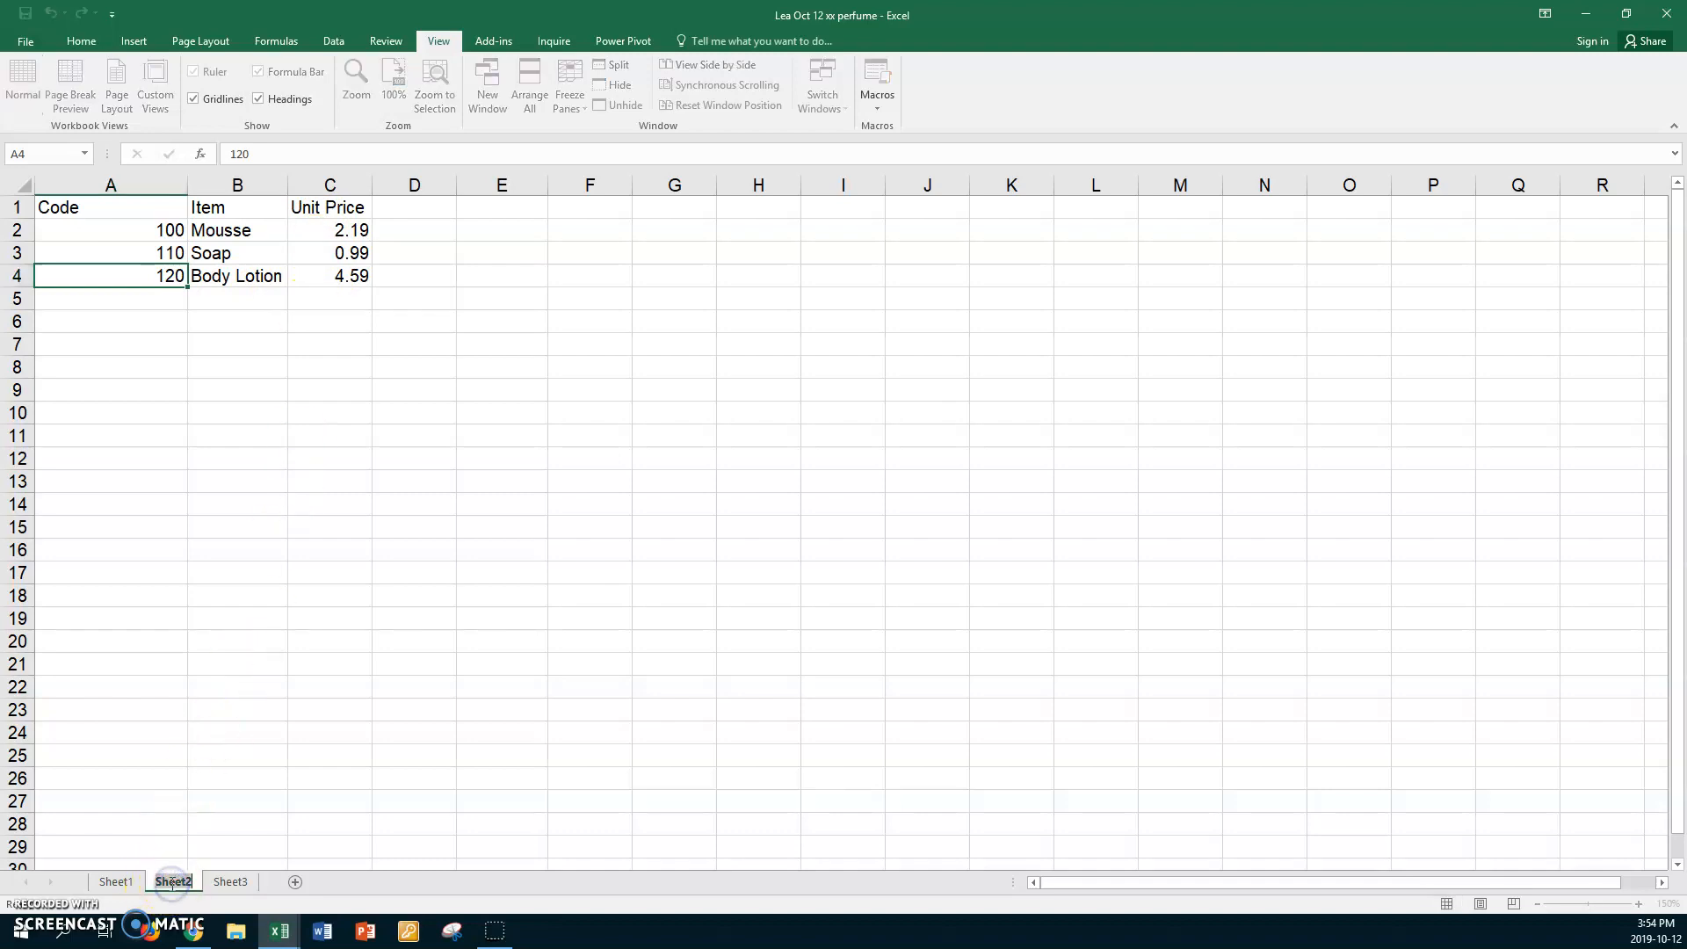
{"action": "type", "text": "Table"}
{"action": "key", "text": "Return"}
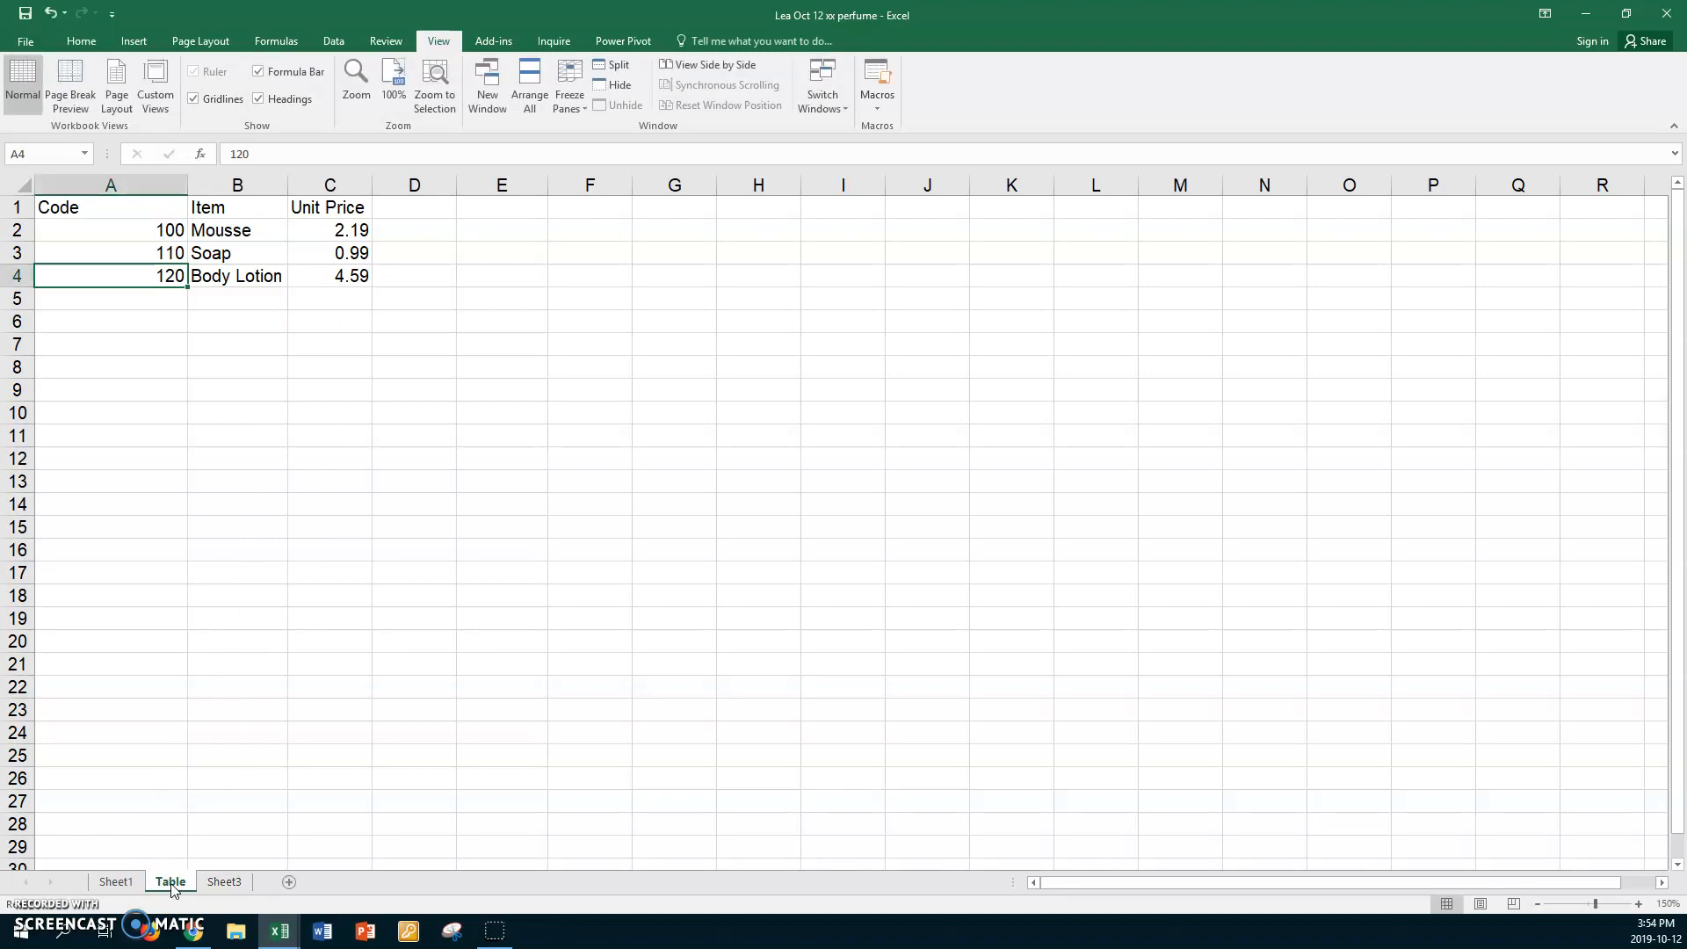
{"action": "left_click", "coordinate": [116, 882]}
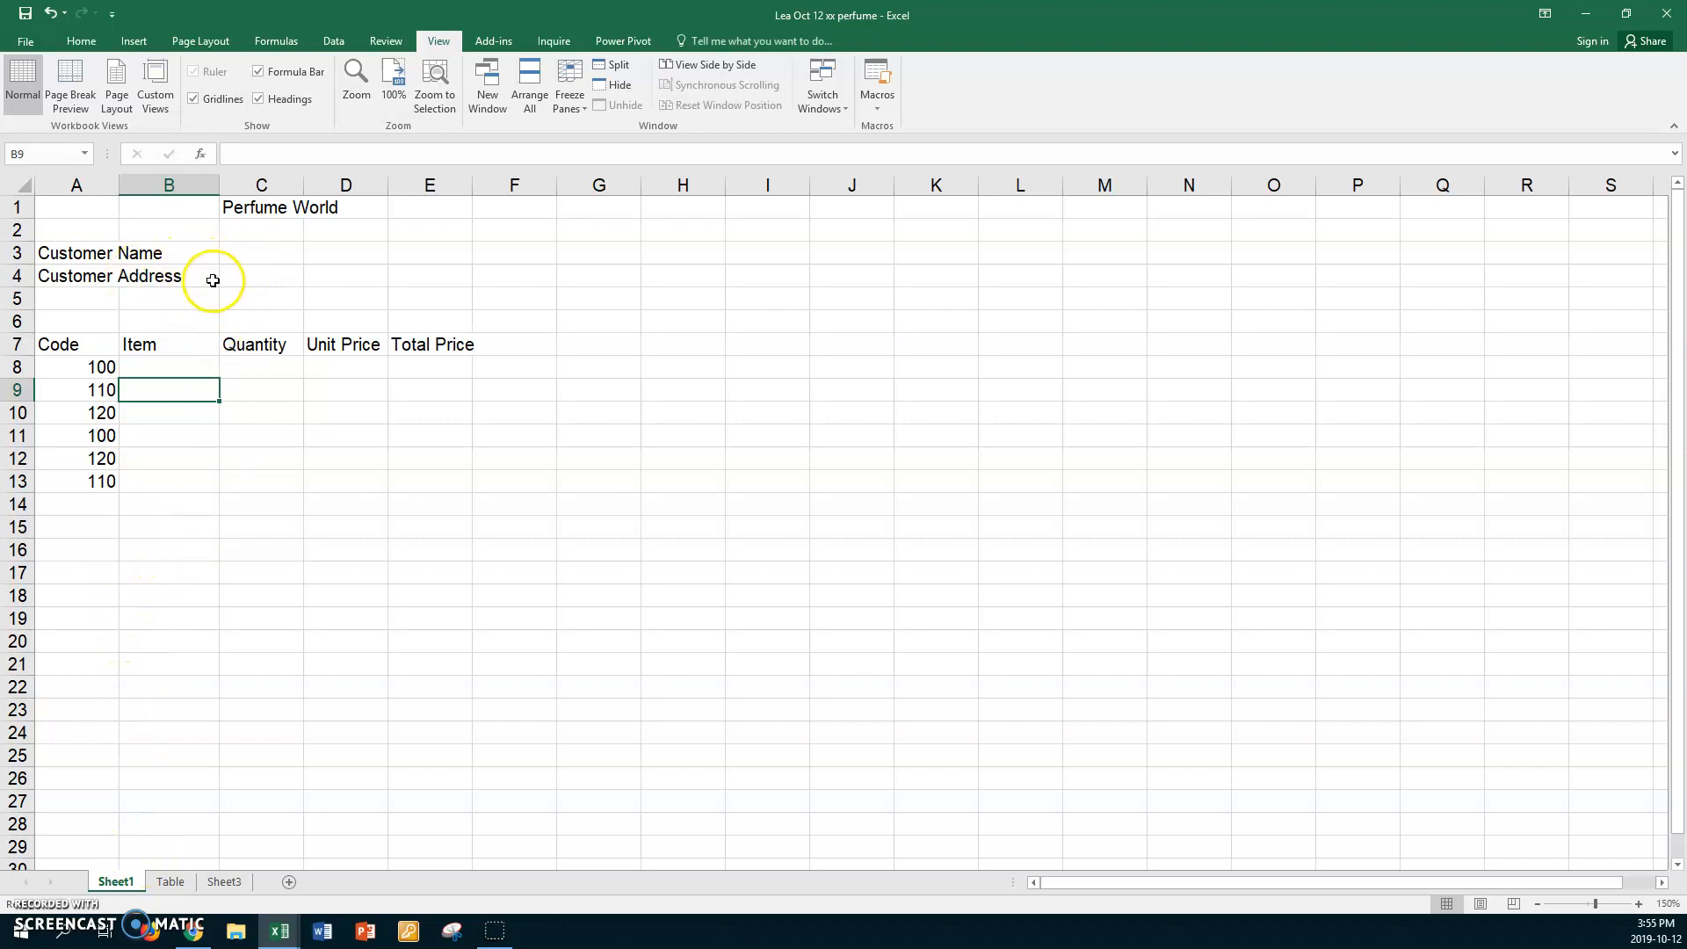
Review the invoice's product codes in column A, ending on B8.
{"action": "left_click", "coordinate": [187, 368]}
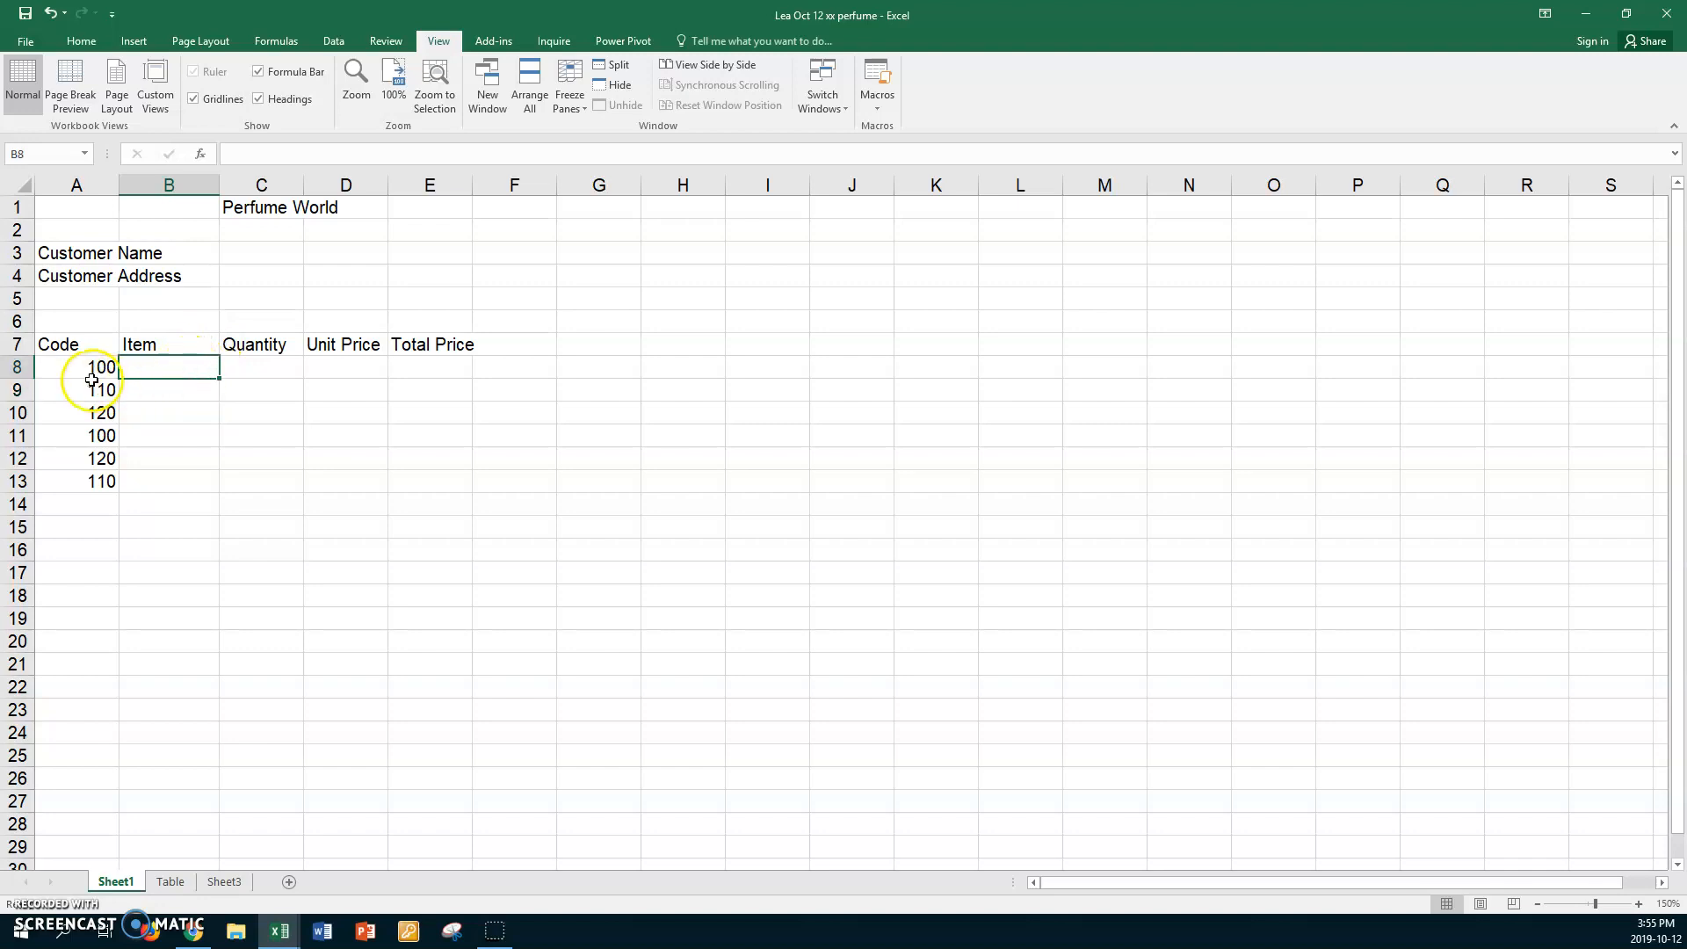
{"action": "left_click", "coordinate": [65, 367]}
{"action": "left_click", "coordinate": [56, 390]}
{"action": "left_click", "coordinate": [56, 413]}
{"action": "left_click", "coordinate": [65, 435]}
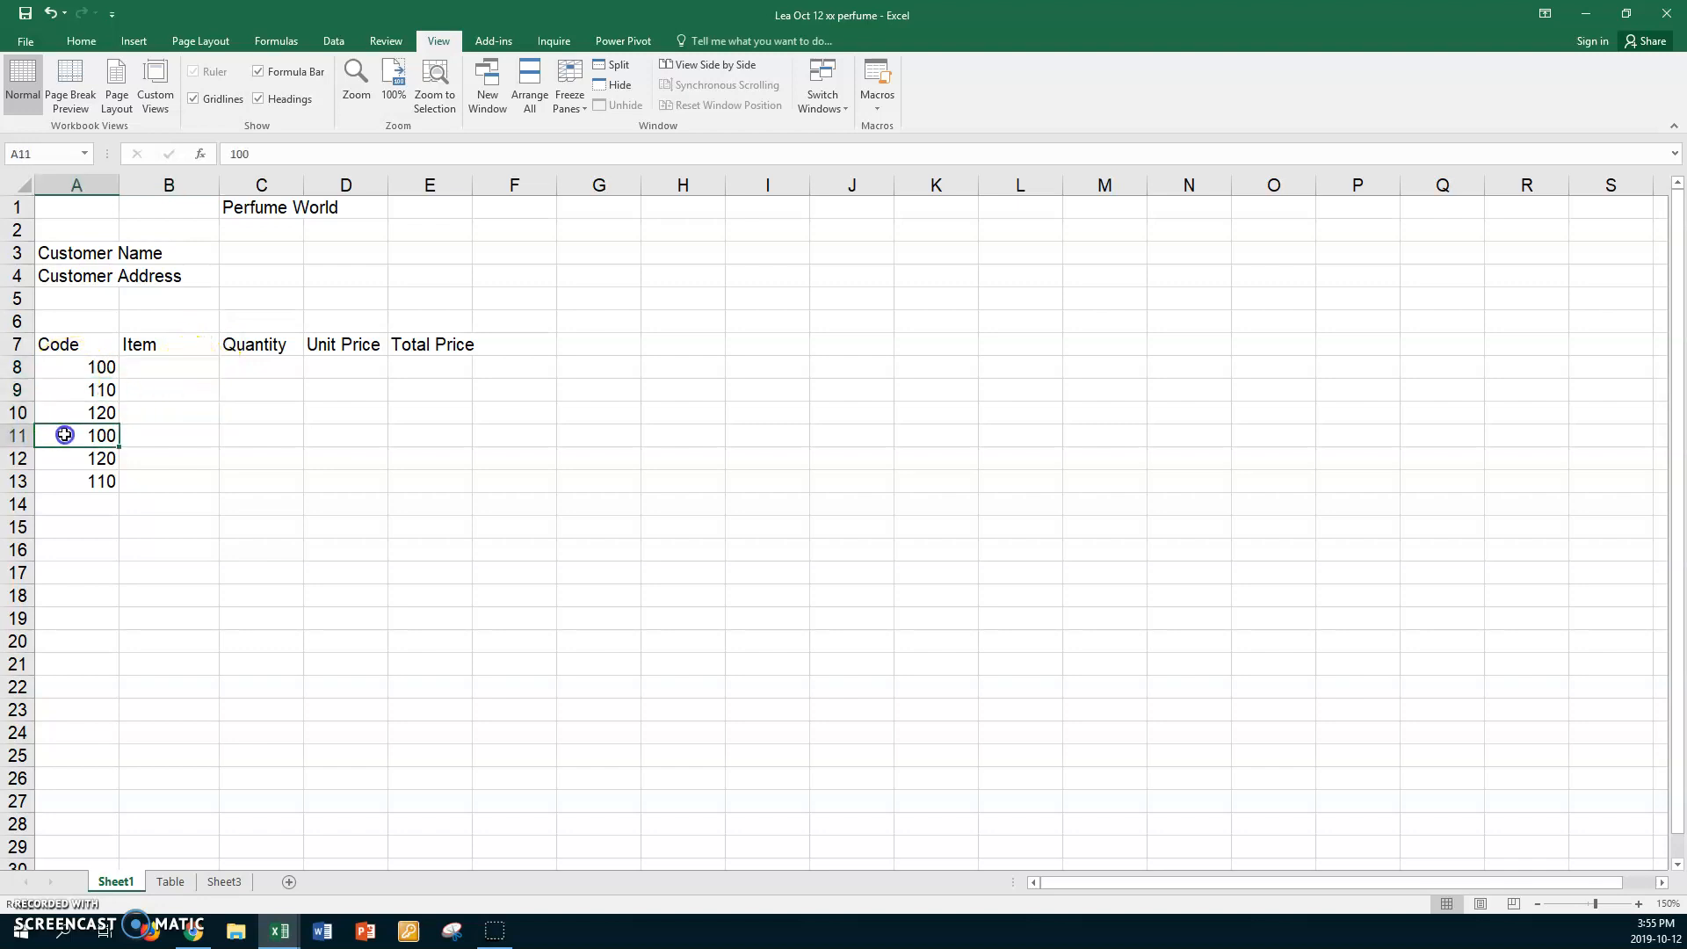
{"action": "left_click", "coordinate": [169, 366]}
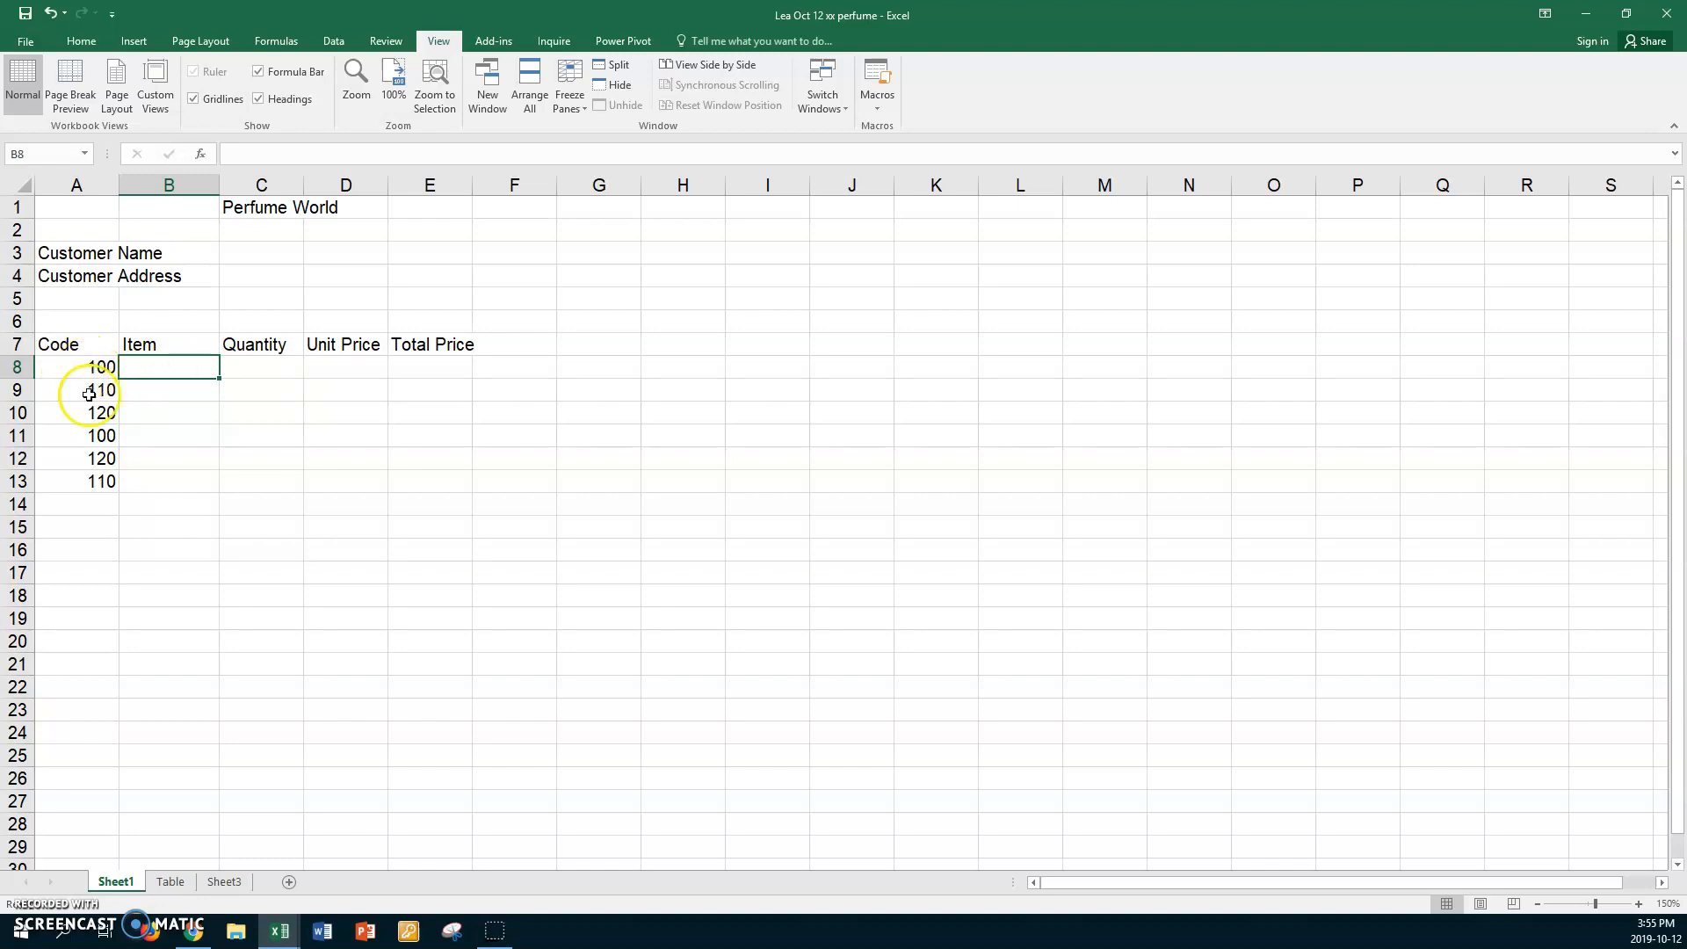
Check codes 100, 110 and 120 on the Table sheet, then return to the invoice.
{"action": "left_click", "coordinate": [170, 881]}
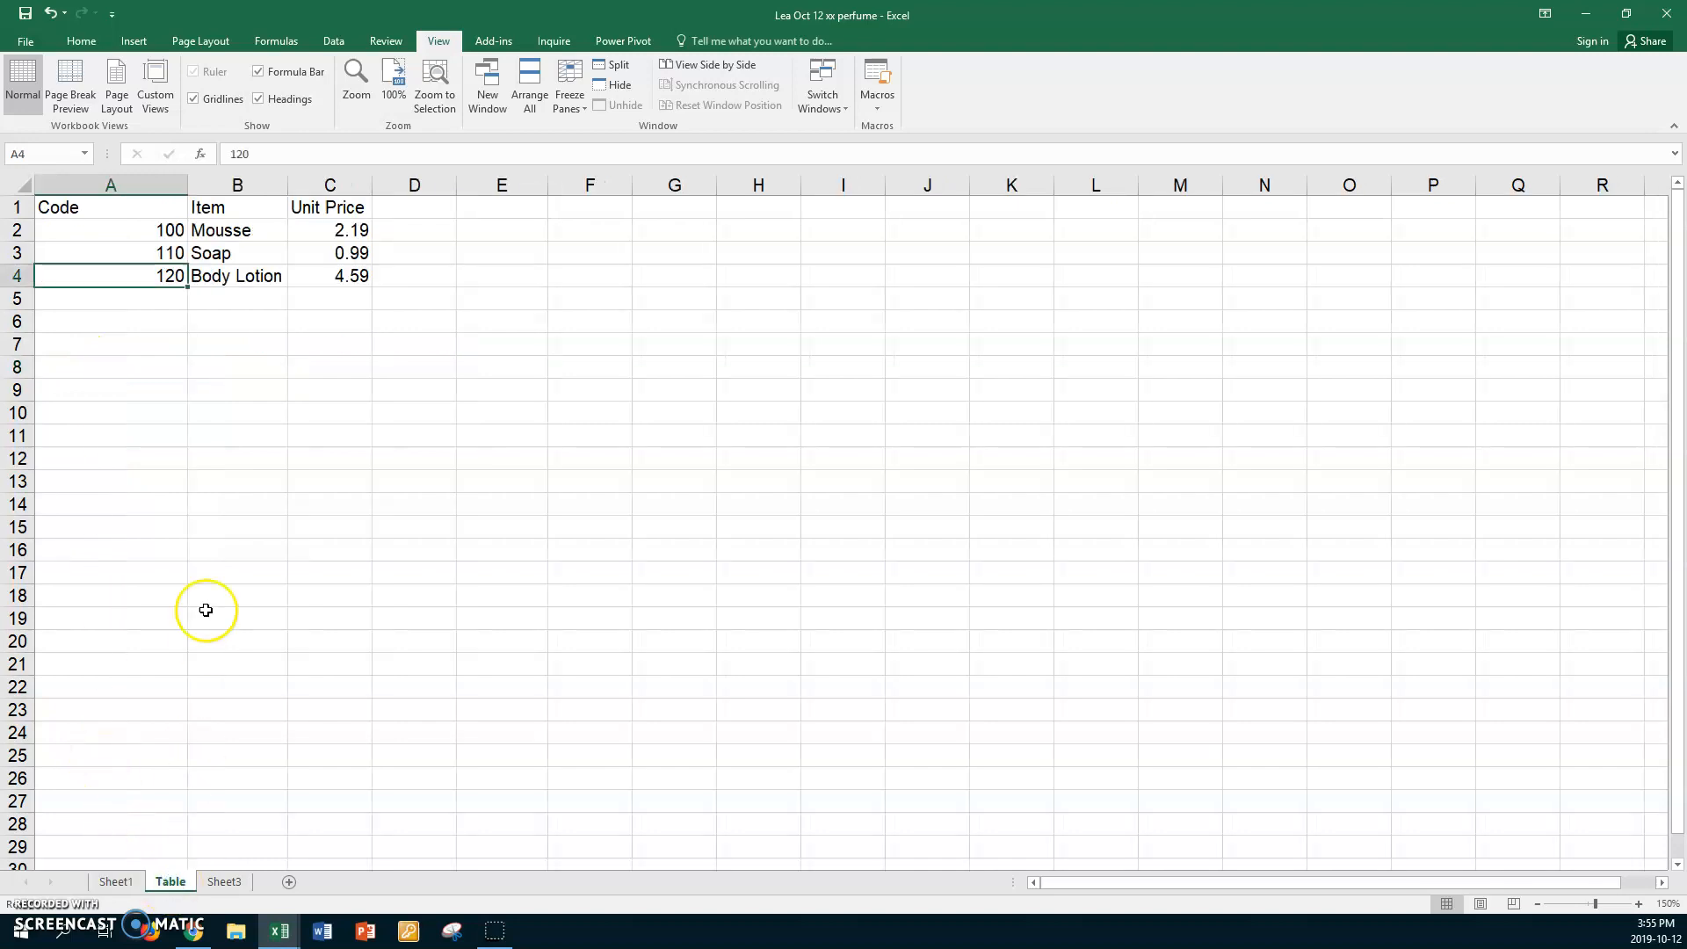
{"action": "left_click", "coordinate": [124, 232]}
{"action": "left_click", "coordinate": [116, 253]}
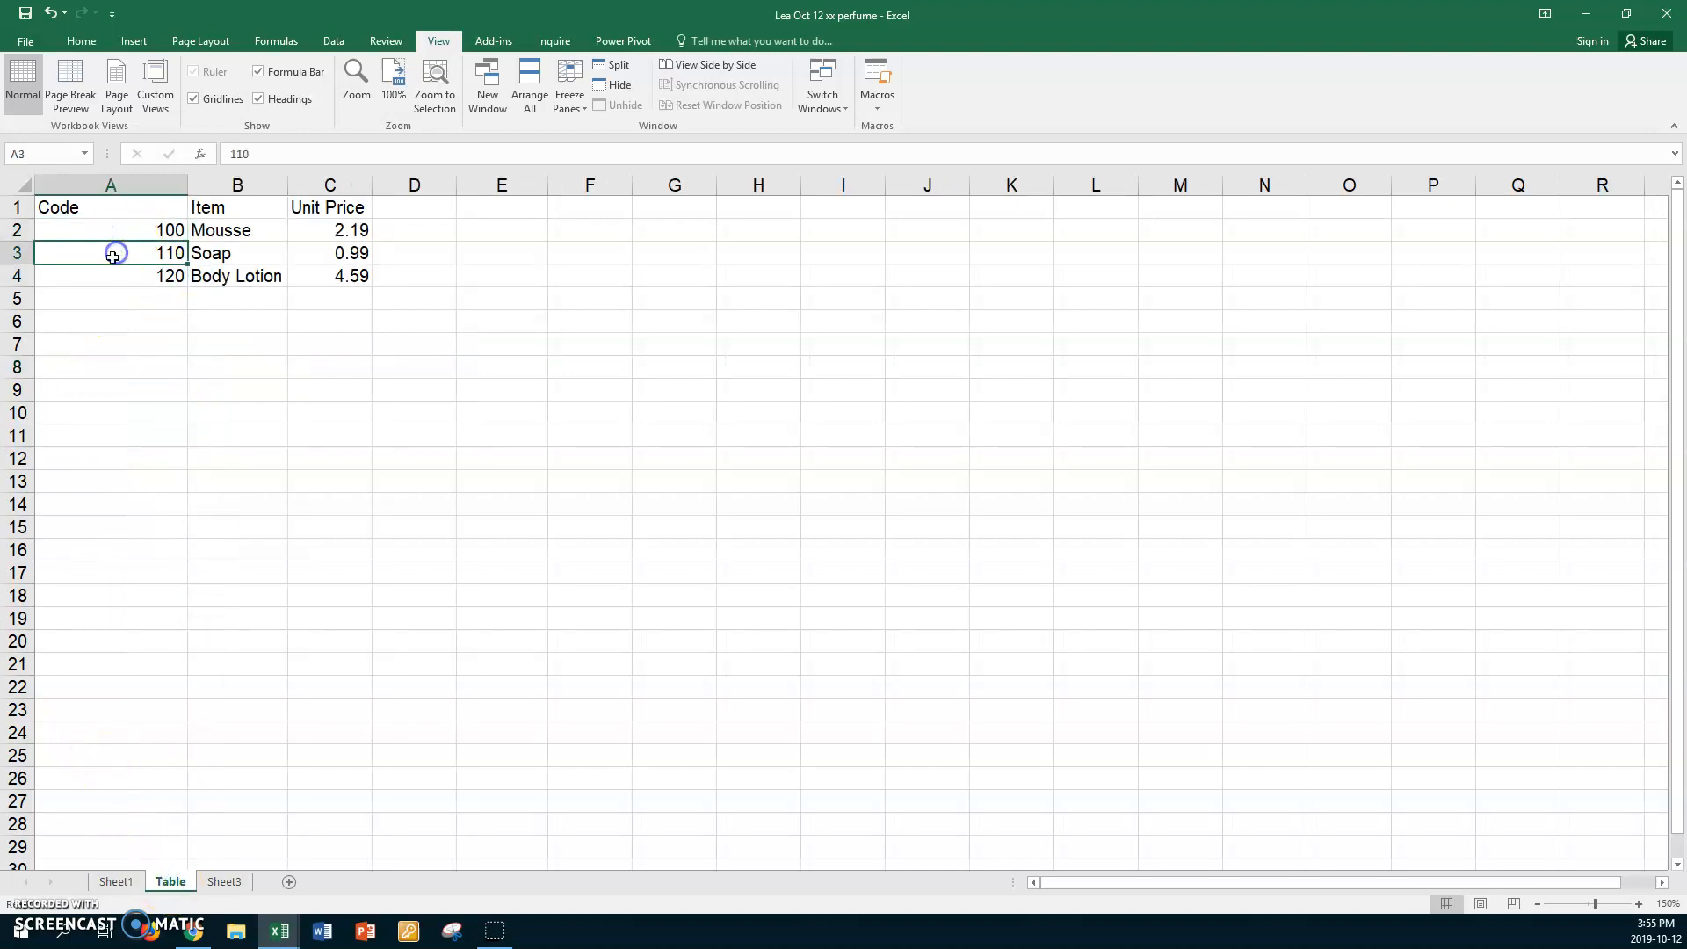
{"action": "left_click", "coordinate": [107, 267]}
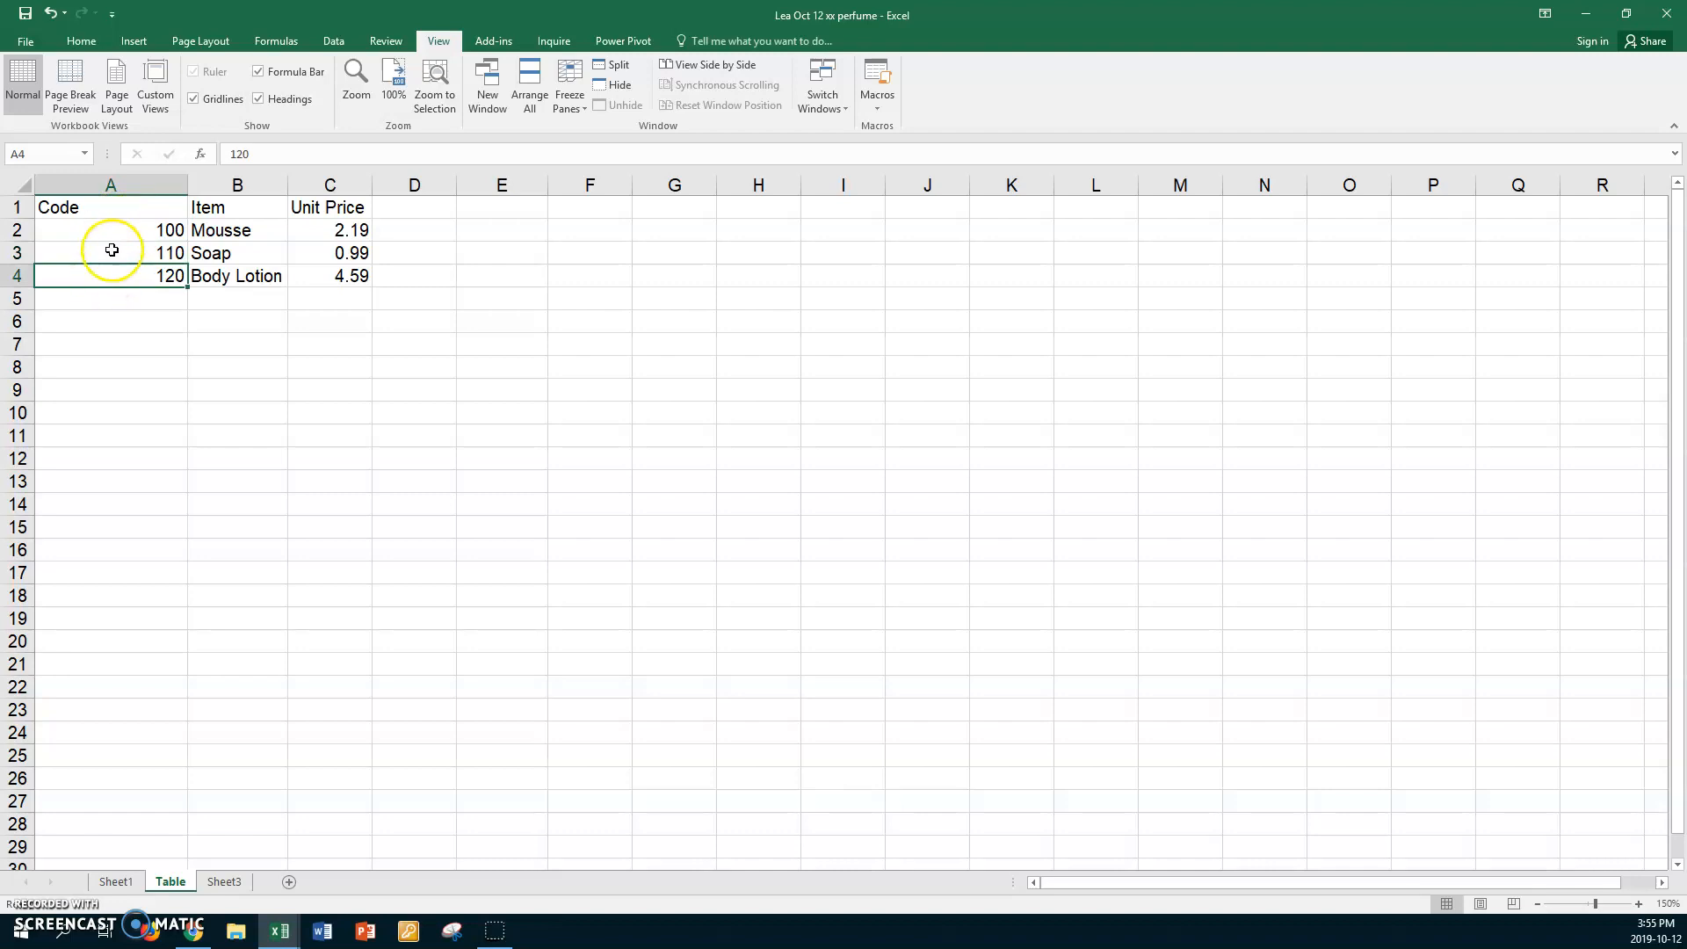
{"action": "left_click", "coordinate": [115, 881]}
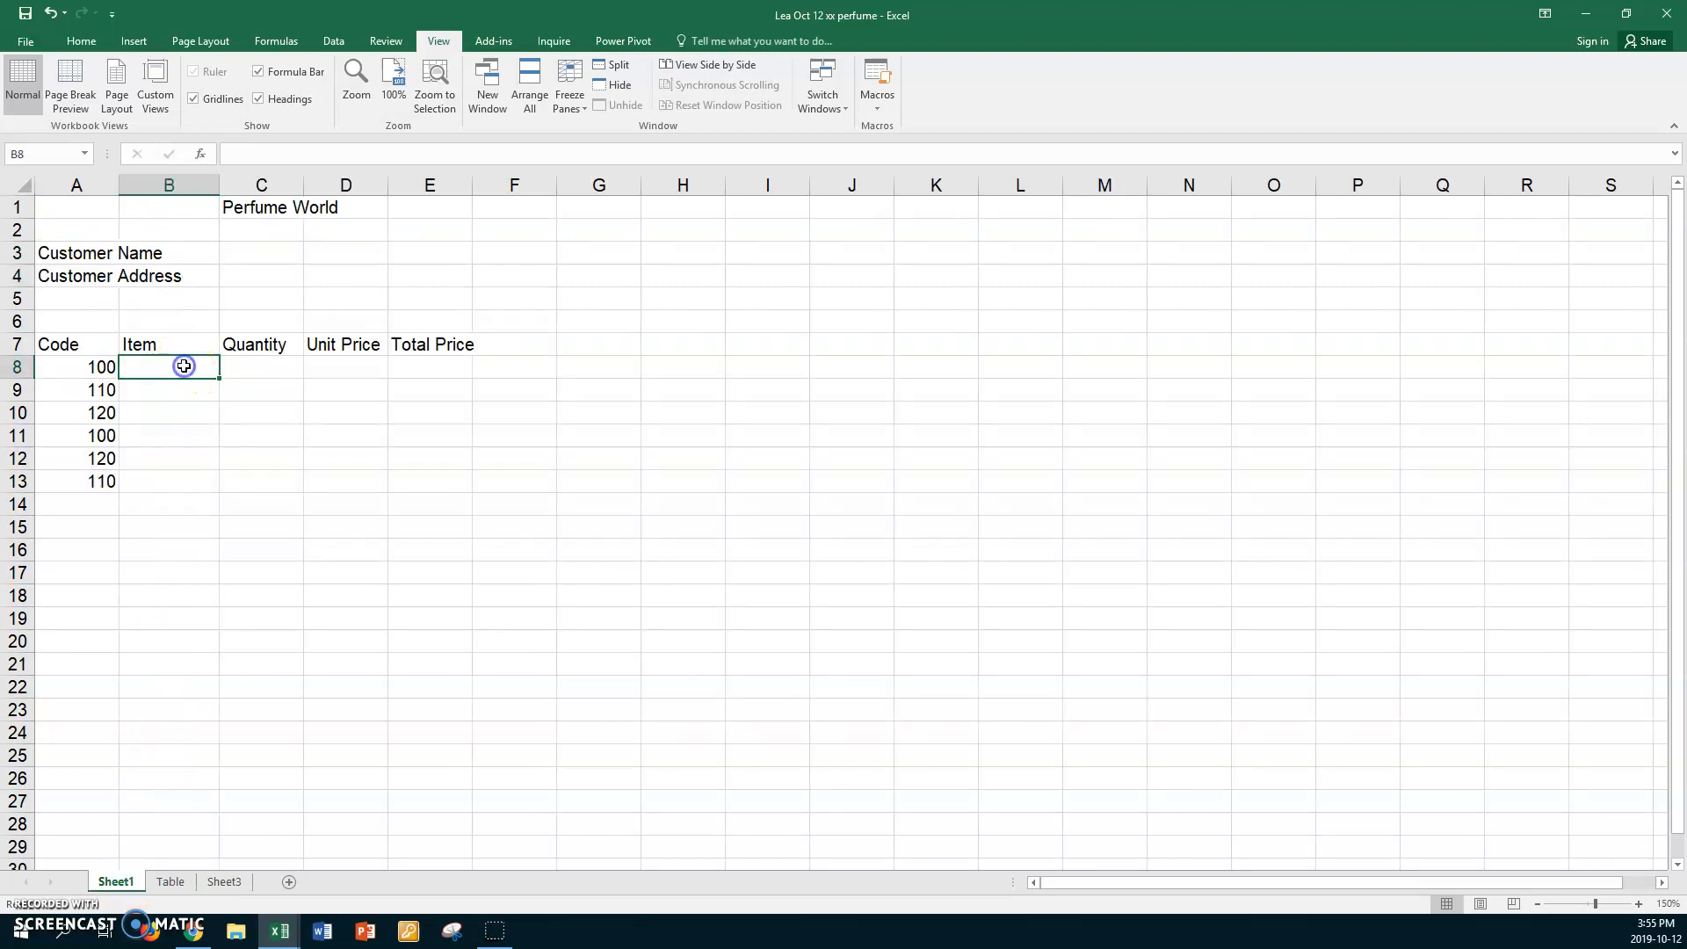
Start =vlookup(A8, in B8 and bring up the Paste Name list with F3.
{"action": "type", "text": "=v"}
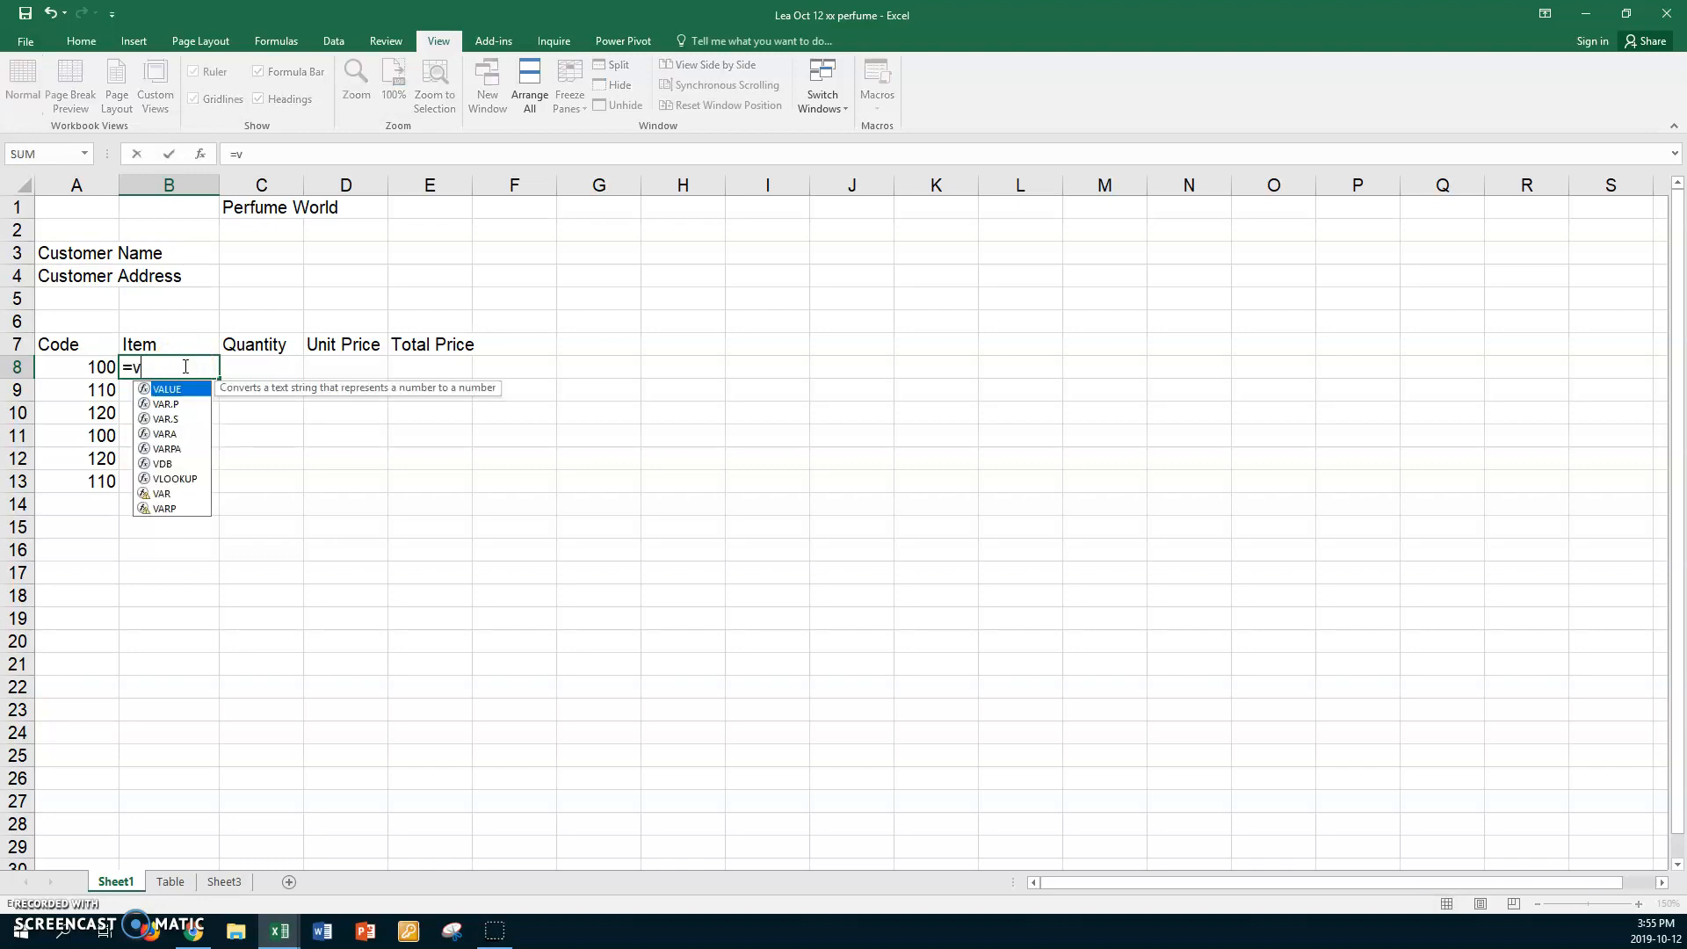
{"action": "type", "text": "looku"}
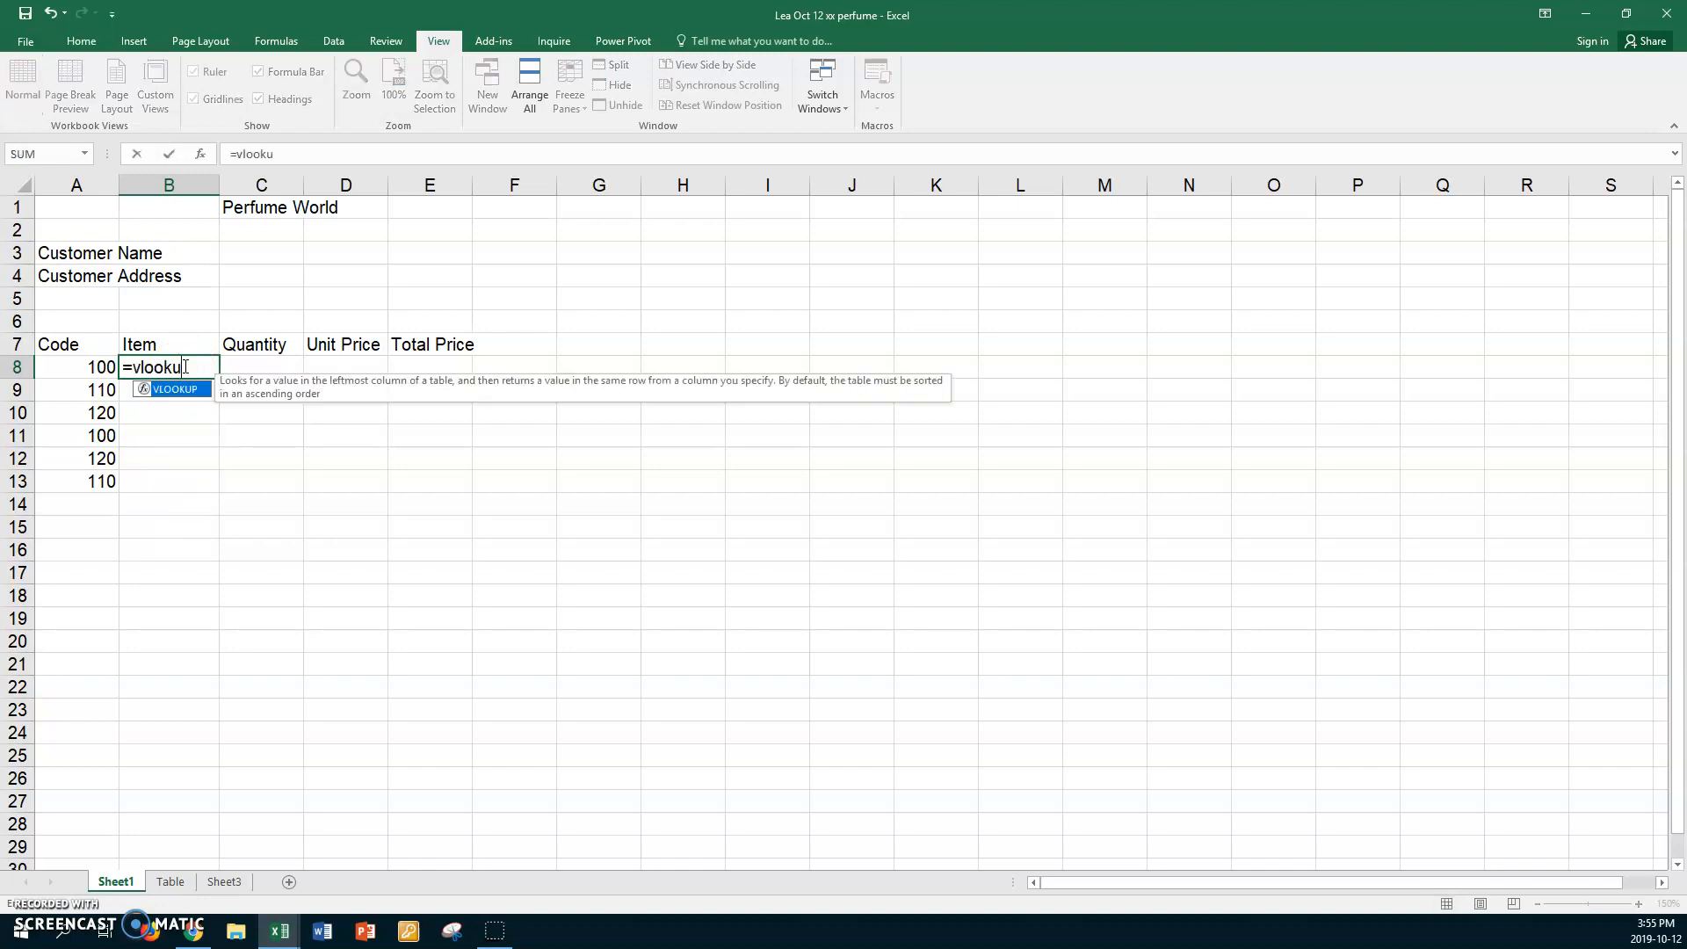
{"action": "type", "text": "p("}
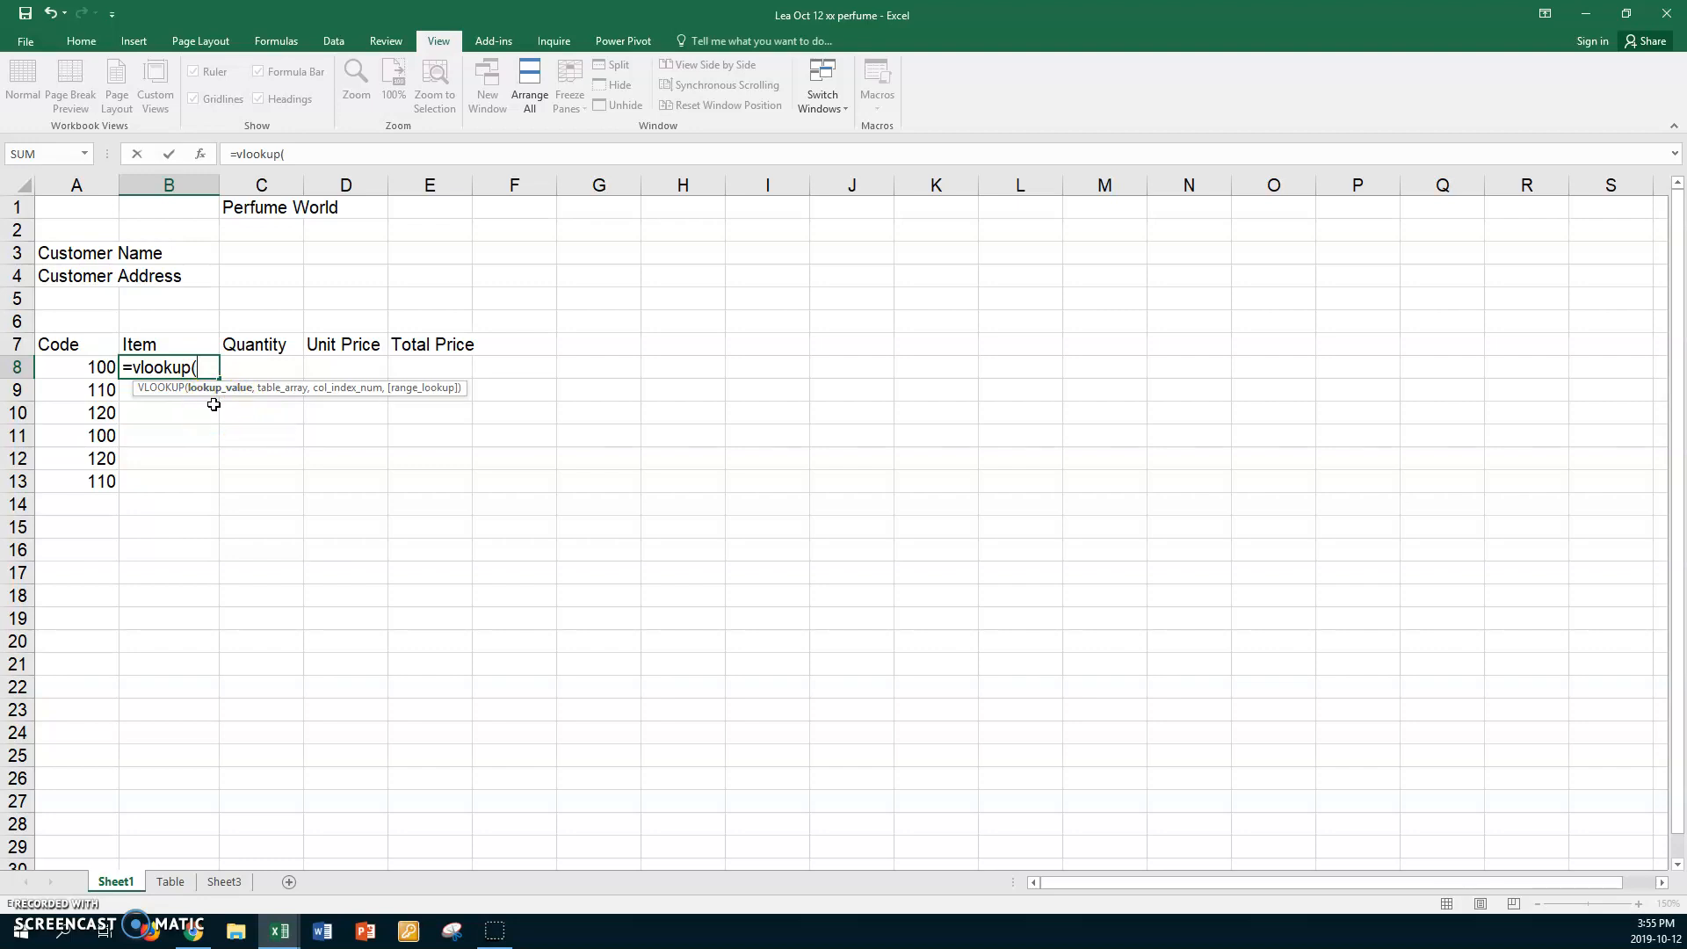
{"action": "left_click", "coordinate": [72, 368]}
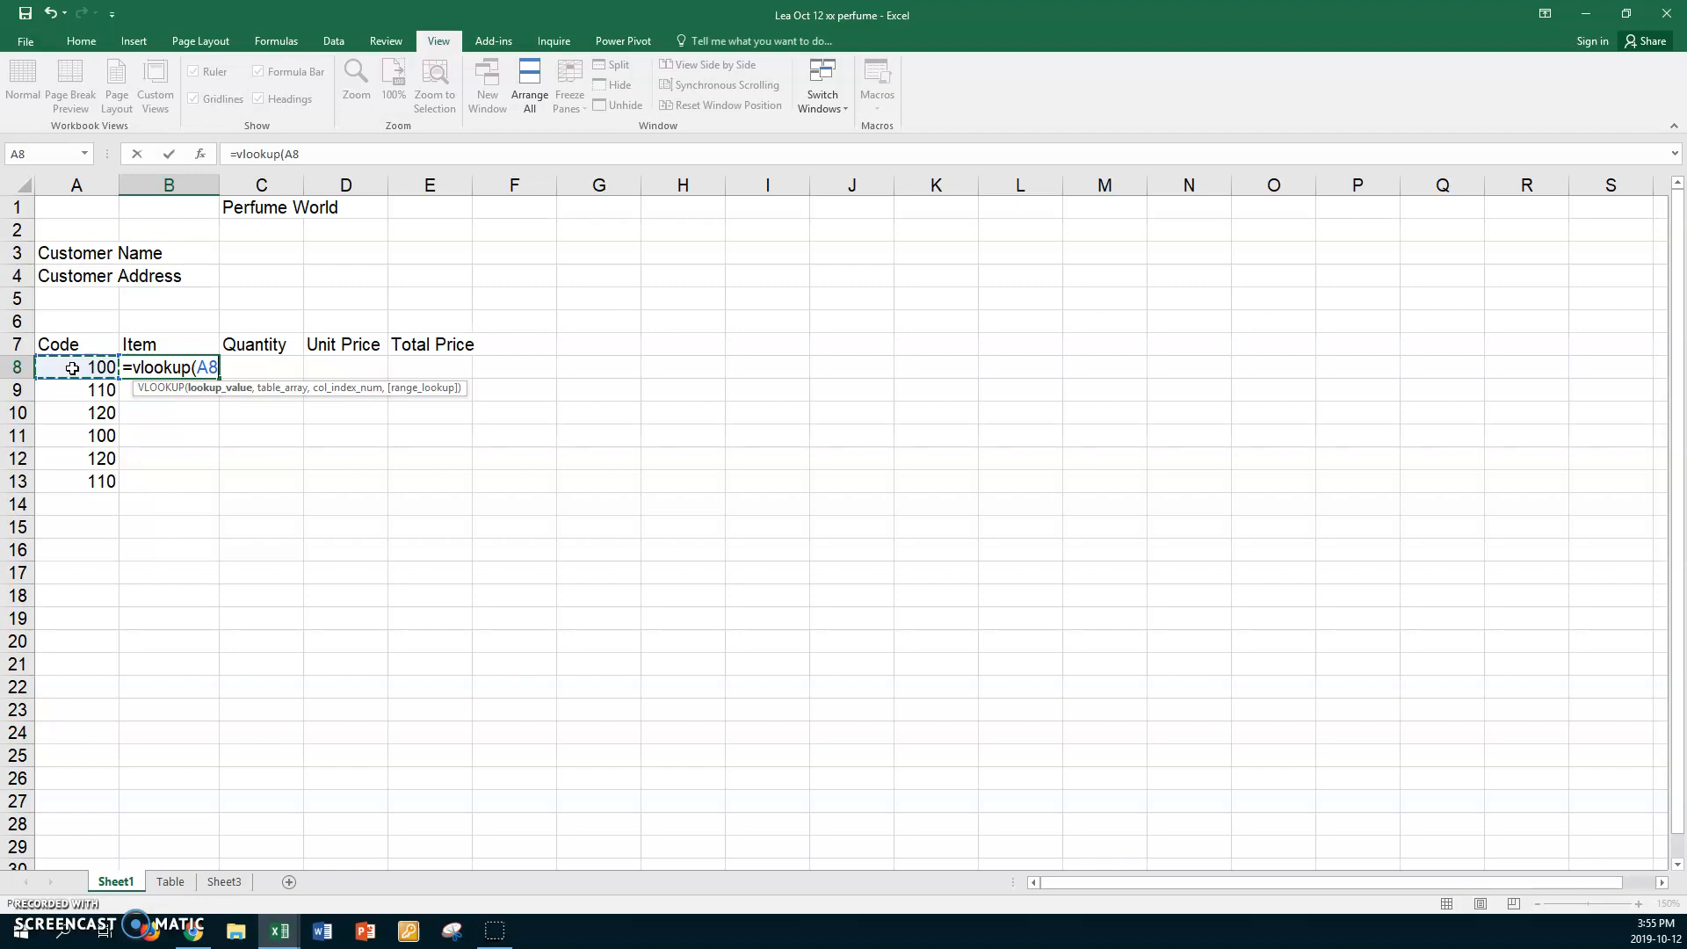
{"action": "type", "text": ","}
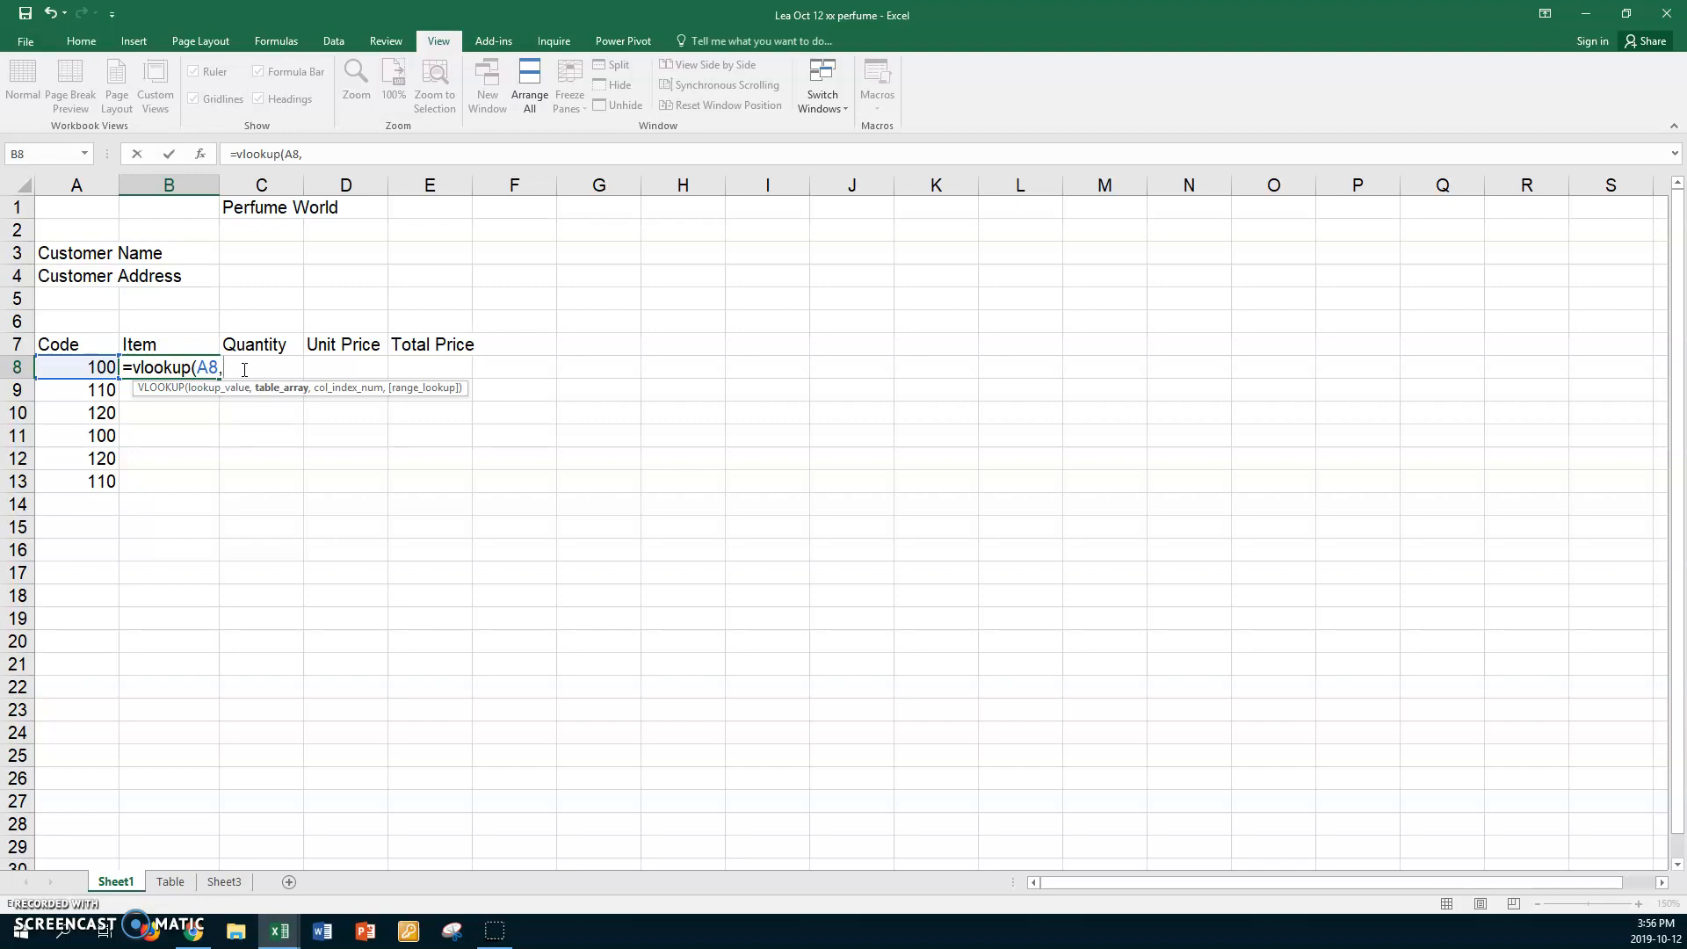
{"action": "key", "text": "F3"}
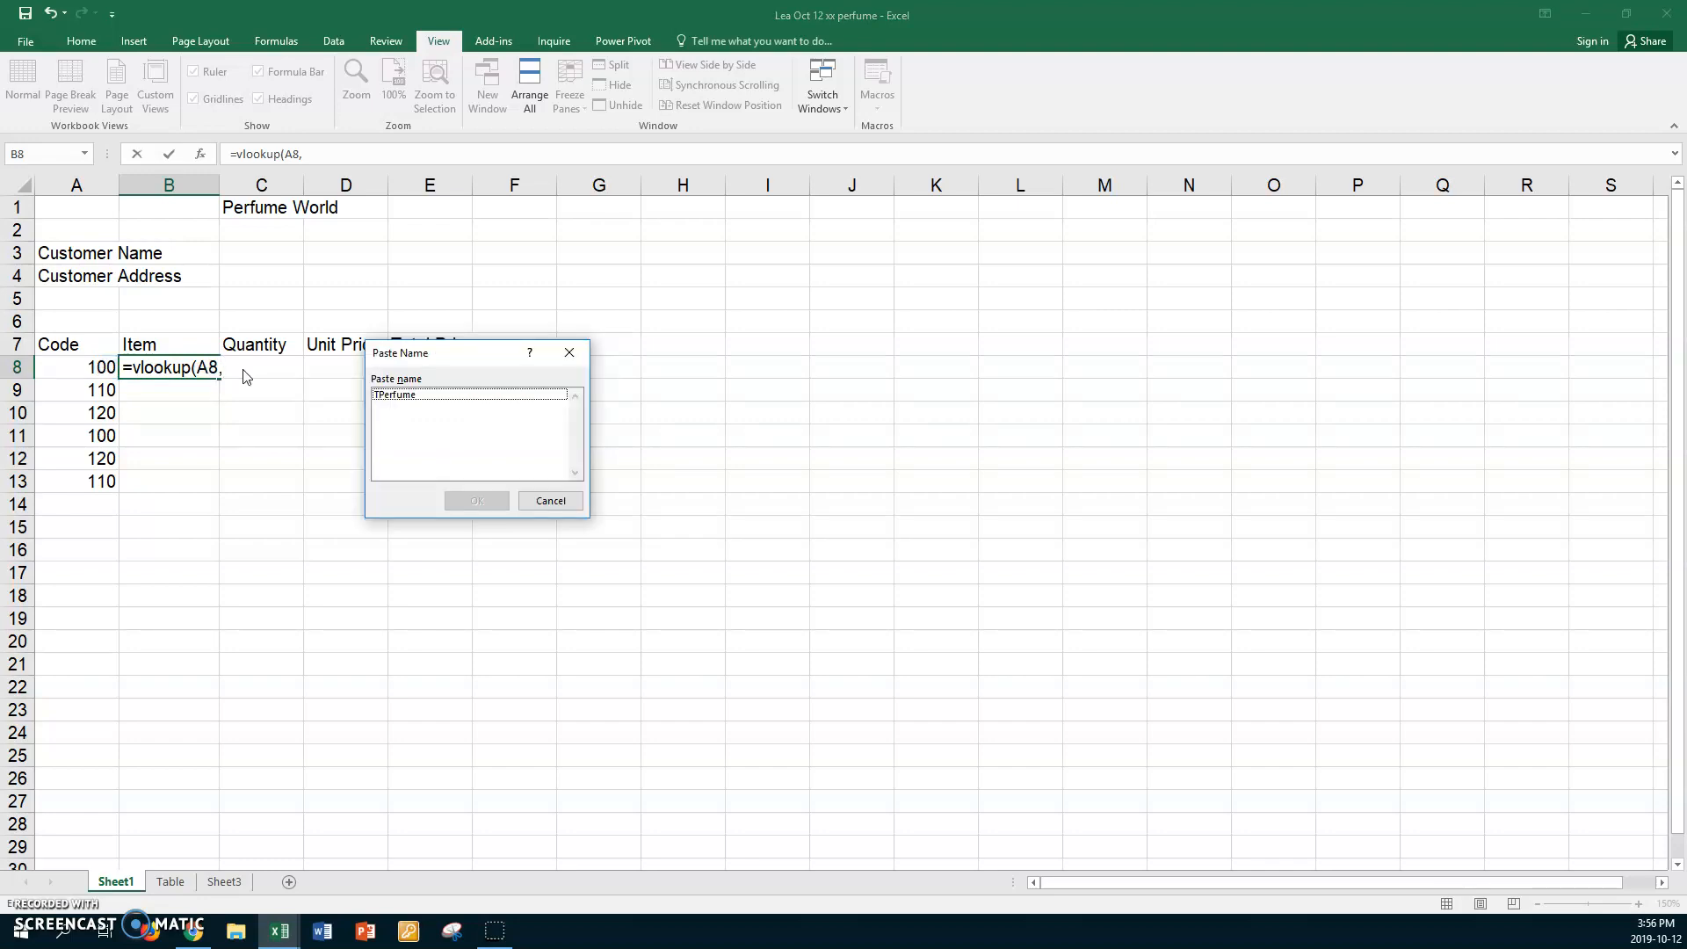
Complete B8 as =vlookup(A8,TPerfume,2,FALSE) so it returns Mousse.
{"action": "left_click", "coordinate": [406, 397]}
{"action": "left_click", "coordinate": [458, 500]}
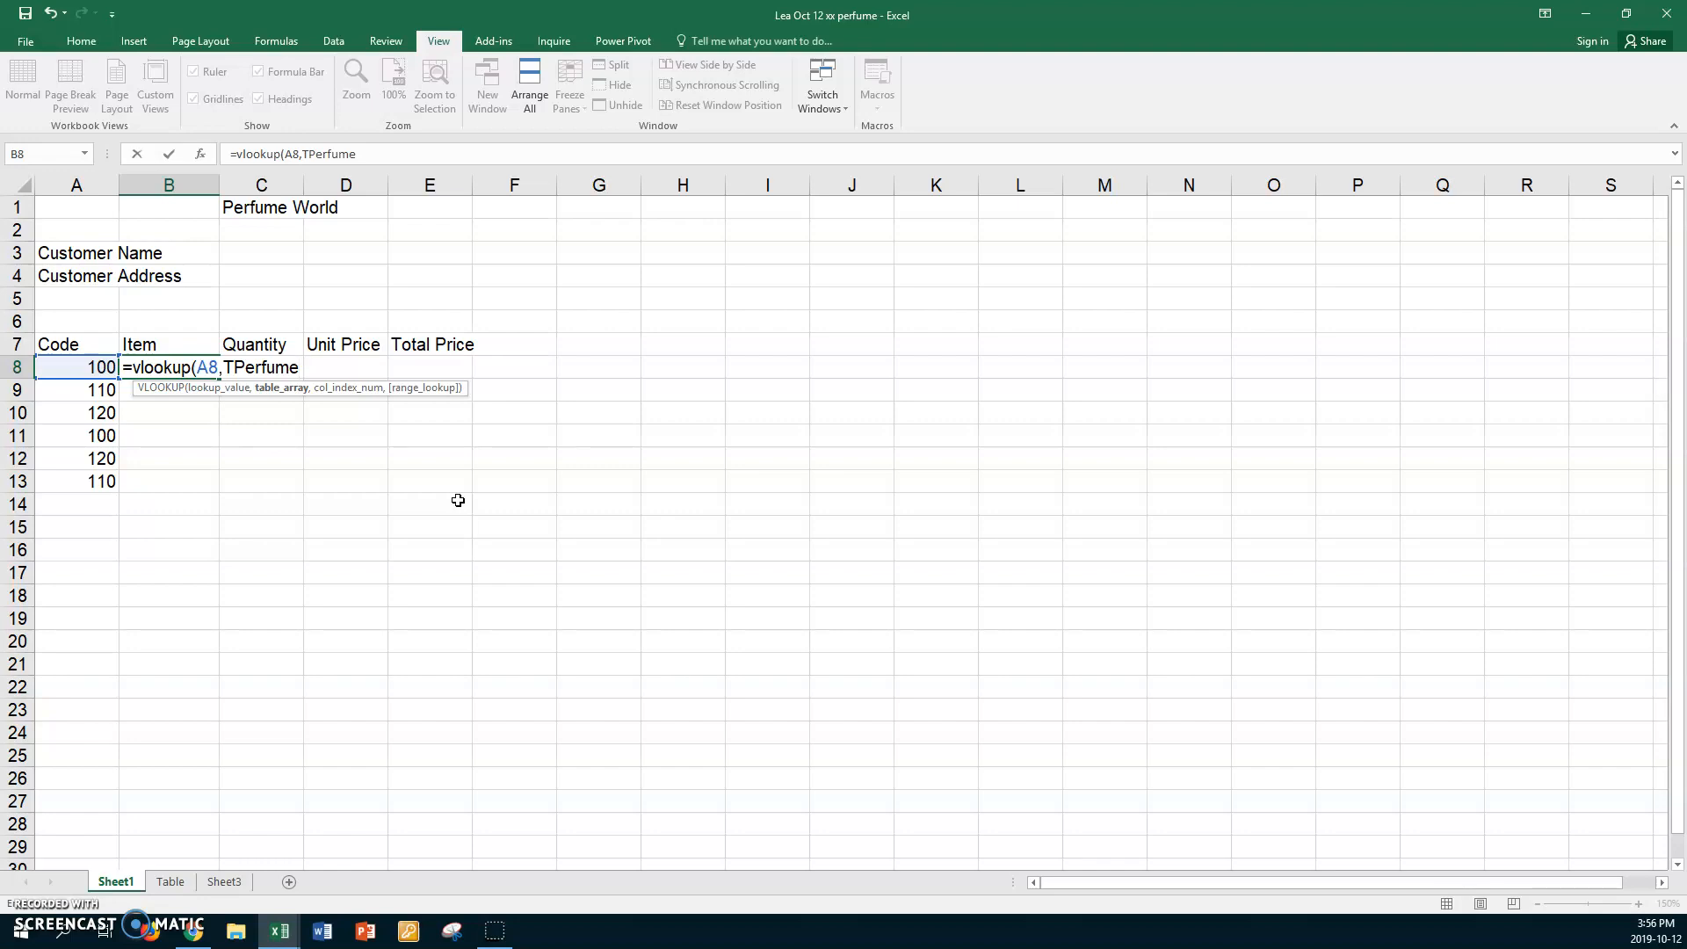
{"action": "type", "text": ",2"}
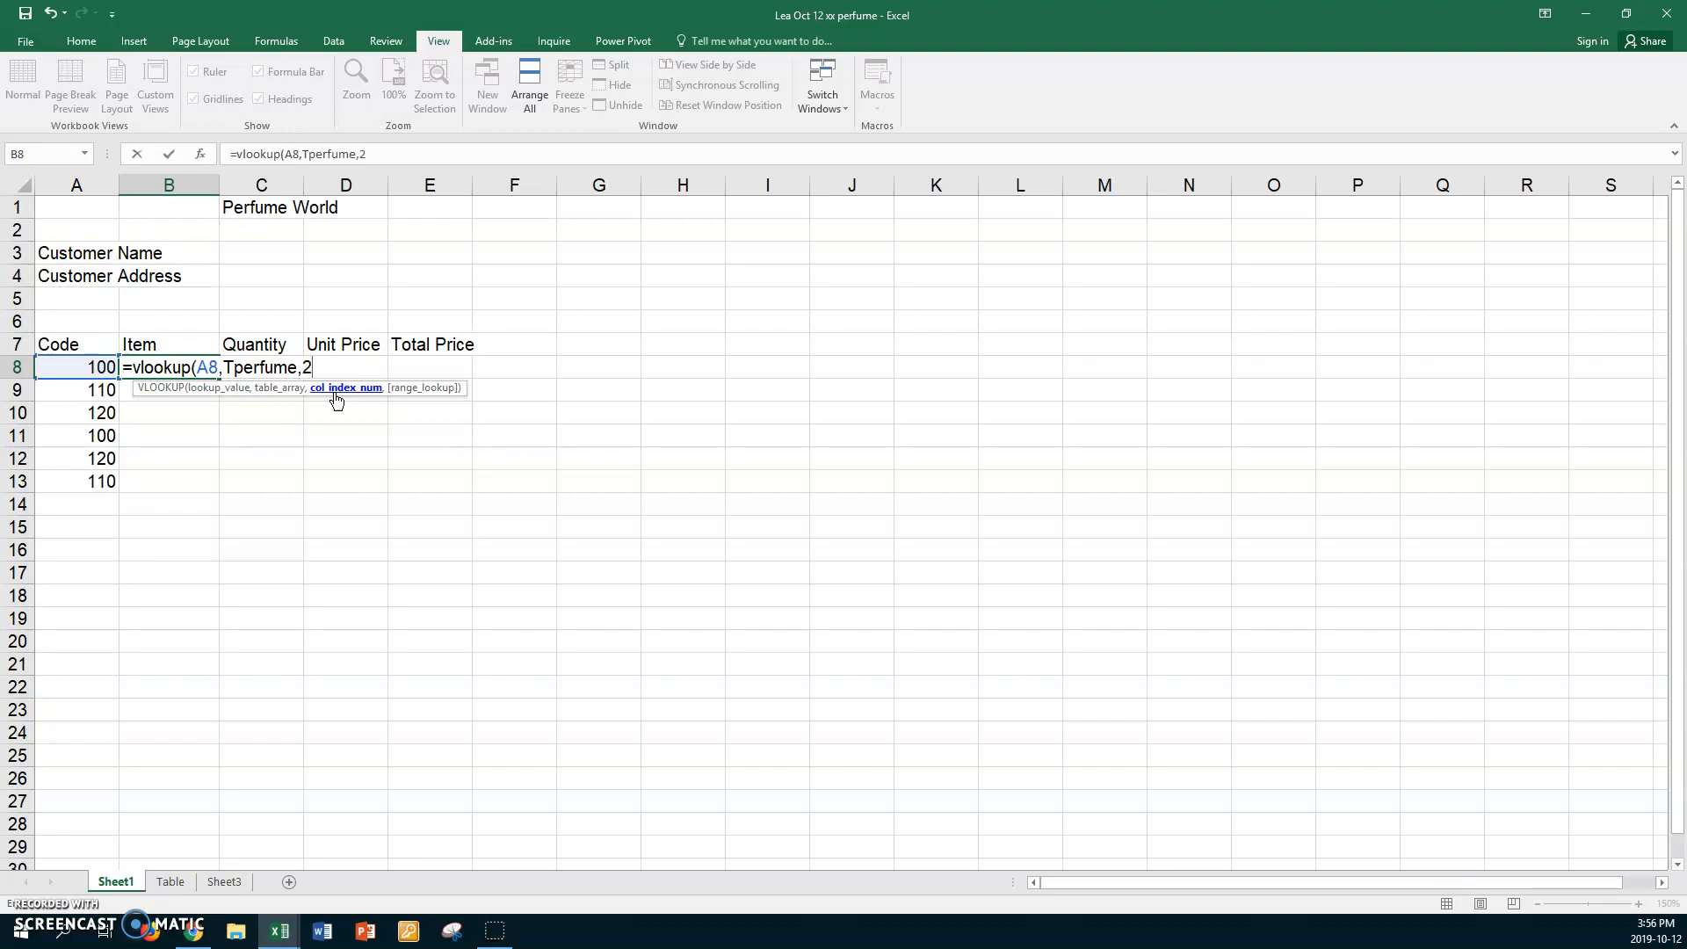
{"action": "type", "text": ","}
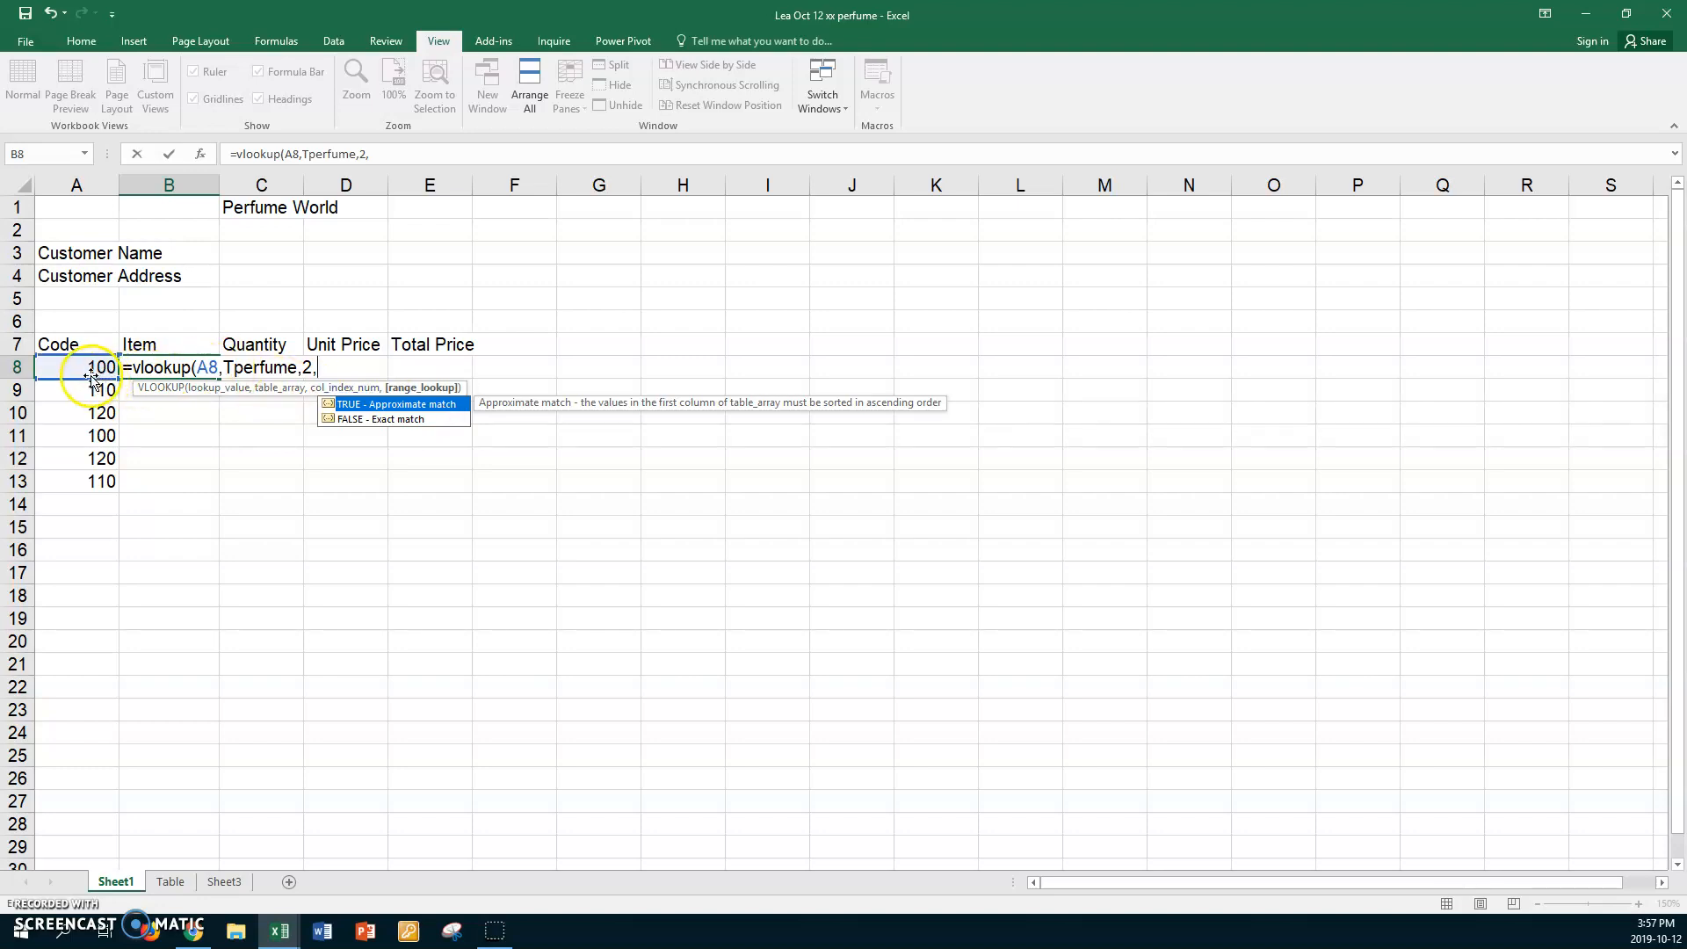
{"action": "double_click", "coordinate": [357, 421]}
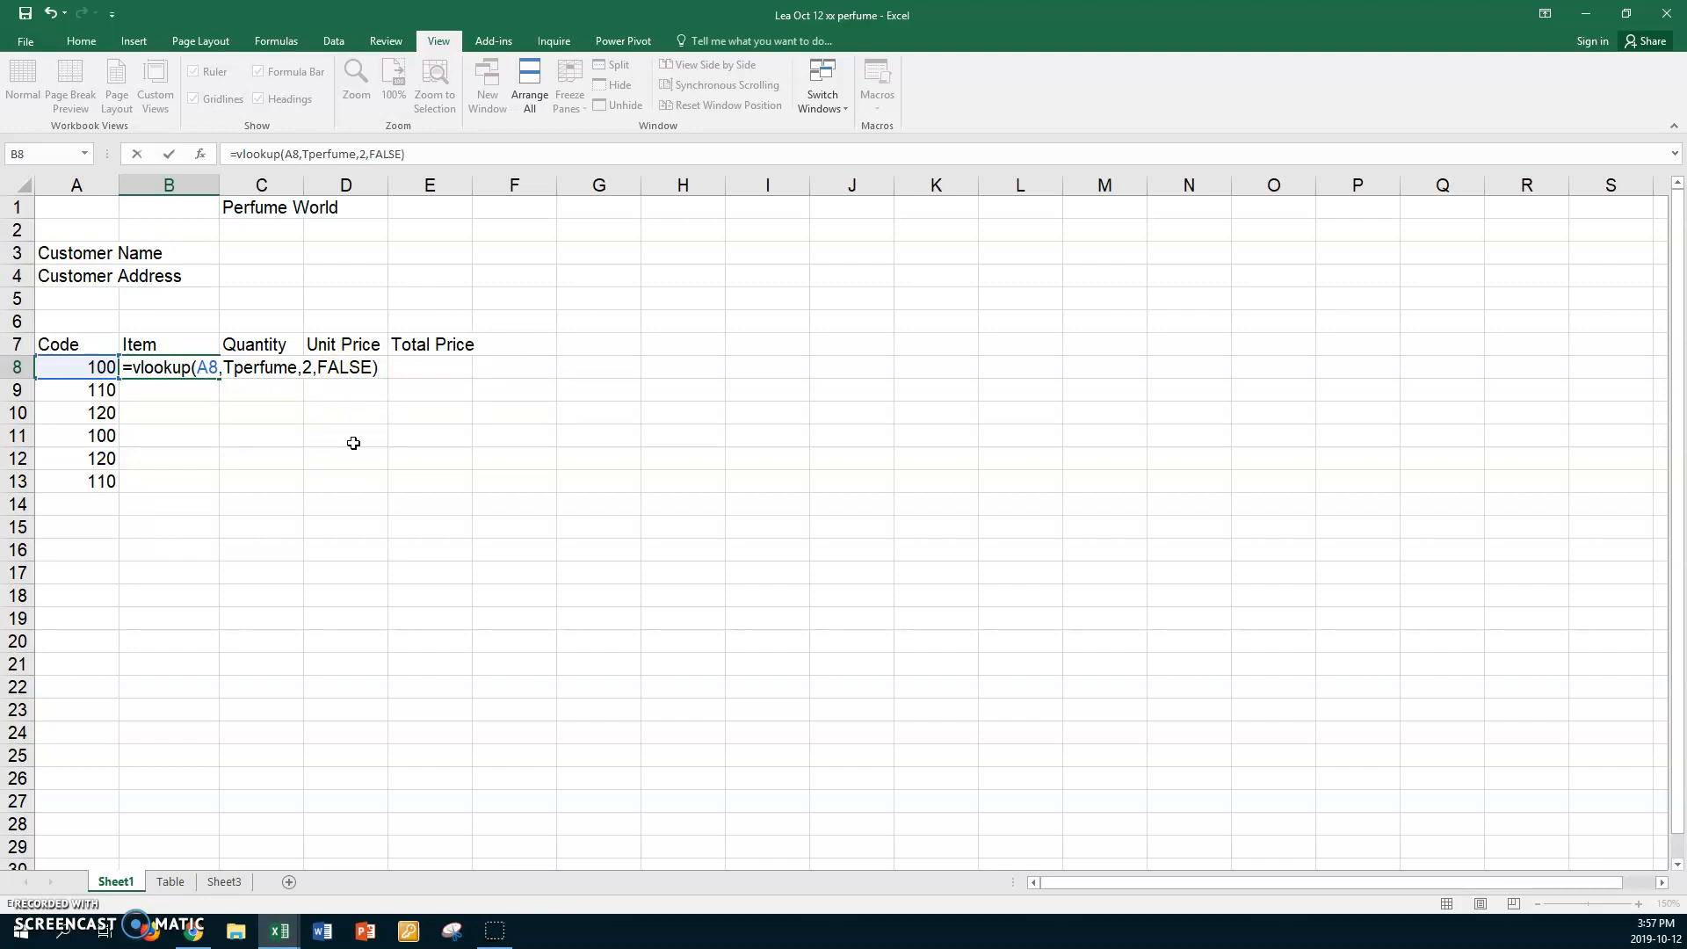
{"action": "key", "text": "Return"}
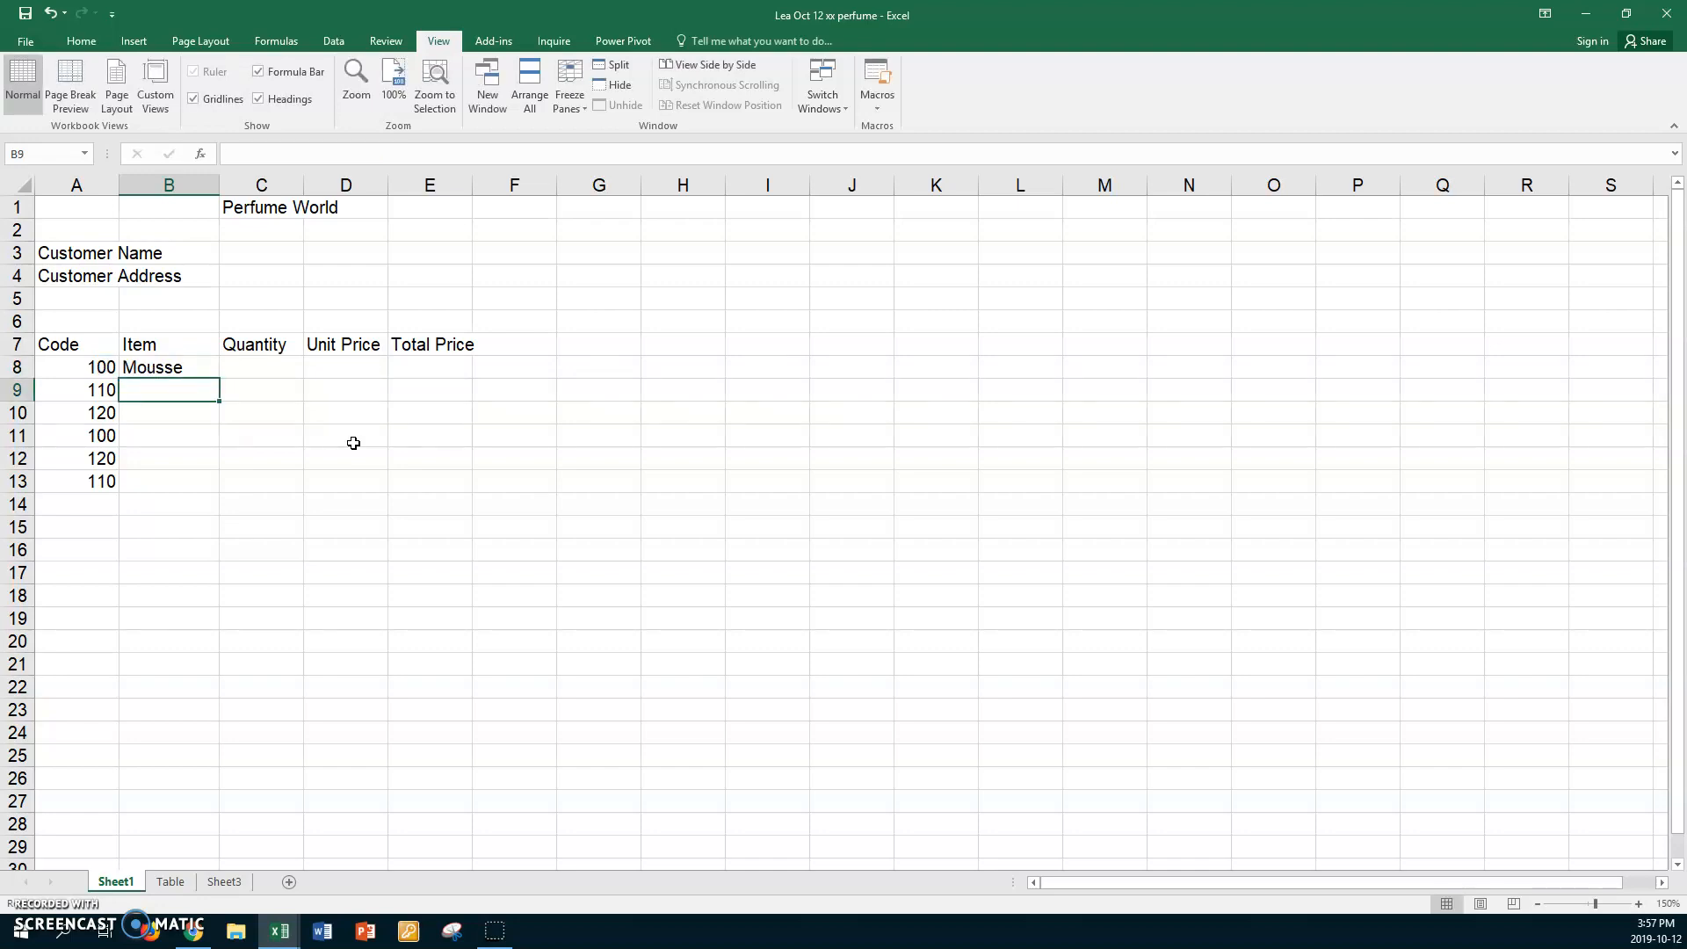
Fill the B8 lookup down to B13 and widen column B to fit the item names.
{"action": "left_click", "coordinate": [205, 368]}
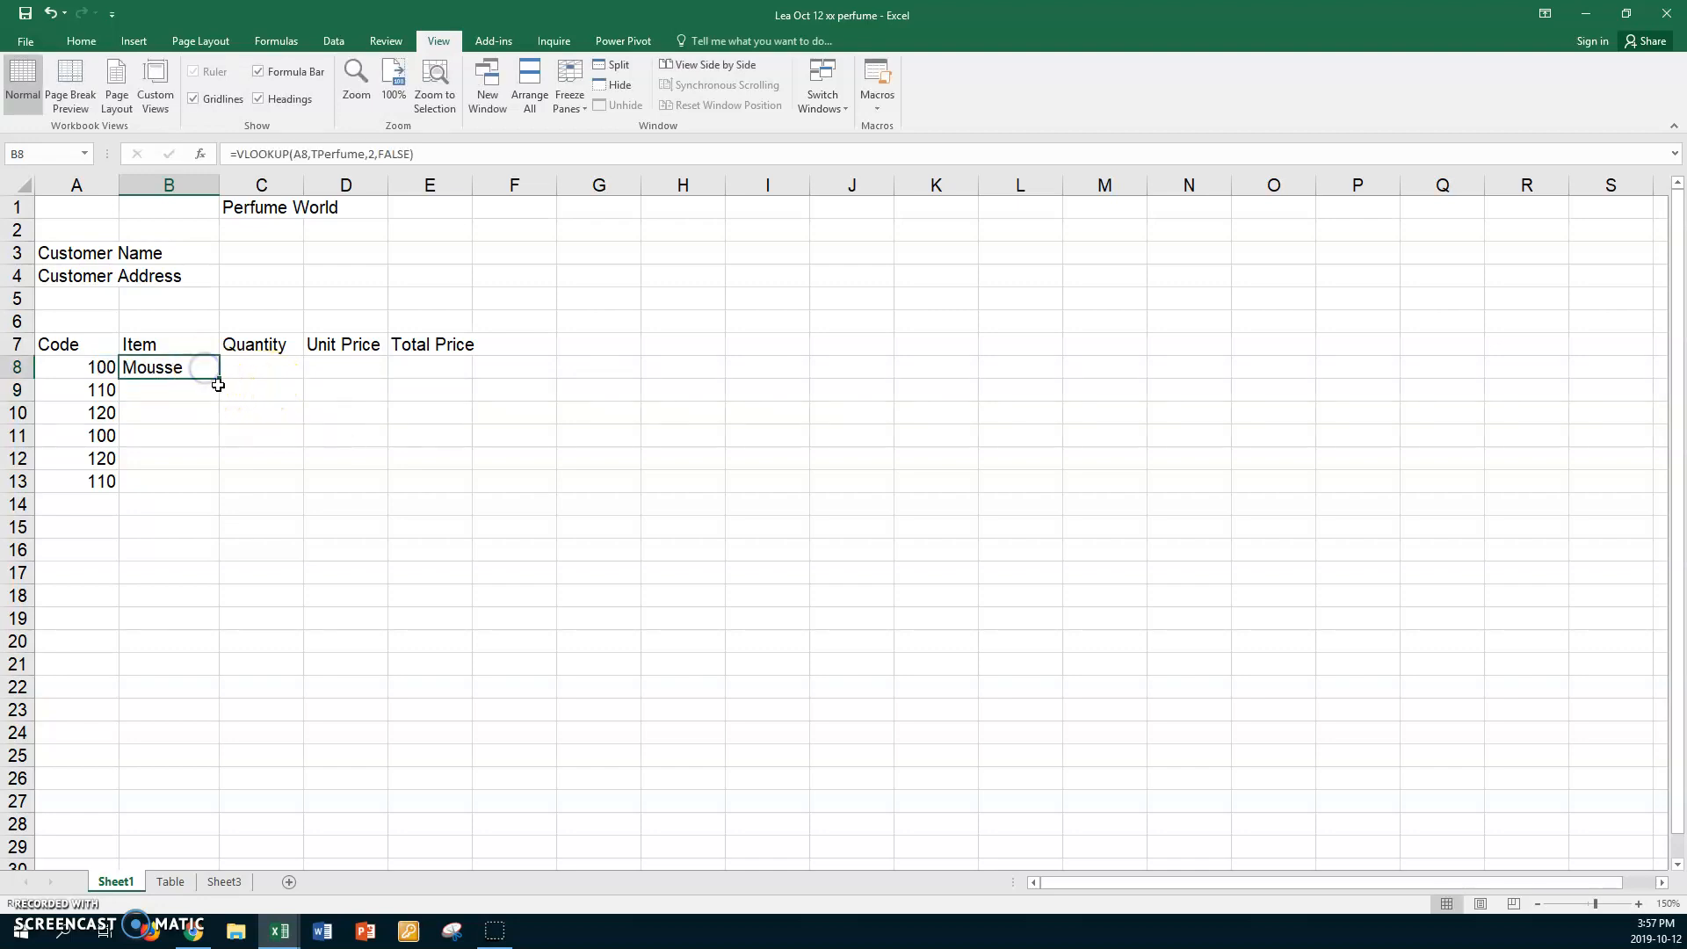
{"action": "left_click_drag", "start_coordinate": [218, 384], "coordinate": [195, 484]}
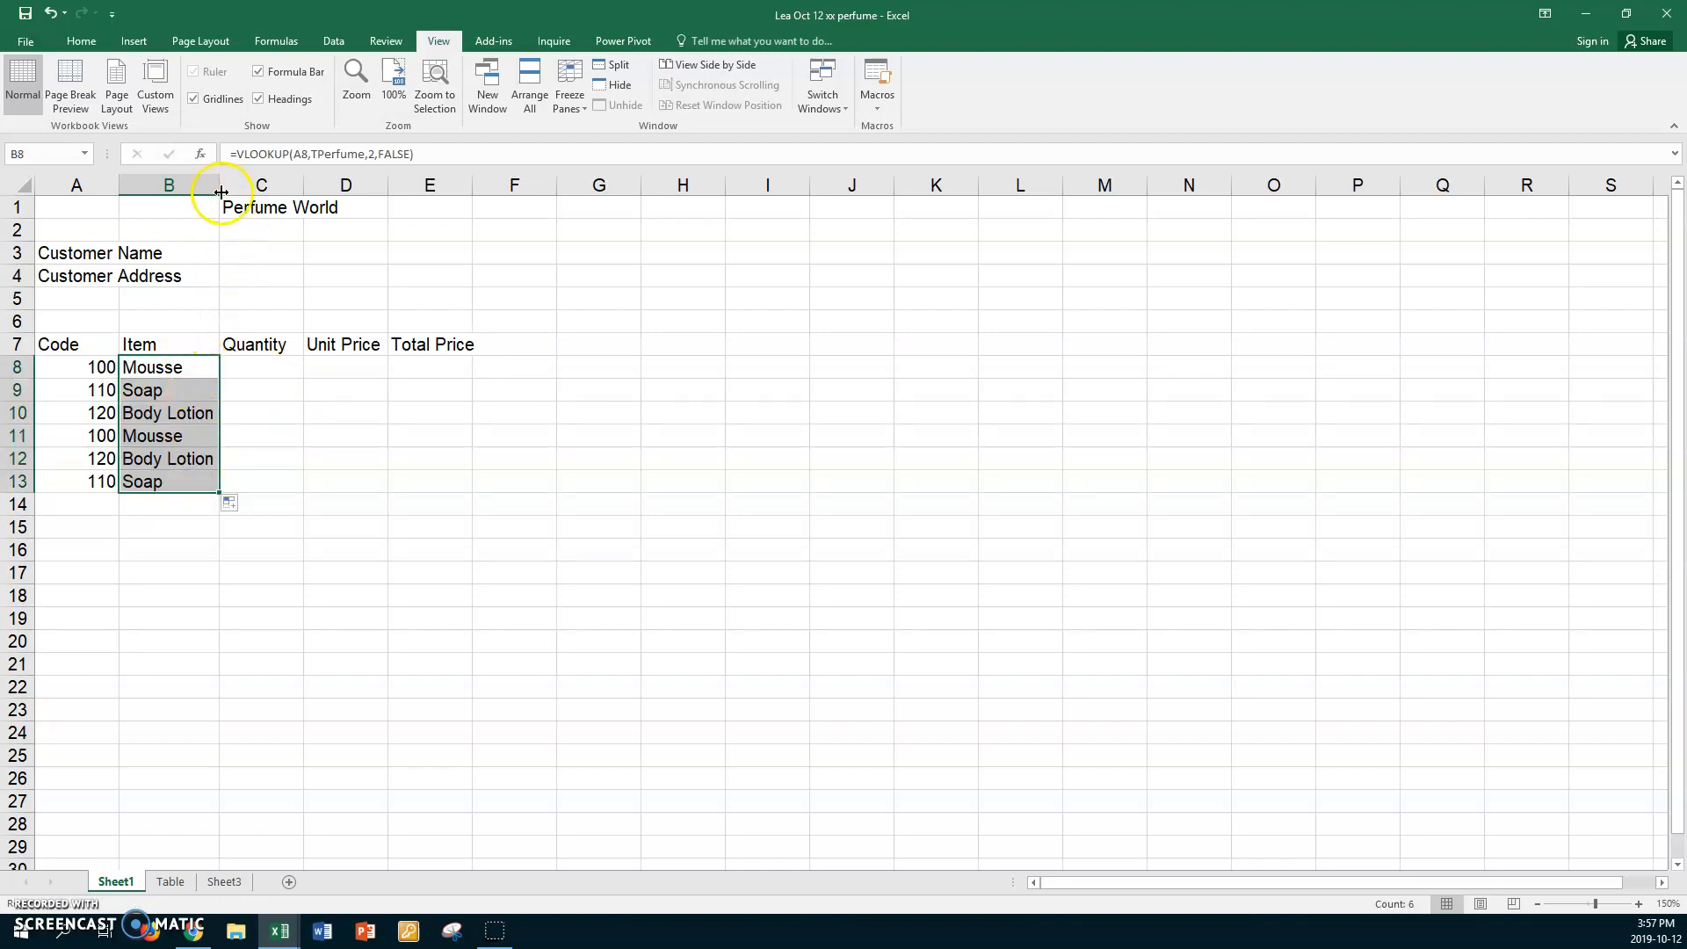
{"action": "left_click_drag", "start_coordinate": [220, 191], "coordinate": [246, 190]}
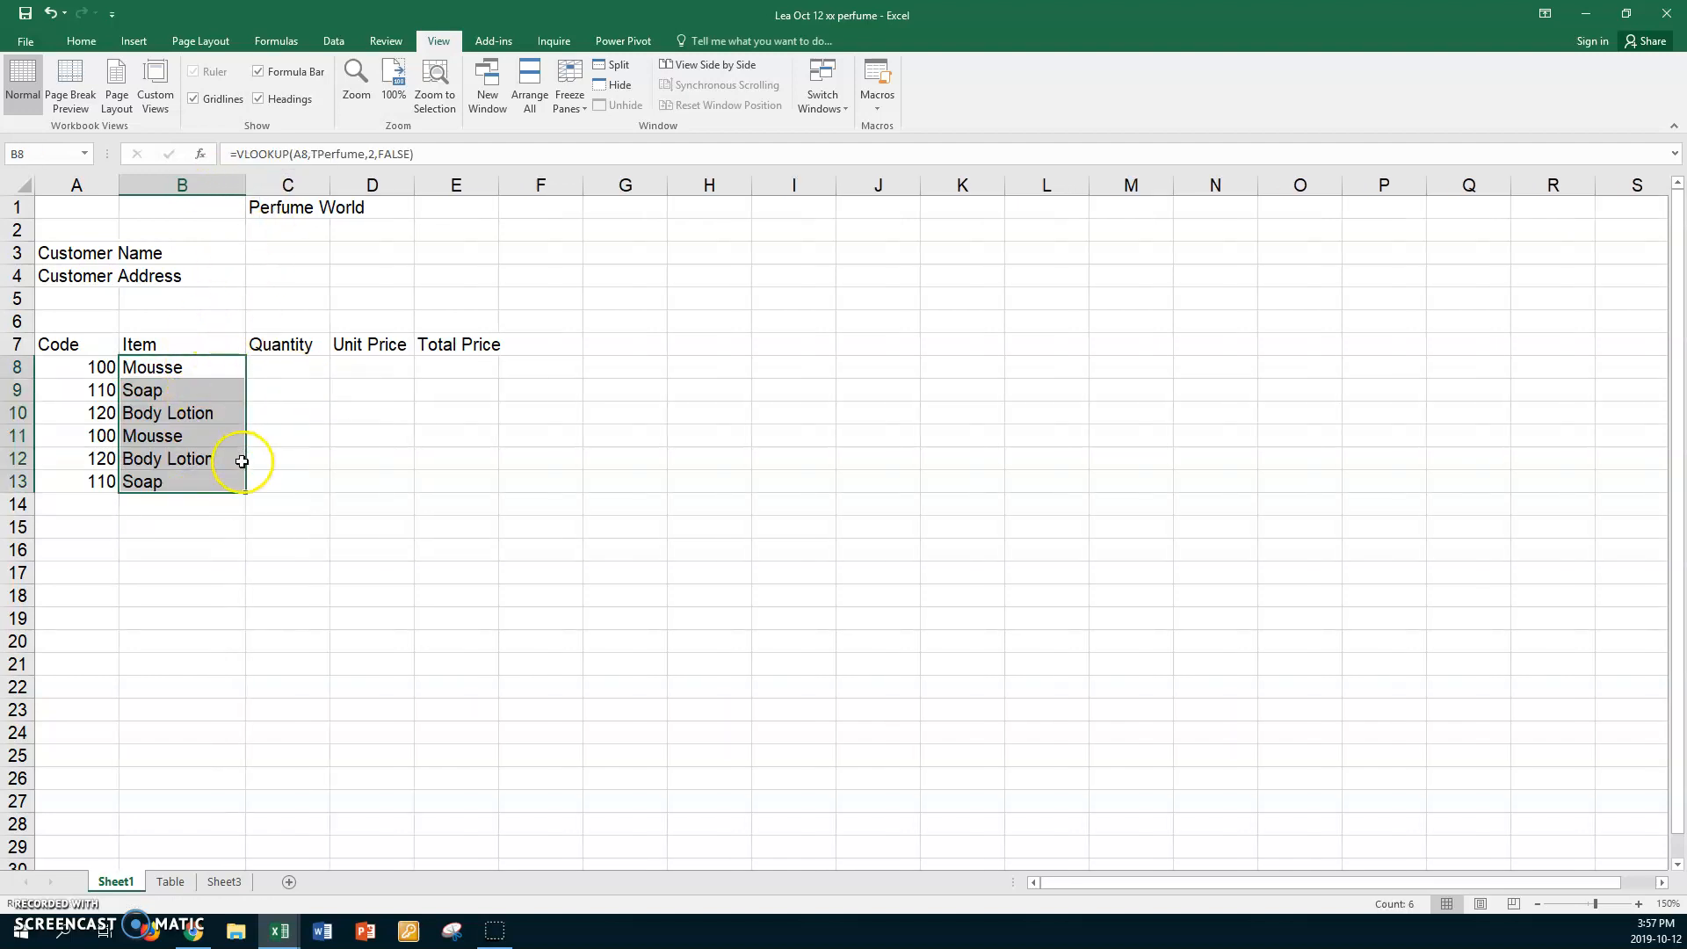
Cross-check code 100, Mousse and 2.19 on the Table sheet, then return to the invoice at A14.
{"action": "left_click", "coordinate": [170, 883]}
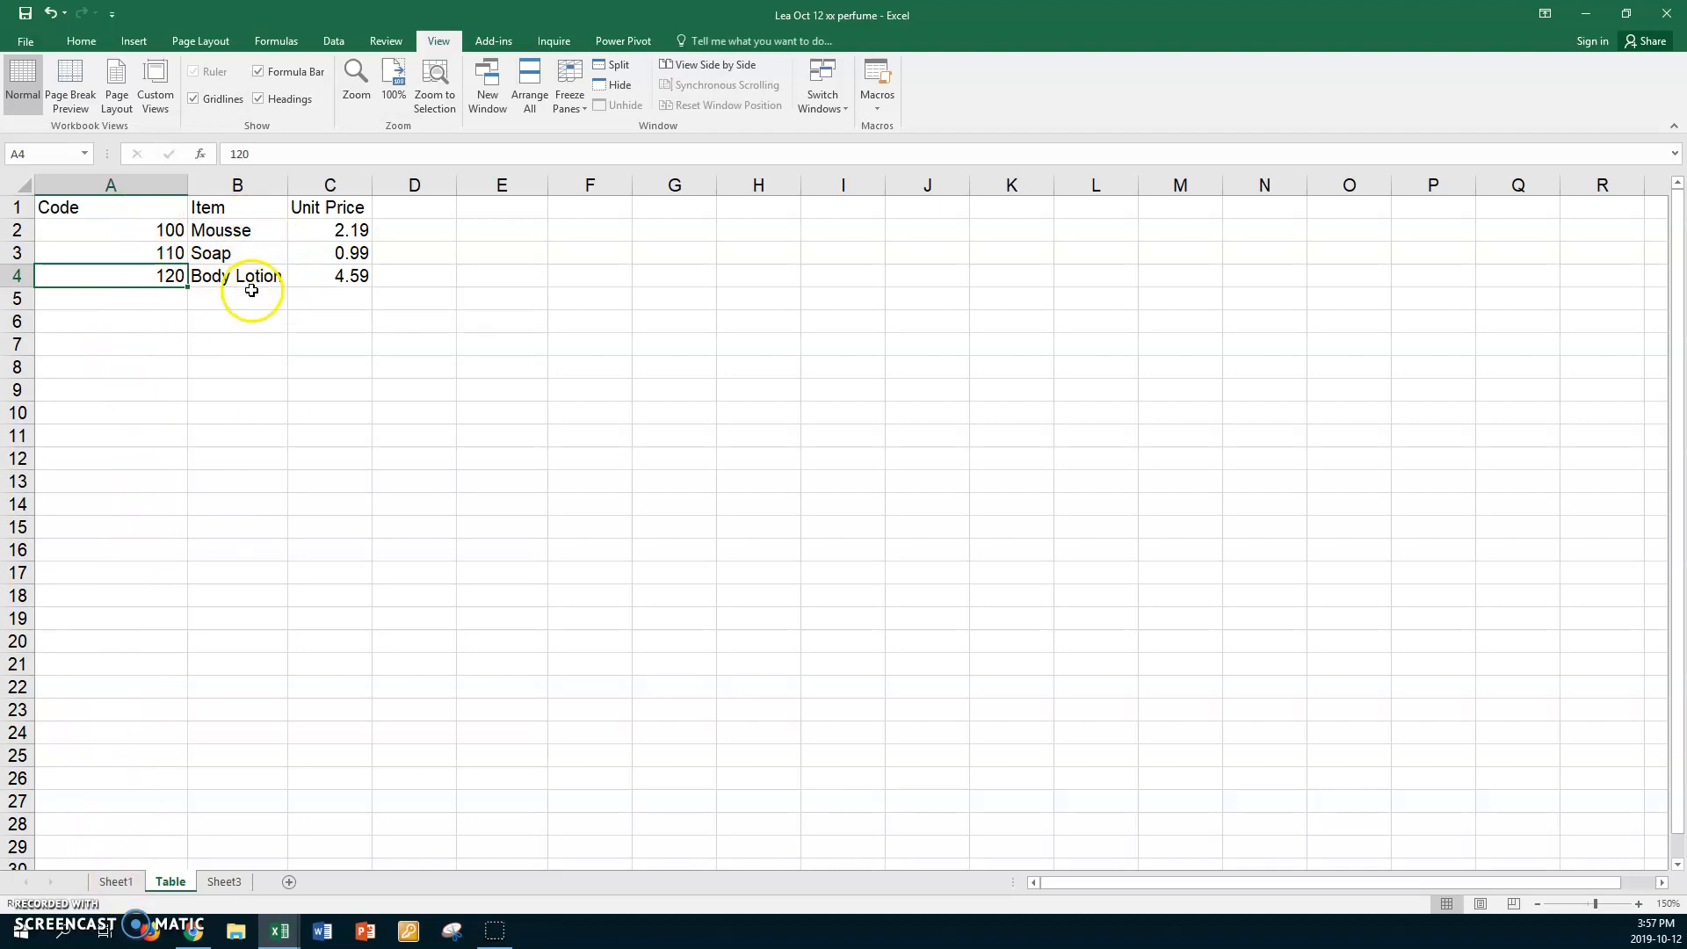
{"action": "left_click", "coordinate": [111, 232]}
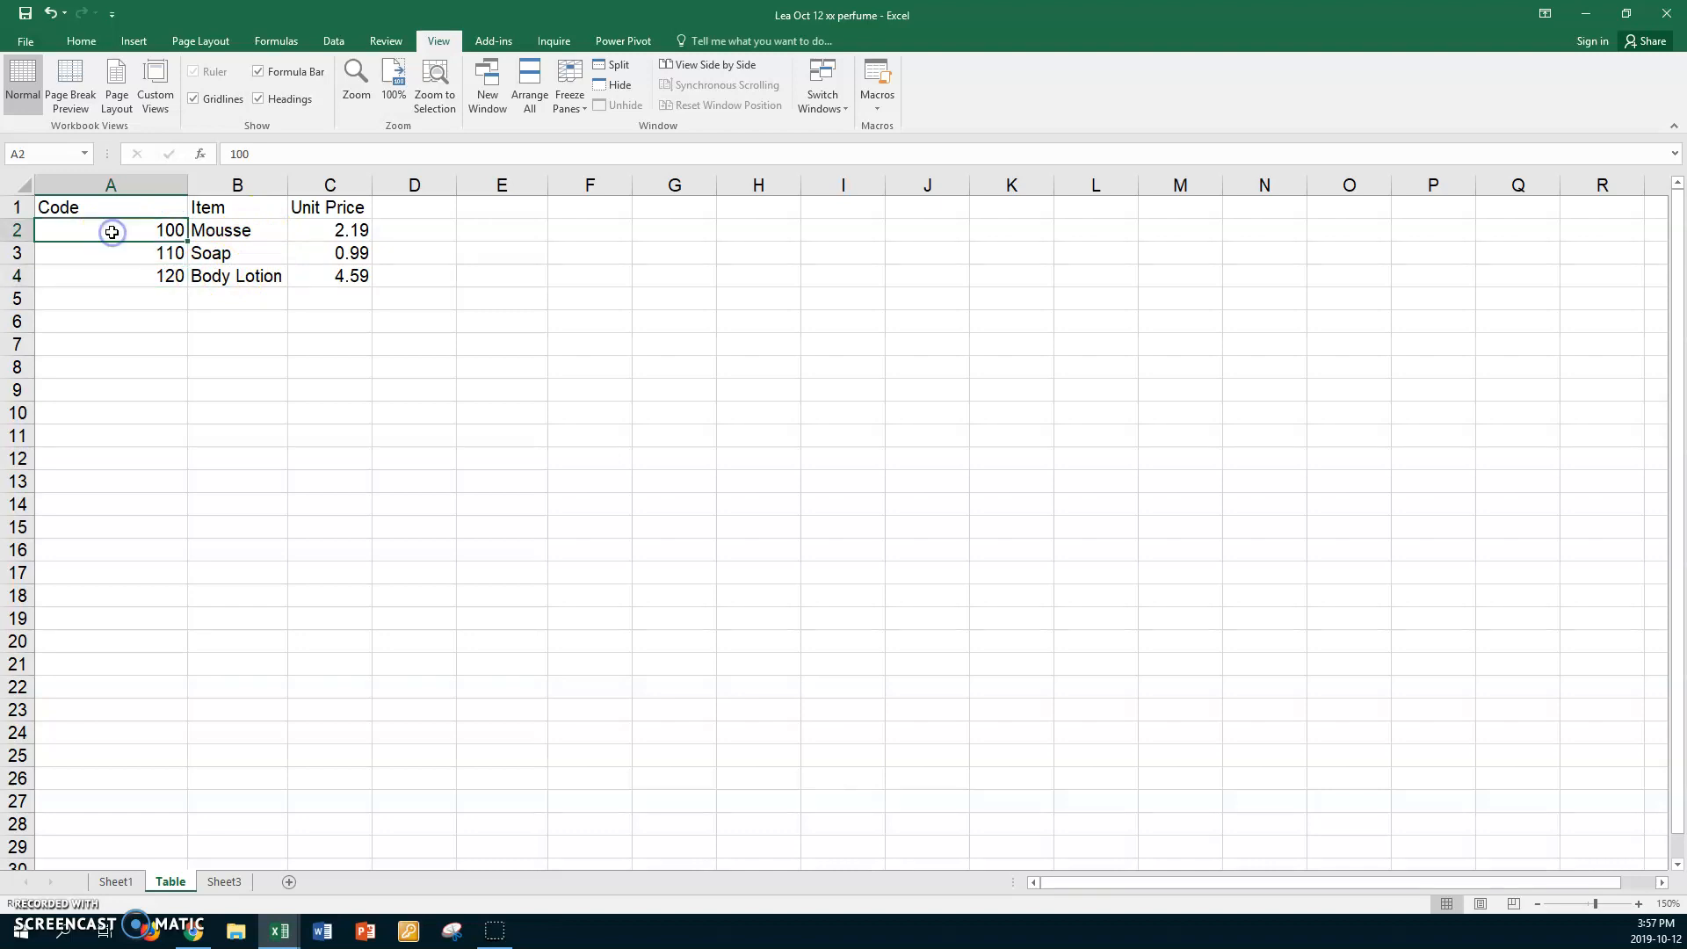
{"action": "left_click", "coordinate": [230, 230]}
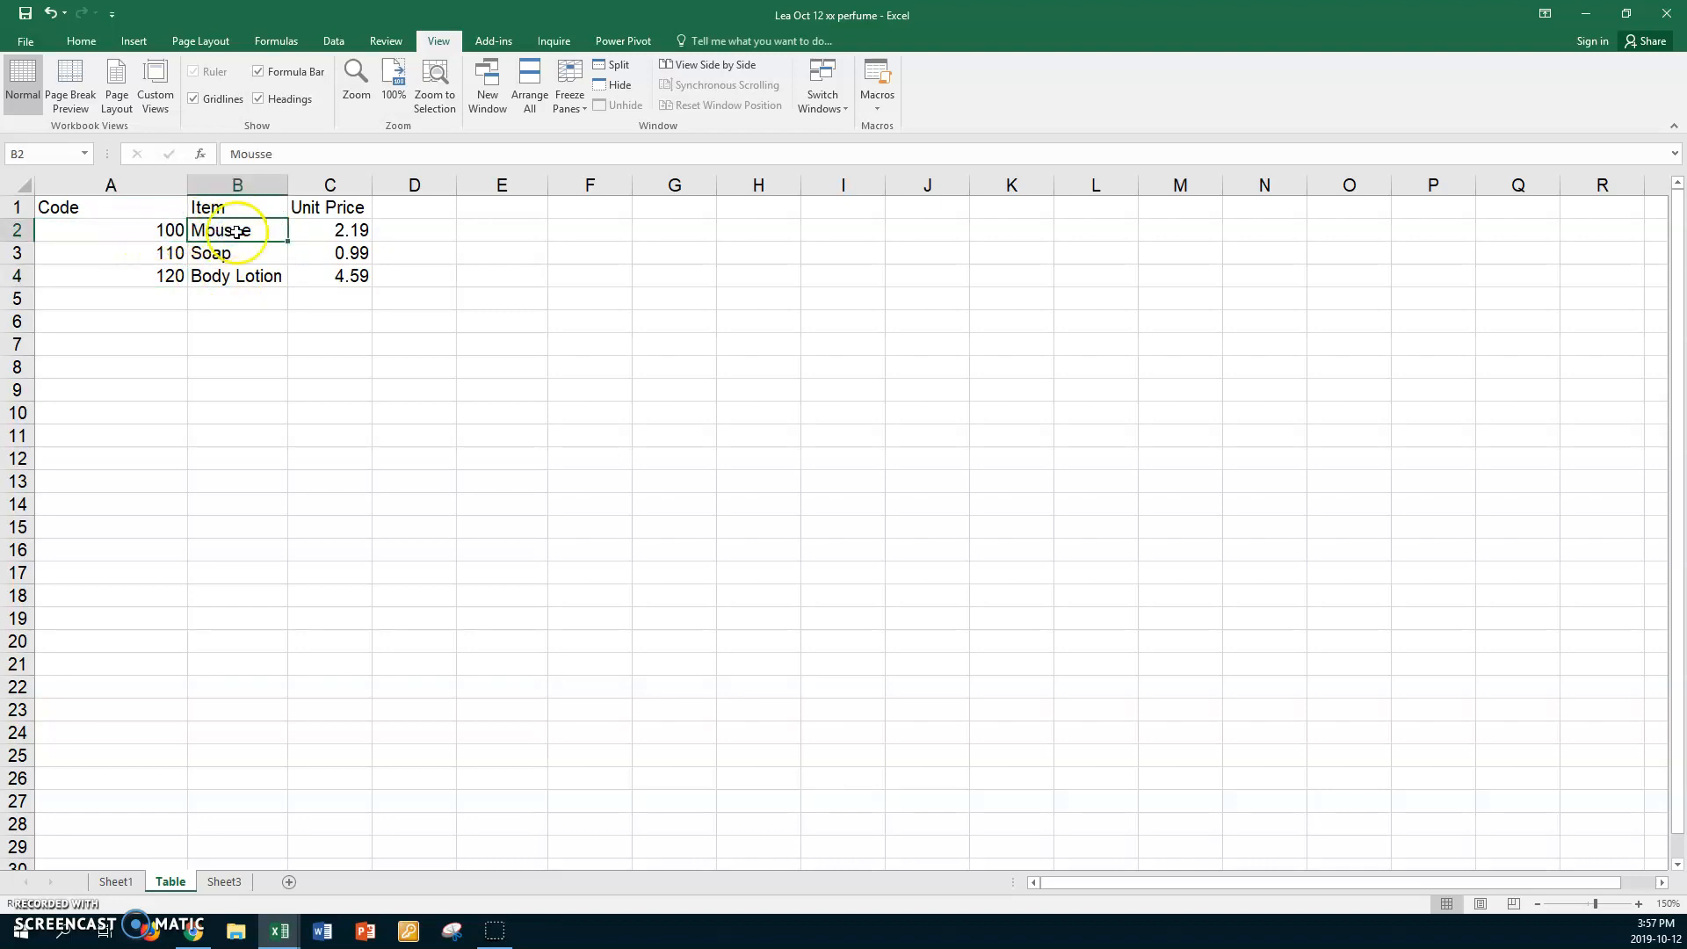
{"action": "left_click", "coordinate": [316, 228]}
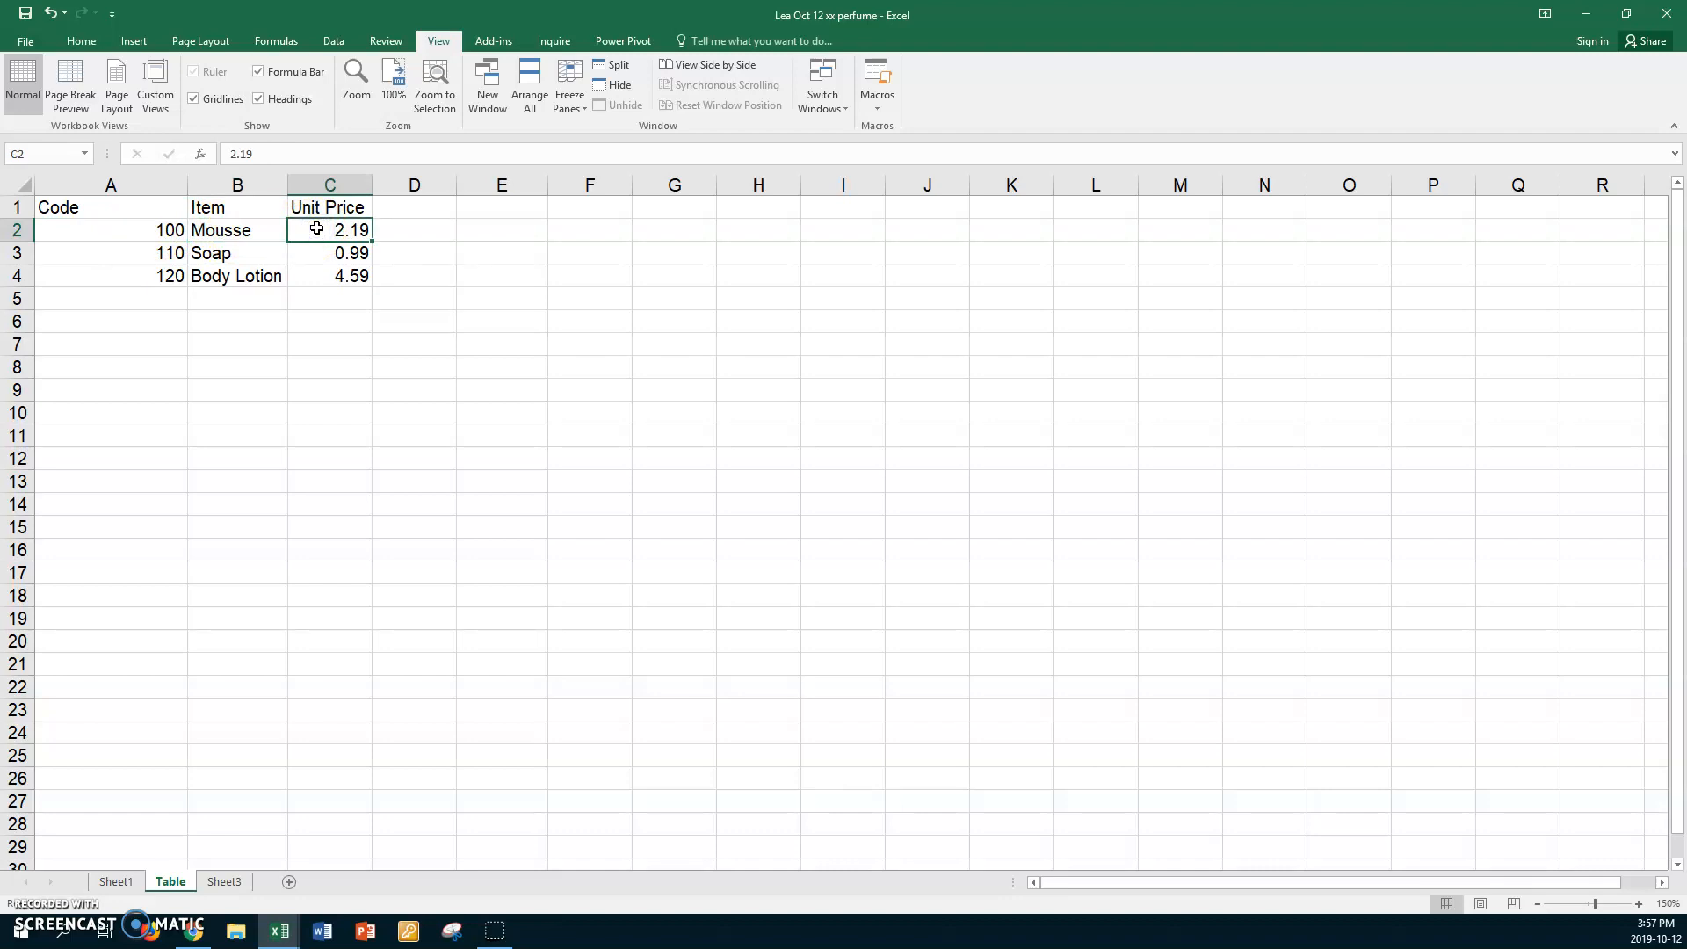
{"action": "left_click", "coordinate": [115, 882]}
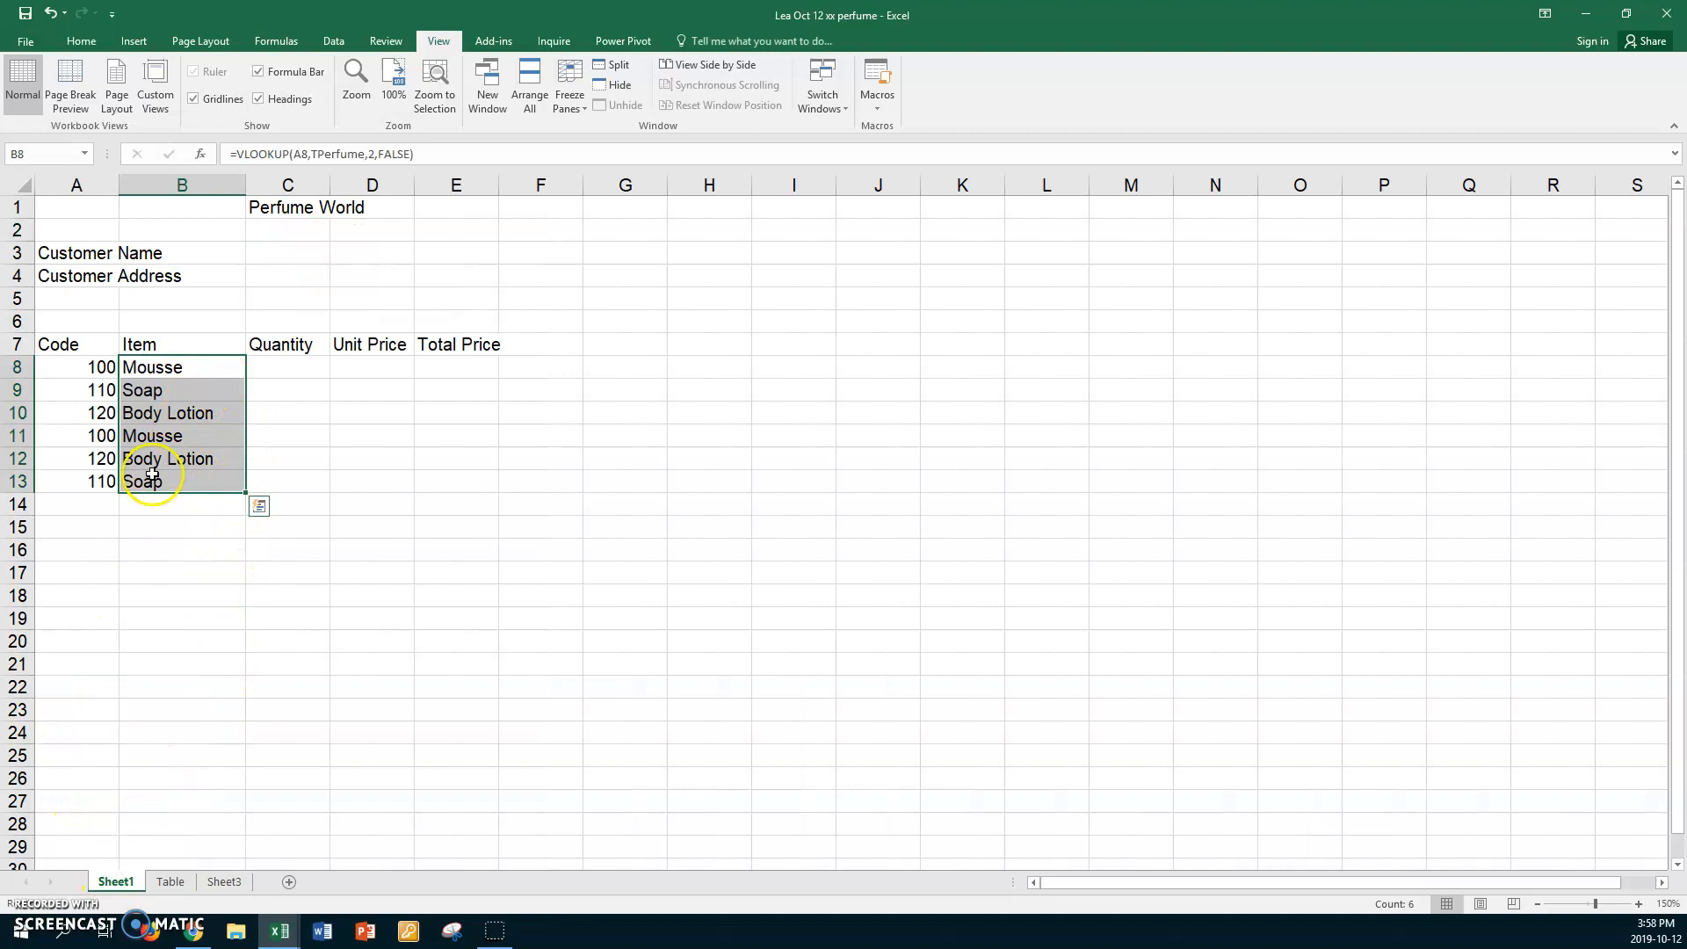
{"action": "left_click", "coordinate": [93, 506]}
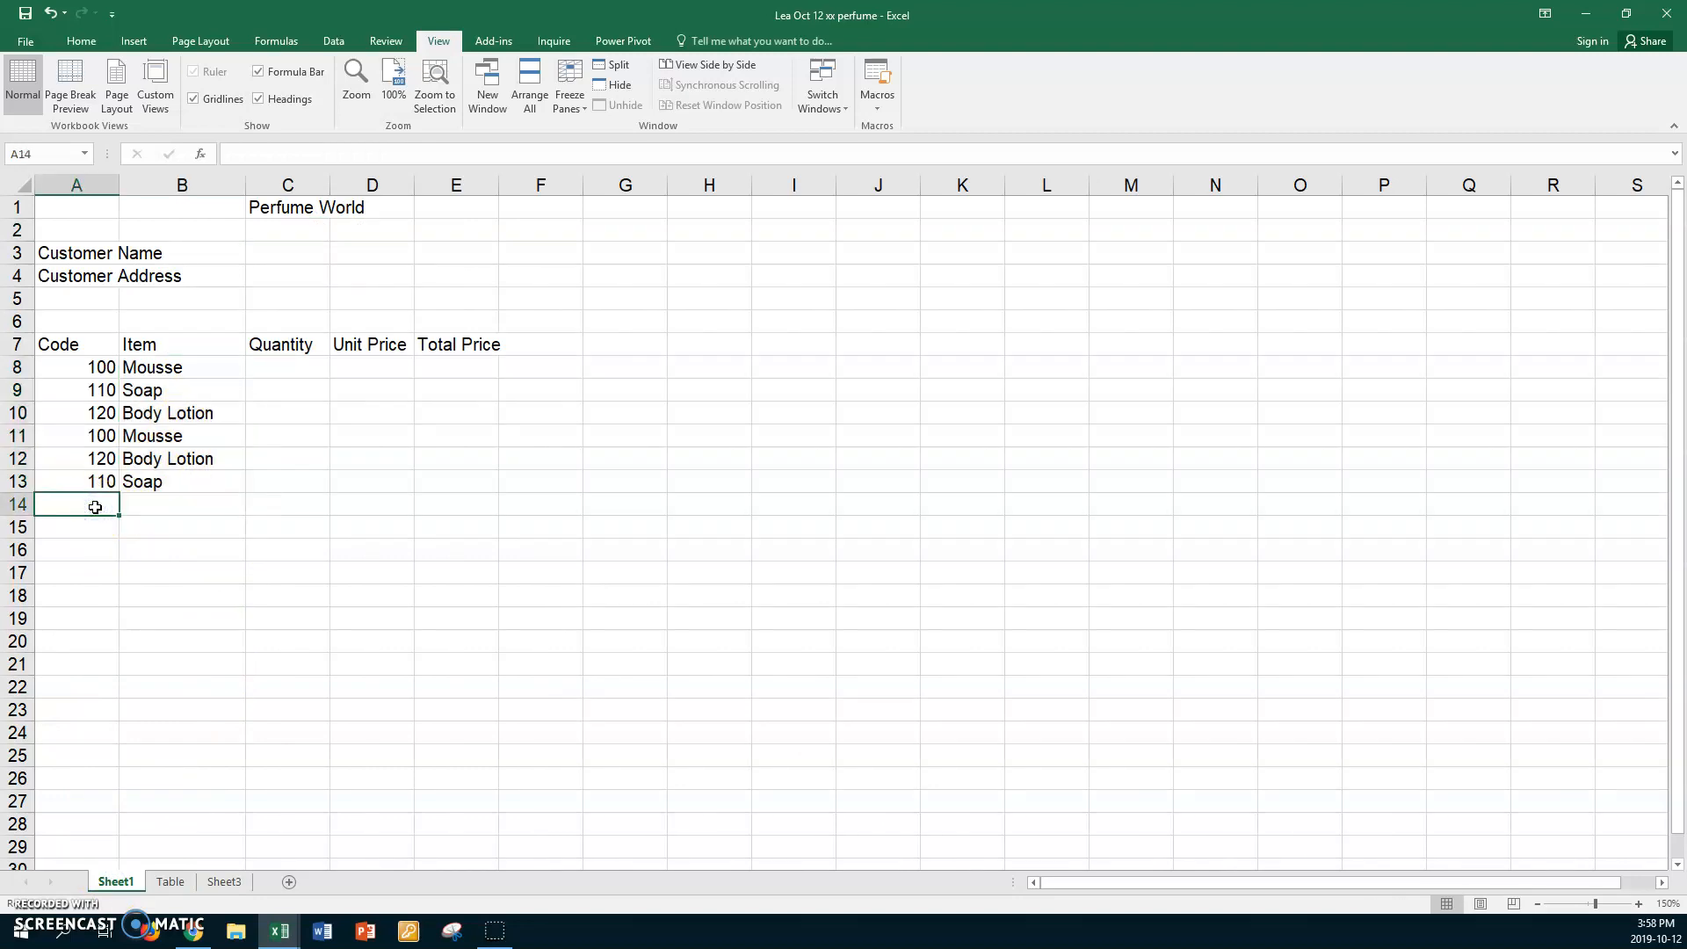
Enter 111 and 112 in A14:A15 and fill the series down to 120 in A23.
{"action": "type", "text": "11"}
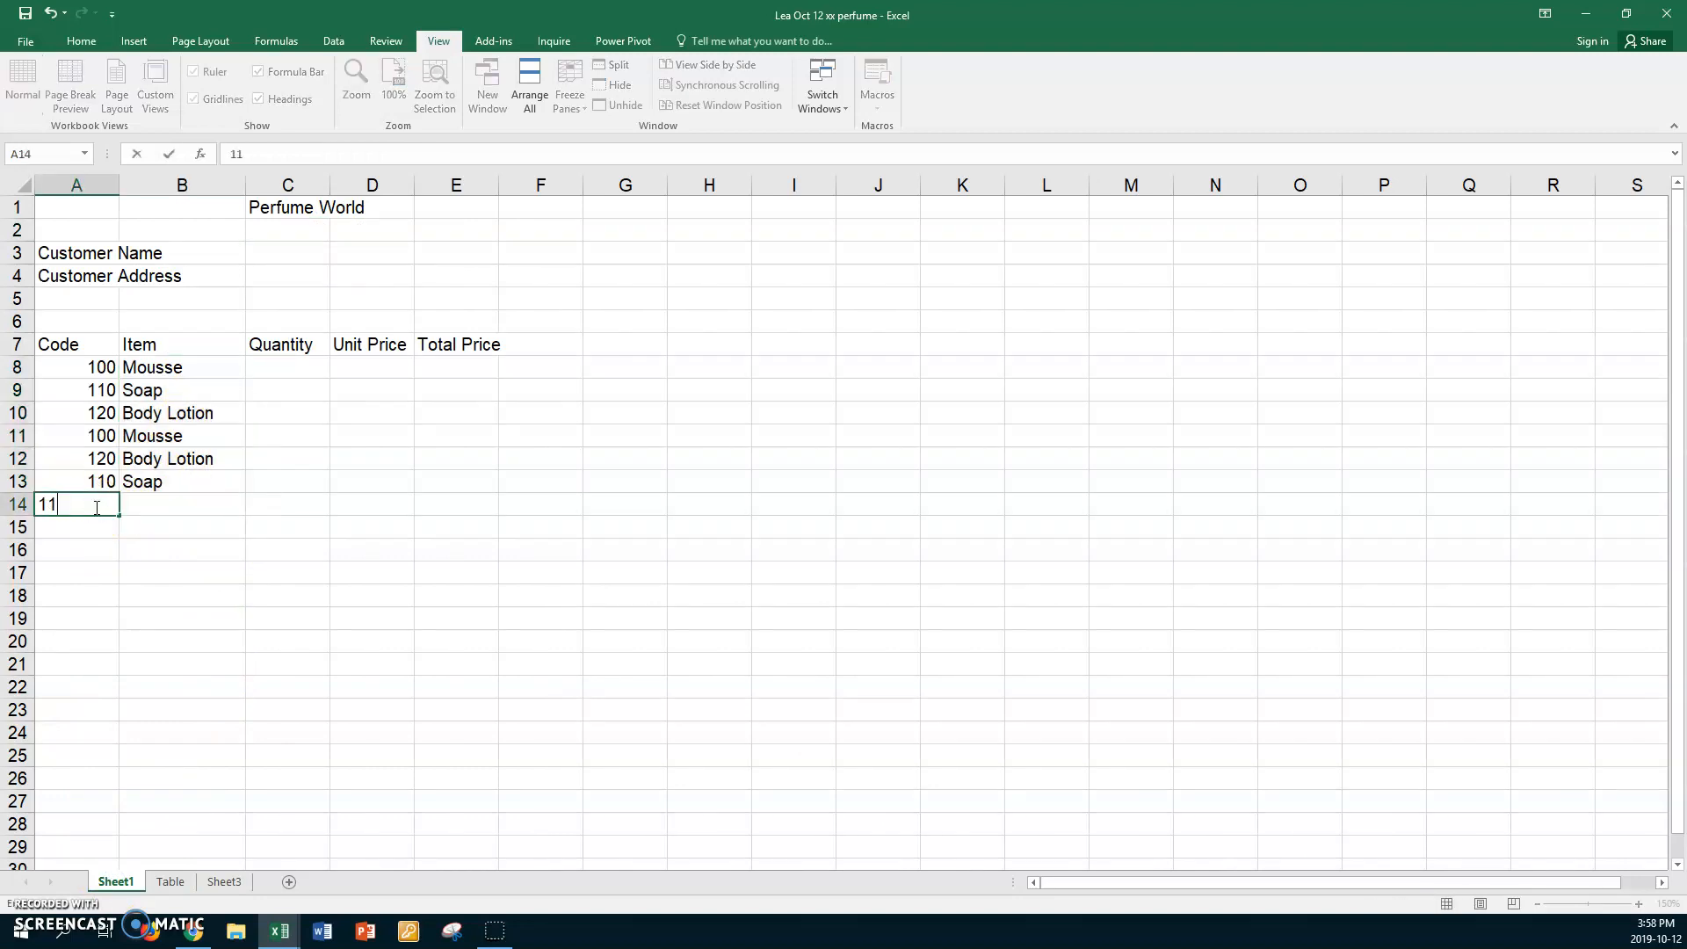
{"action": "type", "text": "1"}
{"action": "key", "text": "Return"}
{"action": "type", "text": "112"}
{"action": "key", "text": "Return"}
{"action": "left_click_drag", "start_coordinate": [75, 509], "coordinate": [81, 725]}
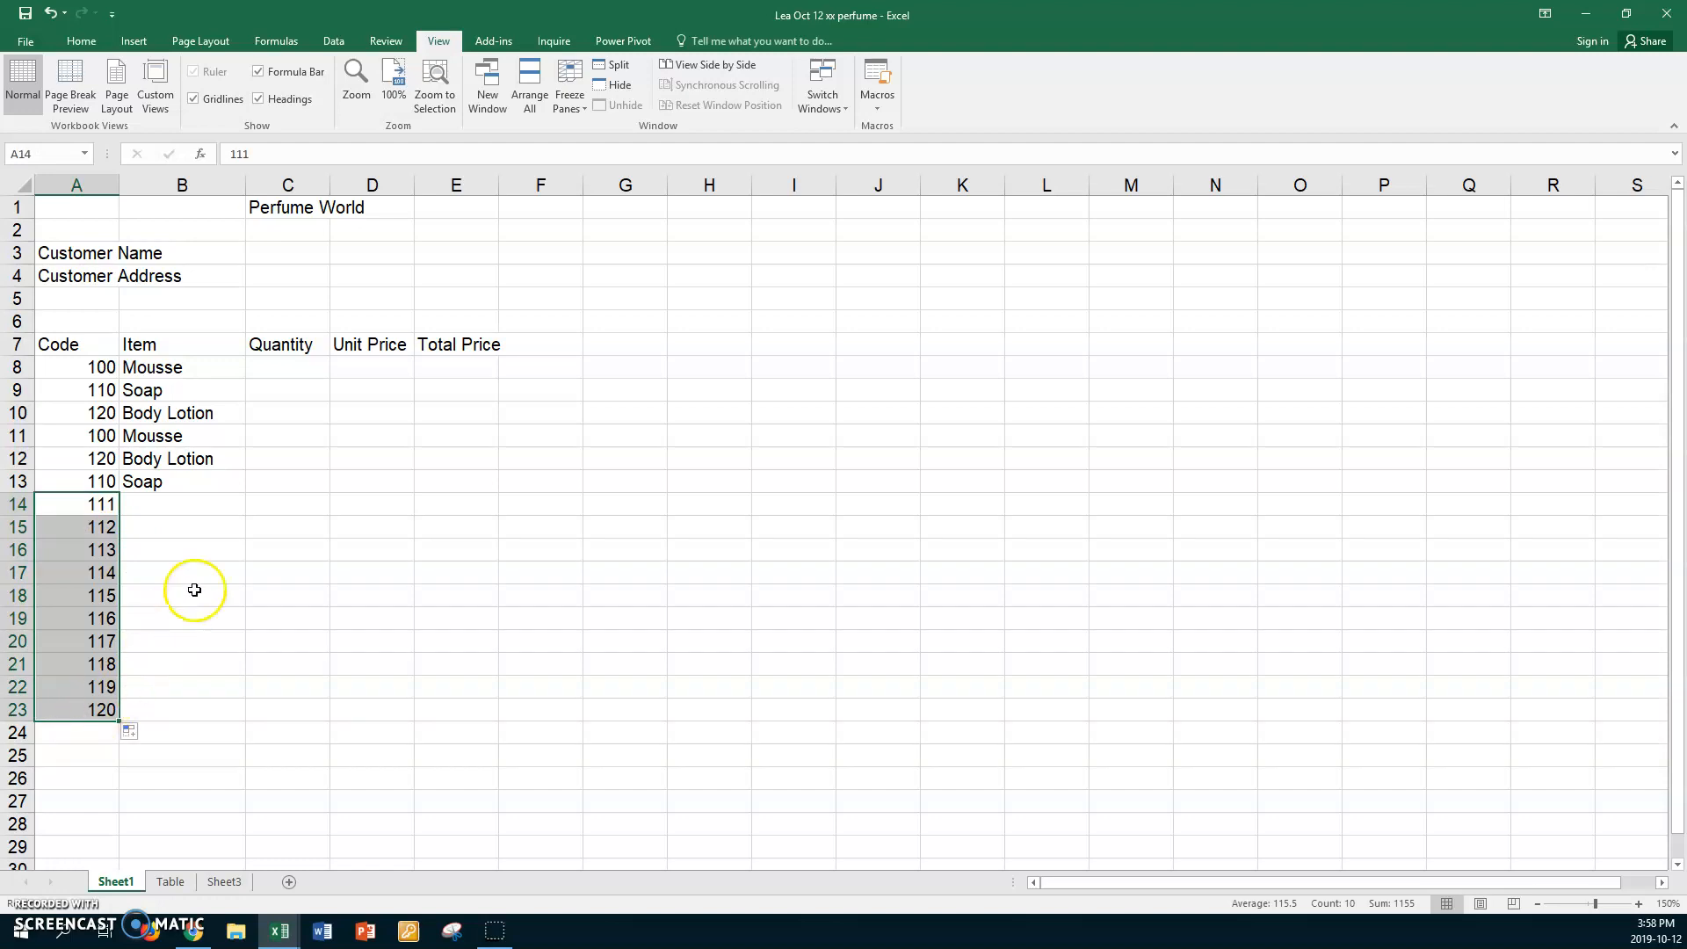
Switch B8's lookup to approximate match (TRUE) and fill it down through B23.
{"action": "left_click", "coordinate": [210, 368]}
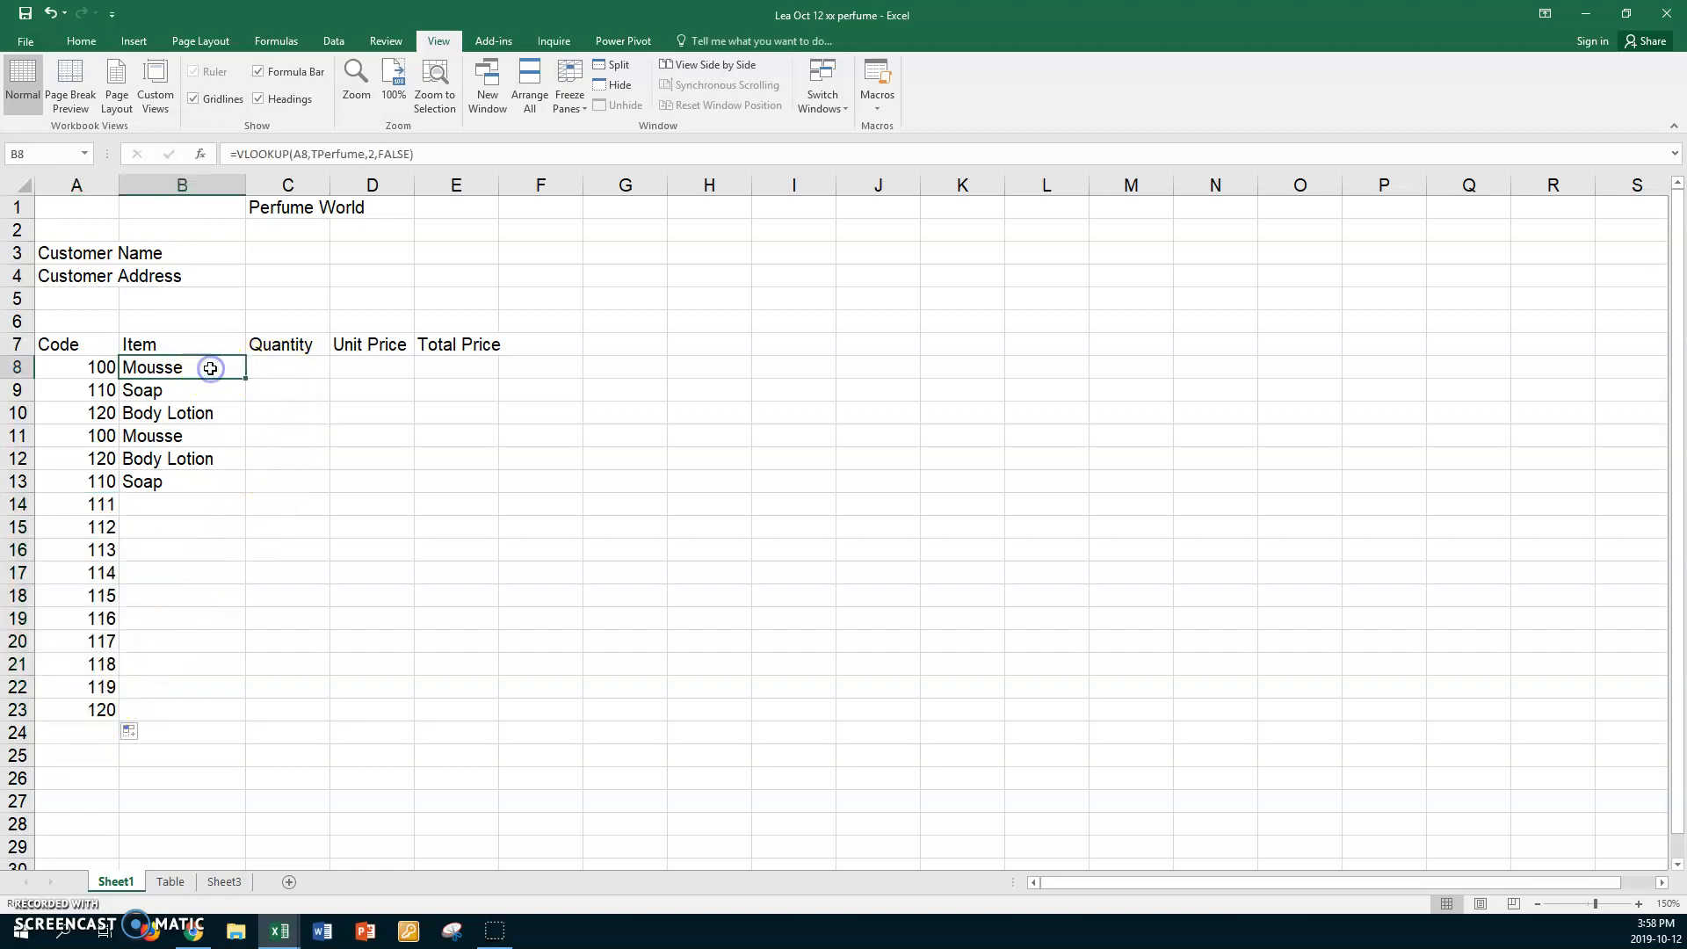
{"action": "double_click", "coordinate": [210, 368]}
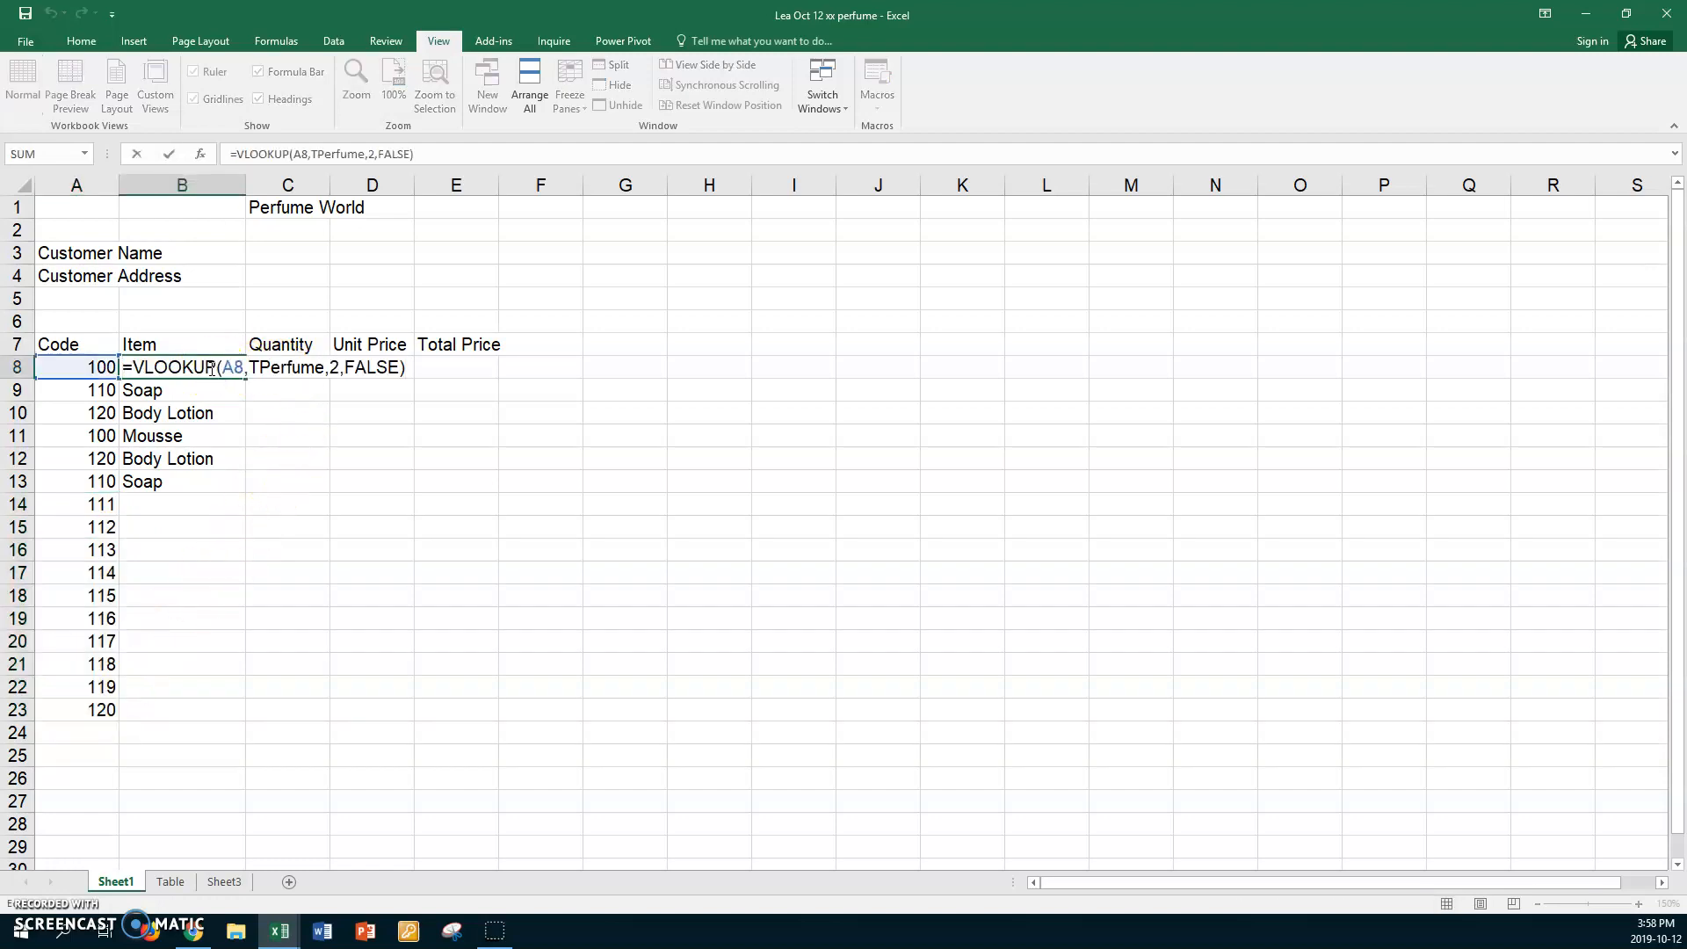
{"action": "double_click", "coordinate": [376, 366]}
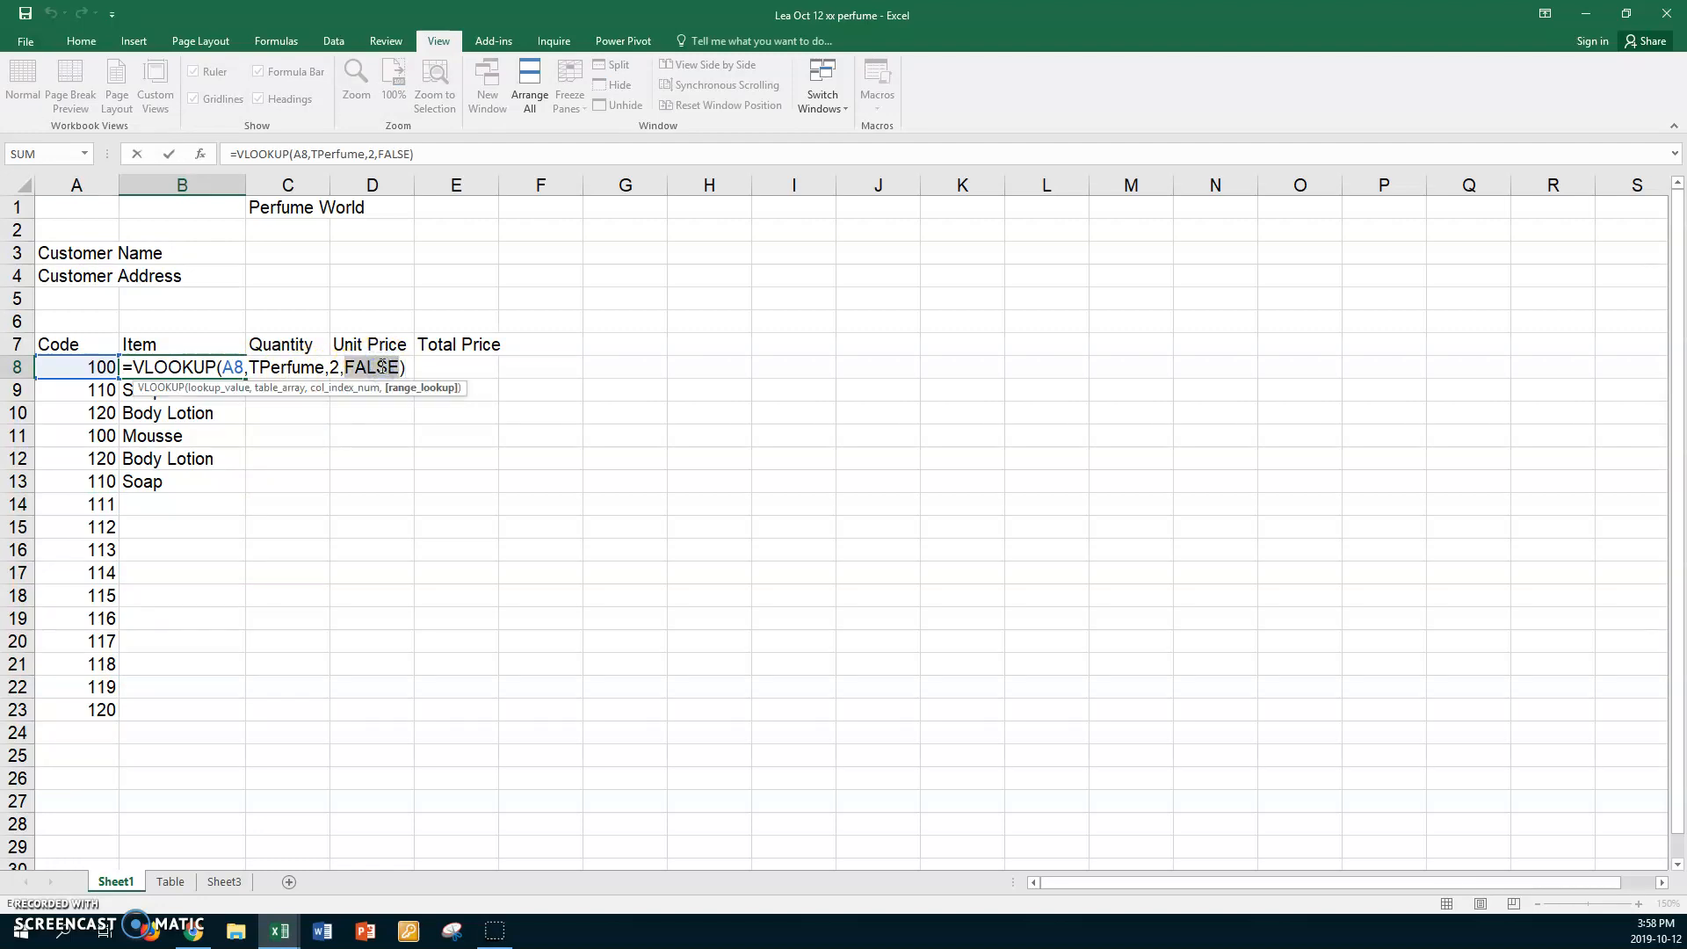
{"action": "type", "text": "true"}
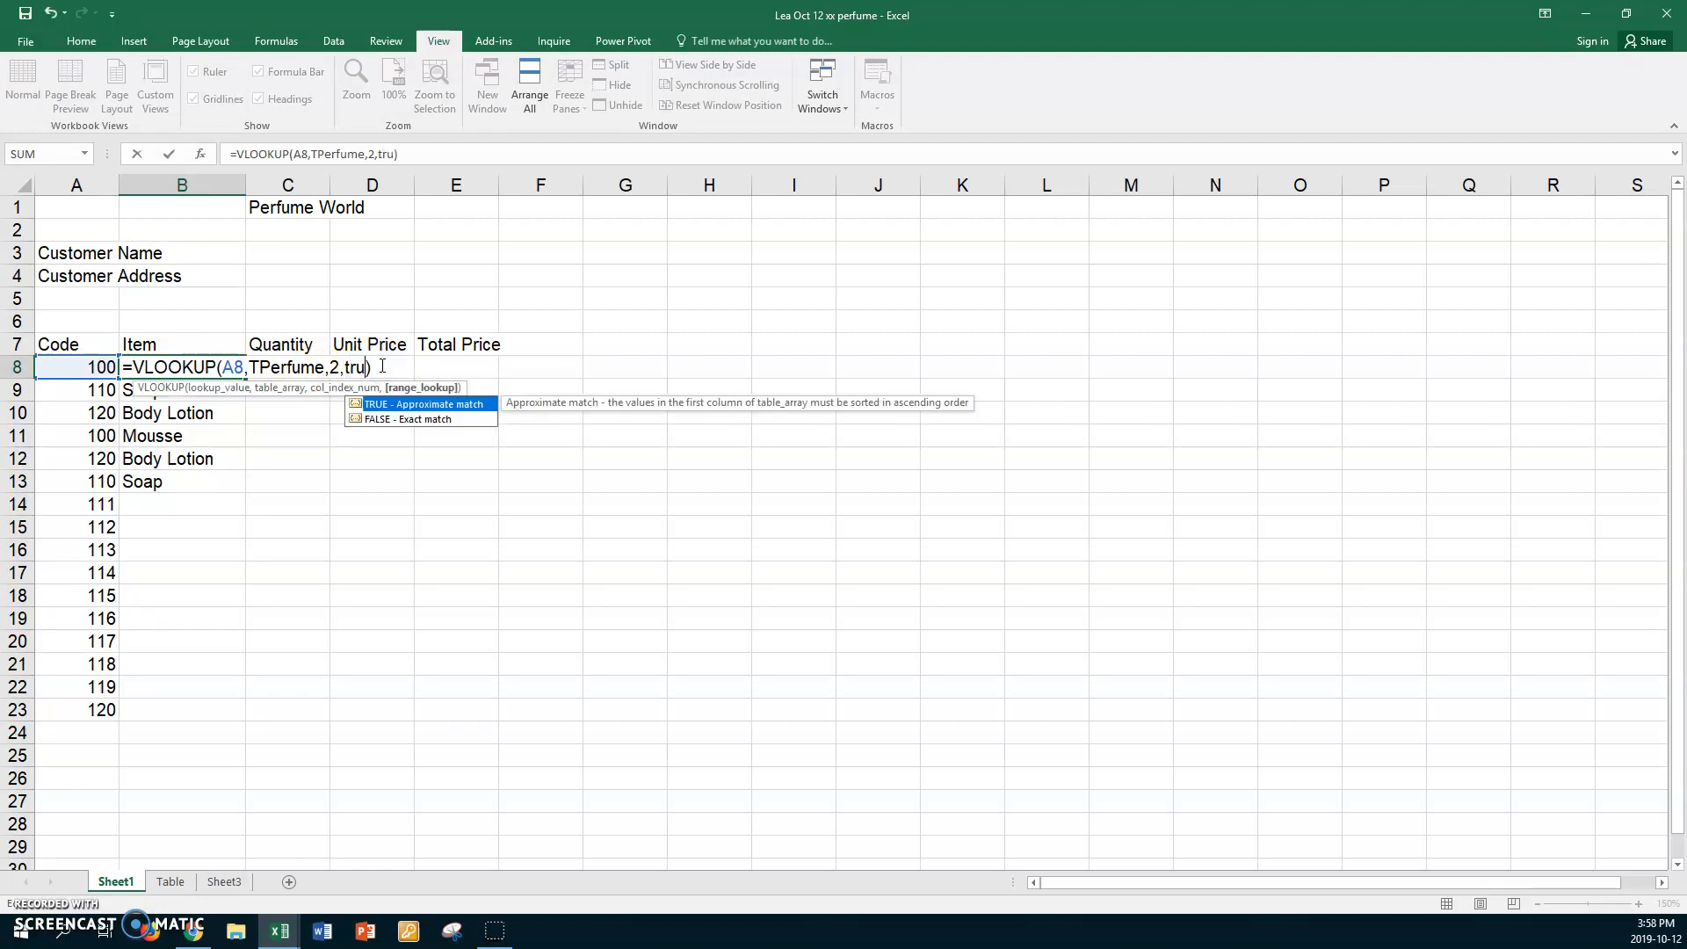
{"action": "key", "text": "Return"}
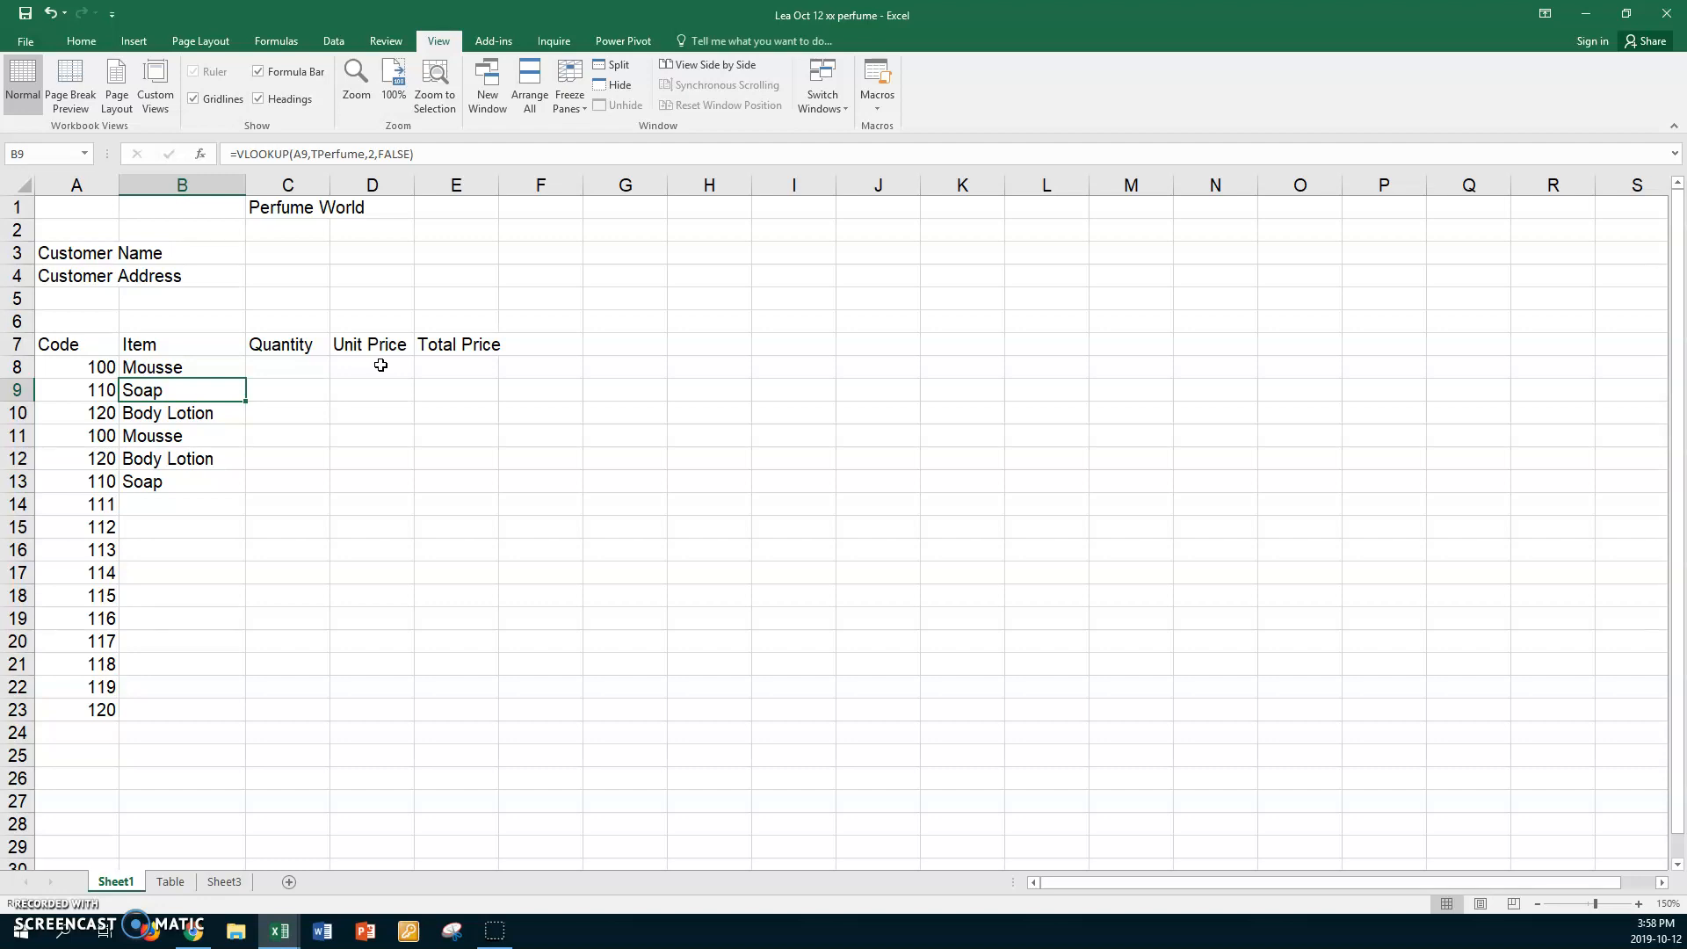
{"action": "left_click", "coordinate": [191, 364]}
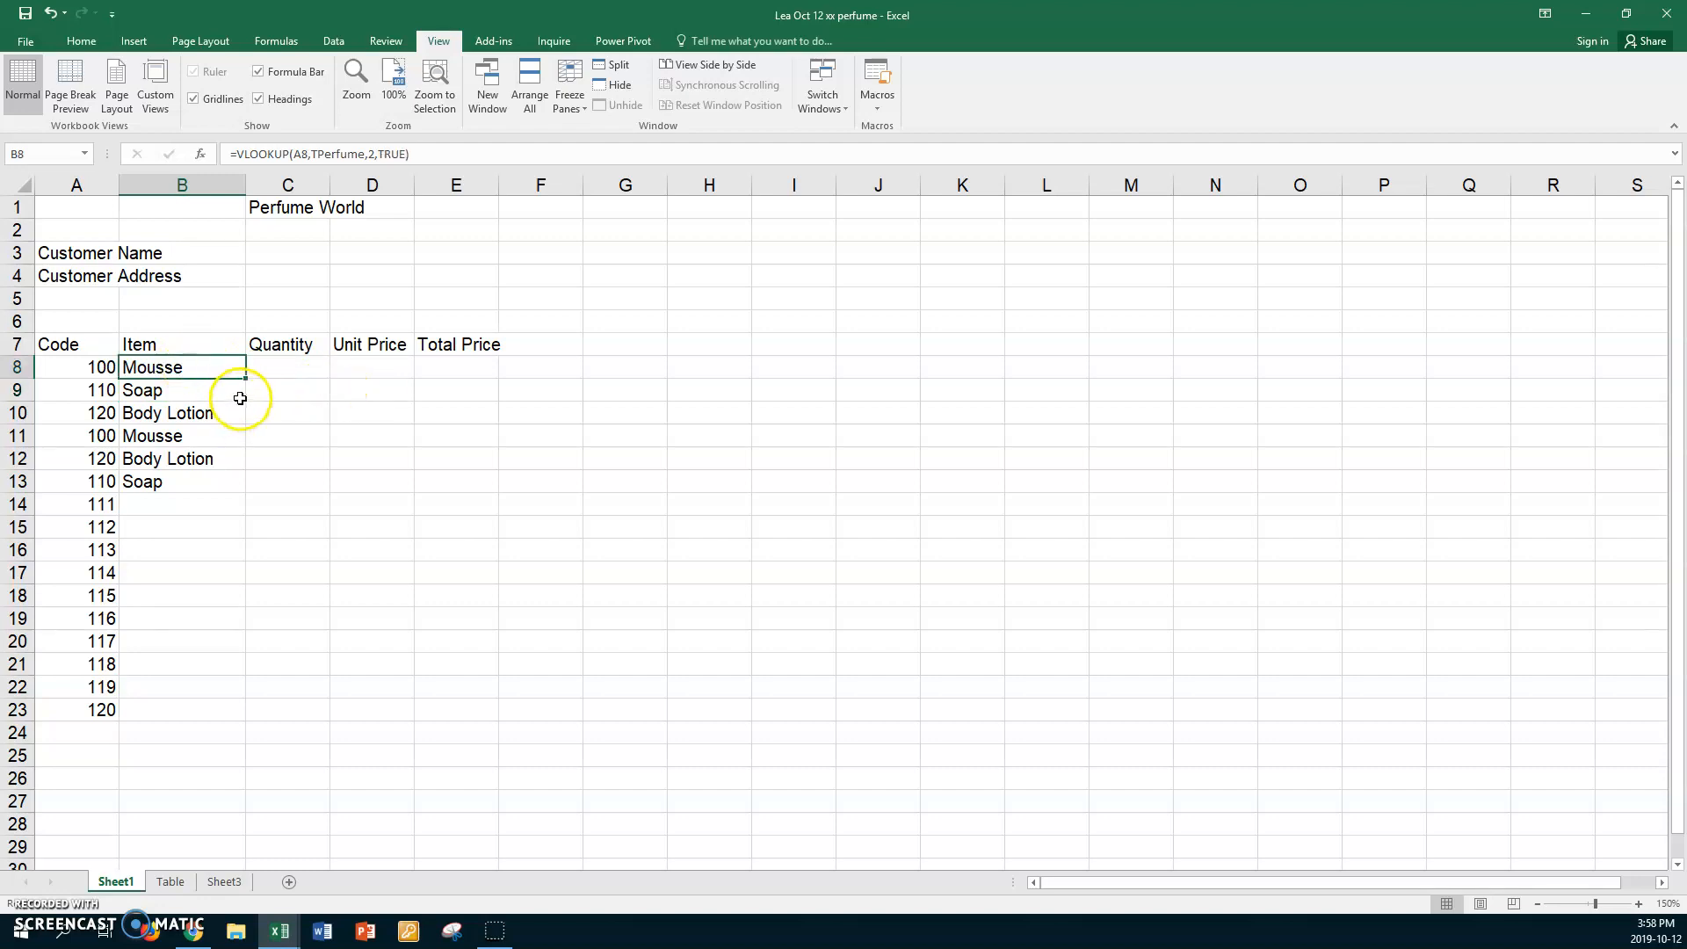
{"action": "left_click_drag", "start_coordinate": [245, 378], "coordinate": [190, 715]}
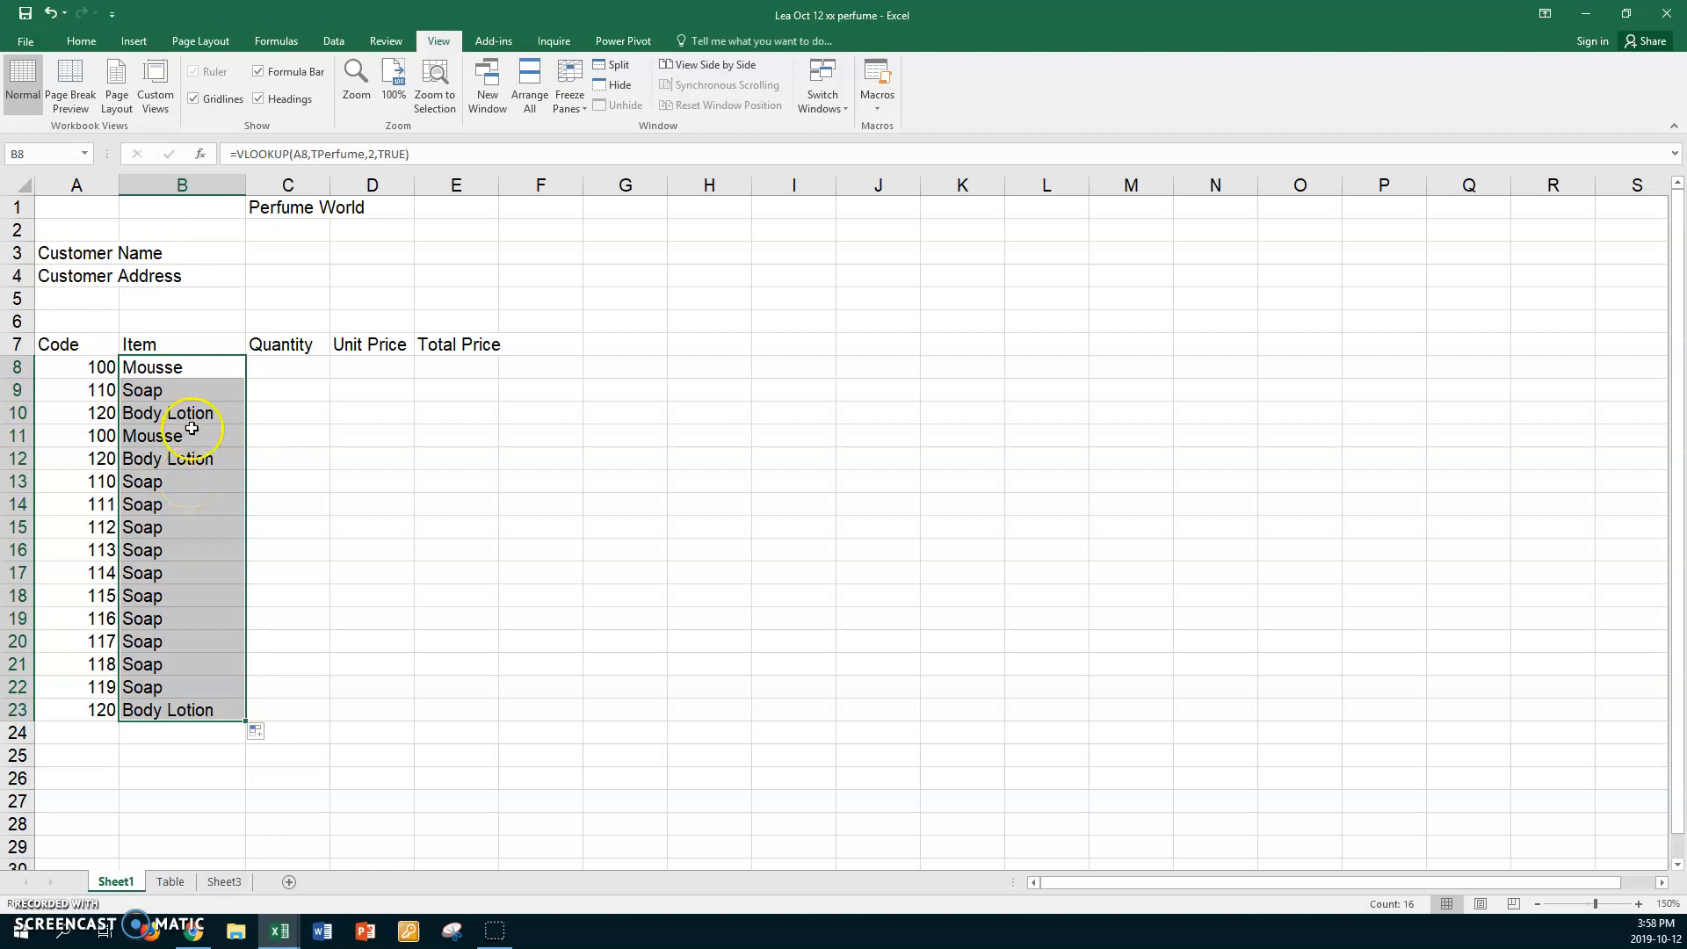
Change B8's range_lookup argument back to FALSE for exact matching.
{"action": "left_click", "coordinate": [191, 362]}
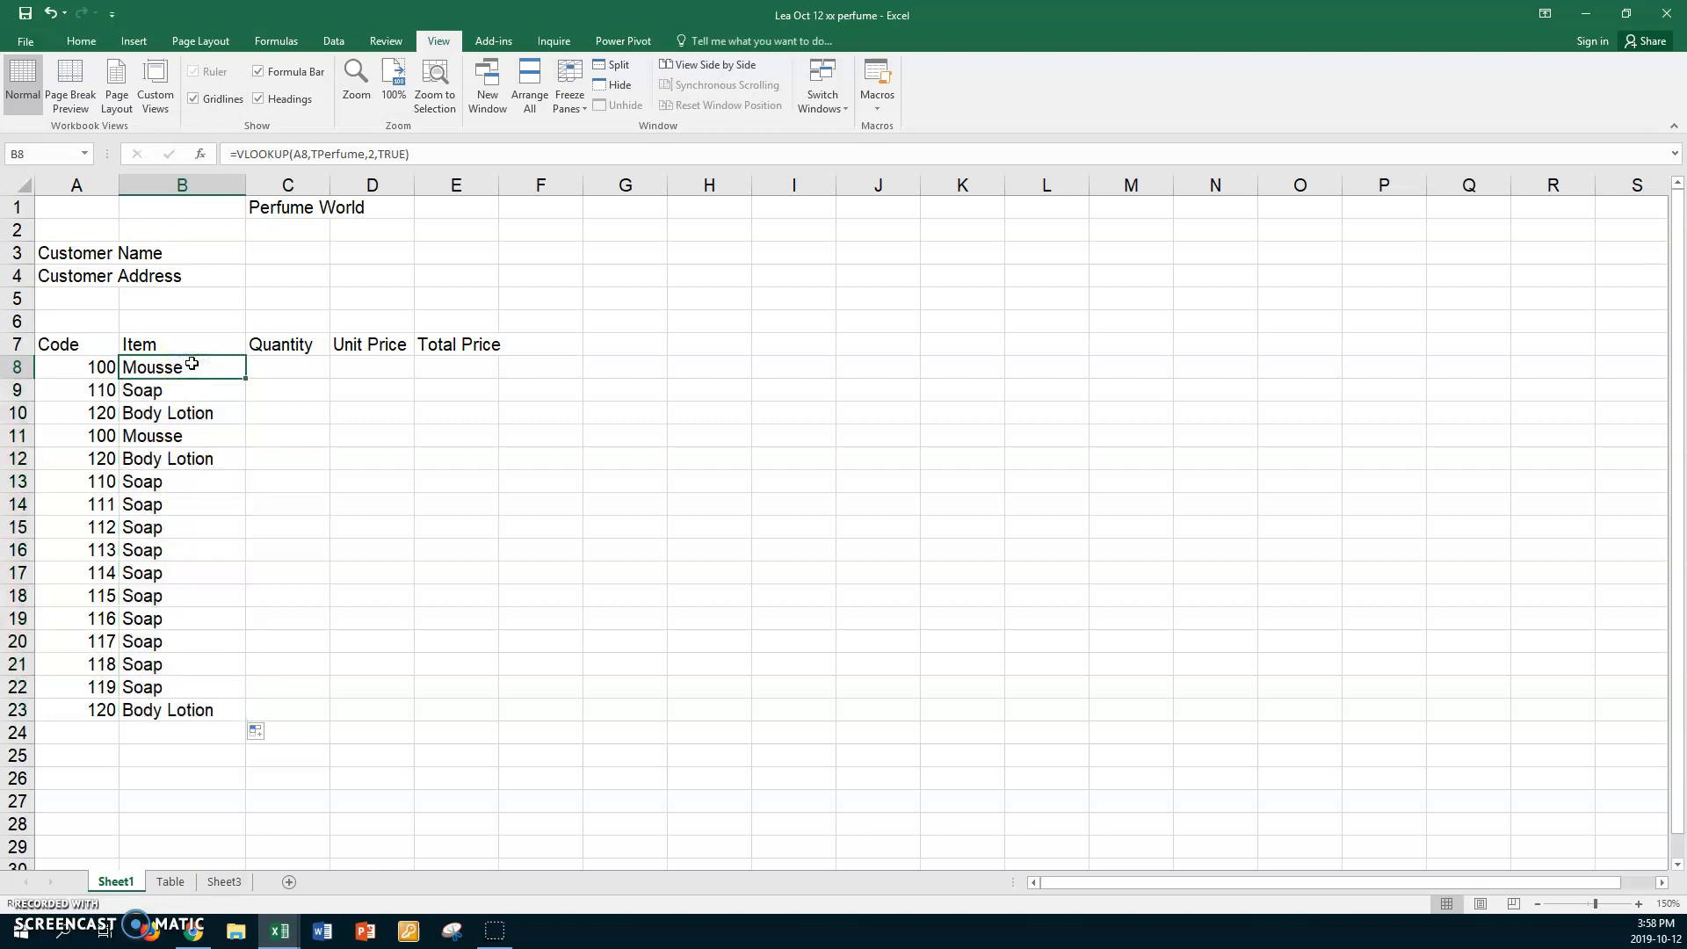
{"action": "double_click", "coordinate": [192, 363]}
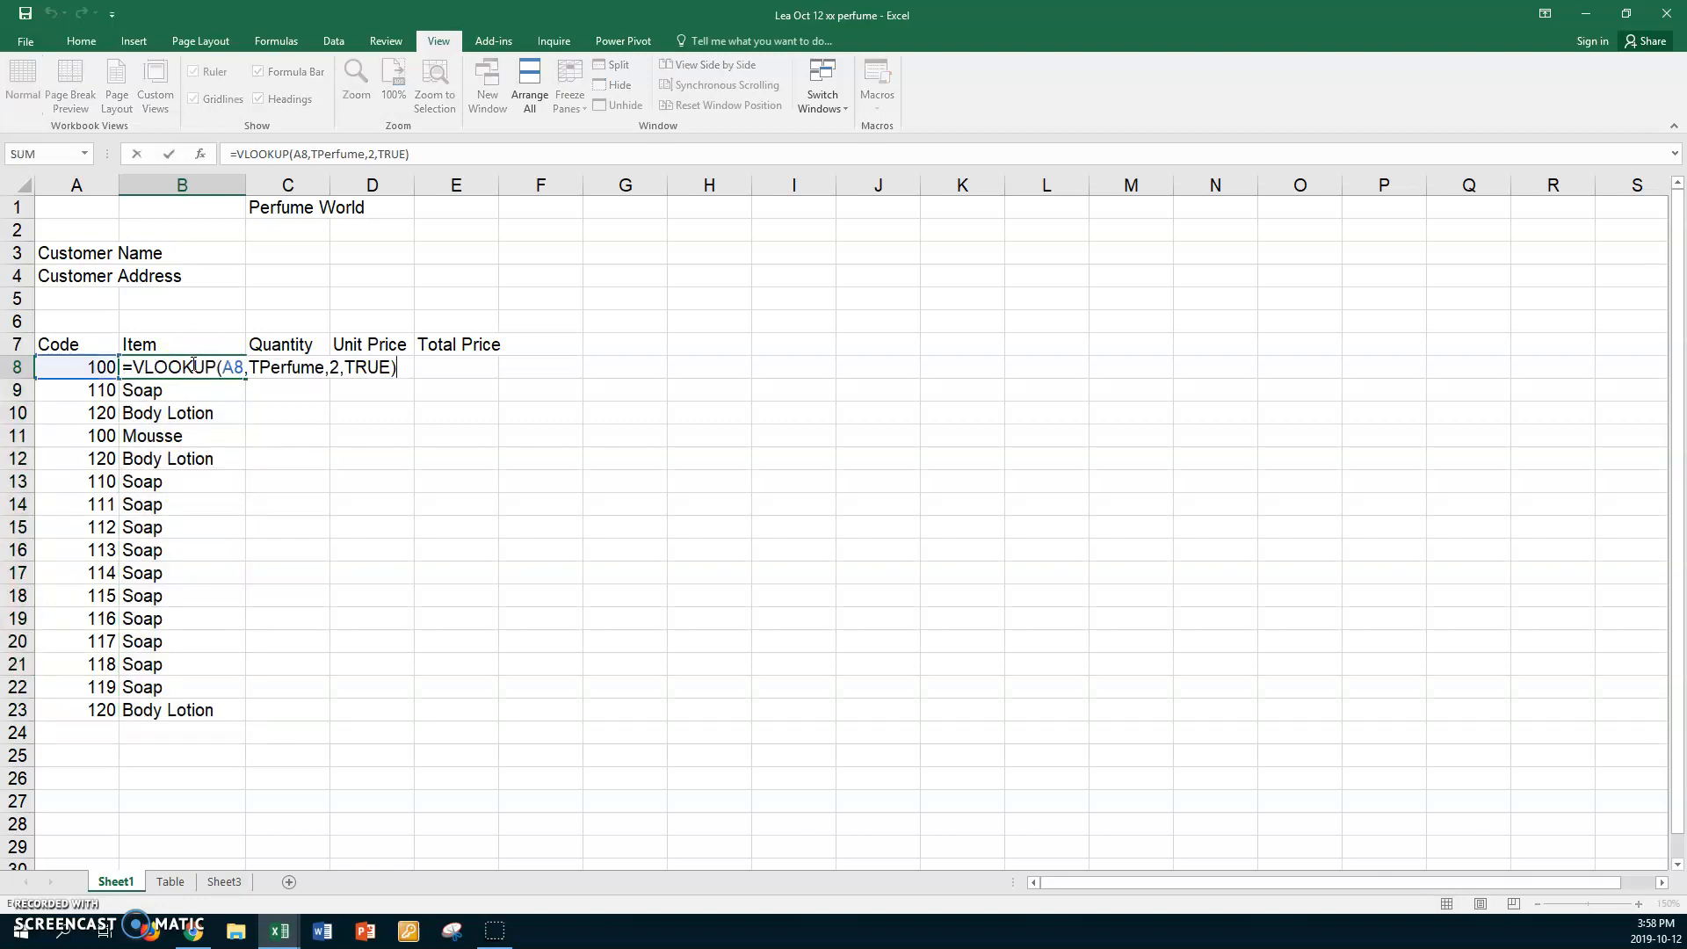
{"action": "double_click", "coordinate": [367, 363]}
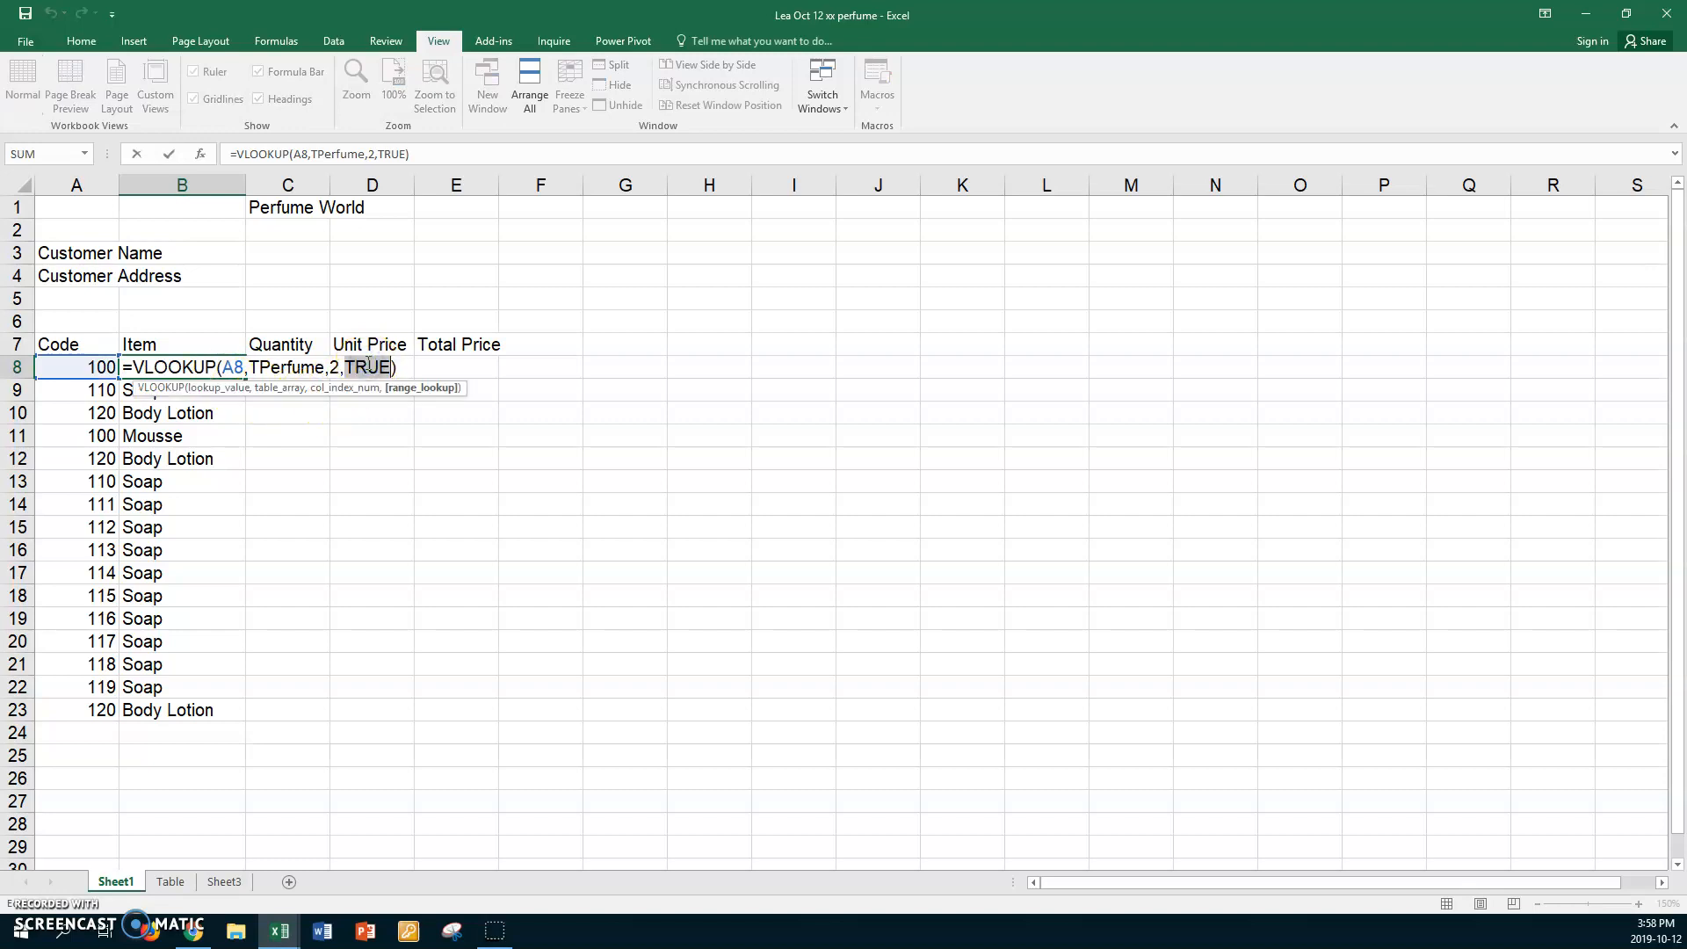
{"action": "type", "text": "FALSER"}
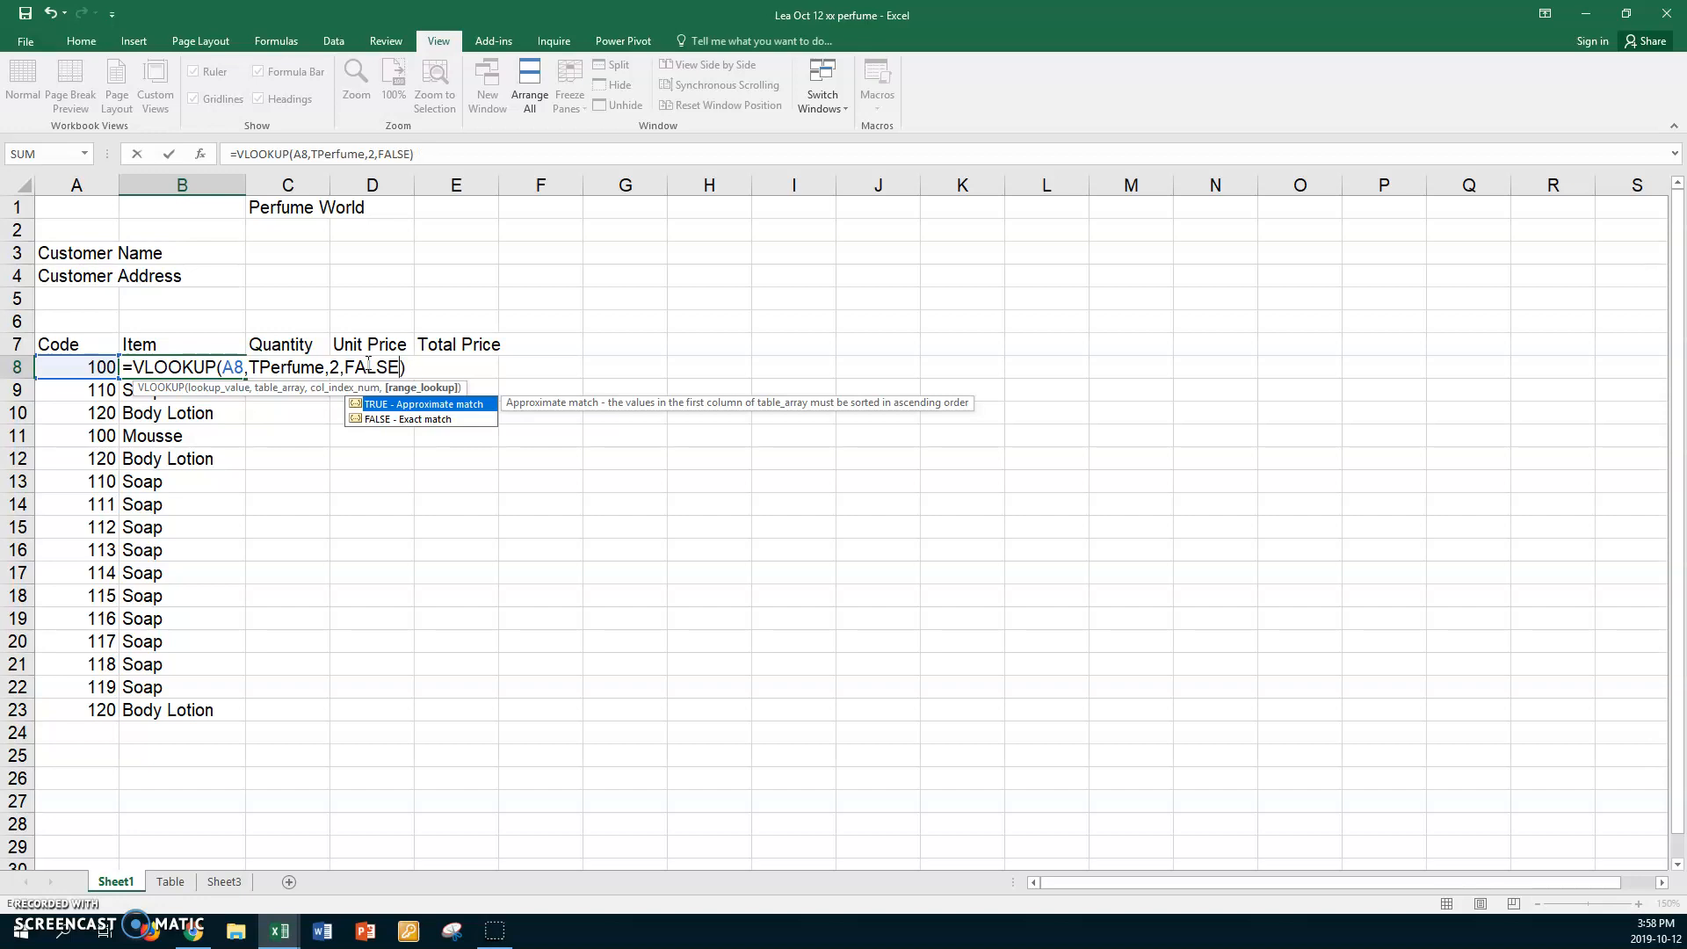
{"action": "key", "text": "Return"}
{"action": "left_click", "coordinate": [217, 370]}
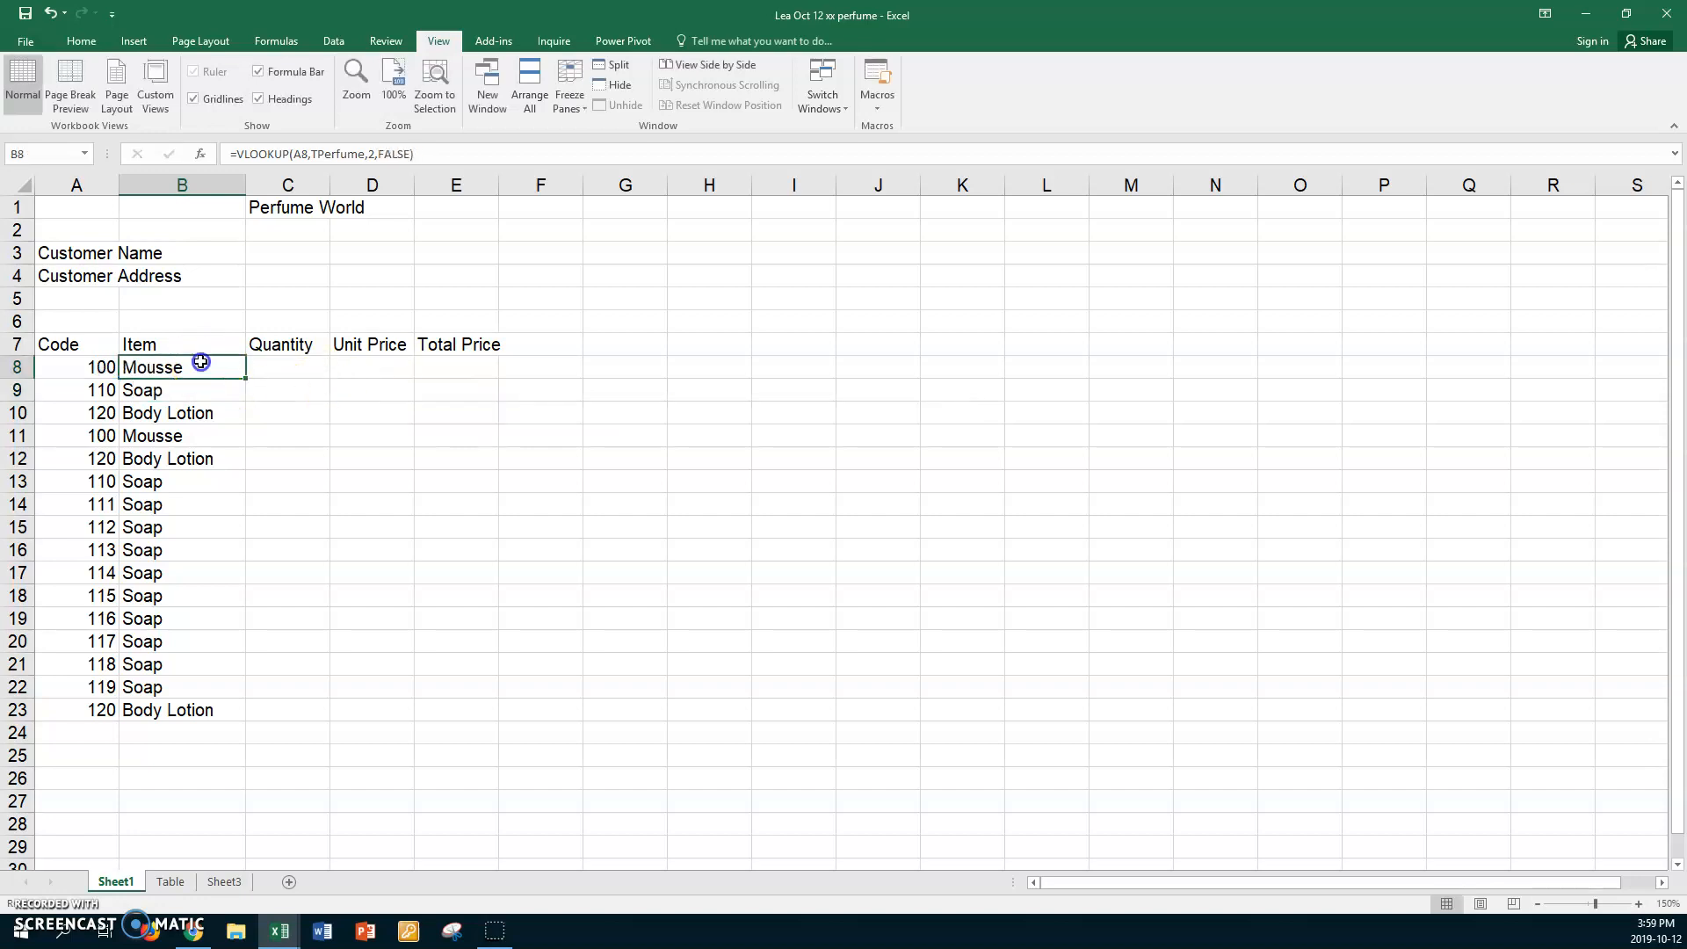
Fill B8's exact-match lookup down to B23 and check the #N/A results in B14:B22.
{"action": "left_click_drag", "start_coordinate": [246, 379], "coordinate": [200, 710]}
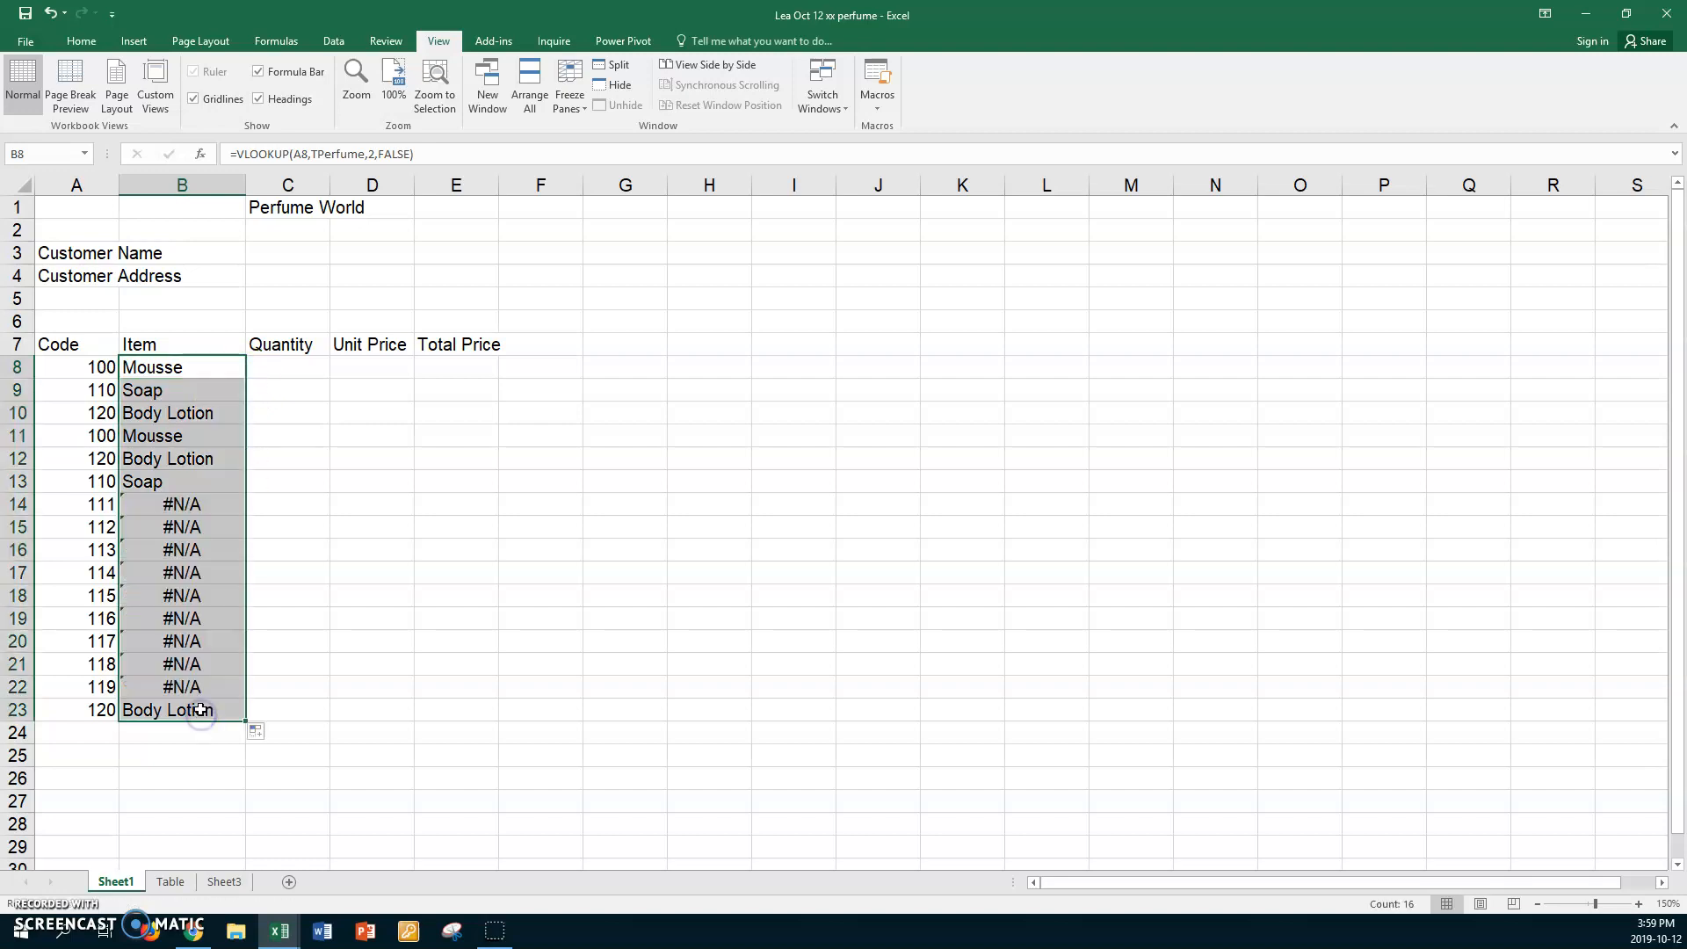
{"action": "left_click", "coordinate": [220, 503]}
{"action": "left_click", "coordinate": [225, 526]}
{"action": "left_click", "coordinate": [226, 547]}
{"action": "left_click", "coordinate": [229, 570]}
{"action": "left_click", "coordinate": [222, 598]}
{"action": "left_click", "coordinate": [220, 620]}
{"action": "left_click", "coordinate": [219, 642]}
{"action": "left_click", "coordinate": [219, 664]}
{"action": "left_click", "coordinate": [222, 687]}
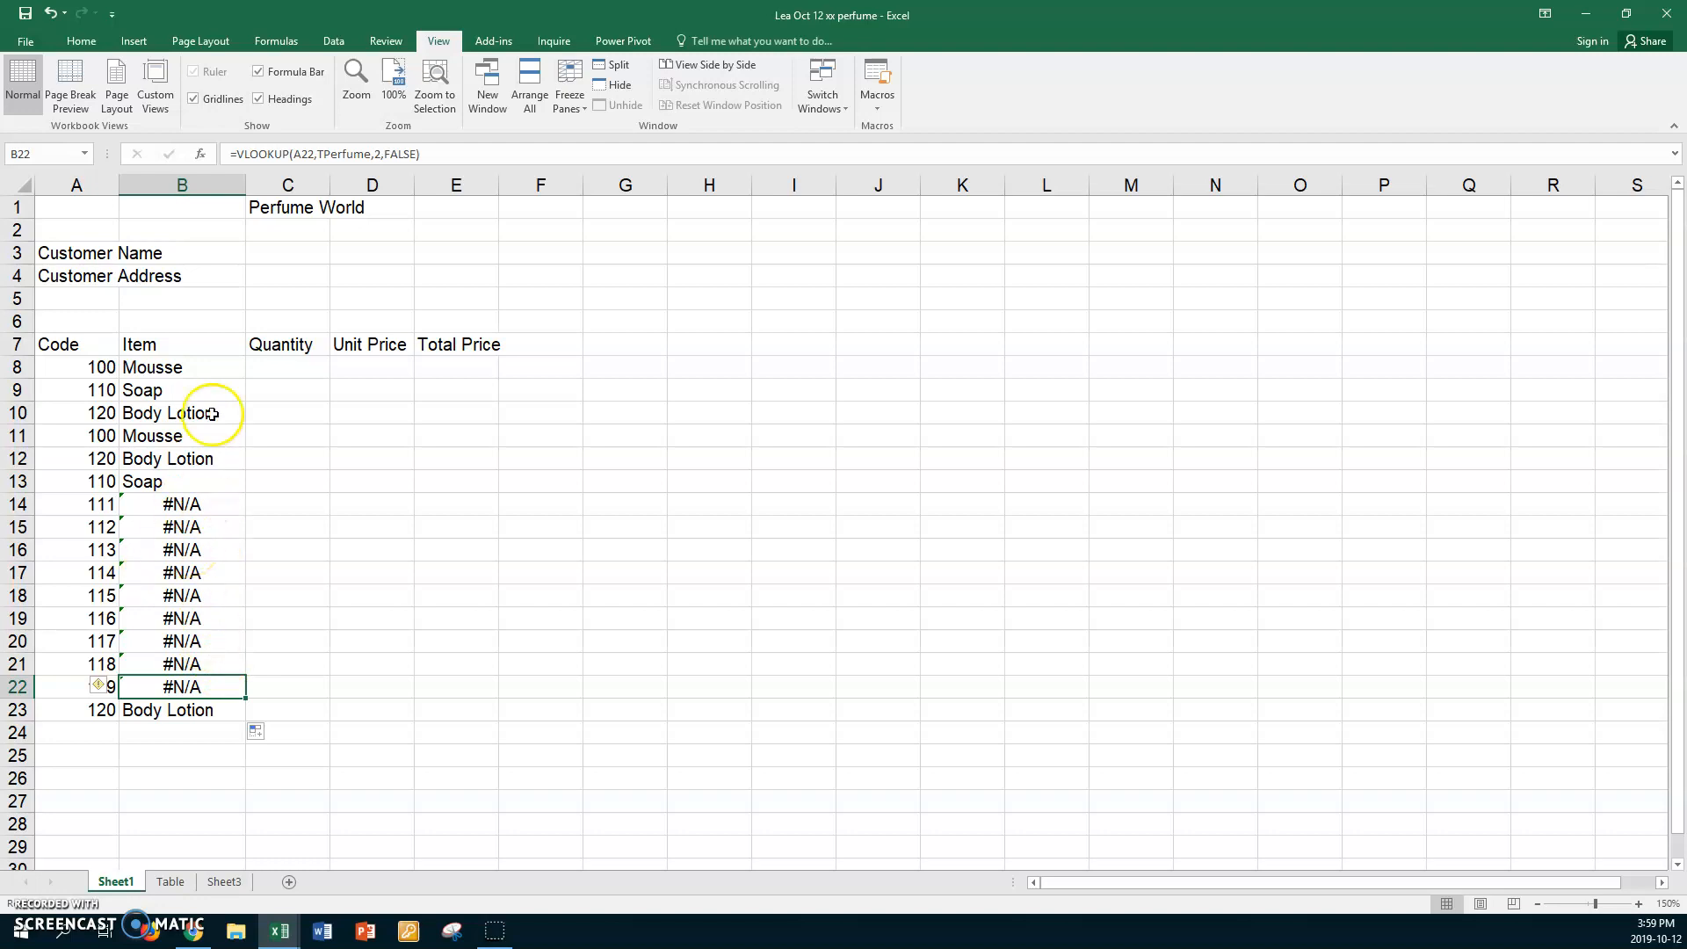
Re-edit B8 and commit its formula unchanged.
{"action": "left_click", "coordinate": [199, 365]}
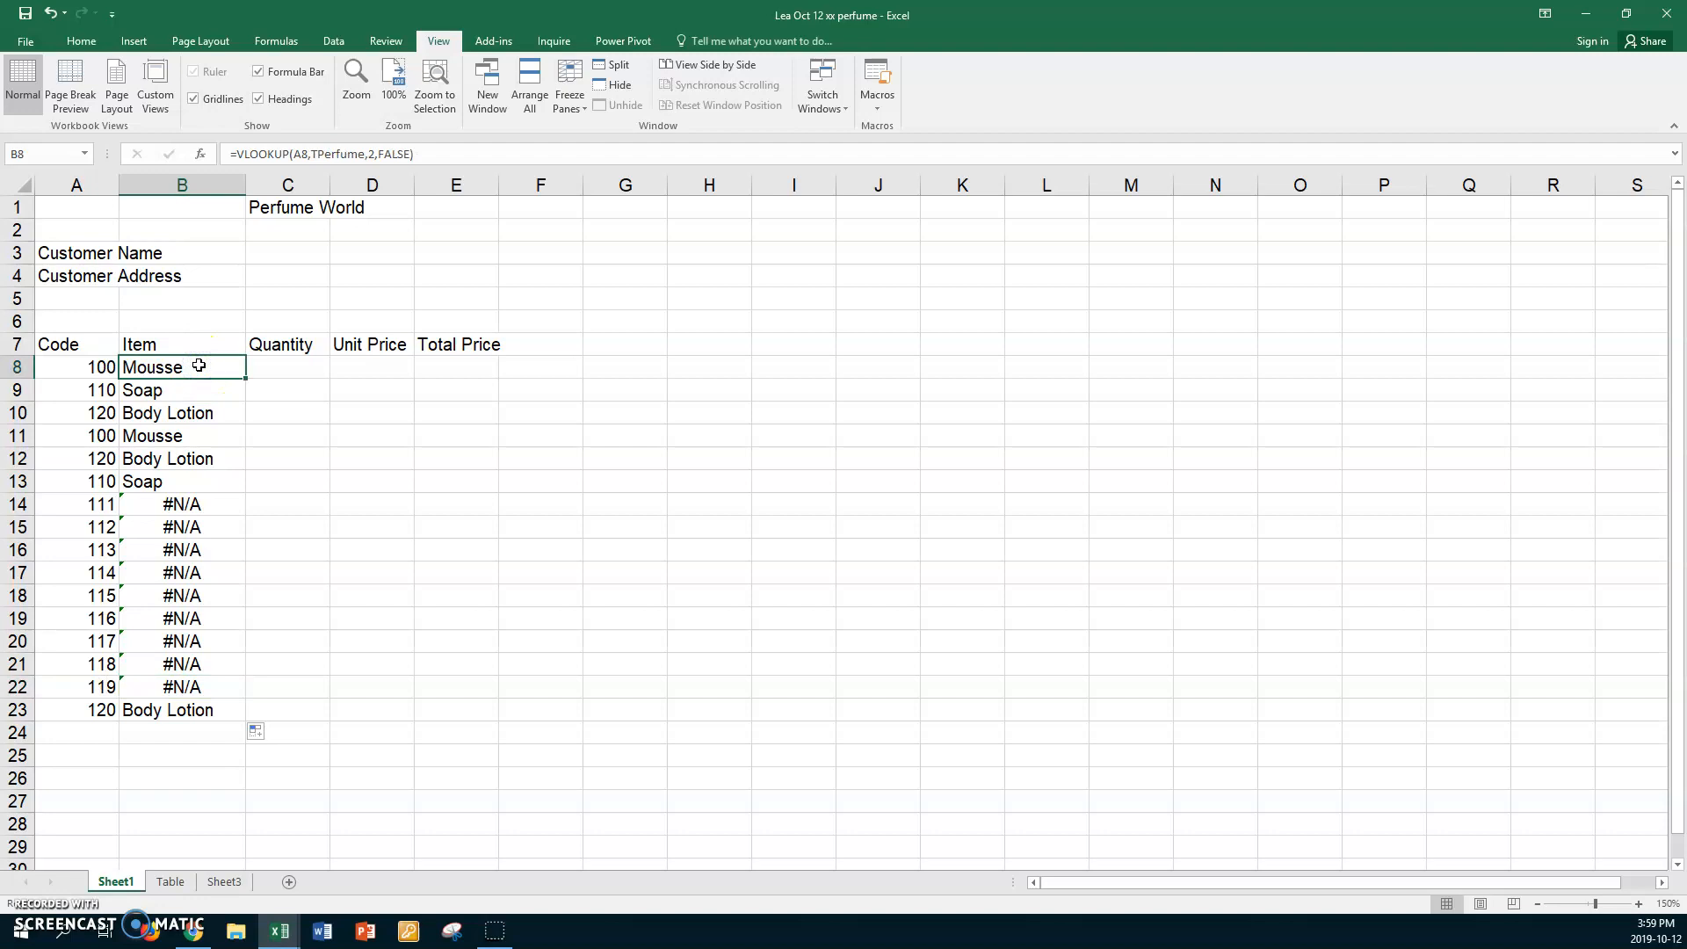
{"action": "double_click", "coordinate": [198, 365]}
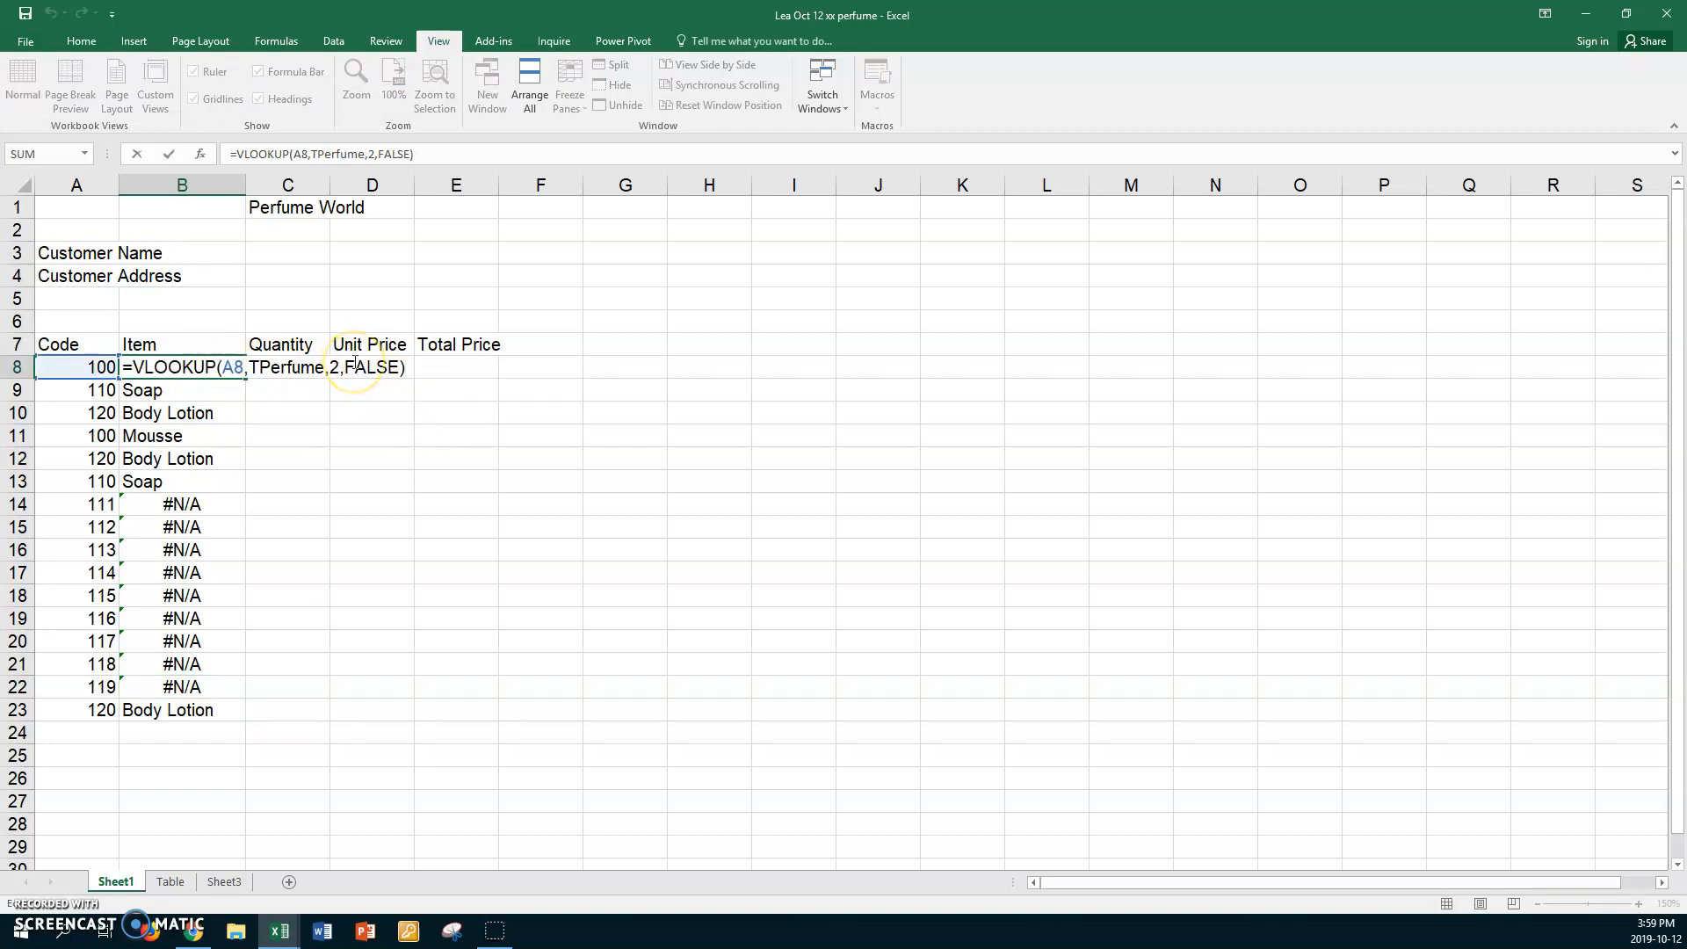
{"action": "key", "text": "Return"}
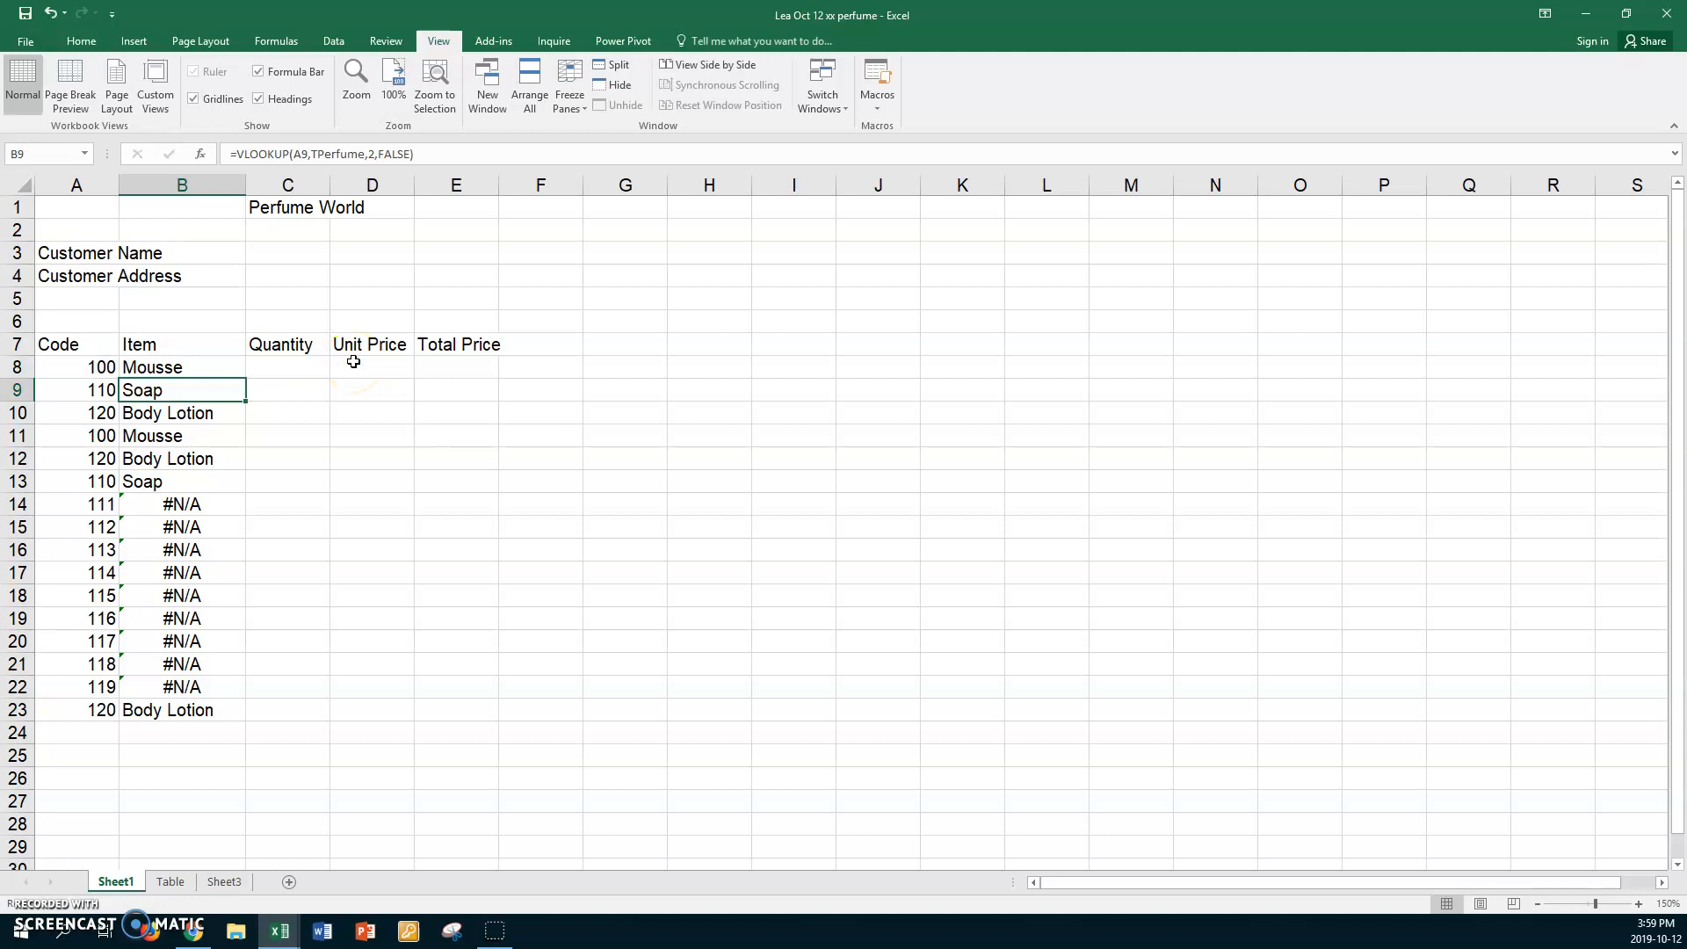
Enter 2 and 4 in C8:C9 and extend the series 2, 4, 6 … 32 through C23.
{"action": "left_click", "coordinate": [303, 363]}
{"action": "type", "text": "2"}
{"action": "left_click", "coordinate": [297, 392]}
{"action": "type", "text": "4"}
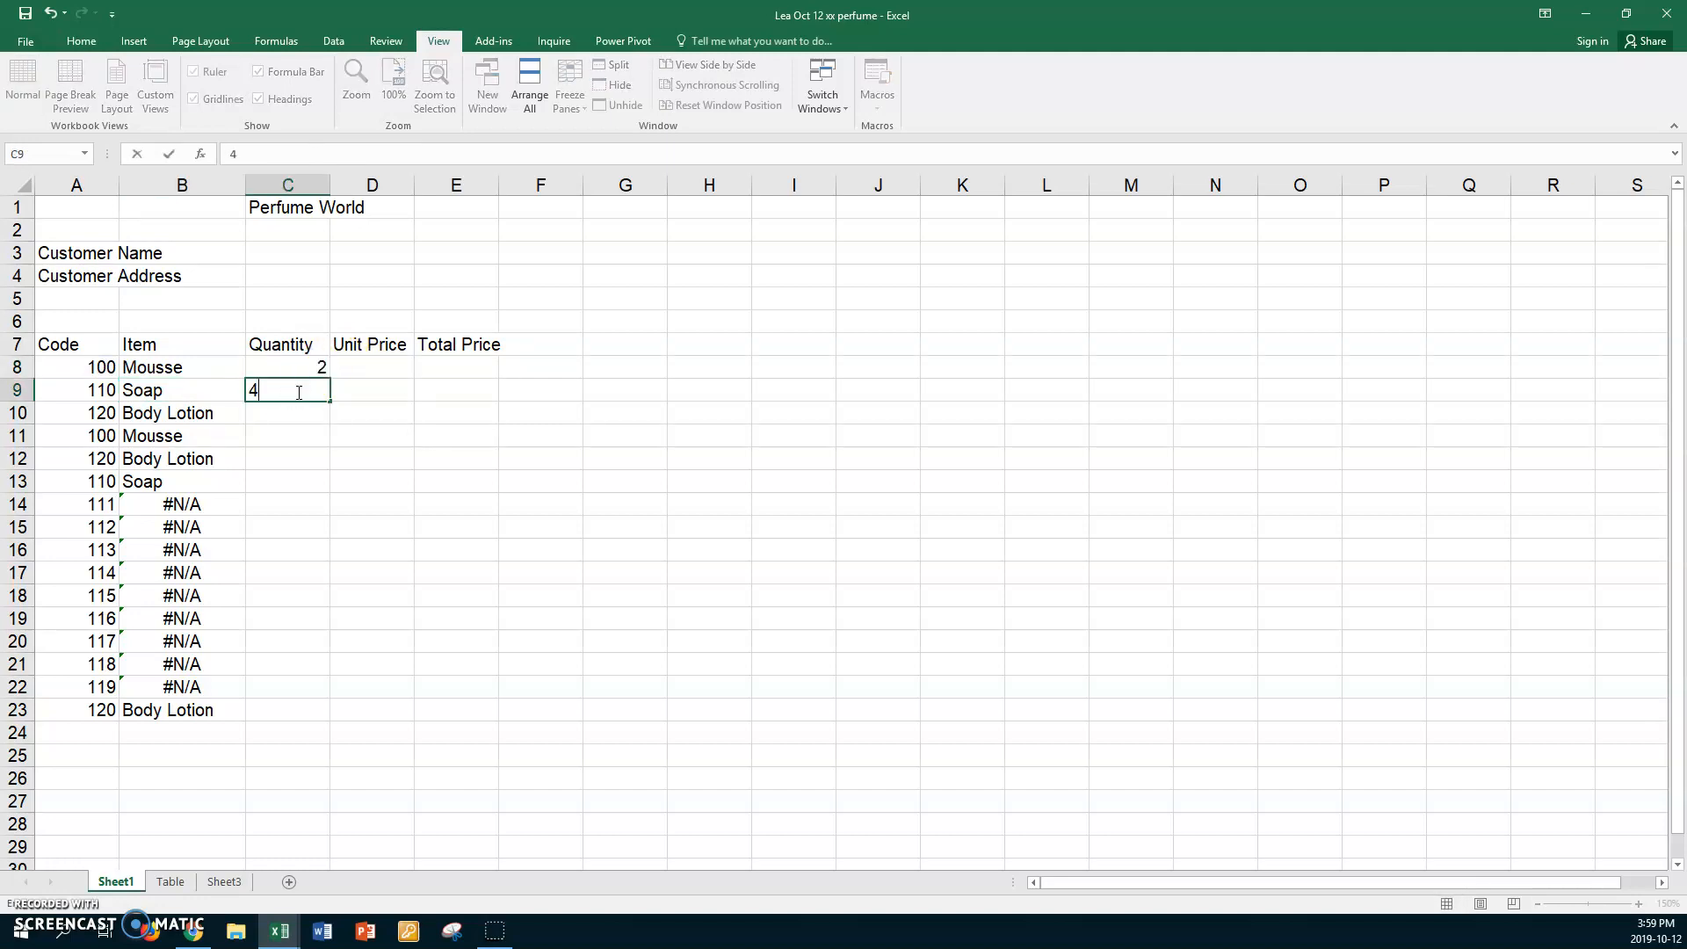
{"action": "key", "text": "Return"}
{"action": "left_click", "coordinate": [286, 366]}
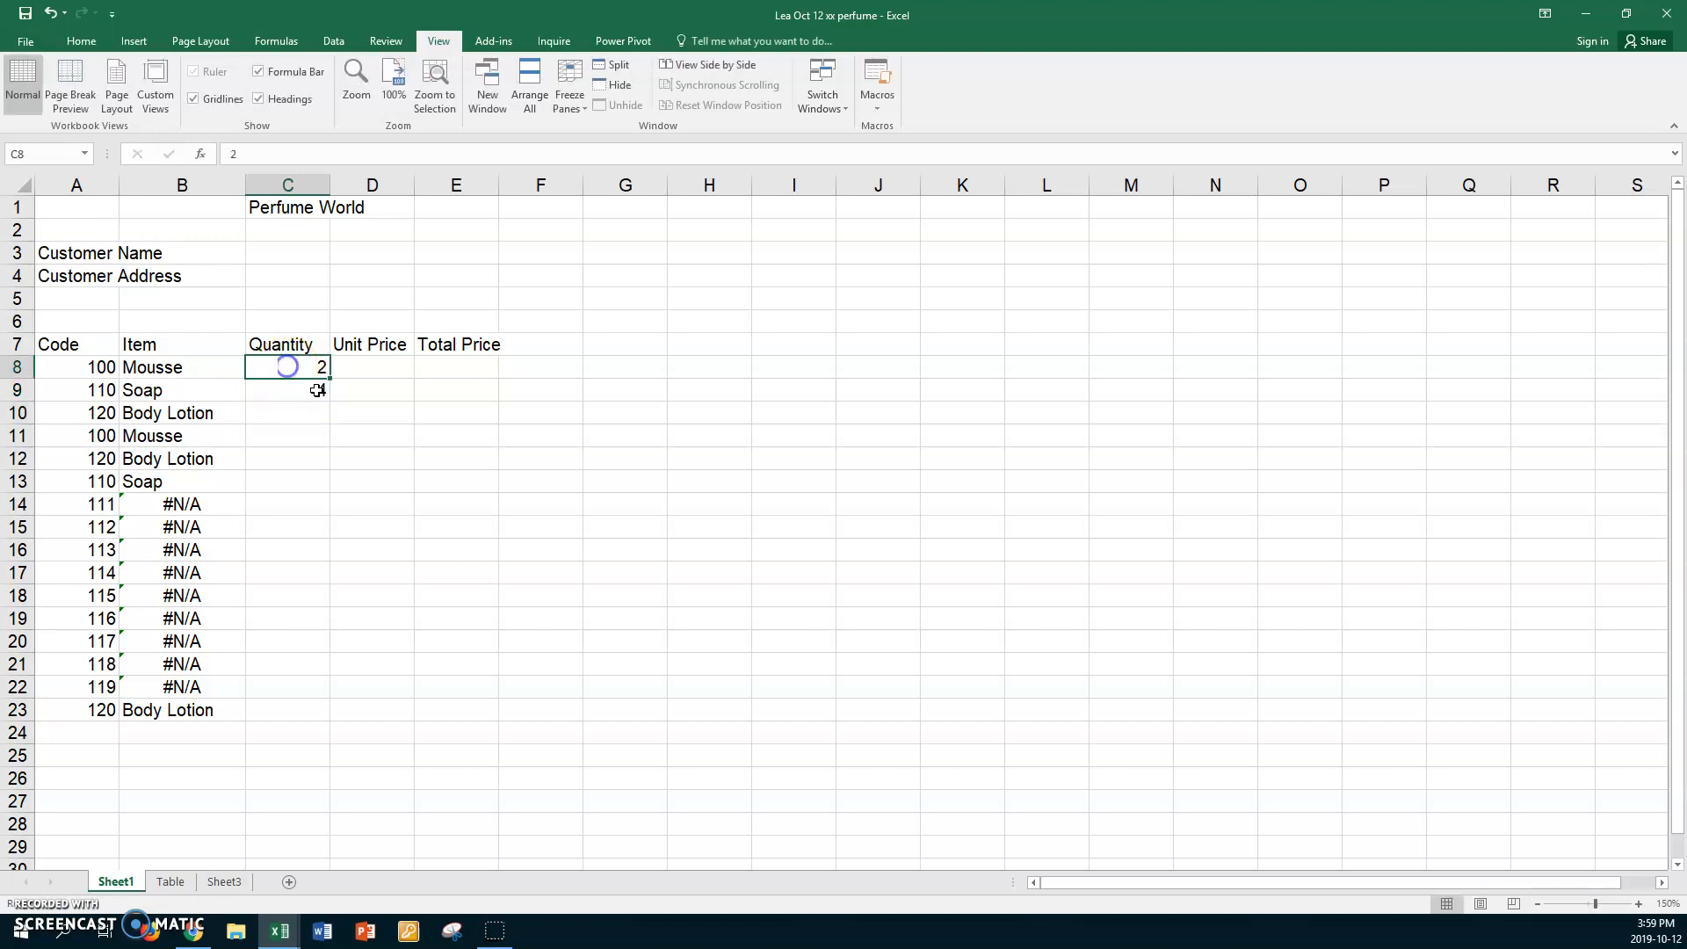
{"action": "left_click_drag", "start_coordinate": [290, 369], "coordinate": [305, 717]}
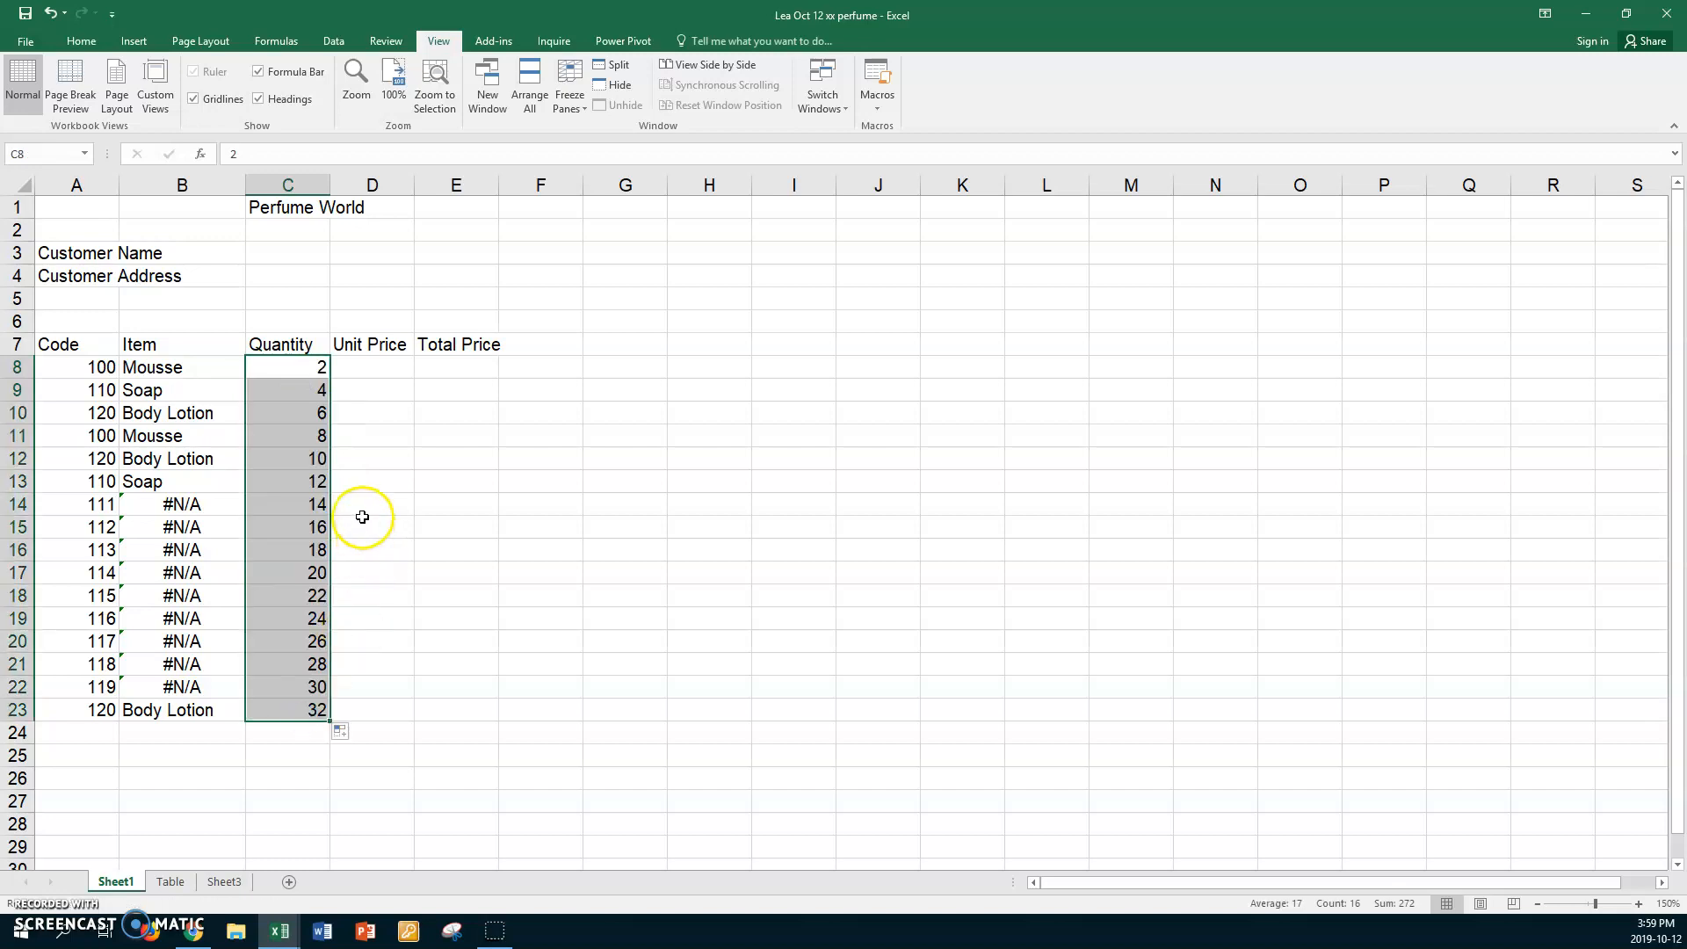
{"action": "left_click", "coordinate": [377, 366]}
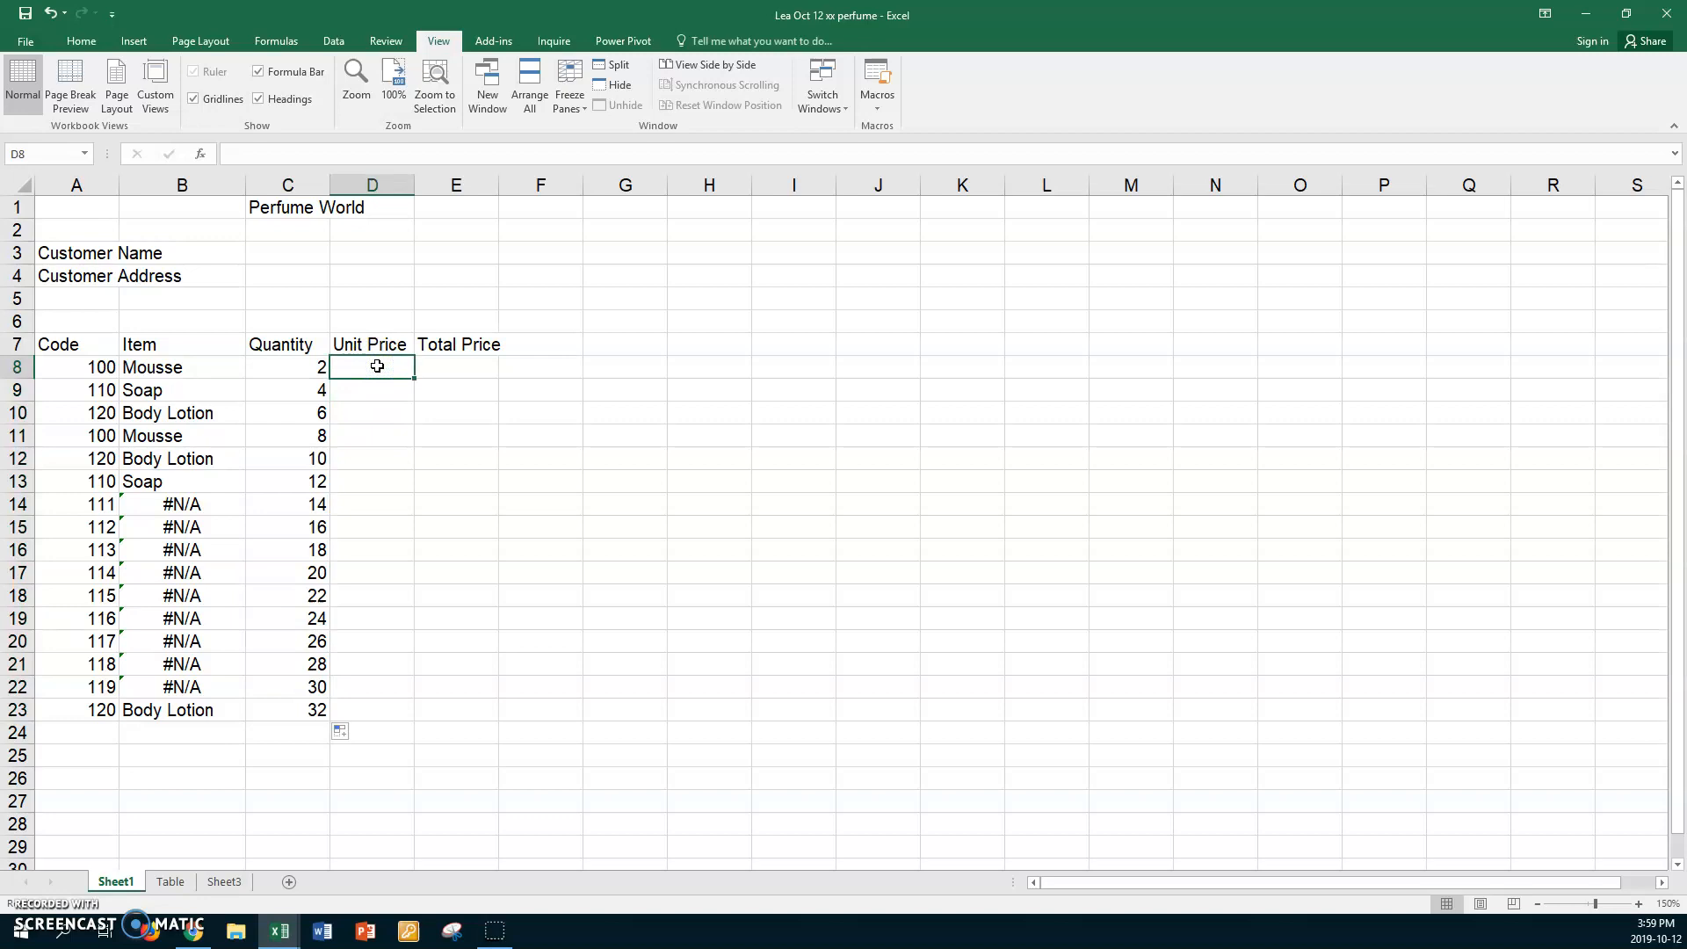
Enter =VLOOKUP(A8,TPerfume,3,FALSE) in D8 and fill it down through D23.
{"action": "type", "text": "=vlooku"}
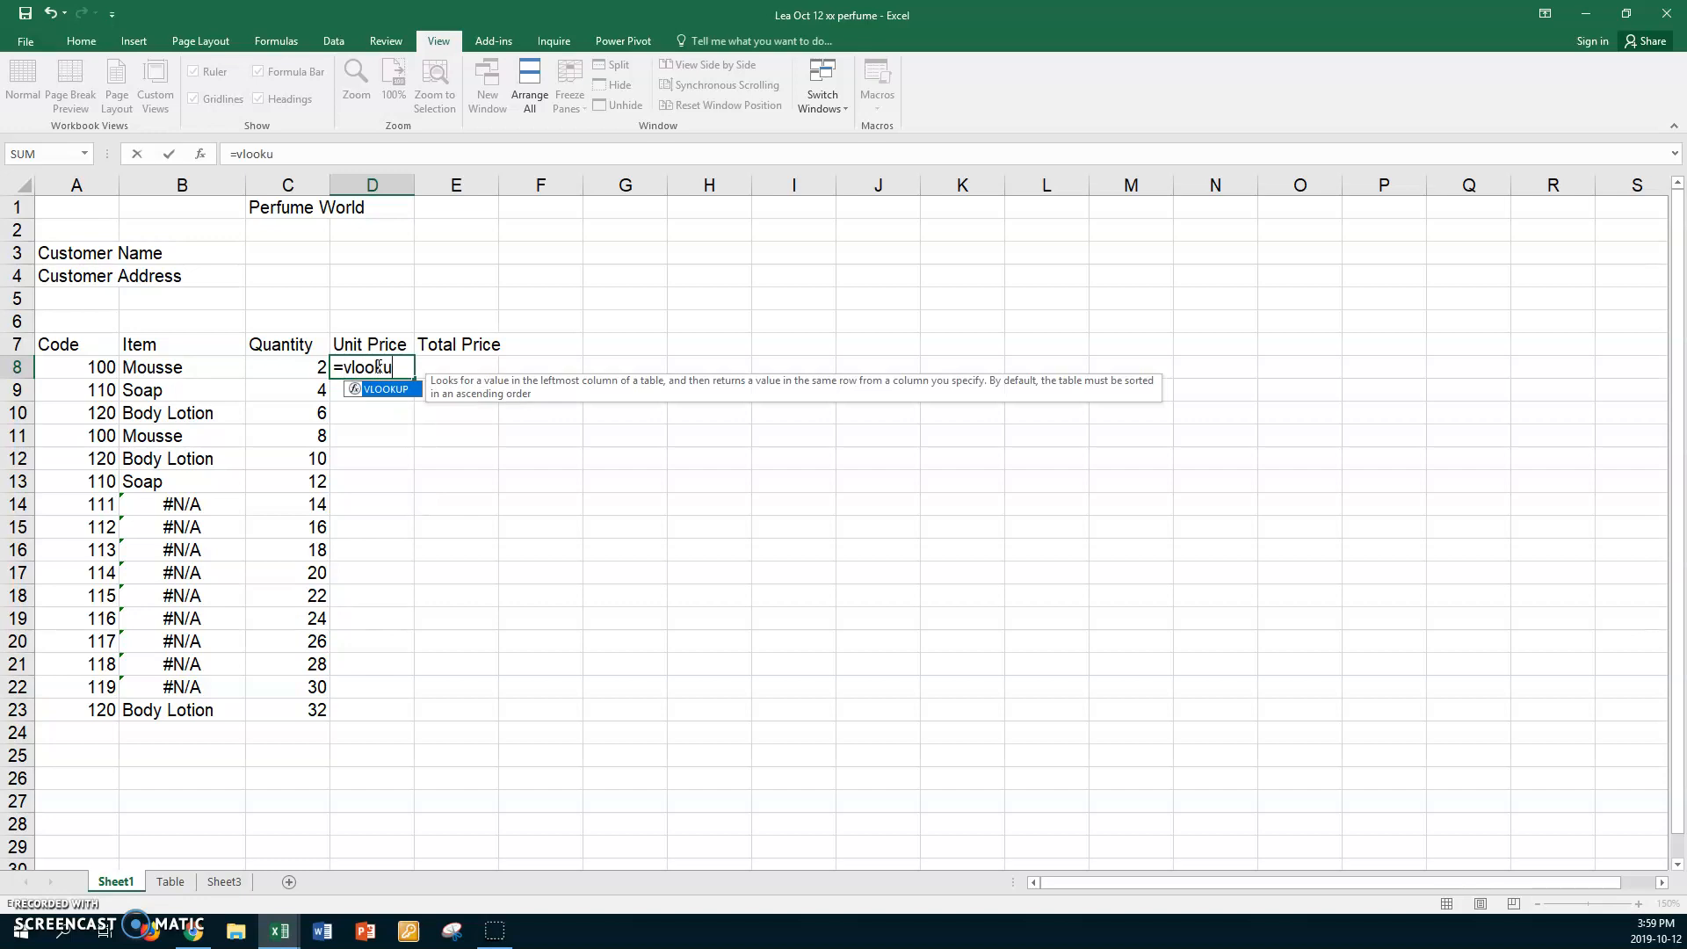
{"action": "type", "text": "p("}
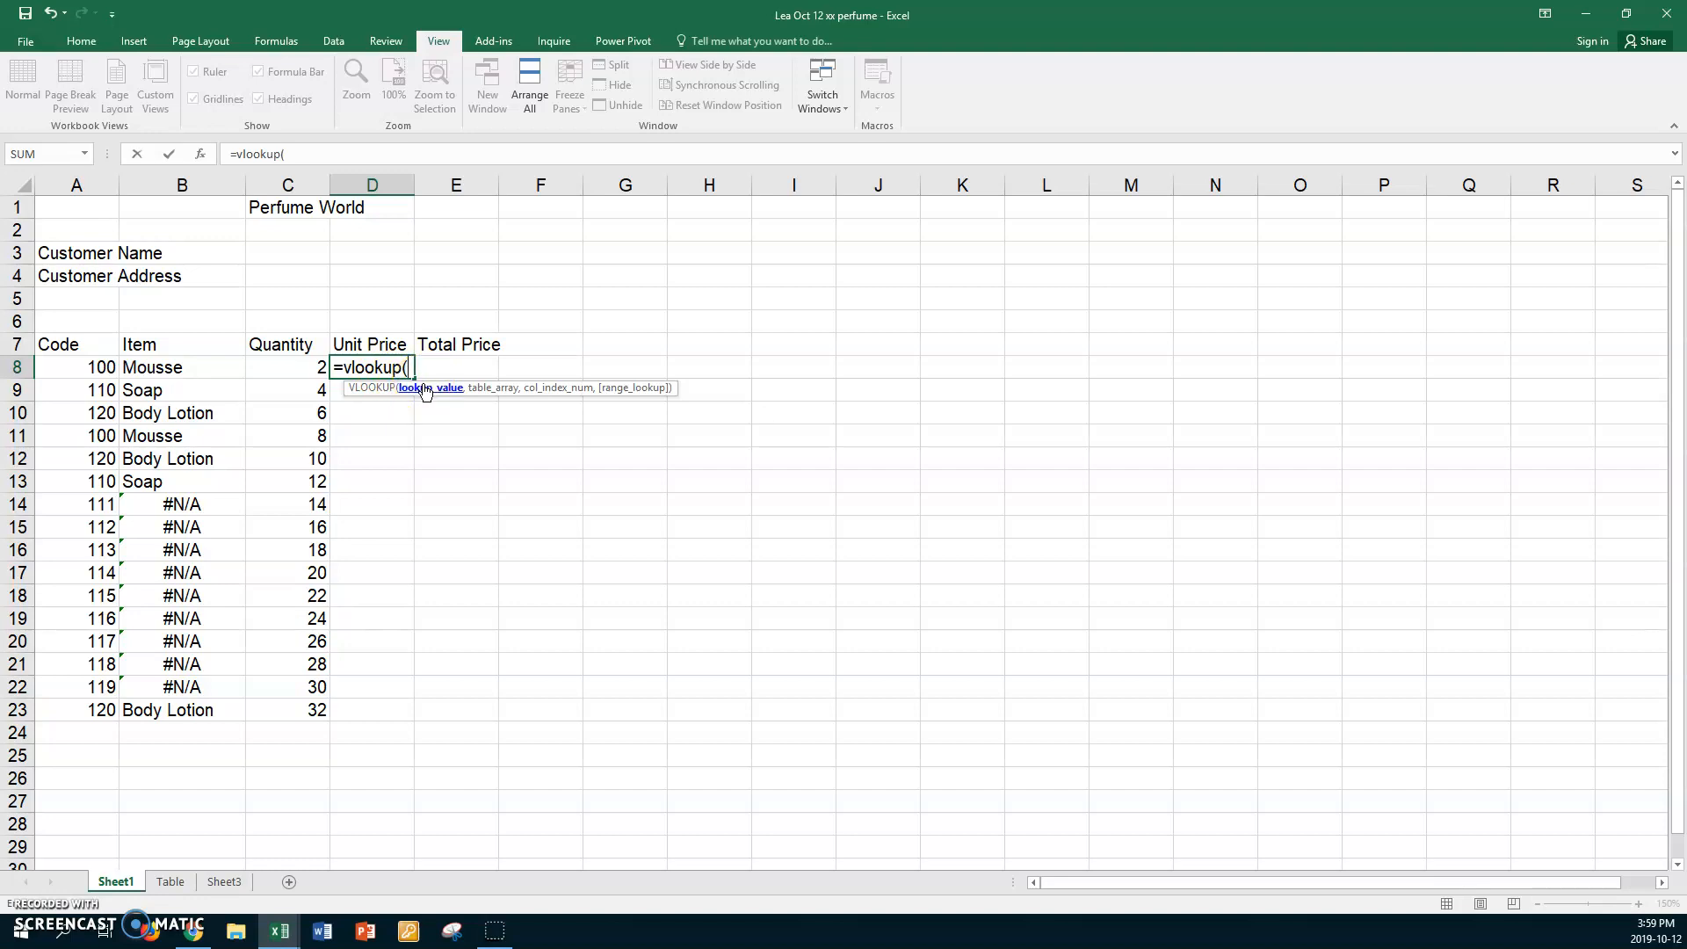
{"action": "left_click", "coordinate": [68, 368]}
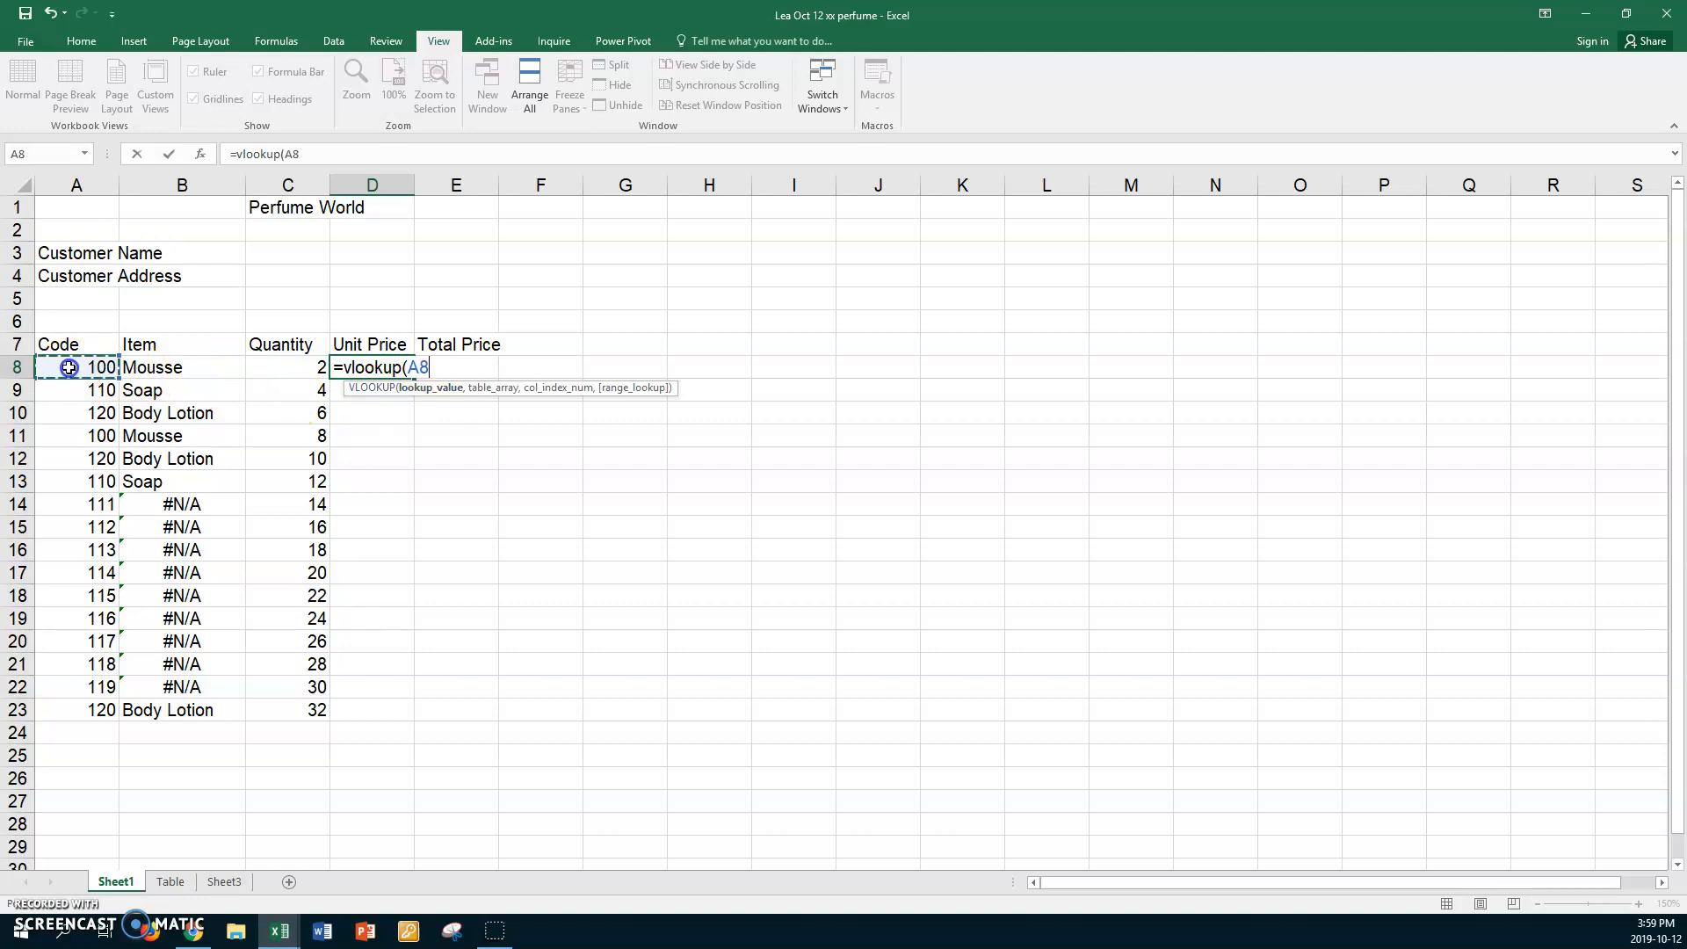
{"action": "type", "text": ","}
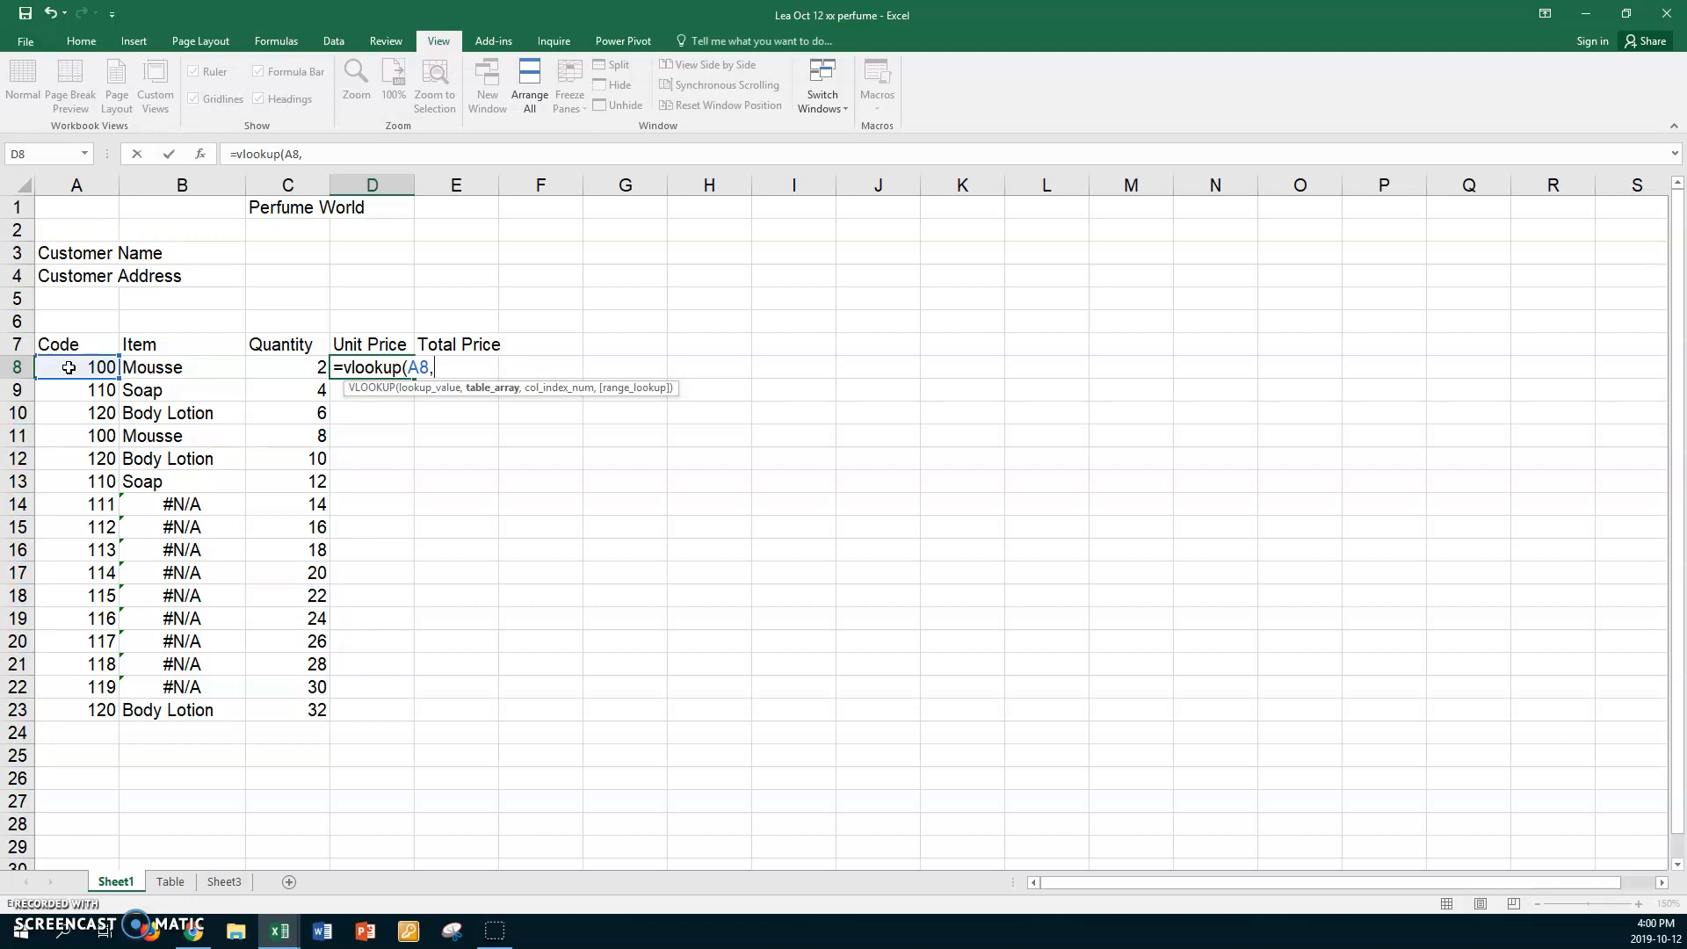
{"action": "key", "text": "F3"}
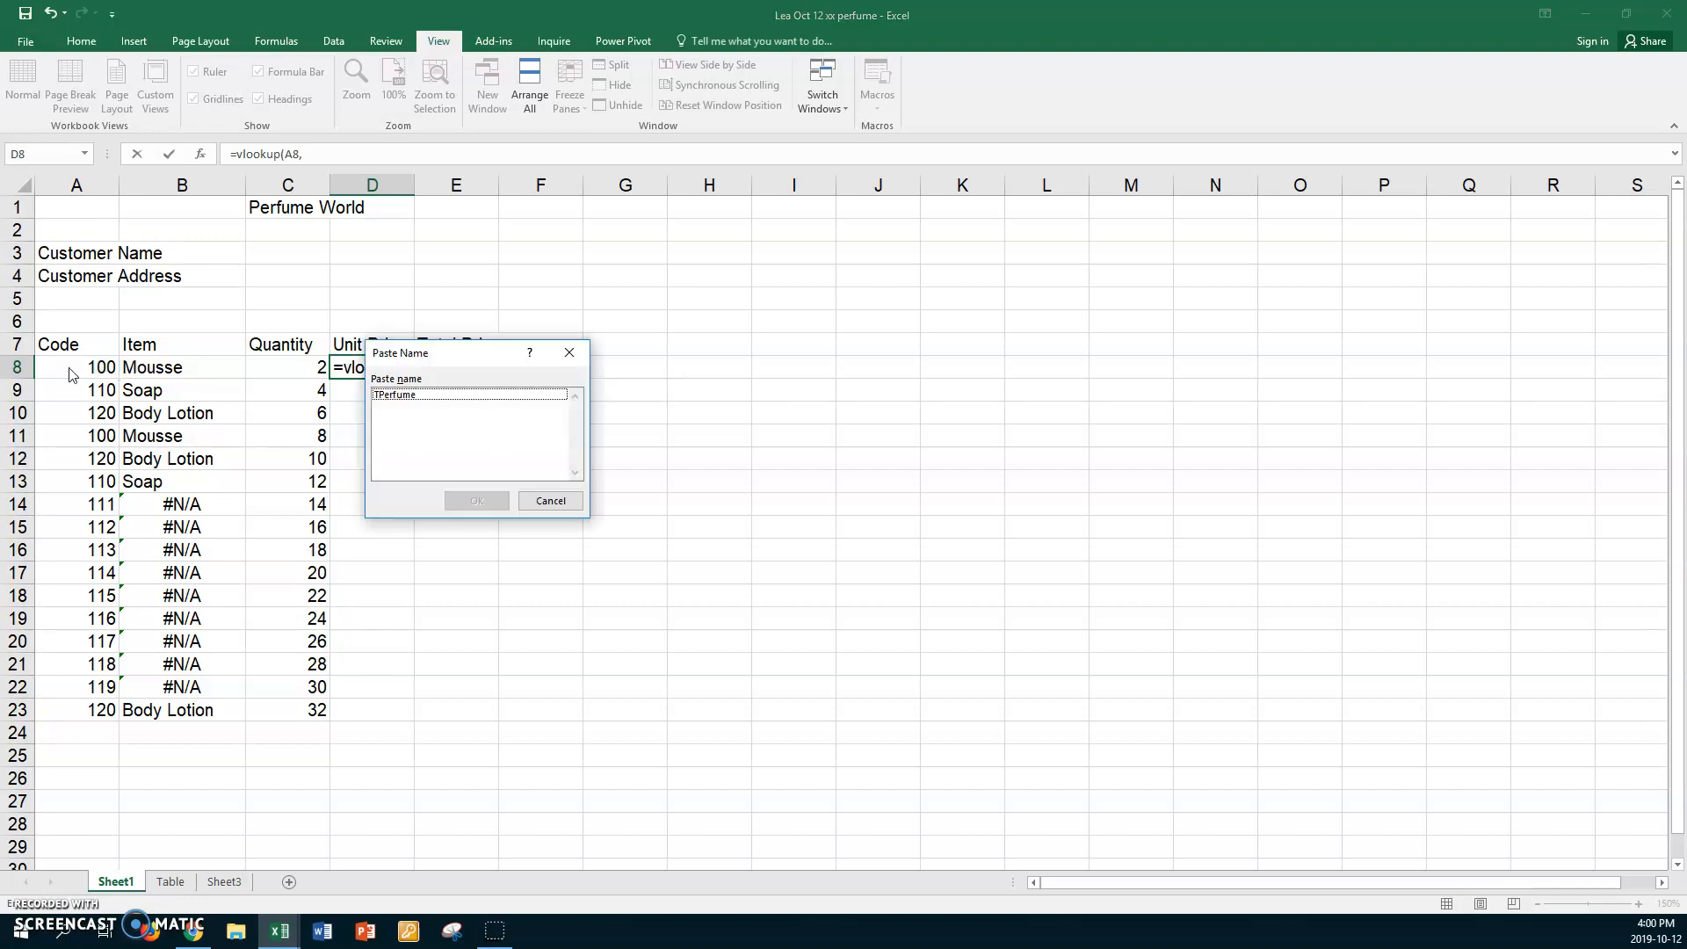
{"action": "left_click", "coordinate": [389, 396]}
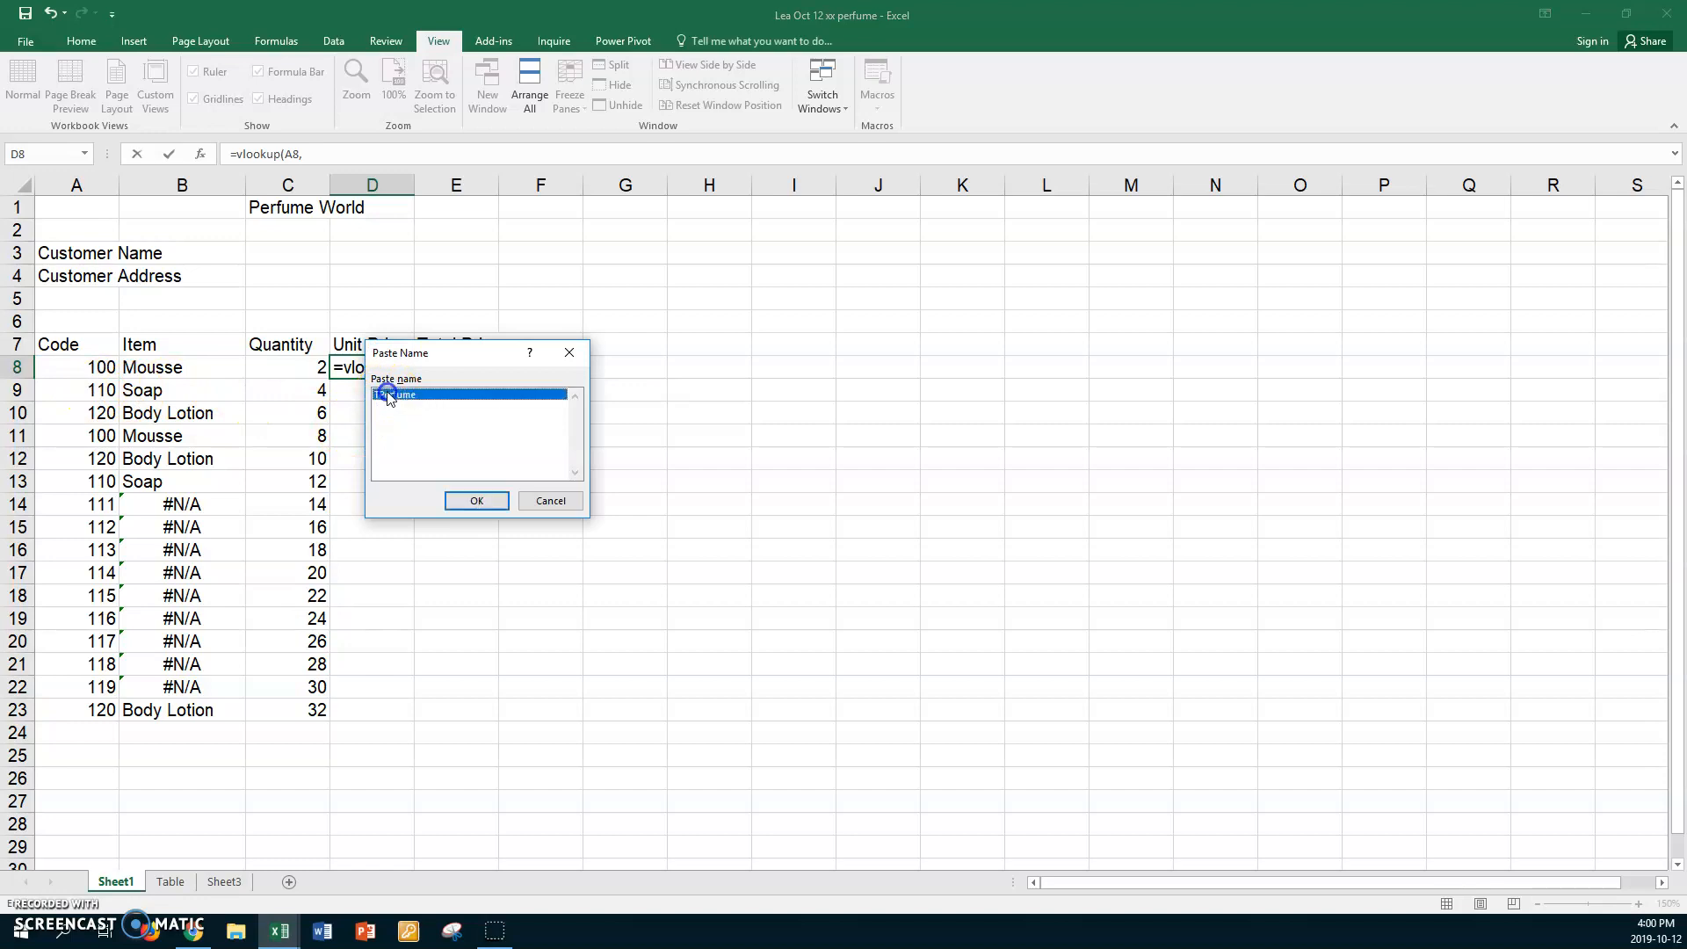
{"action": "left_click", "coordinate": [477, 503]}
{"action": "type", "text": ",3"}
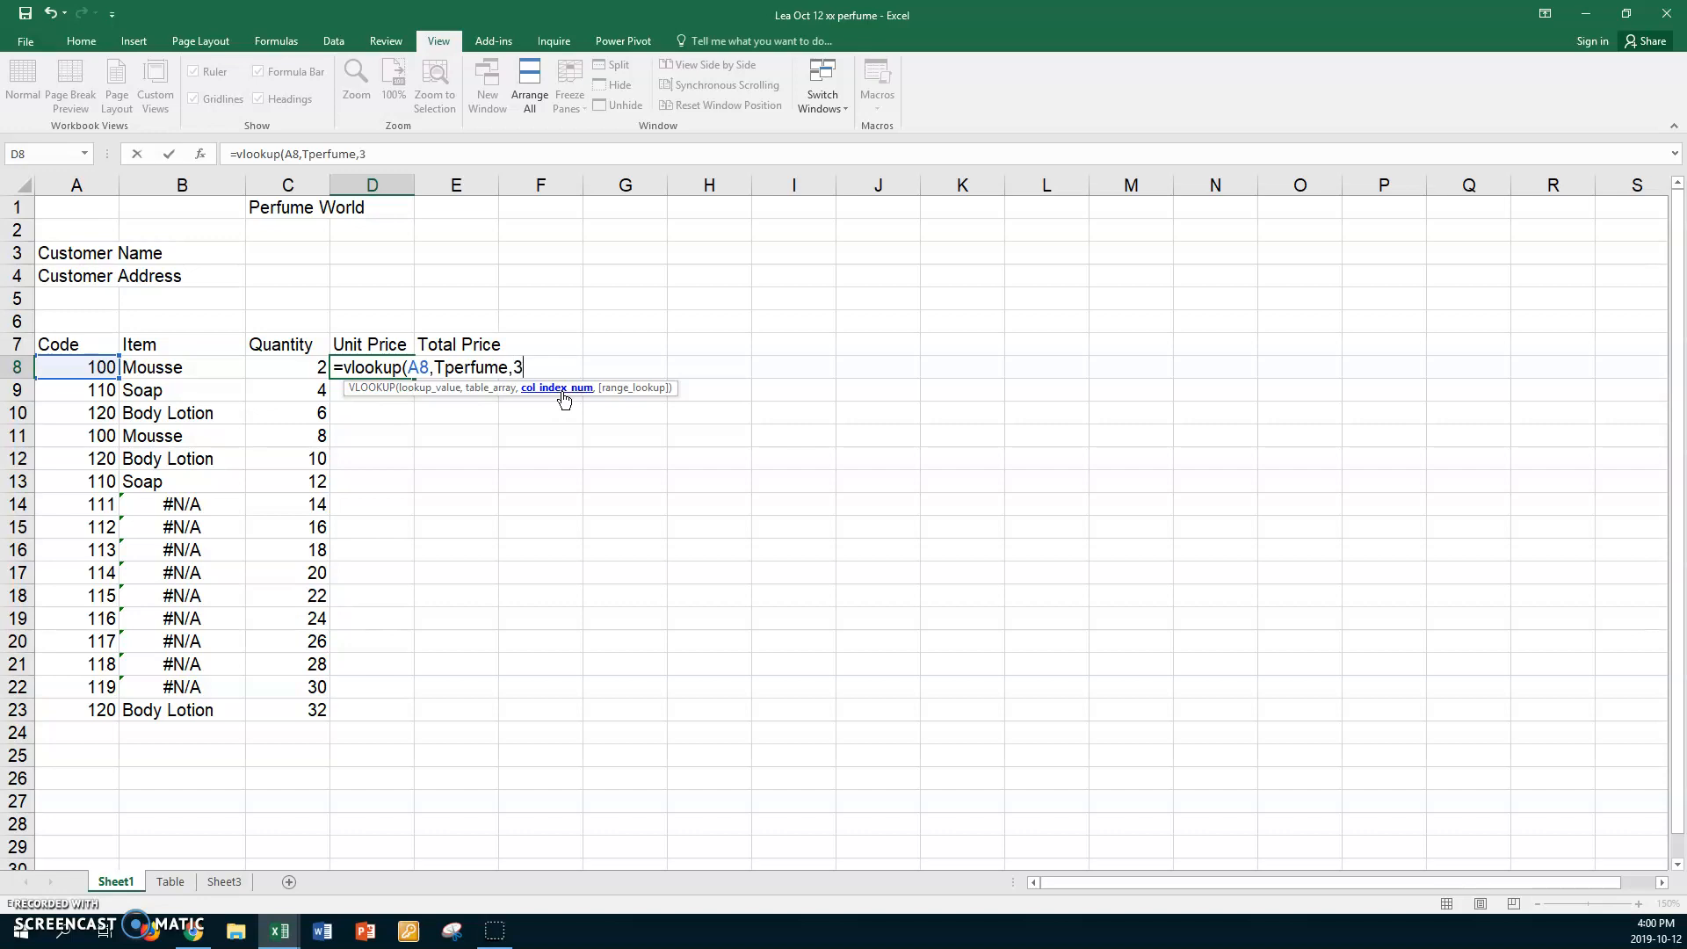
{"action": "type", "text": ","}
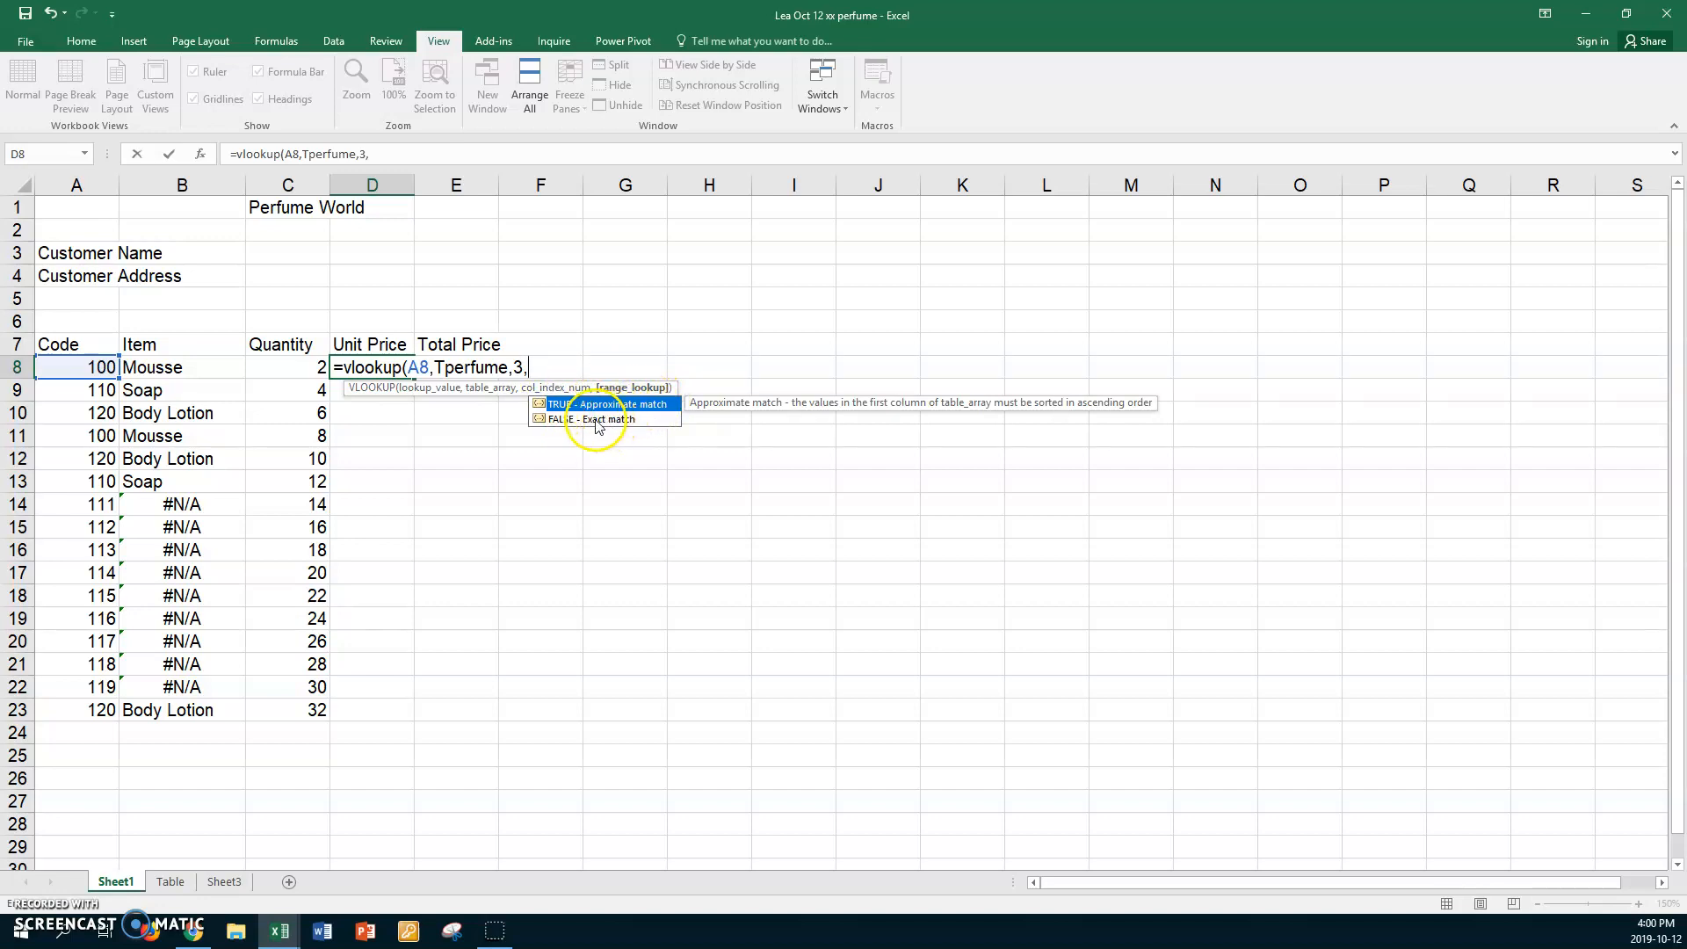
{"action": "double_click", "coordinate": [562, 419]}
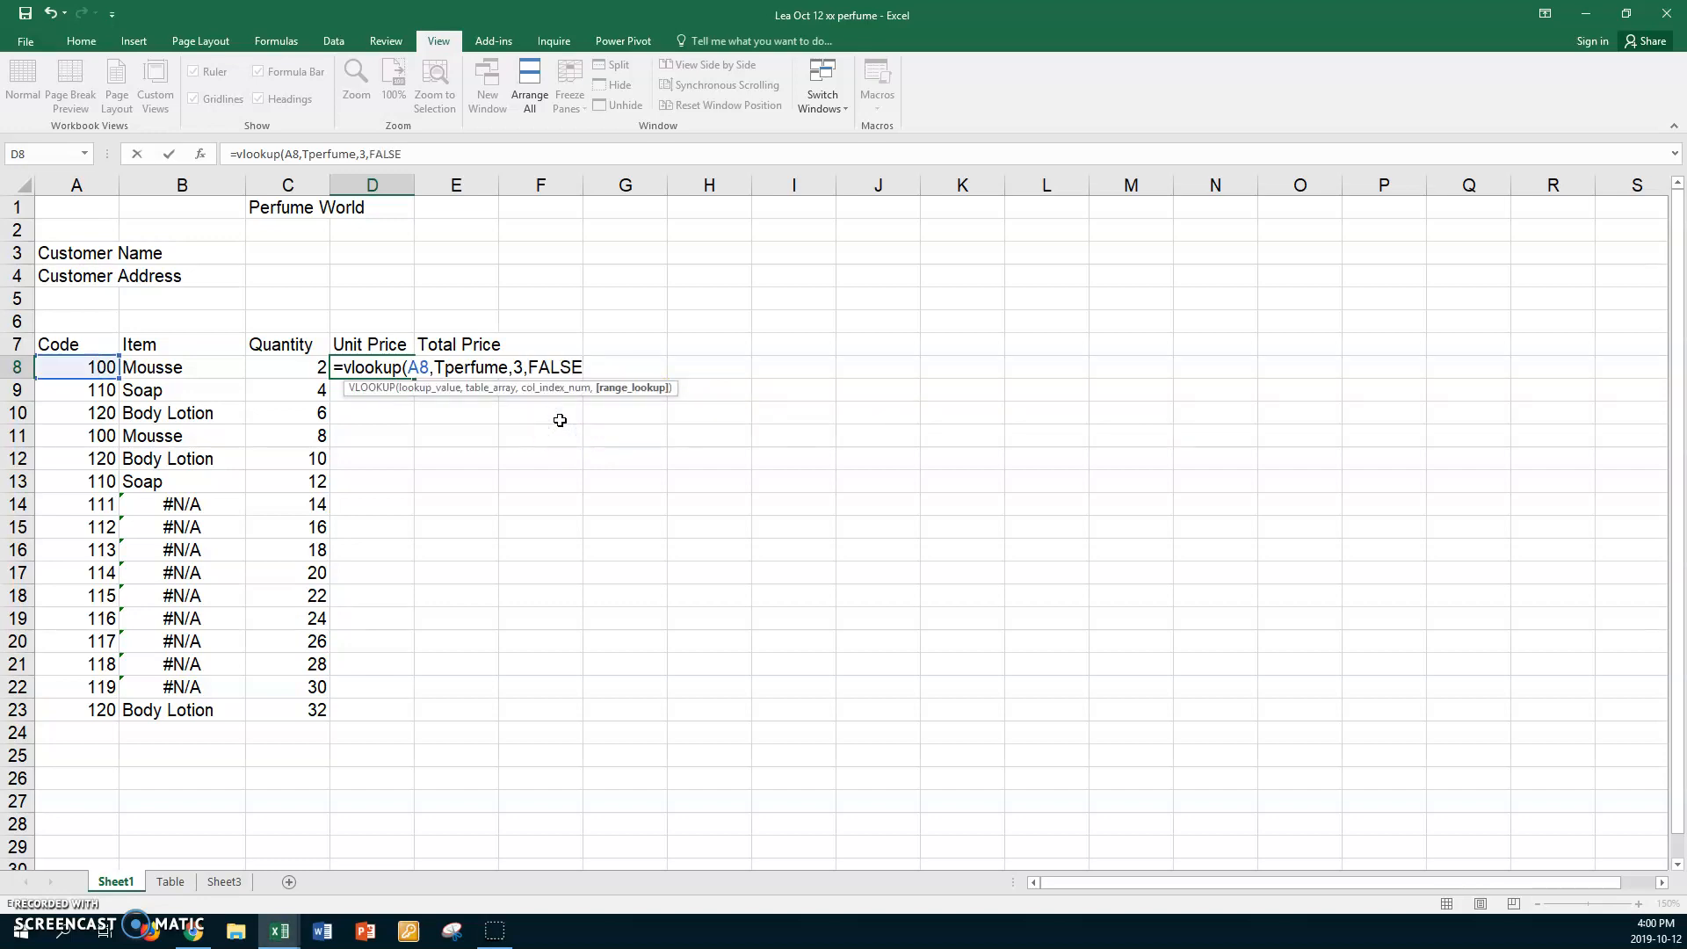
{"action": "key", "text": "Return"}
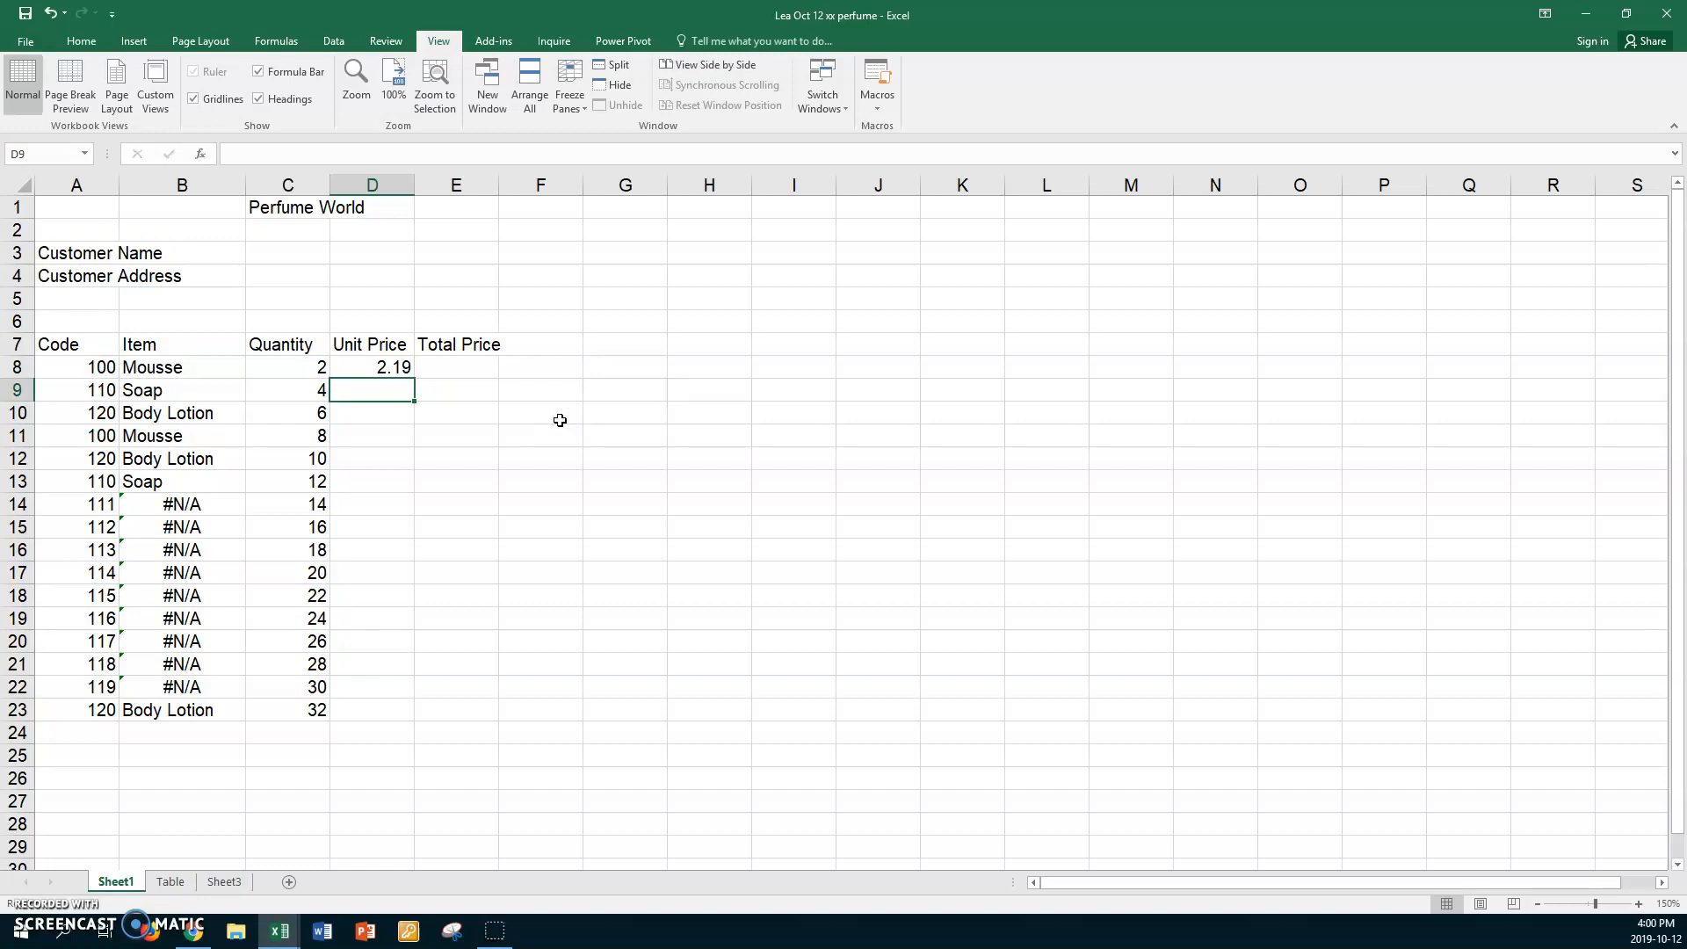
{"action": "left_click", "coordinate": [365, 367]}
{"action": "left_click_drag", "start_coordinate": [413, 378], "coordinate": [406, 725]}
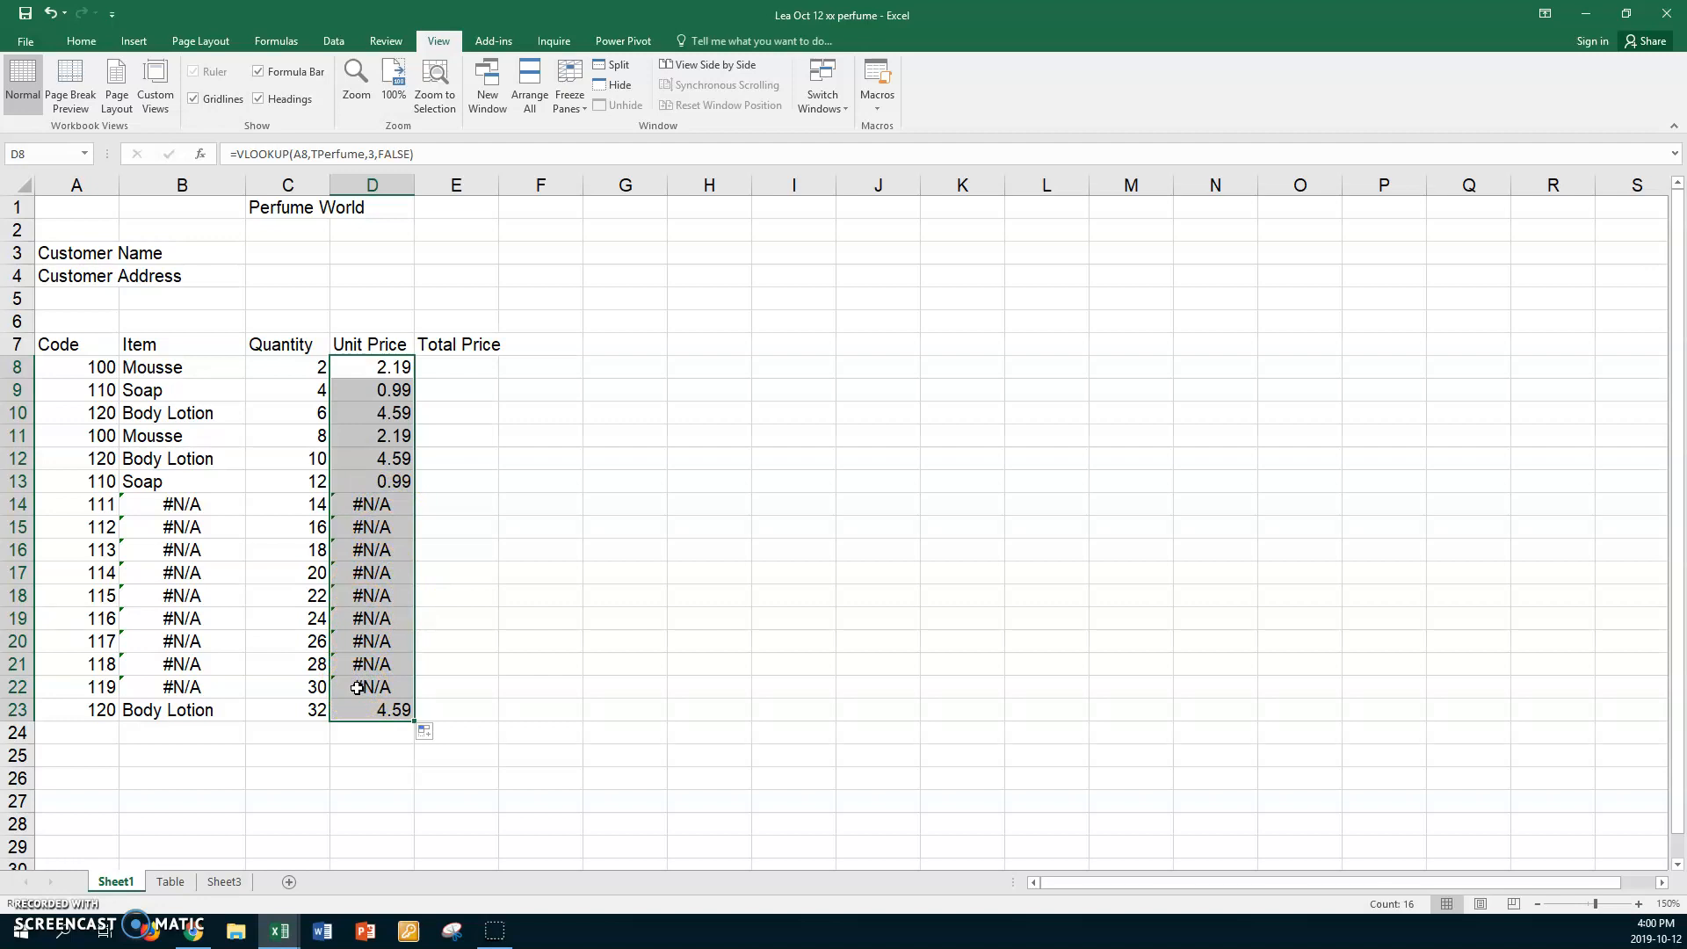
Enter =C8*D8 in E8 and copy it down through E23.
{"action": "left_click", "coordinate": [477, 367]}
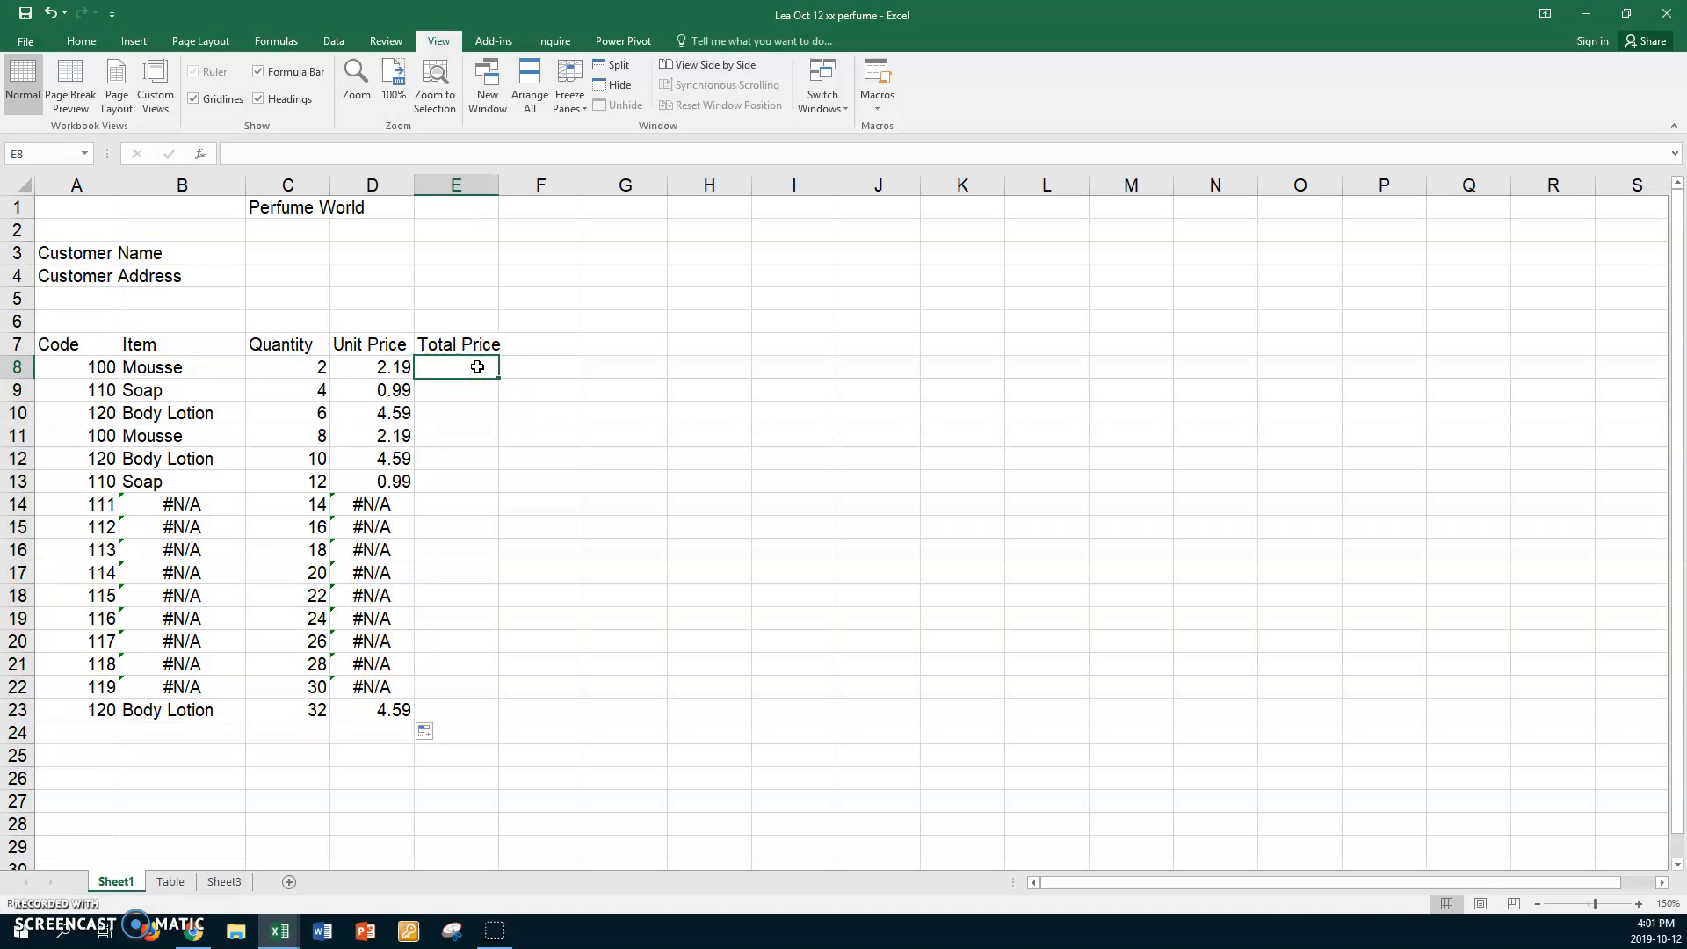
{"action": "type", "text": "="}
{"action": "left_click", "coordinate": [295, 366]}
{"action": "type", "text": "*"}
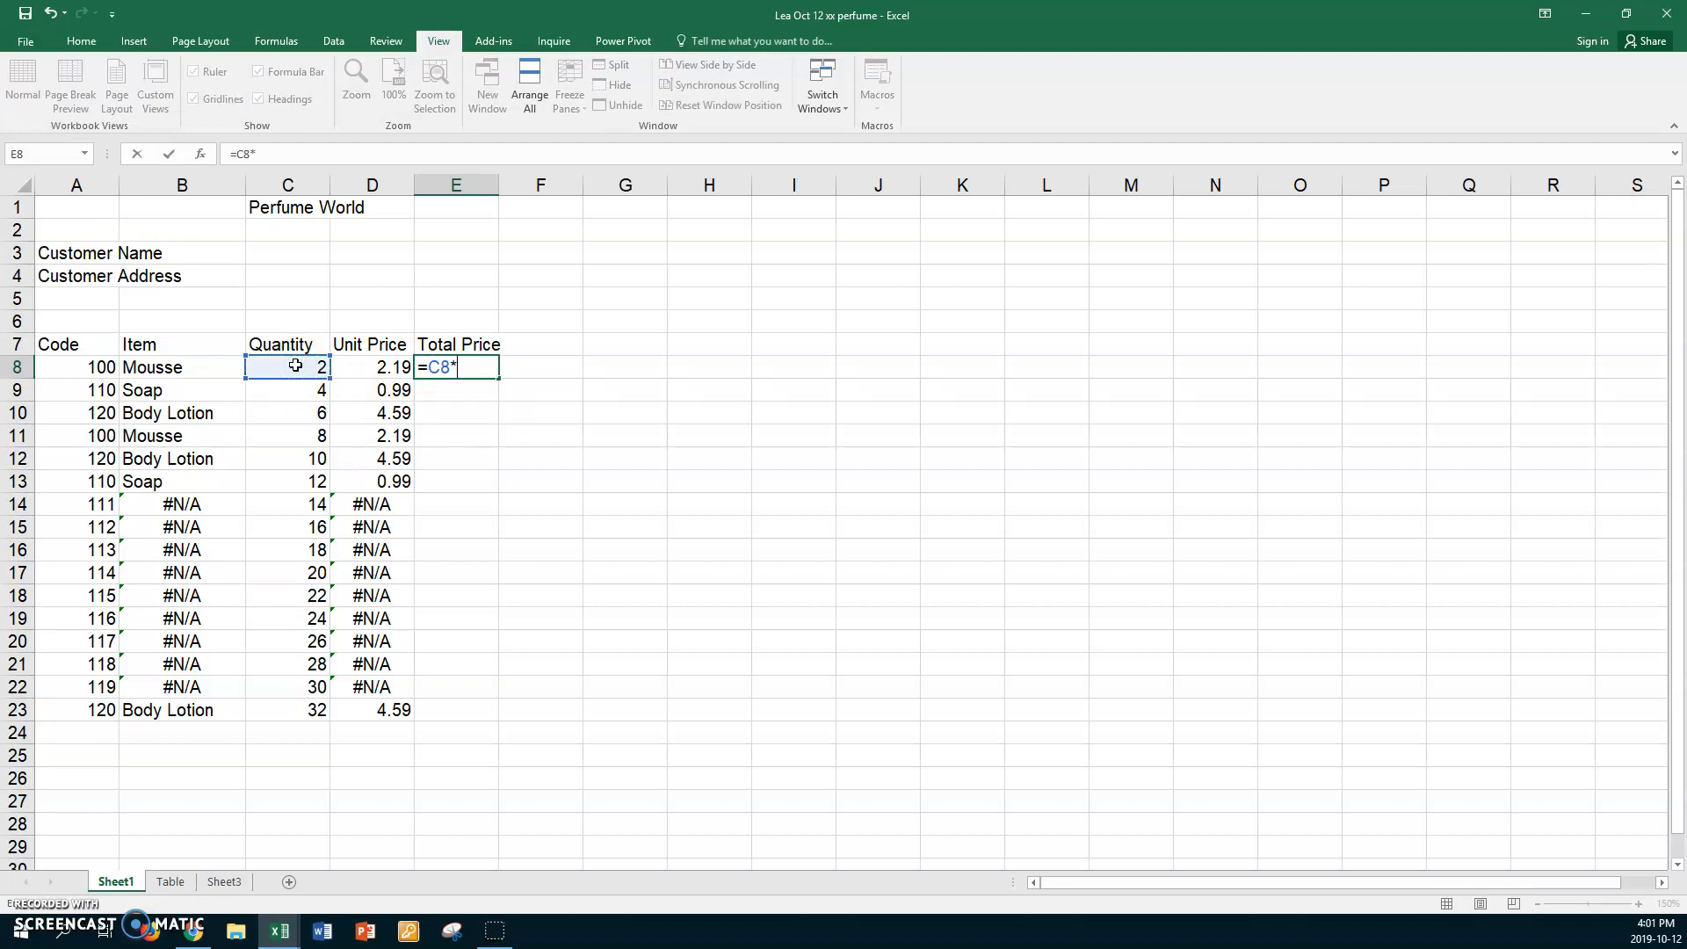
{"action": "left_click", "coordinate": [348, 368]}
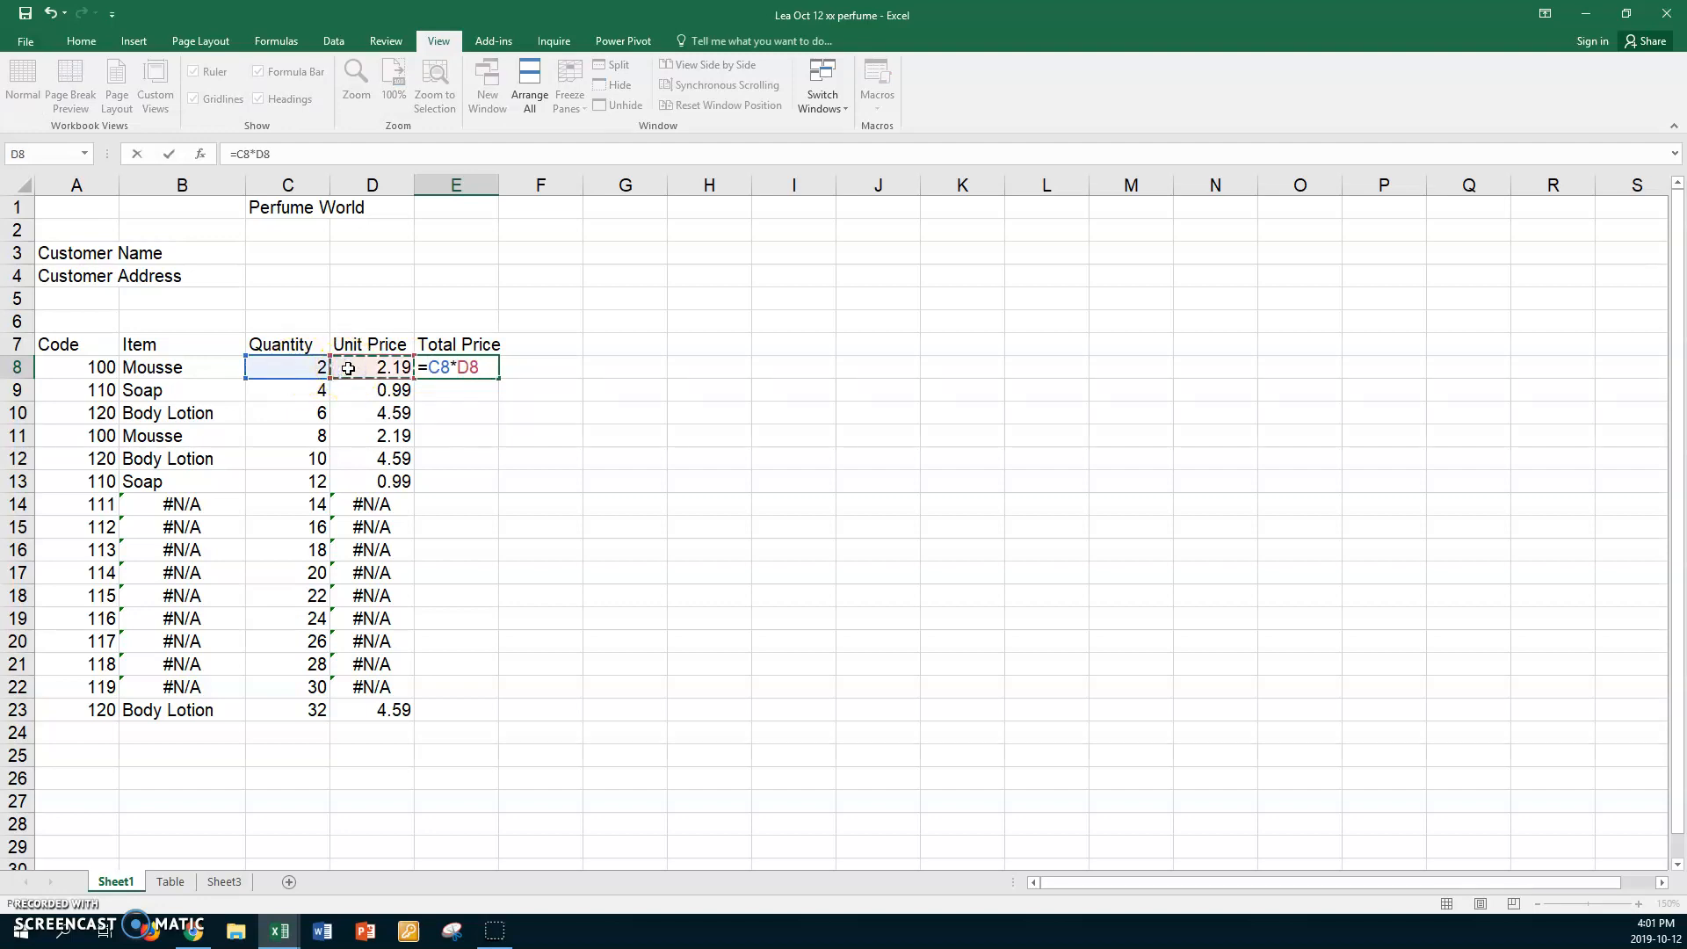
{"action": "key", "text": "Return"}
{"action": "left_click", "coordinate": [448, 367]}
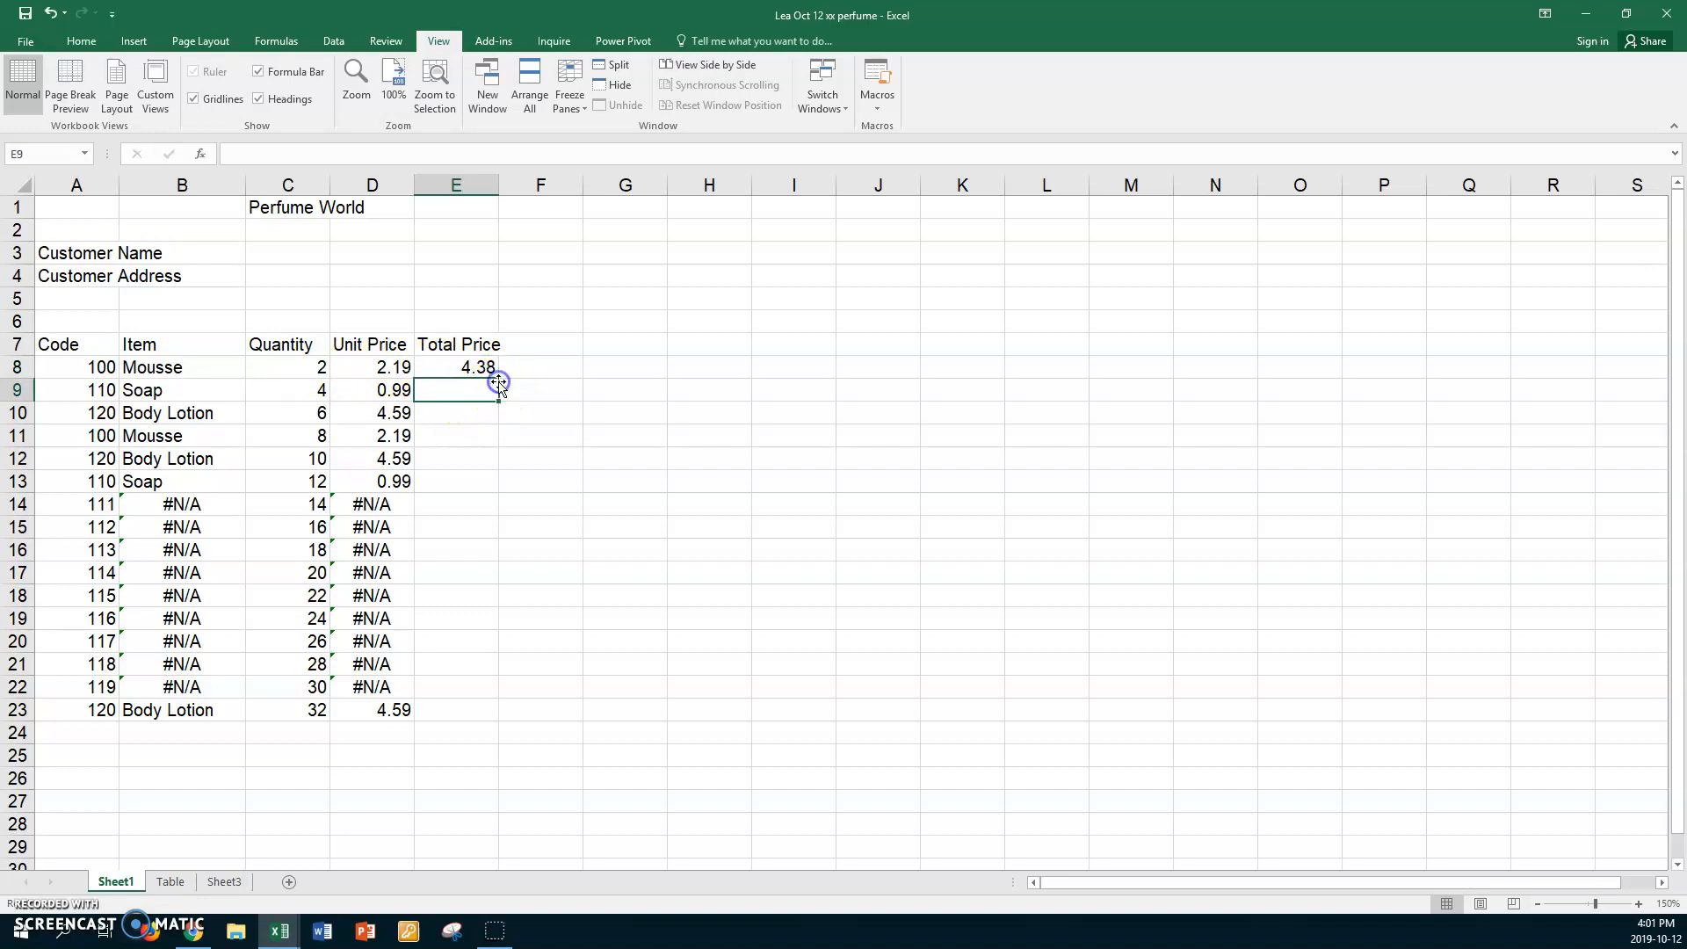
{"action": "left_click_drag", "start_coordinate": [499, 378], "coordinate": [481, 714]}
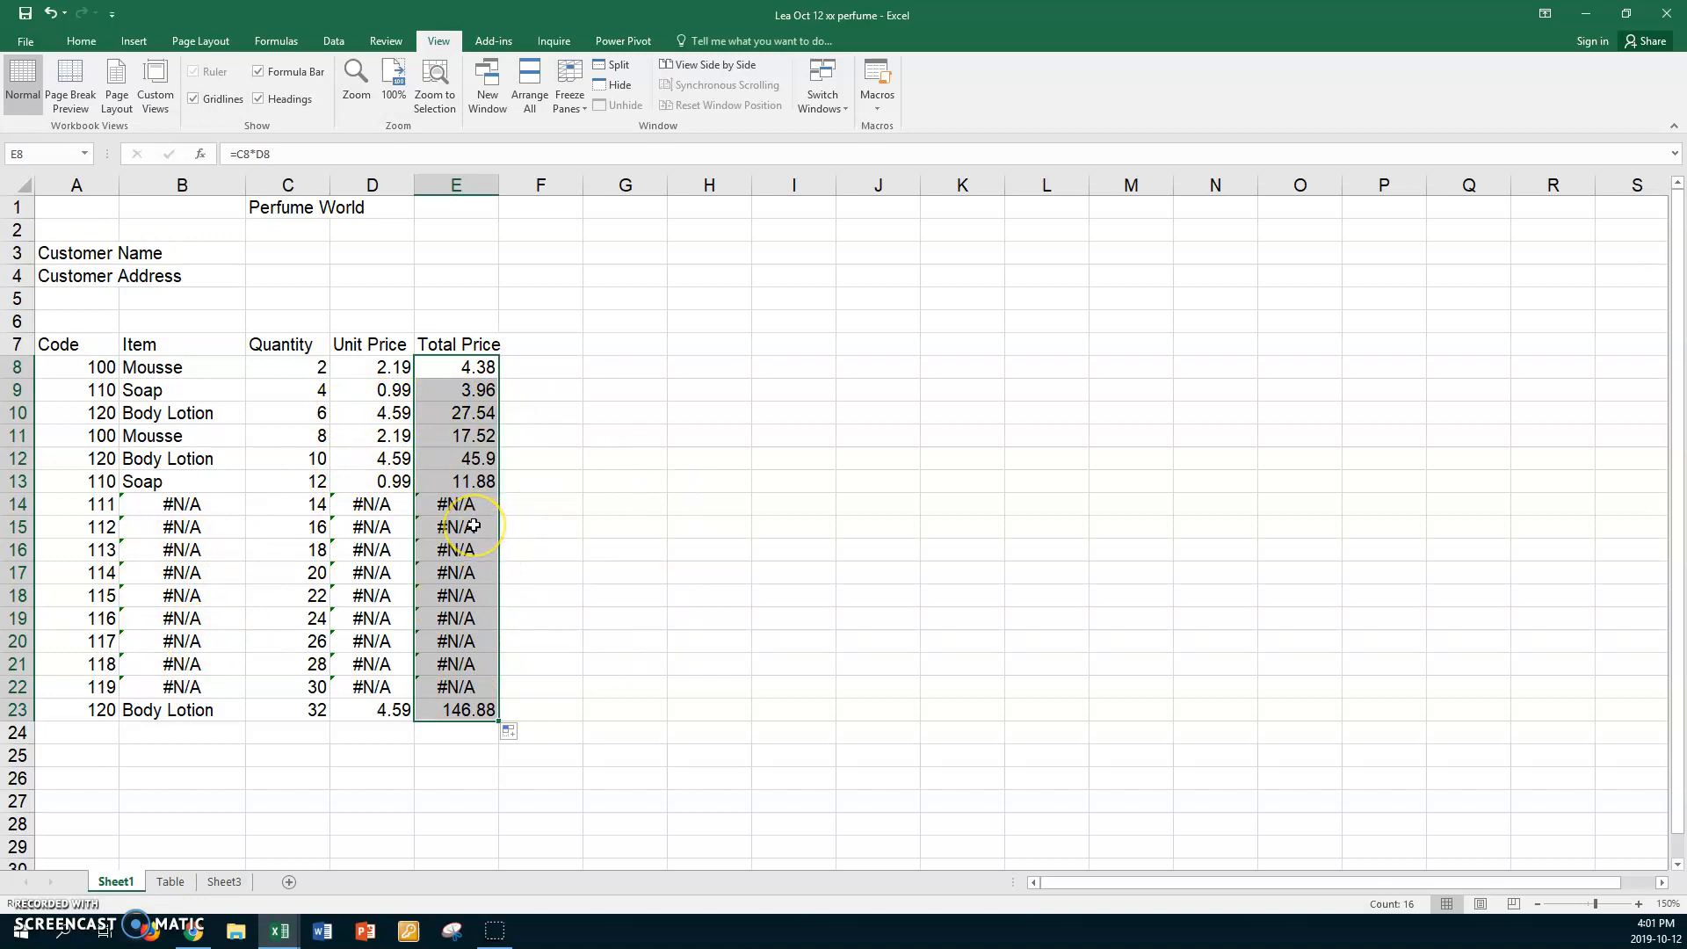
Format D8:E13 as Accounting with two decimals and no currency symbol.
{"action": "left_click_drag", "start_coordinate": [372, 368], "coordinate": [456, 474]}
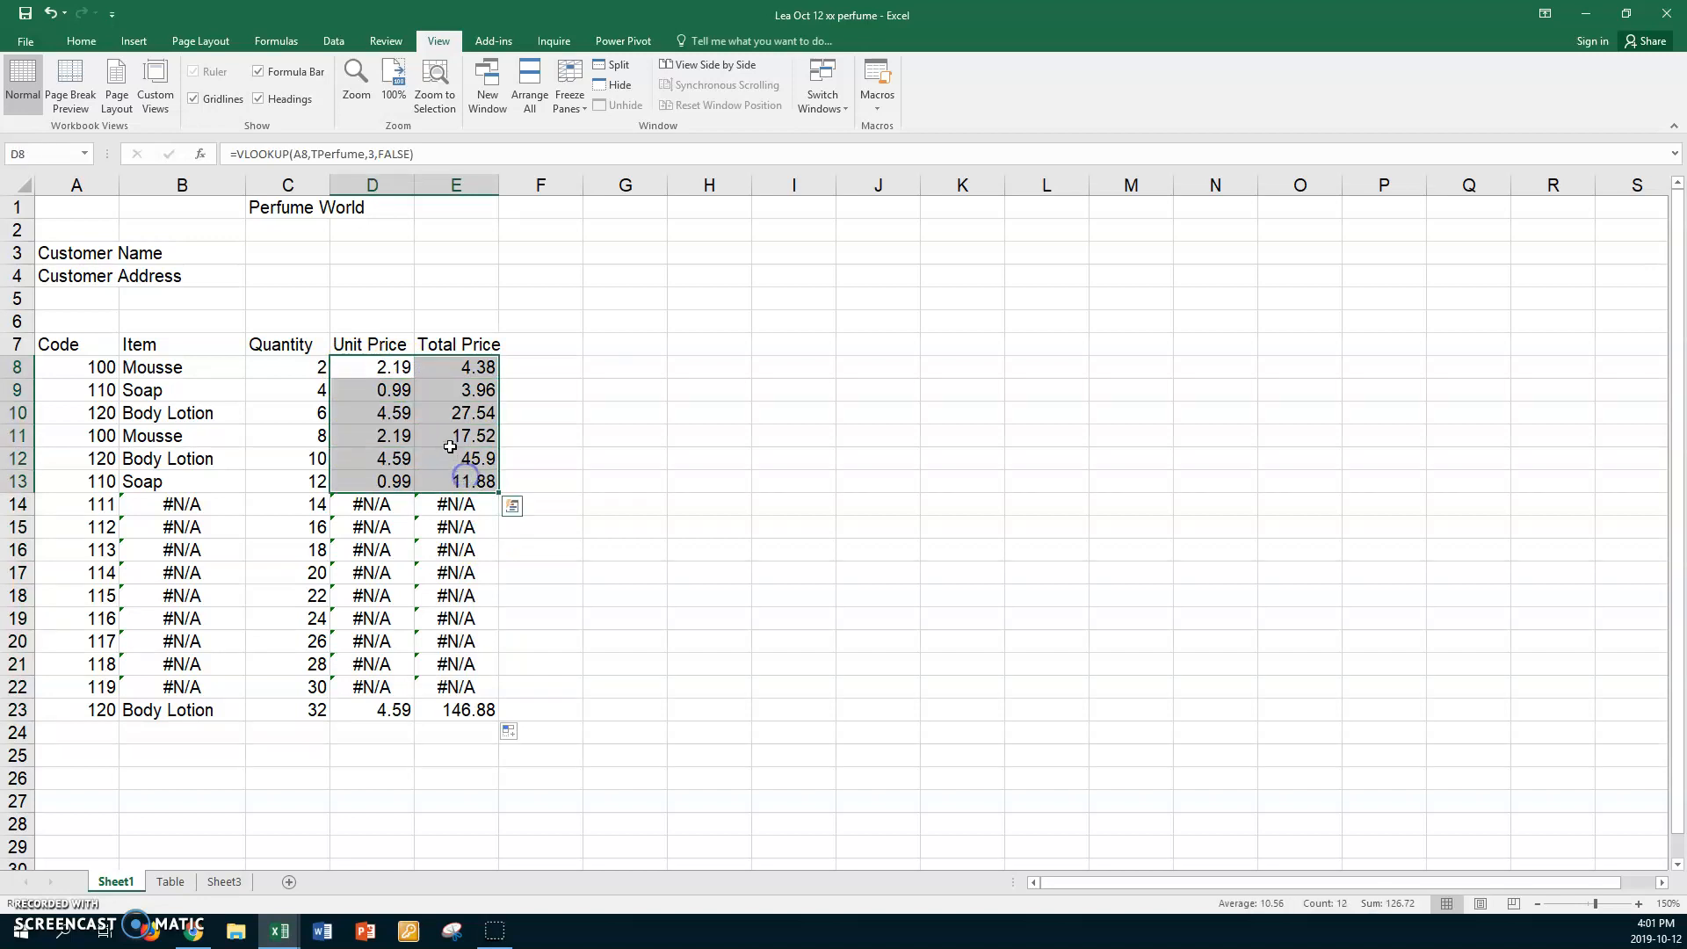
{"action": "right_click", "coordinate": [453, 447]}
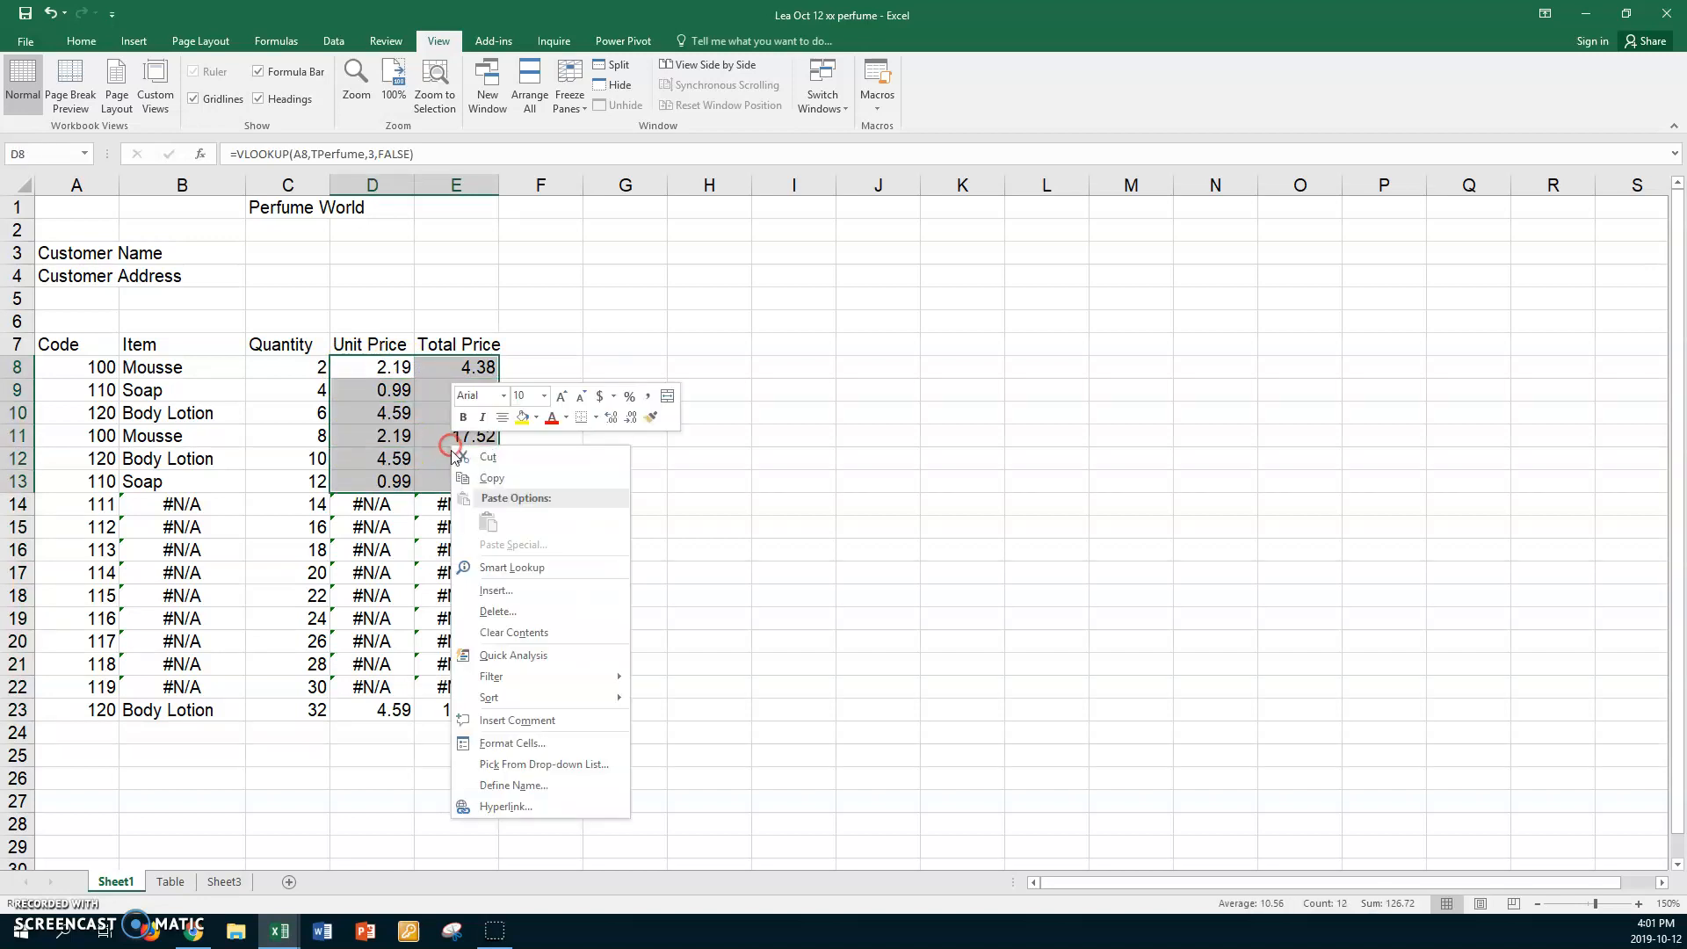
{"action": "left_click", "coordinate": [515, 744]}
{"action": "left_click", "coordinate": [334, 615]}
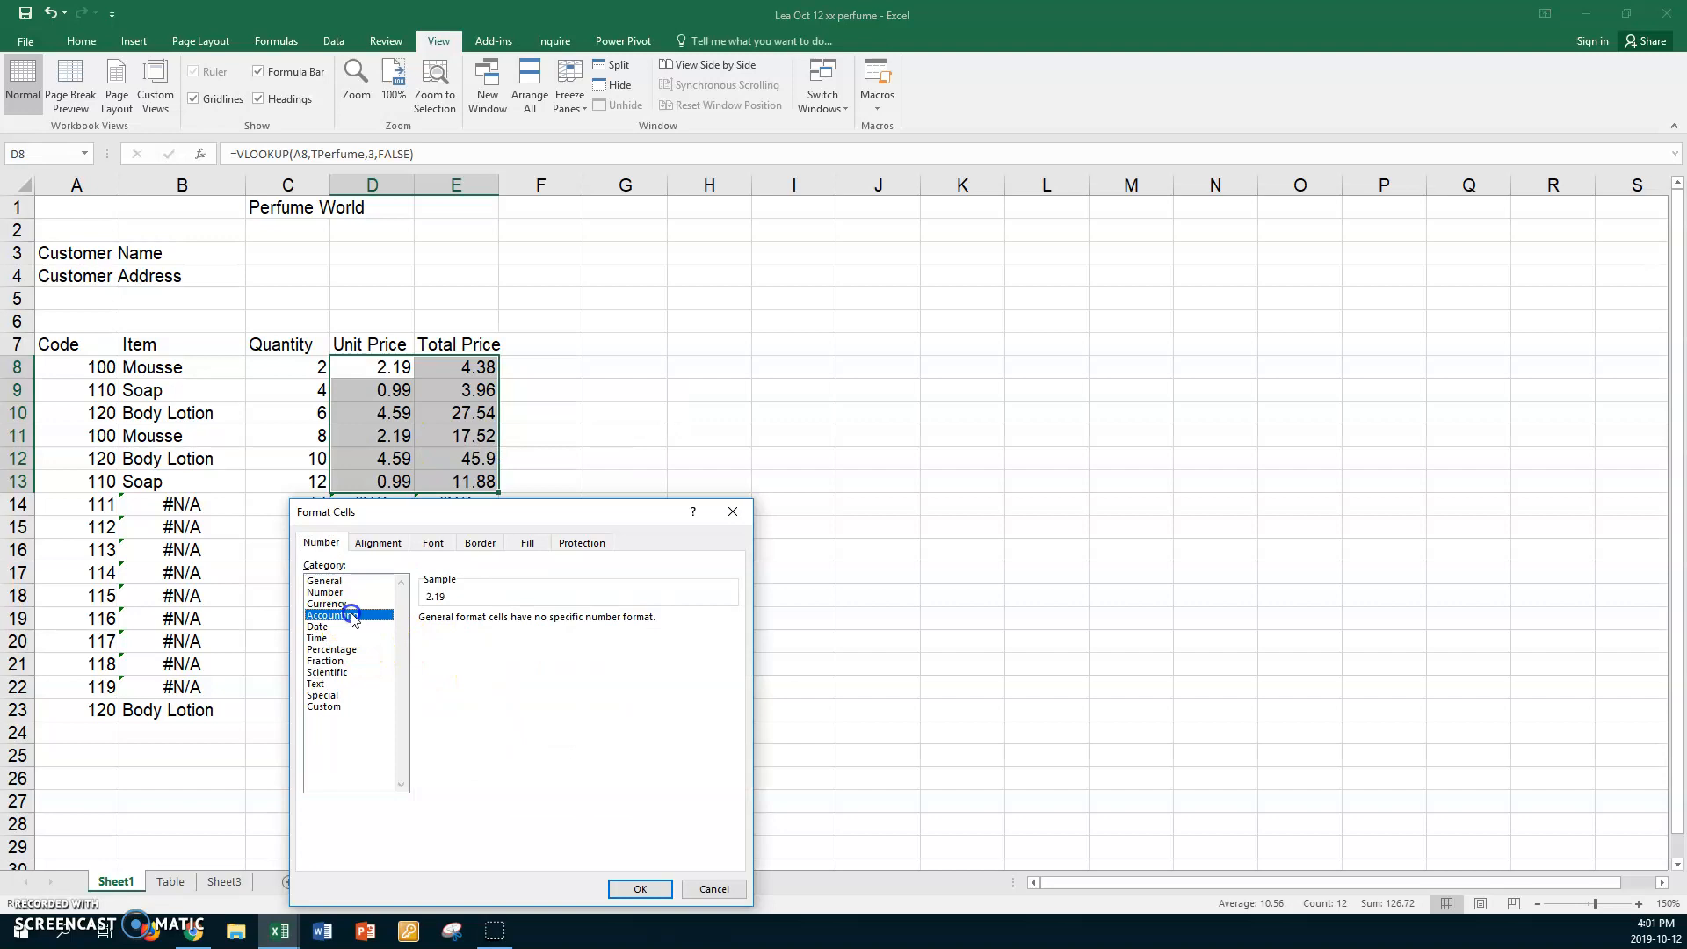
{"action": "left_click", "coordinate": [731, 640]}
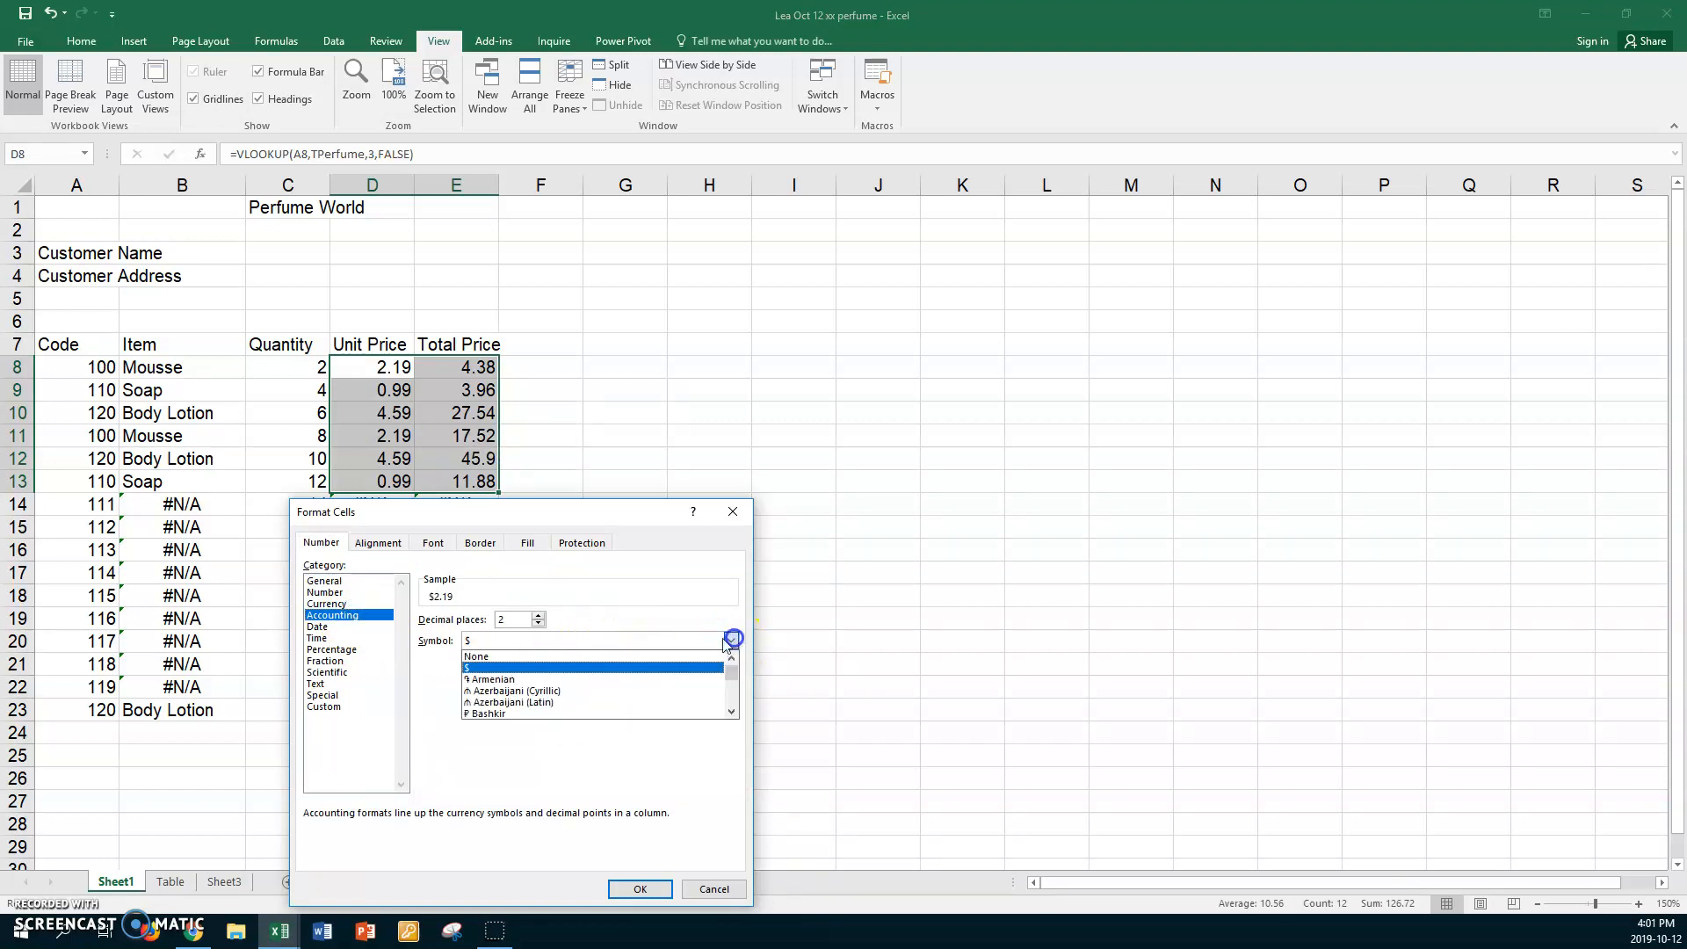
{"action": "left_click", "coordinate": [509, 654]}
{"action": "left_click", "coordinate": [639, 889]}
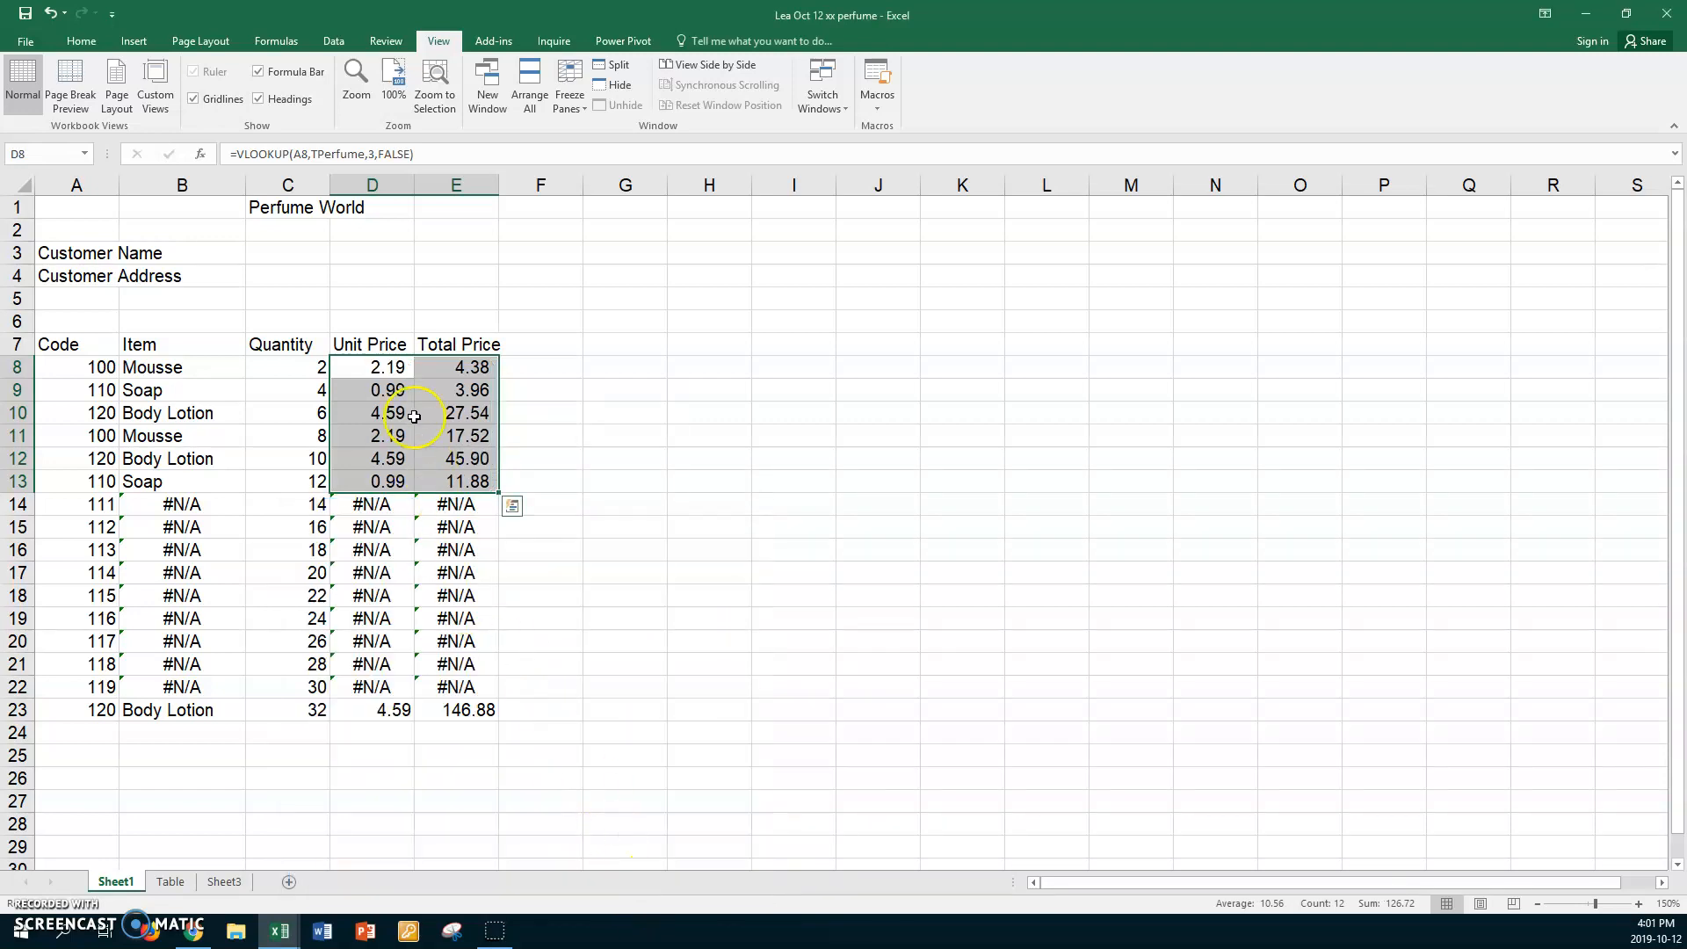
Copy D8's number format to D23 with Format Painter.
{"action": "left_click", "coordinate": [369, 368]}
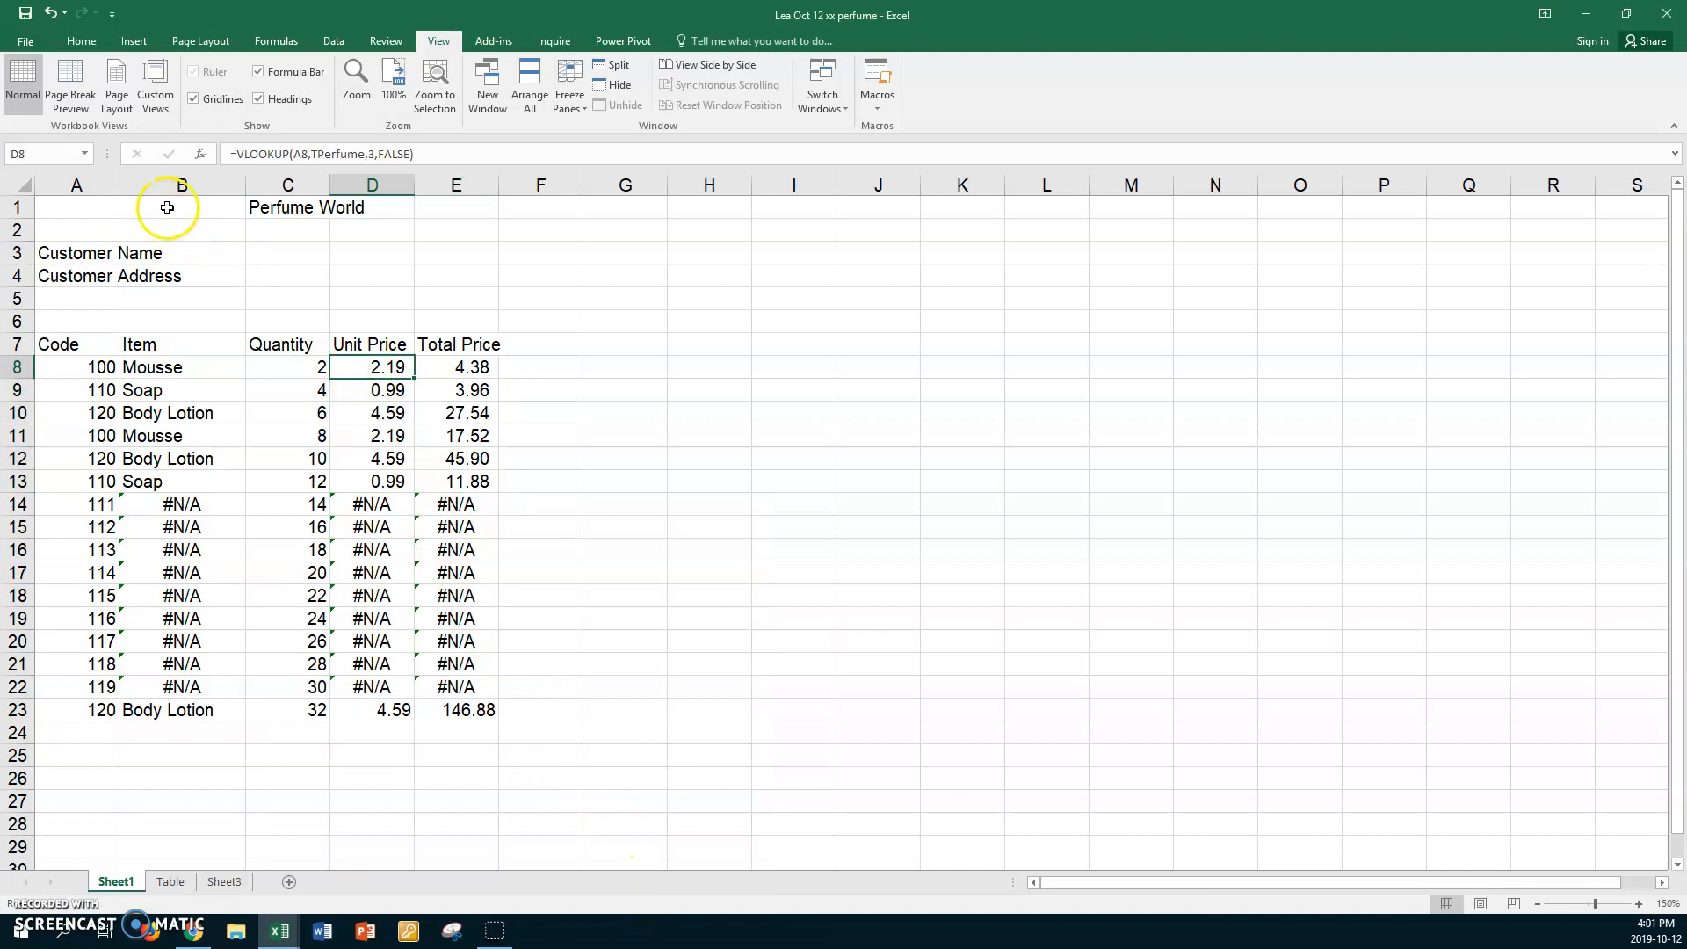
{"action": "left_click", "coordinate": [81, 41]}
{"action": "left_click", "coordinate": [77, 106]}
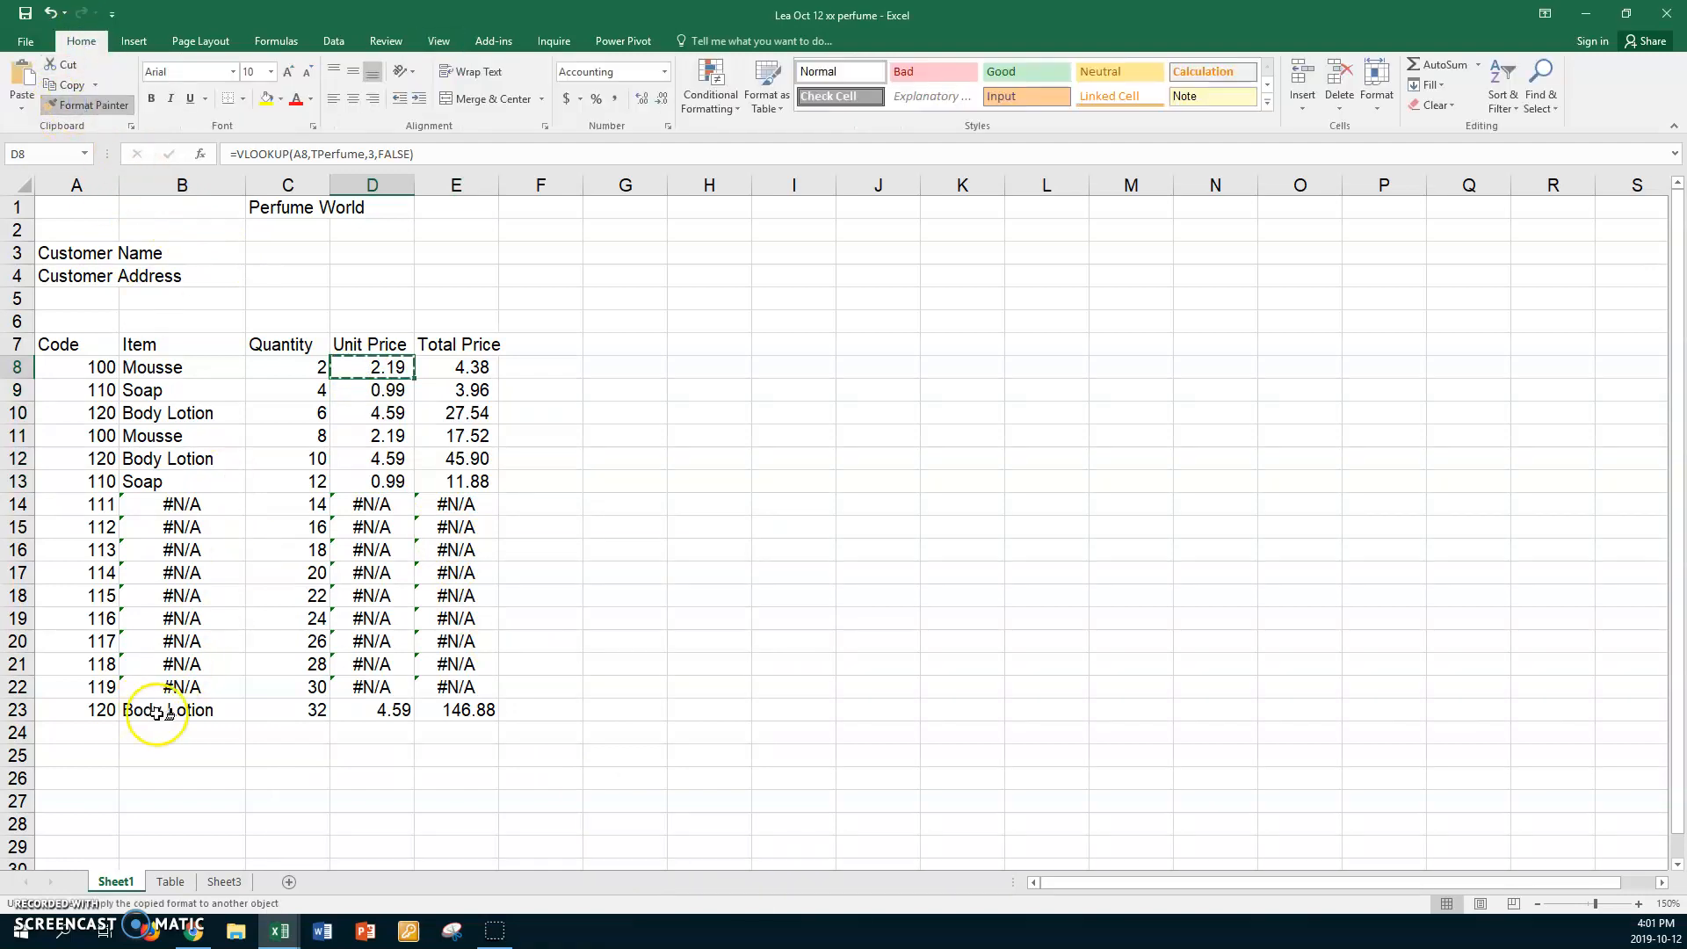
{"action": "left_click", "coordinate": [380, 709]}
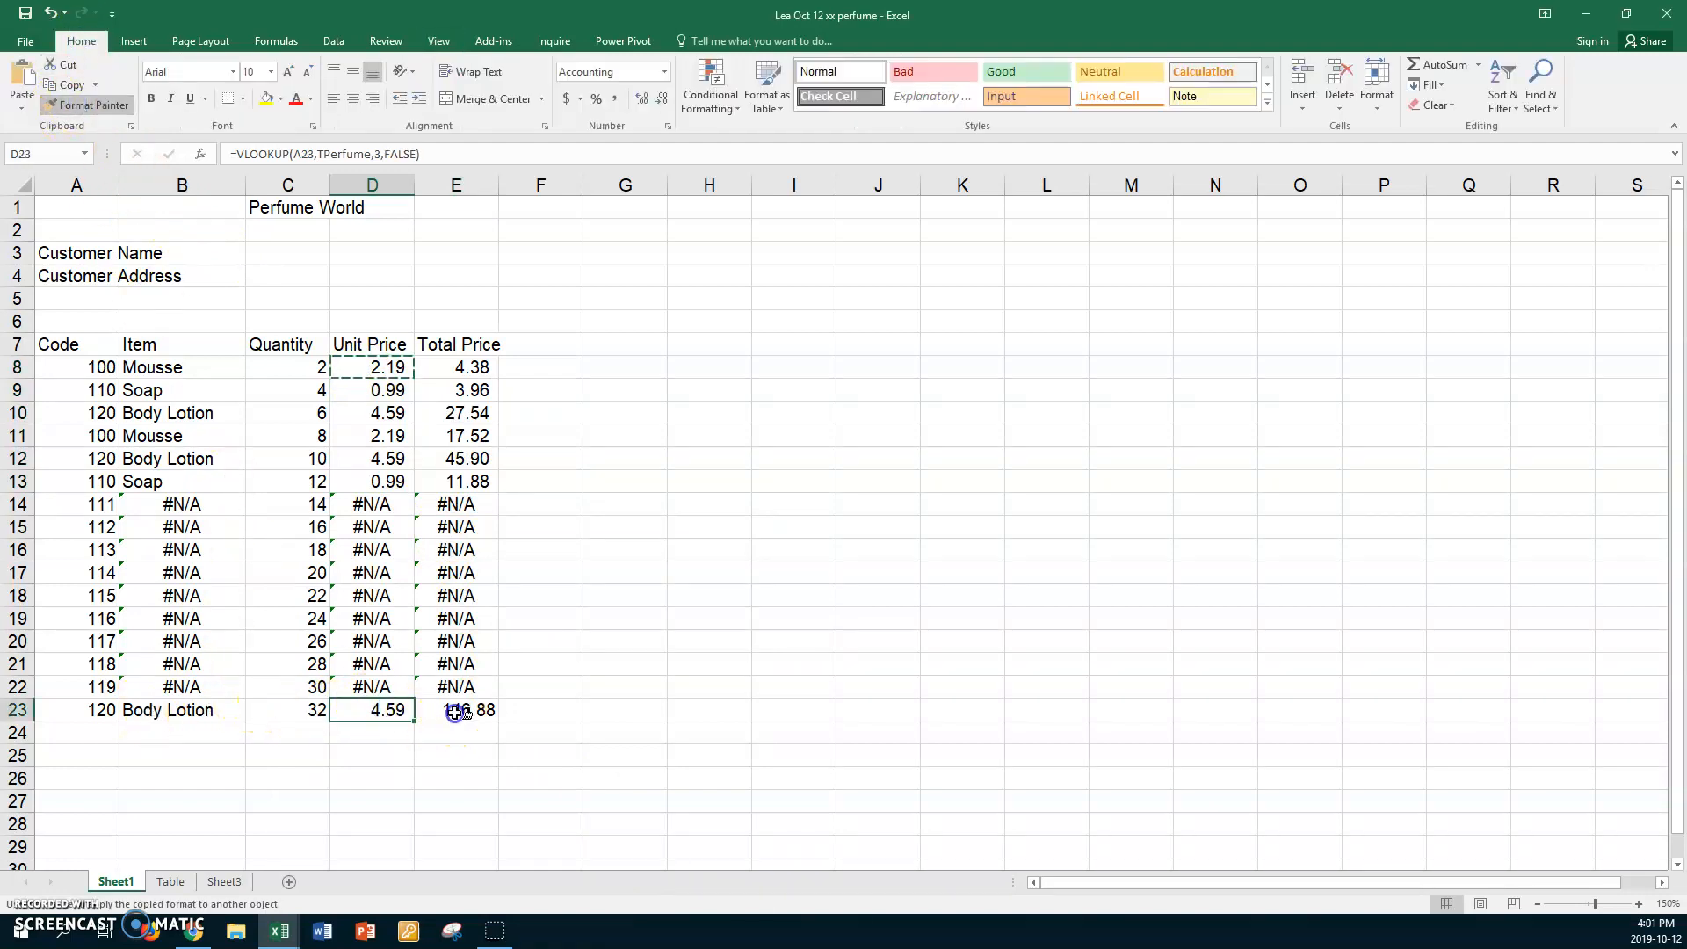
{"action": "left_click", "coordinate": [465, 709]}
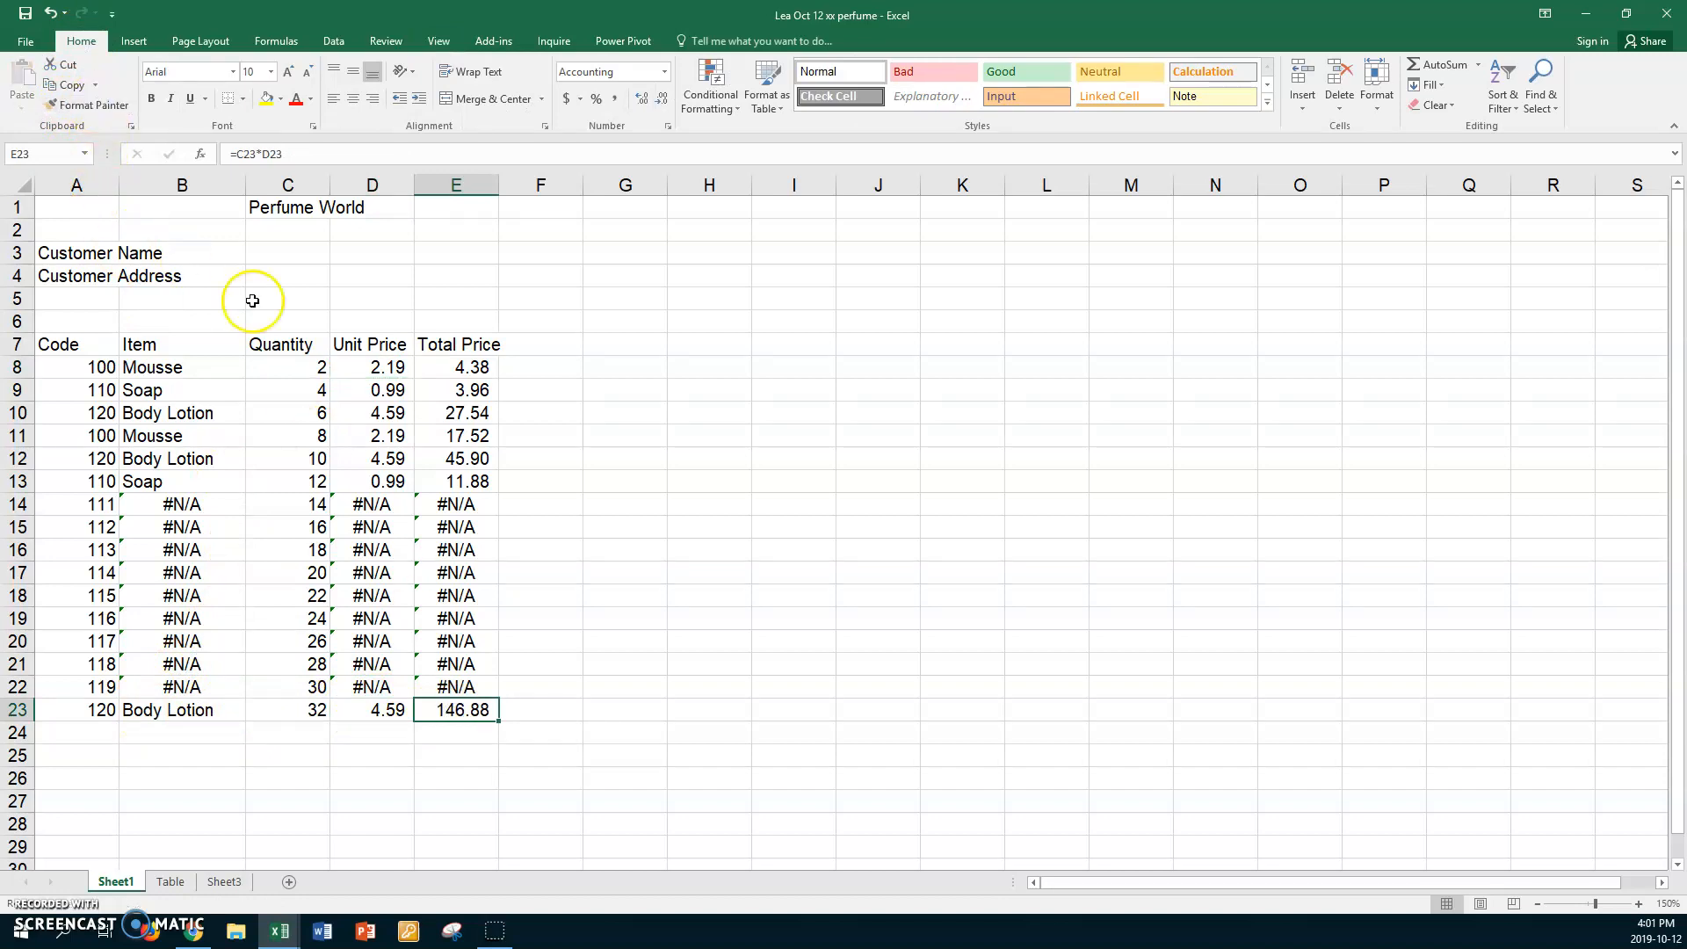
Give D8:E8 the Accounting format with a $ symbol.
{"action": "left_click", "coordinate": [363, 368]}
{"action": "left_click_drag", "start_coordinate": [363, 367], "coordinate": [436, 367]}
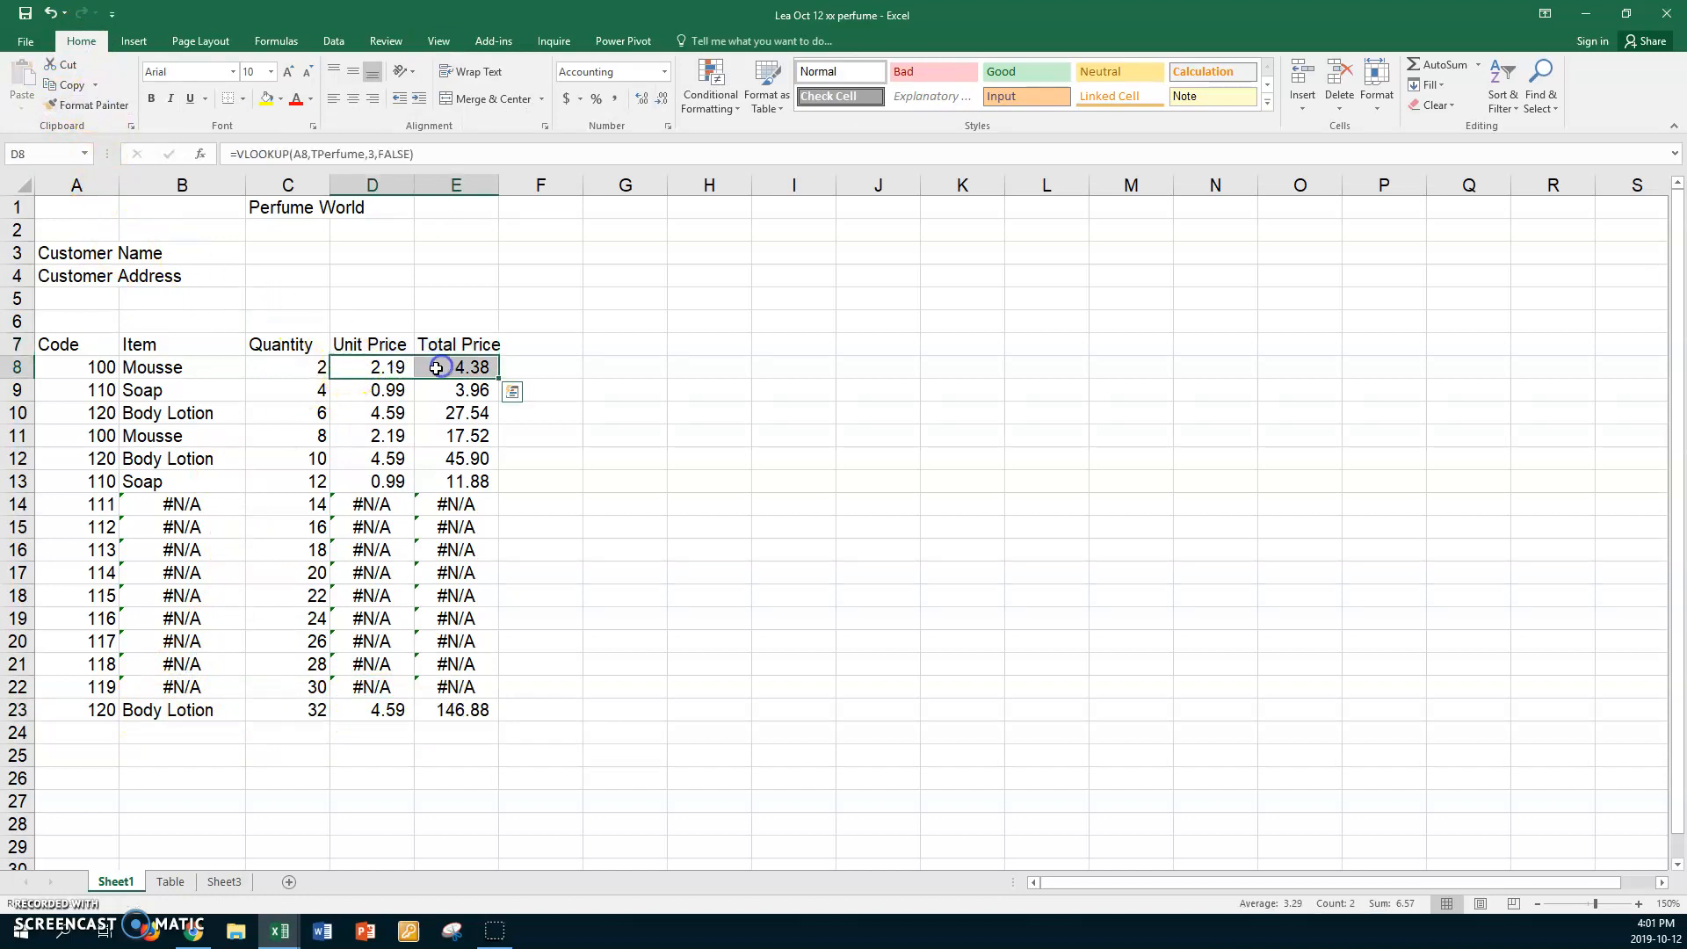
{"action": "right_click", "coordinate": [435, 367]}
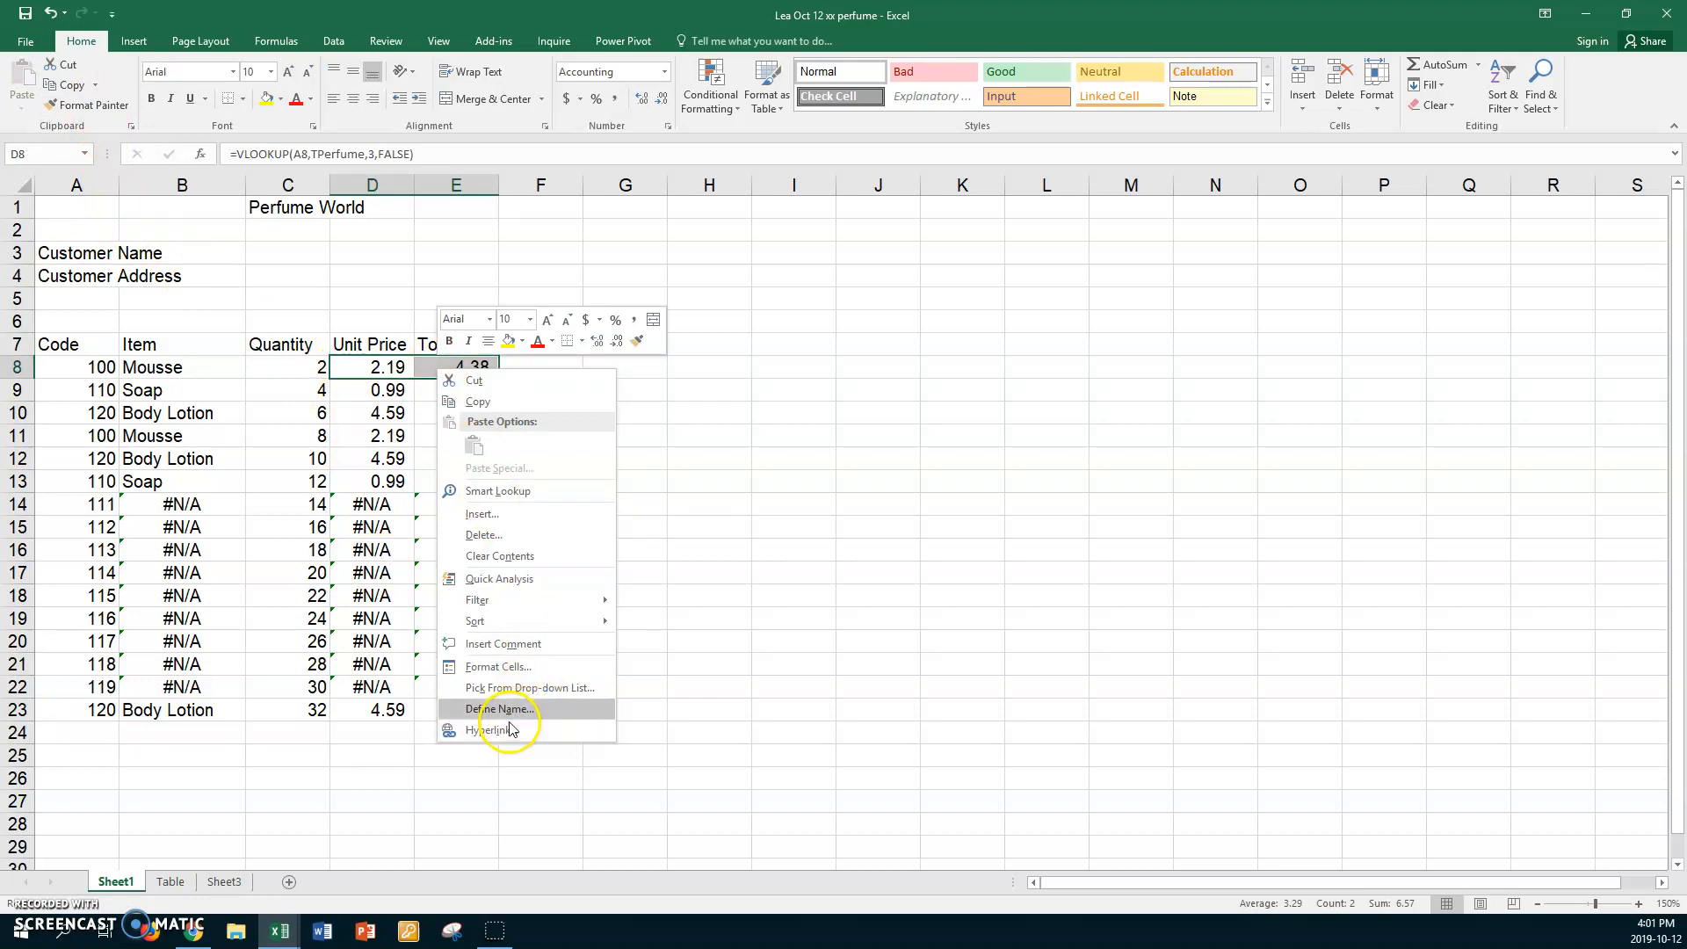
{"action": "left_click", "coordinate": [497, 667]}
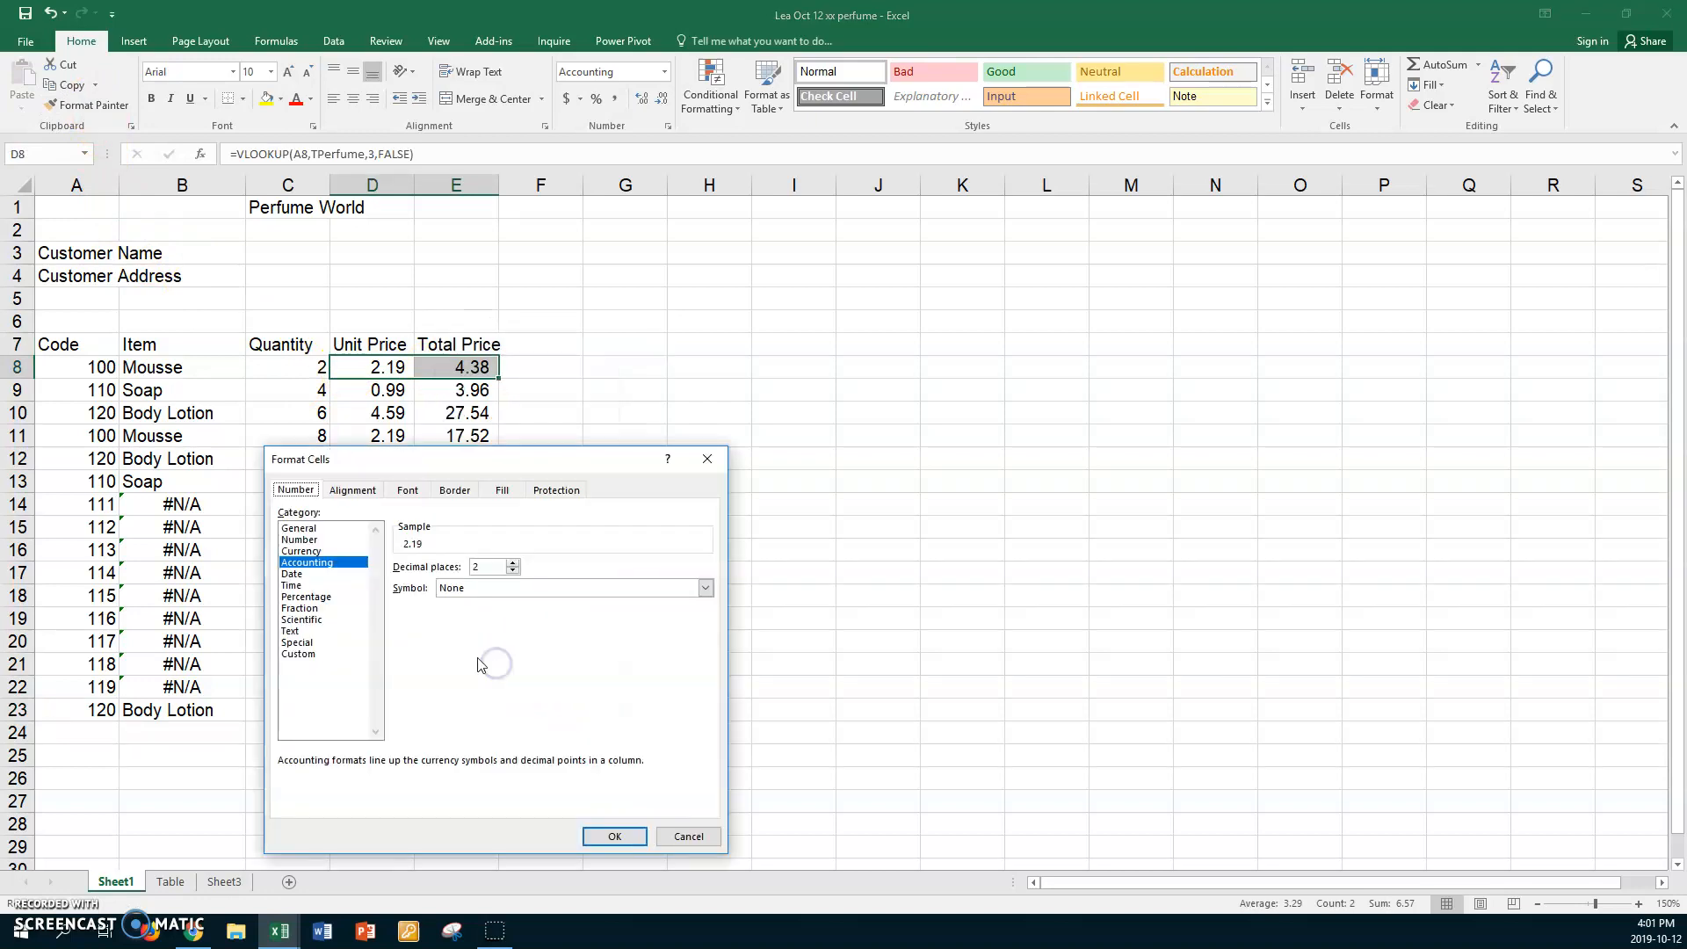
{"action": "left_click", "coordinate": [705, 587]}
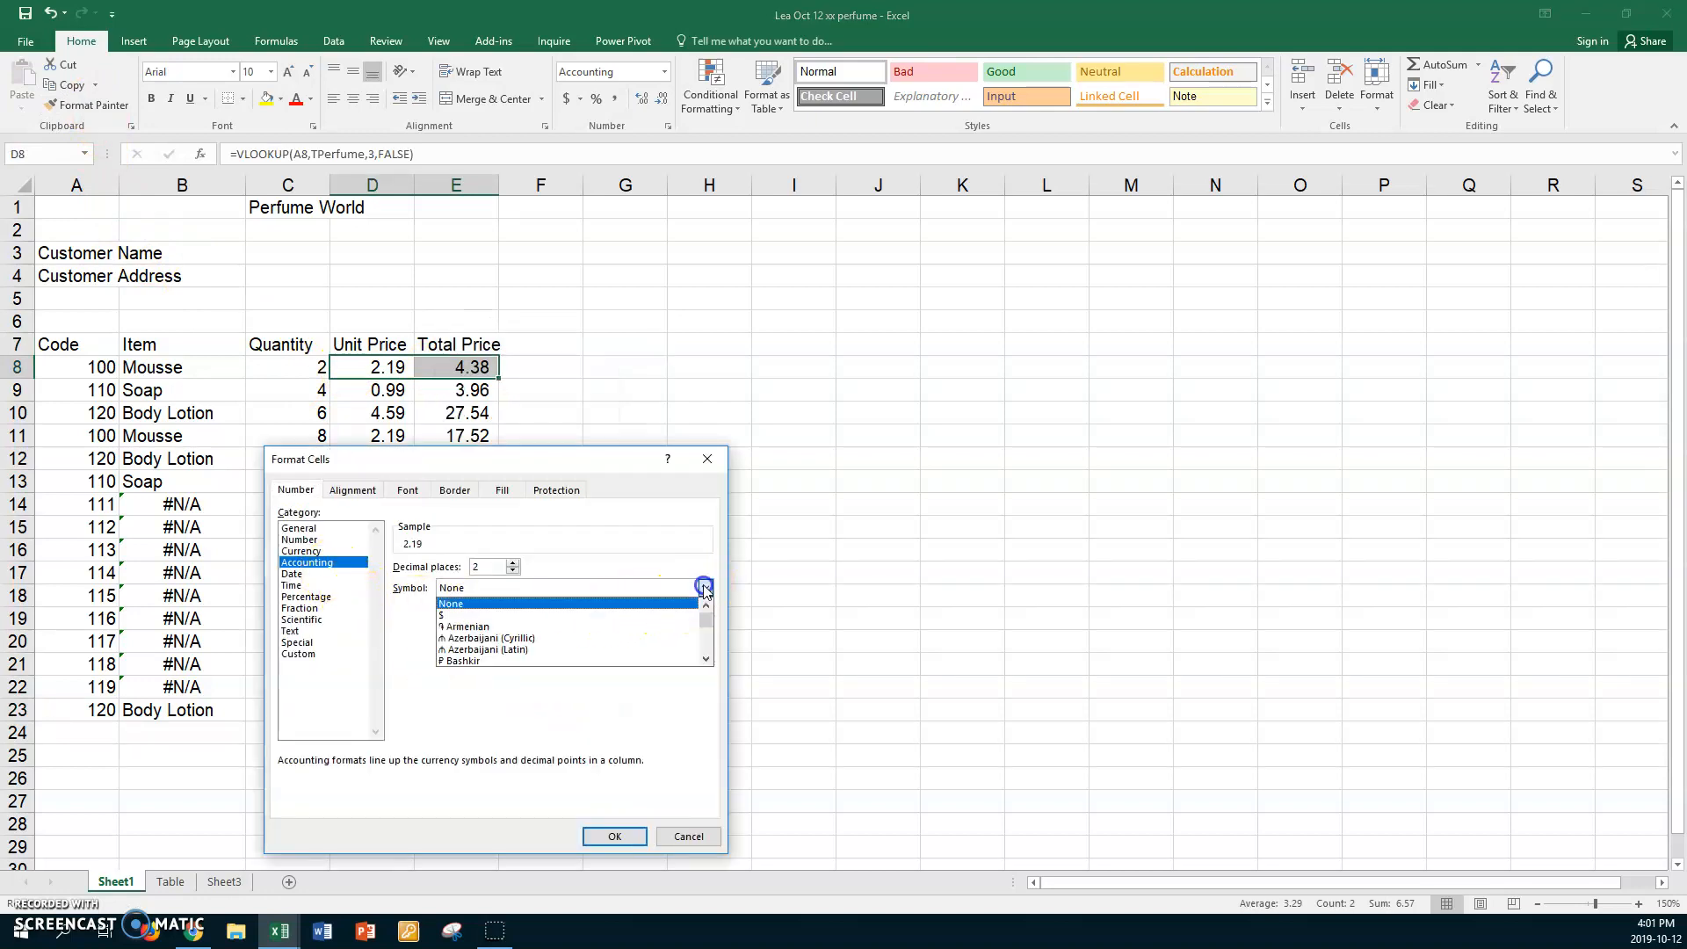
{"action": "left_click", "coordinate": [456, 615]}
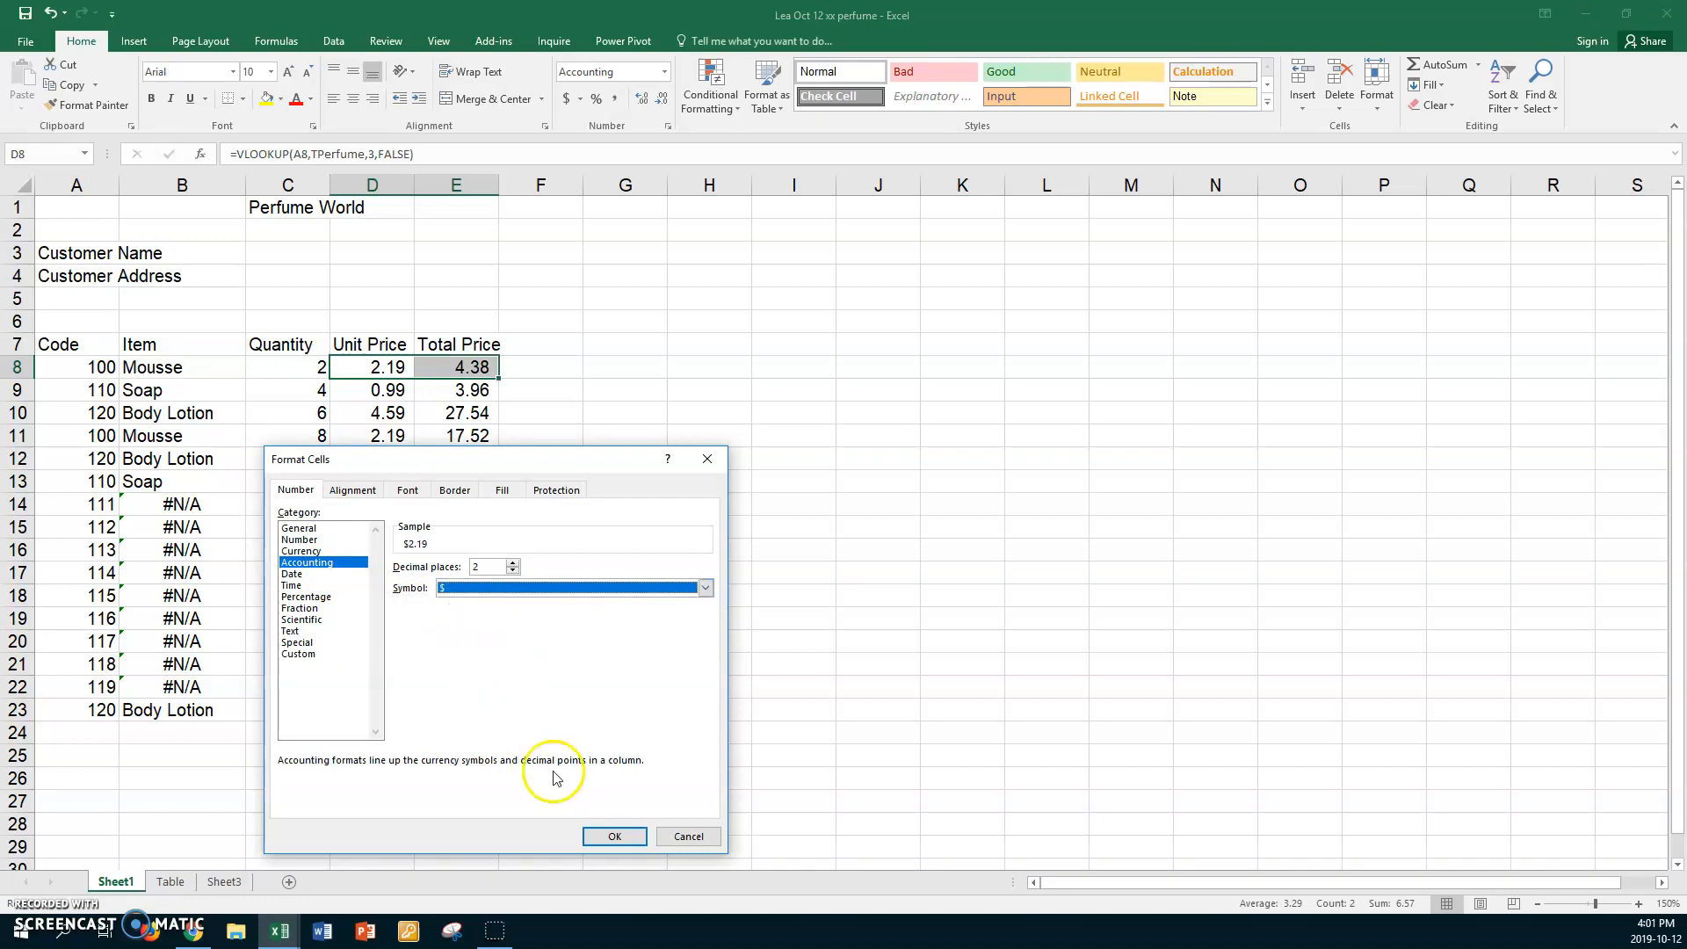
{"action": "left_click", "coordinate": [608, 836]}
{"action": "left_click", "coordinate": [535, 344]}
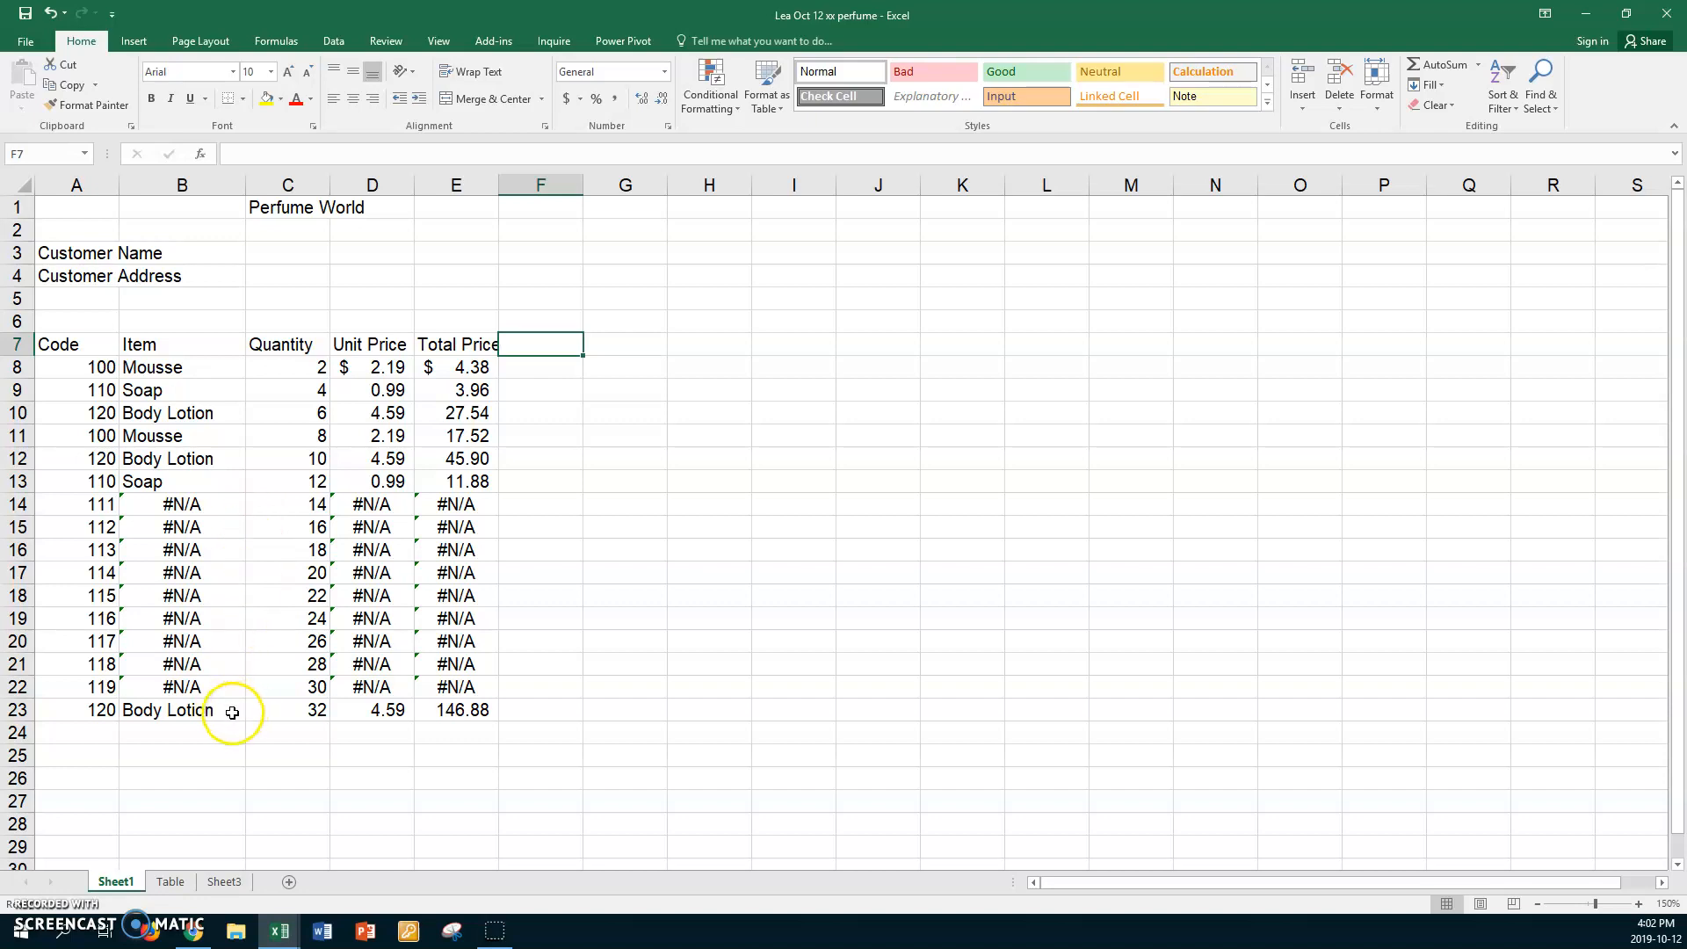
Add a comment to B13: 'We are missing numbers for the soap products. Please lookup these values.'.
{"action": "left_click", "coordinate": [217, 484]}
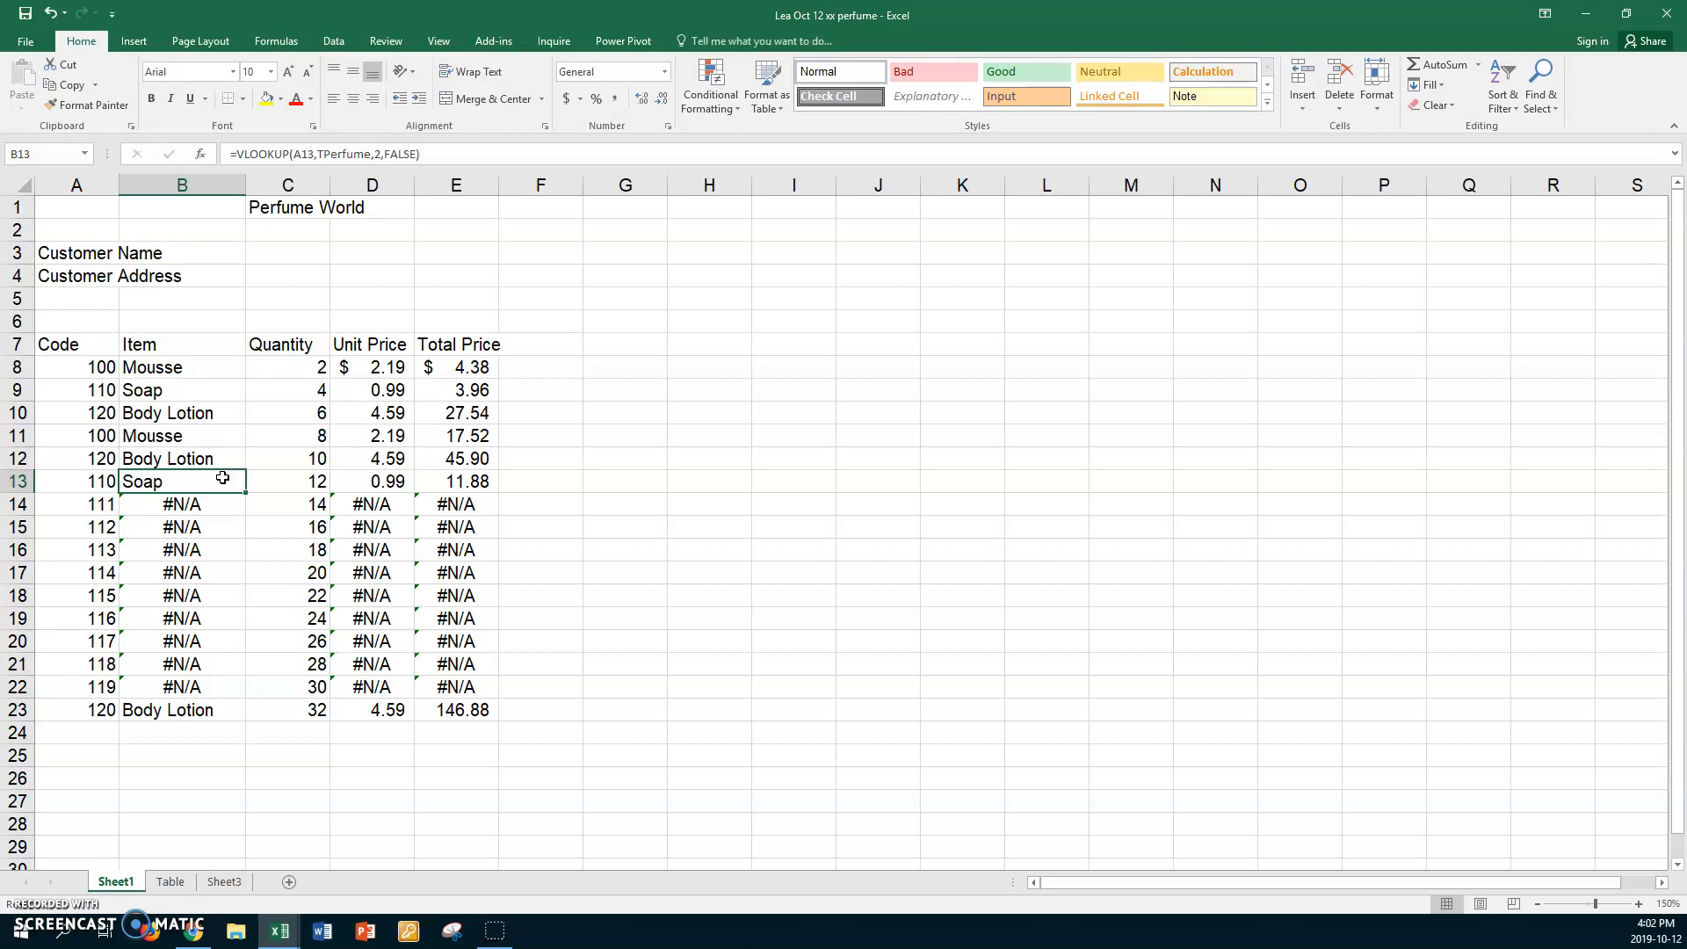
{"action": "right_click", "coordinate": [223, 480]}
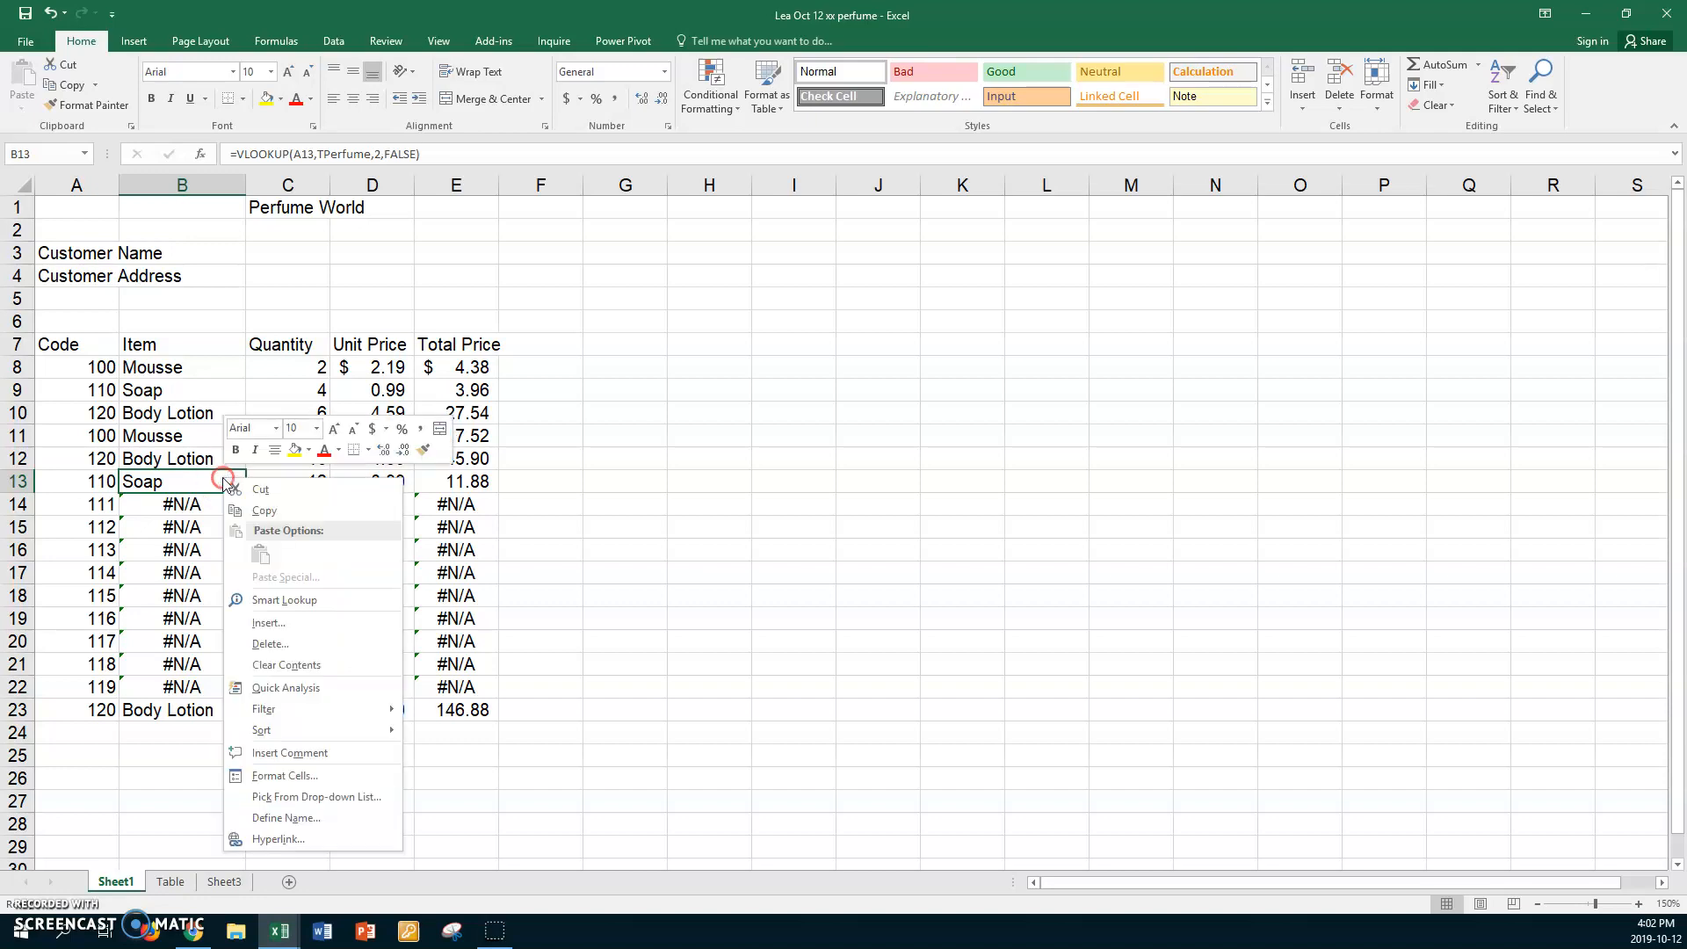
{"action": "left_click", "coordinate": [287, 754]}
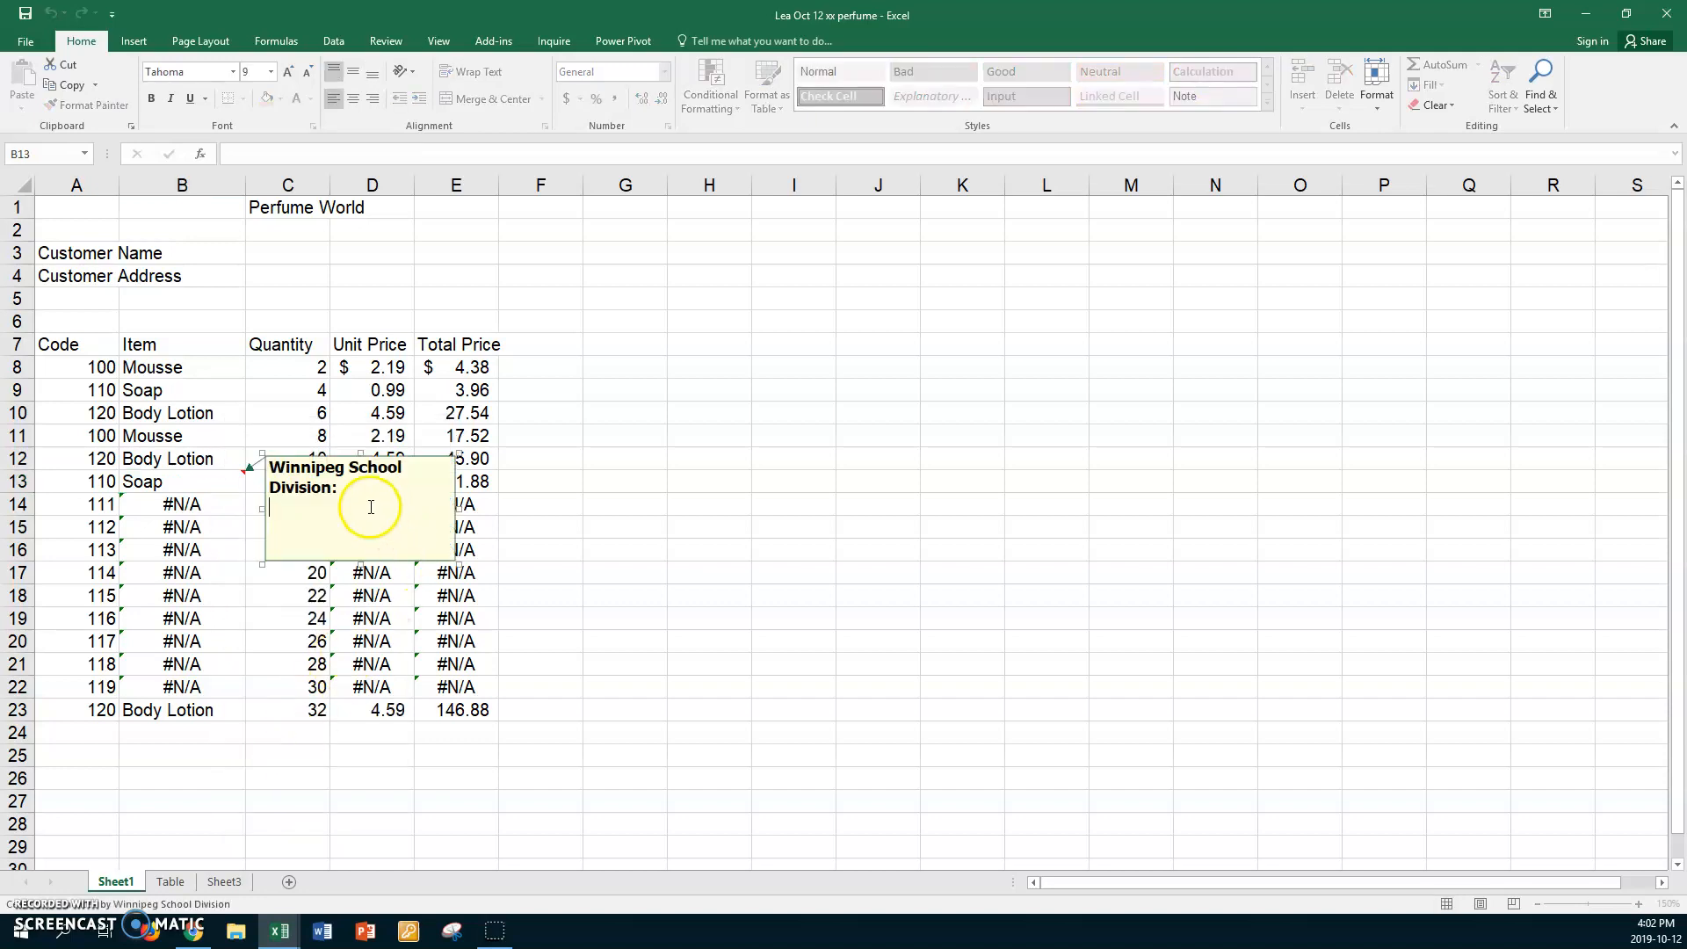
{"action": "left_click_drag", "start_coordinate": [269, 466], "coordinate": [385, 489]}
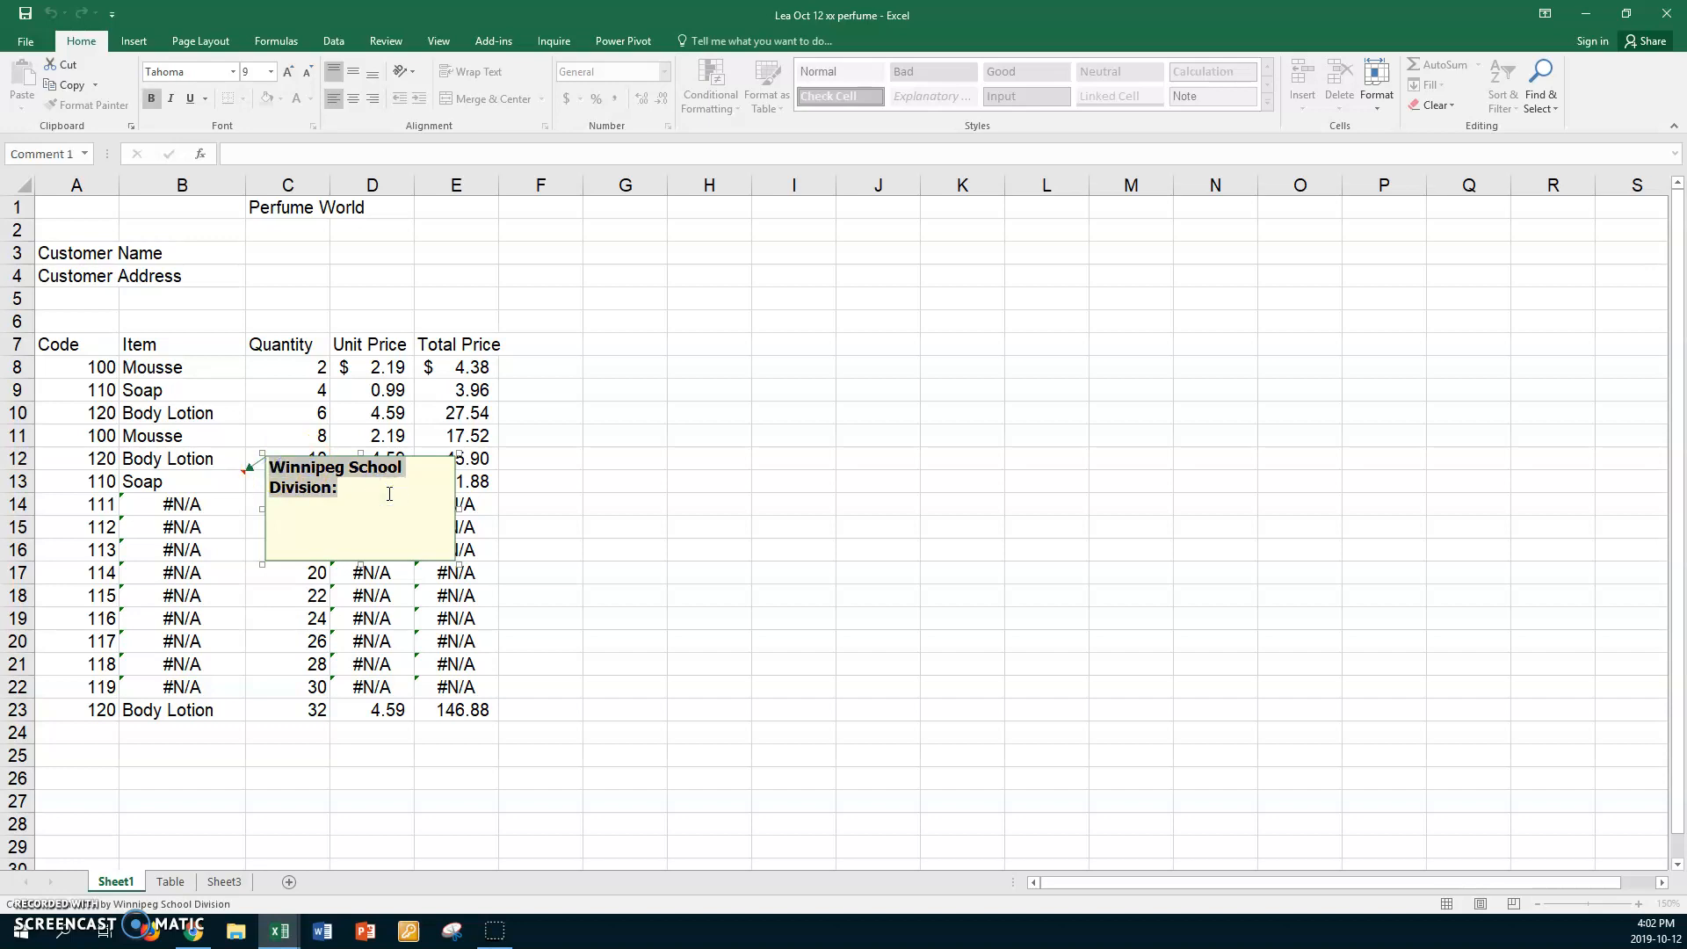
{"action": "type", "text": "We are missing nu"}
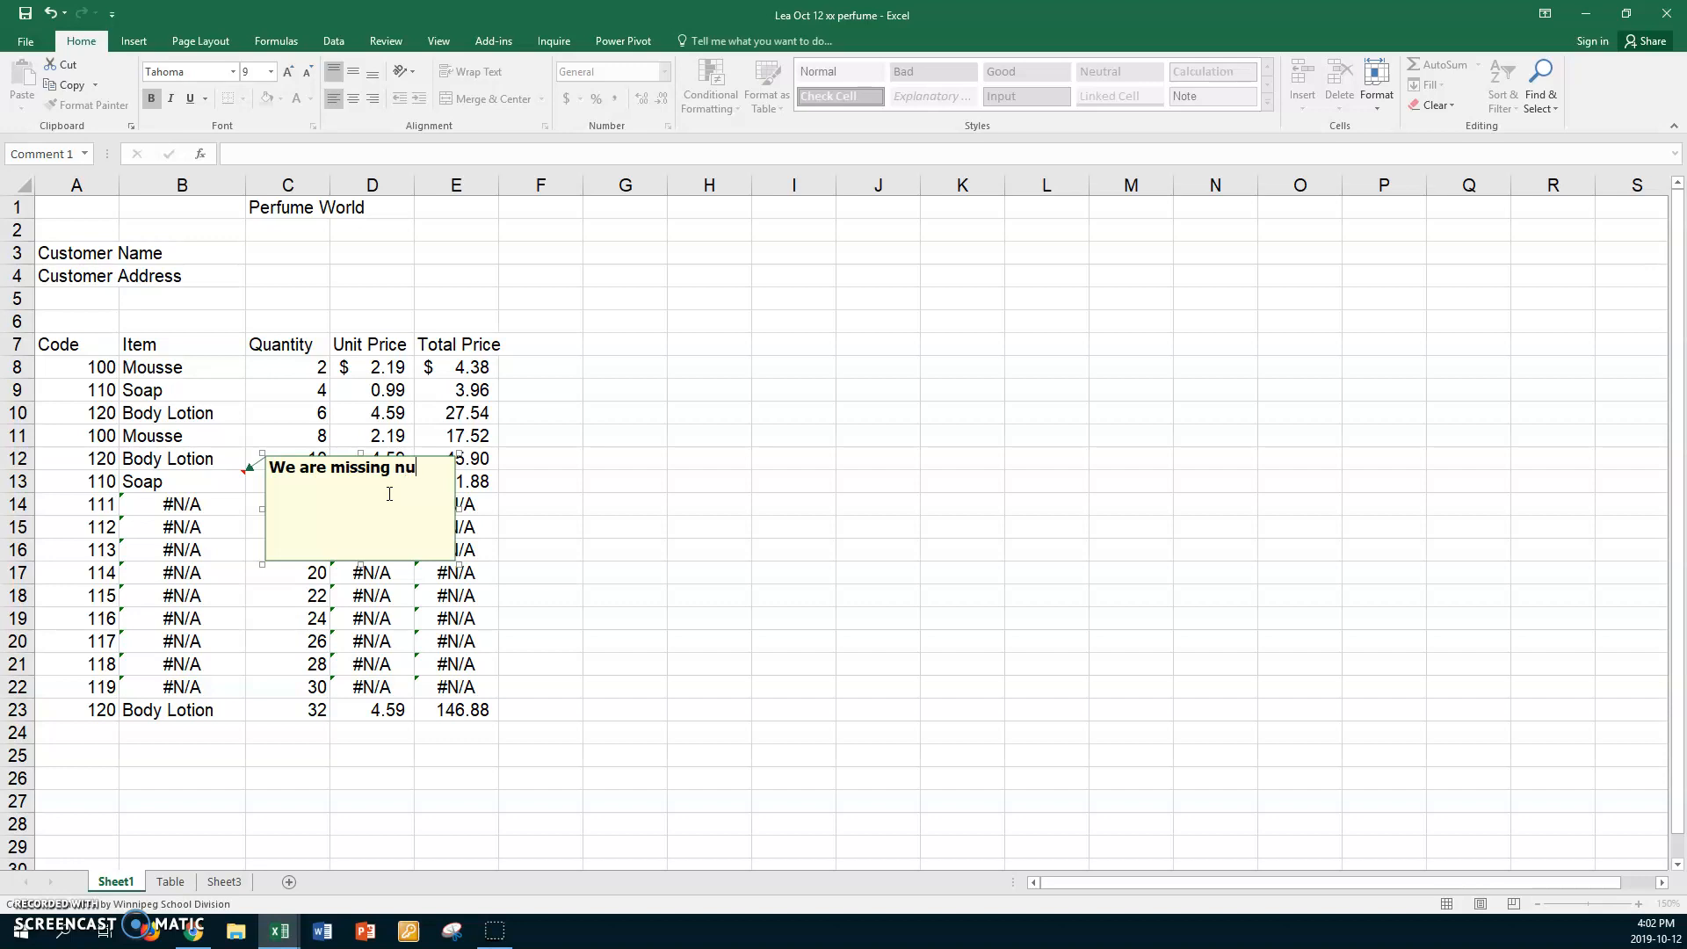
{"action": "type", "text": "ber"}
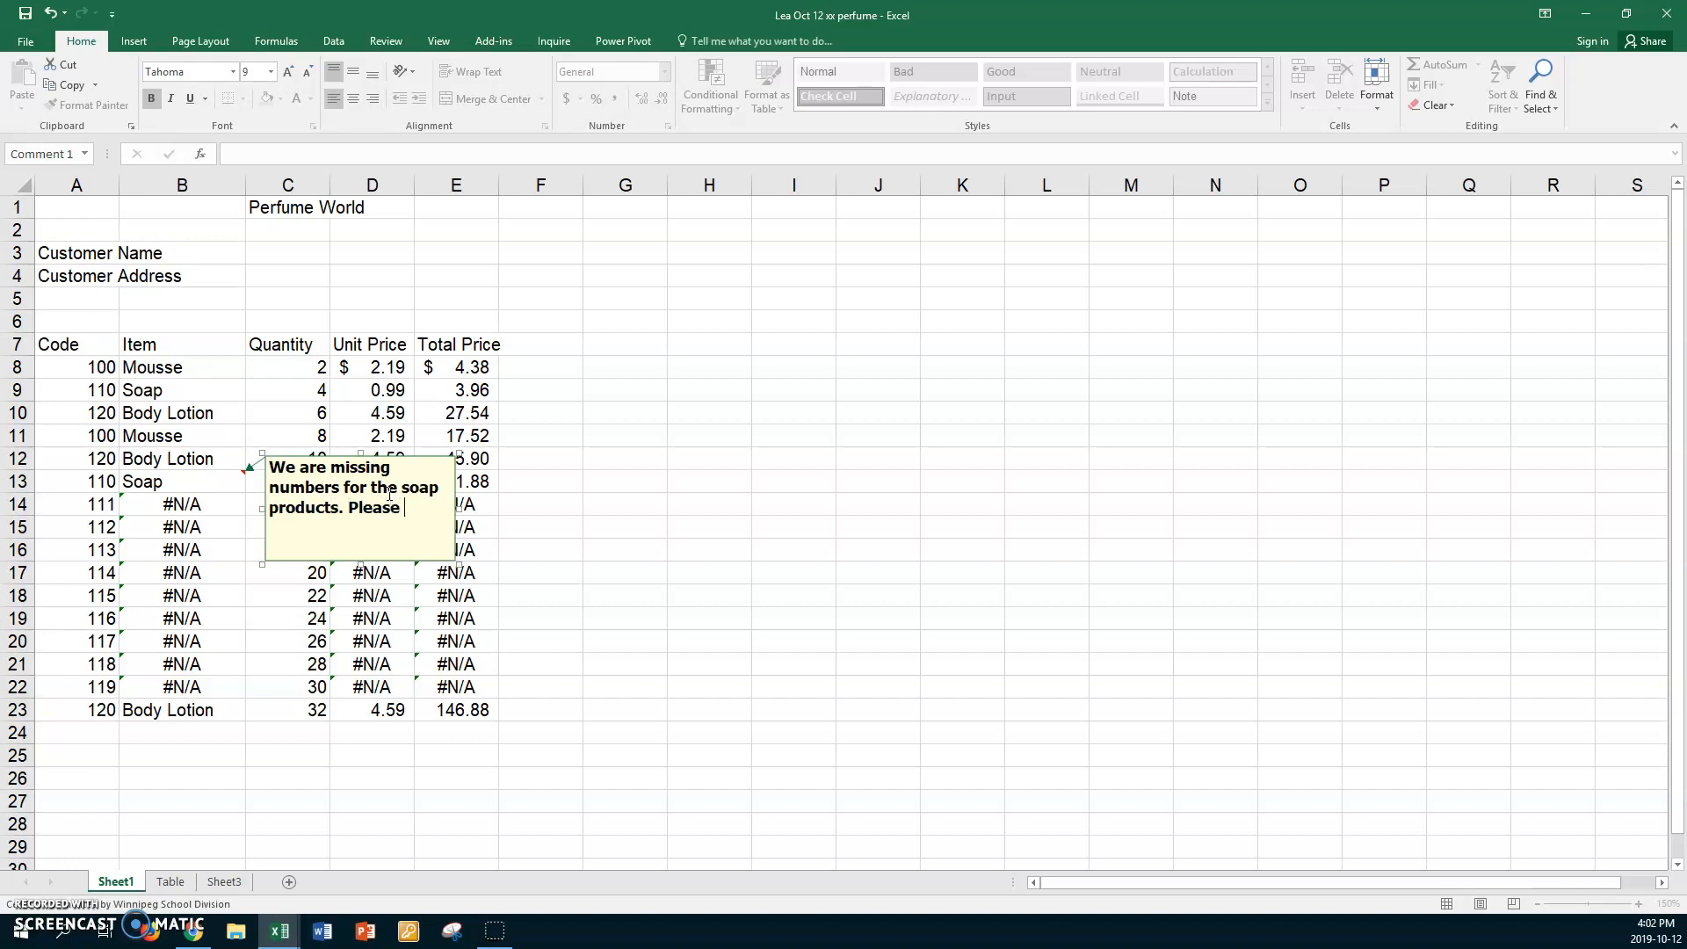
{"action": "type", "text": "p these values."}
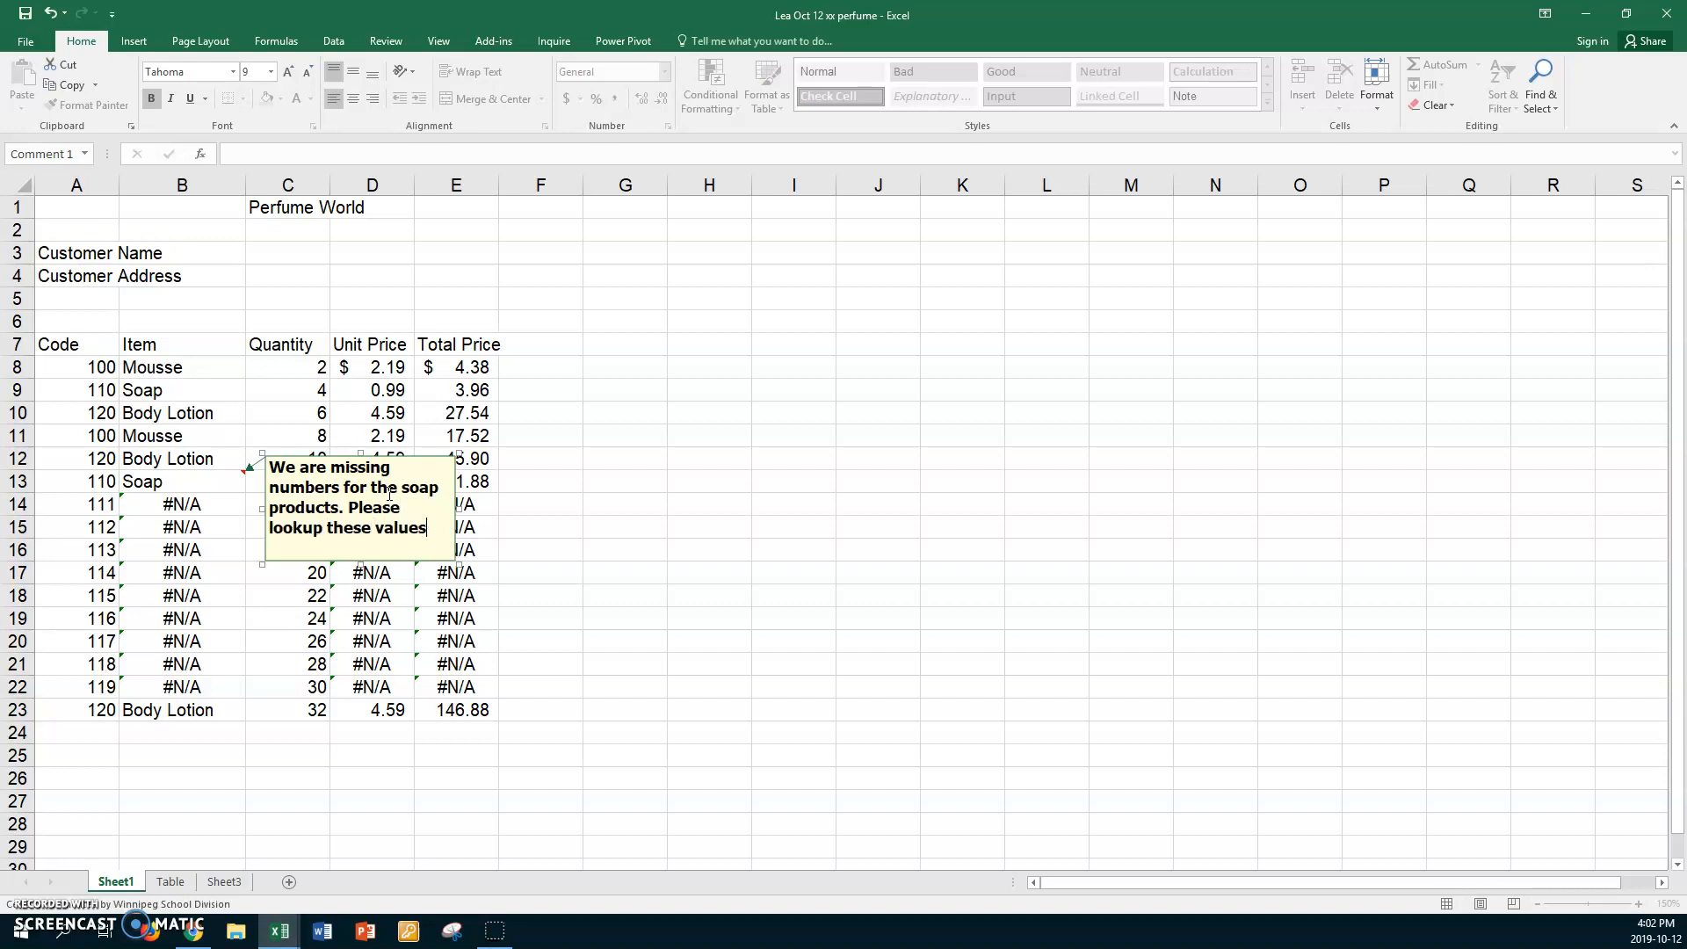
{"action": "left_click", "coordinate": [558, 528]}
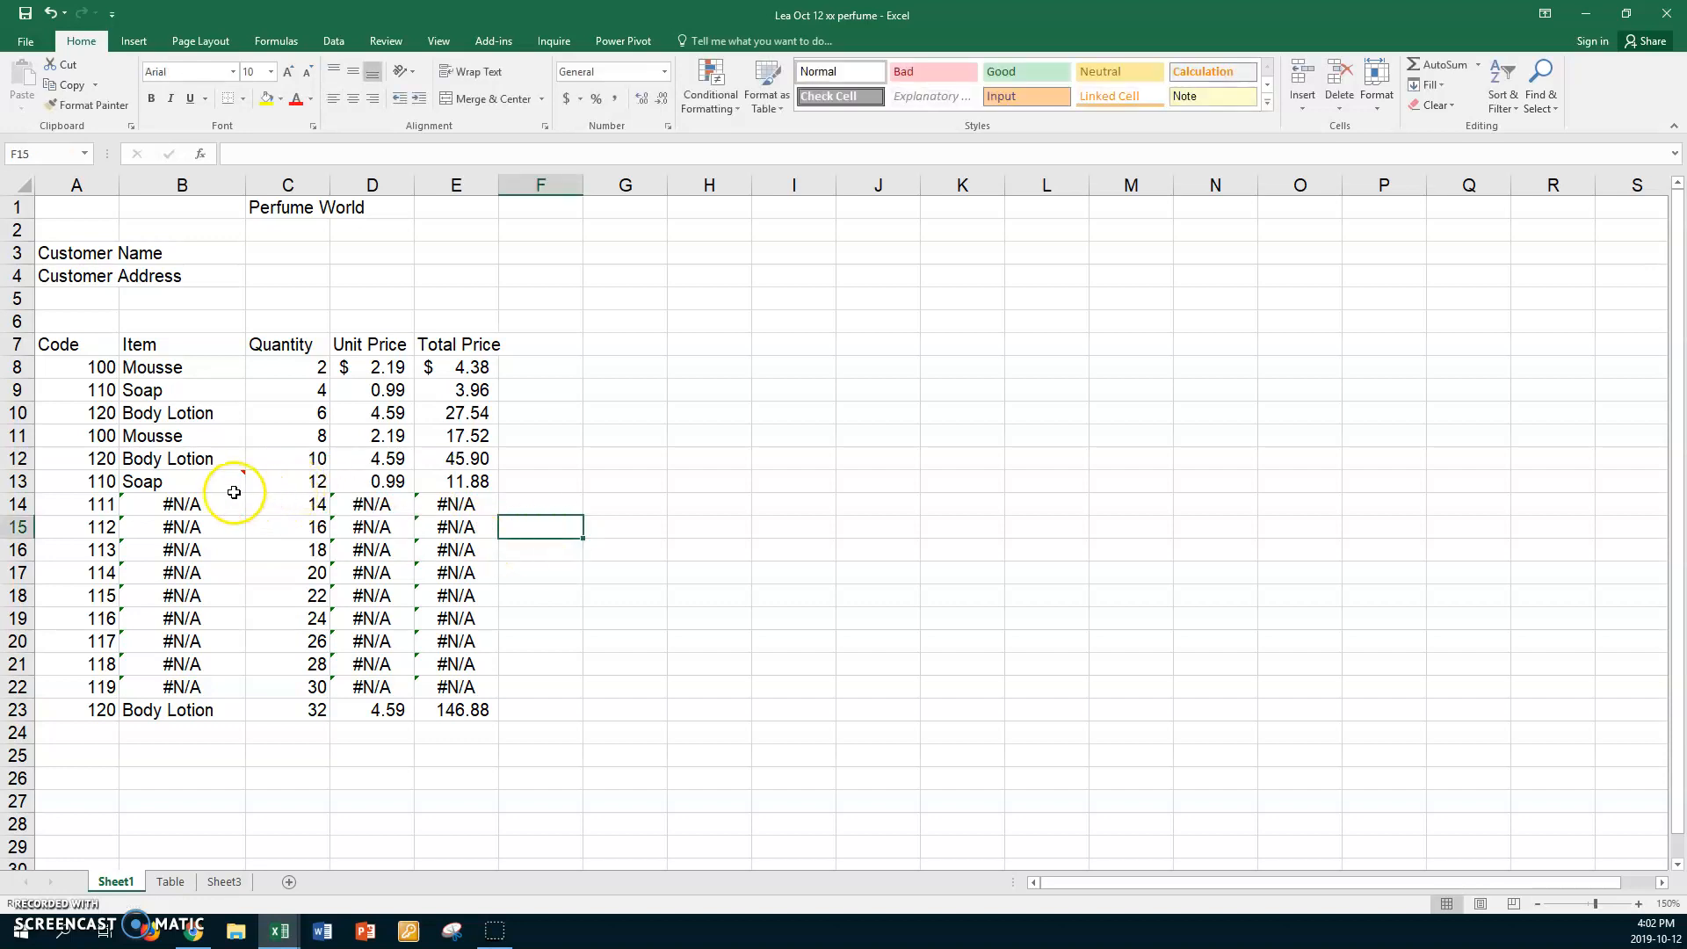
Turn on Show/Hide Comments for B13 so its note stays displayed.
{"action": "mouse_move", "coordinate": [227, 480]}
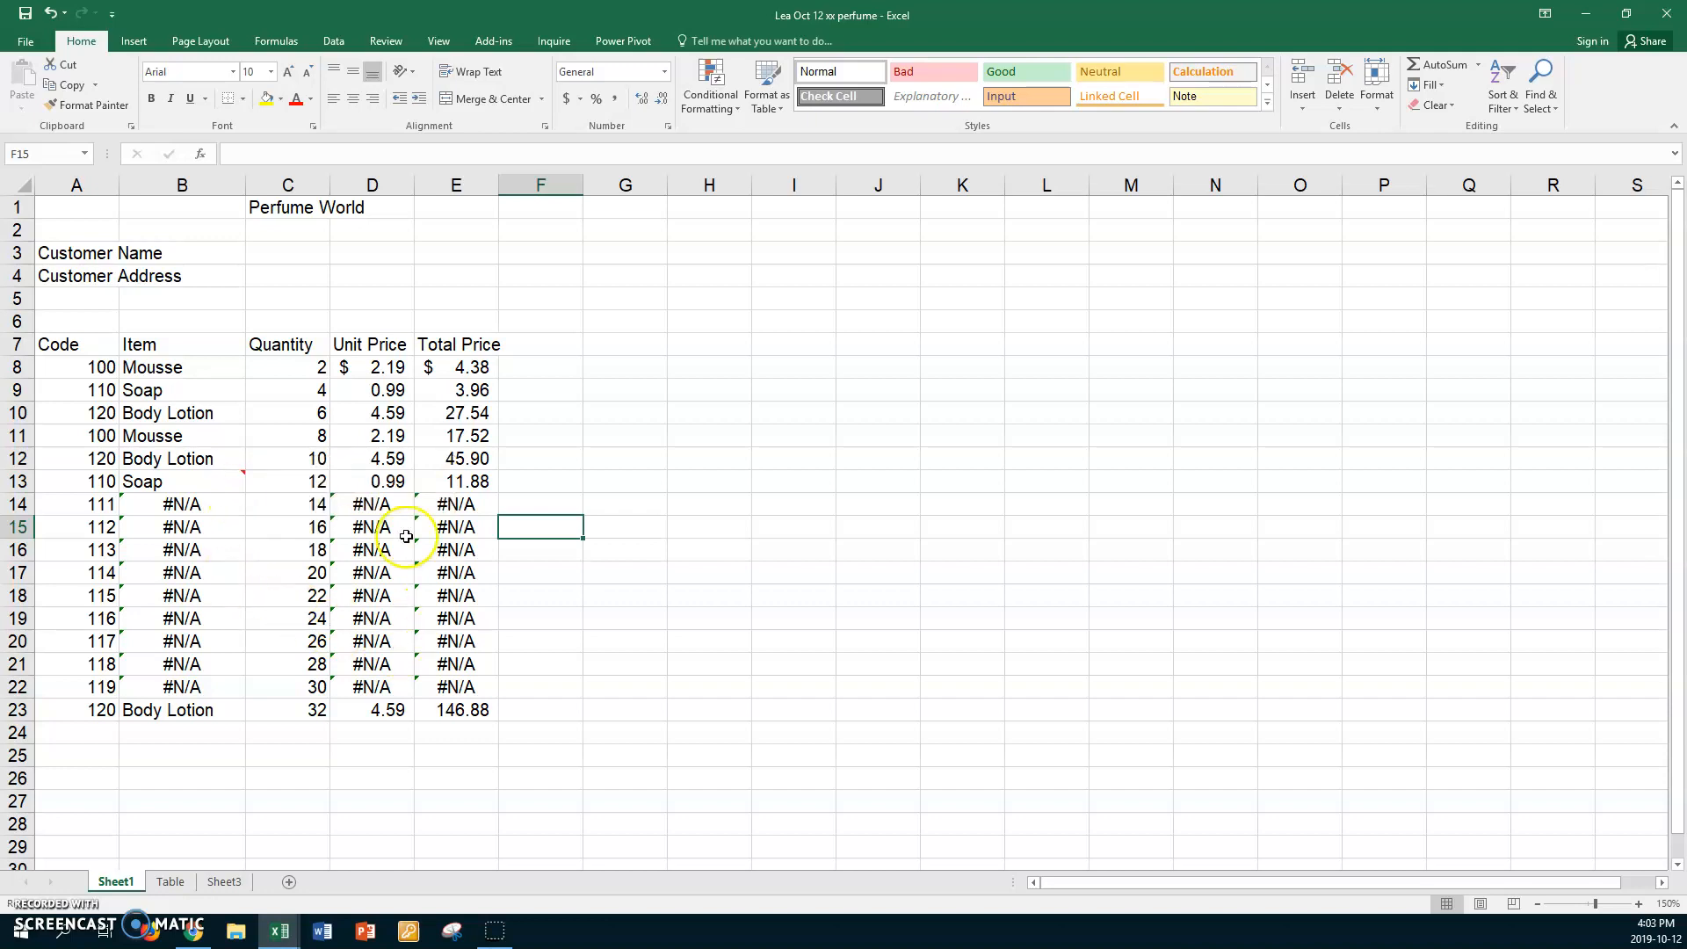
{"action": "left_click", "coordinate": [232, 480]}
{"action": "right_click", "coordinate": [233, 479]}
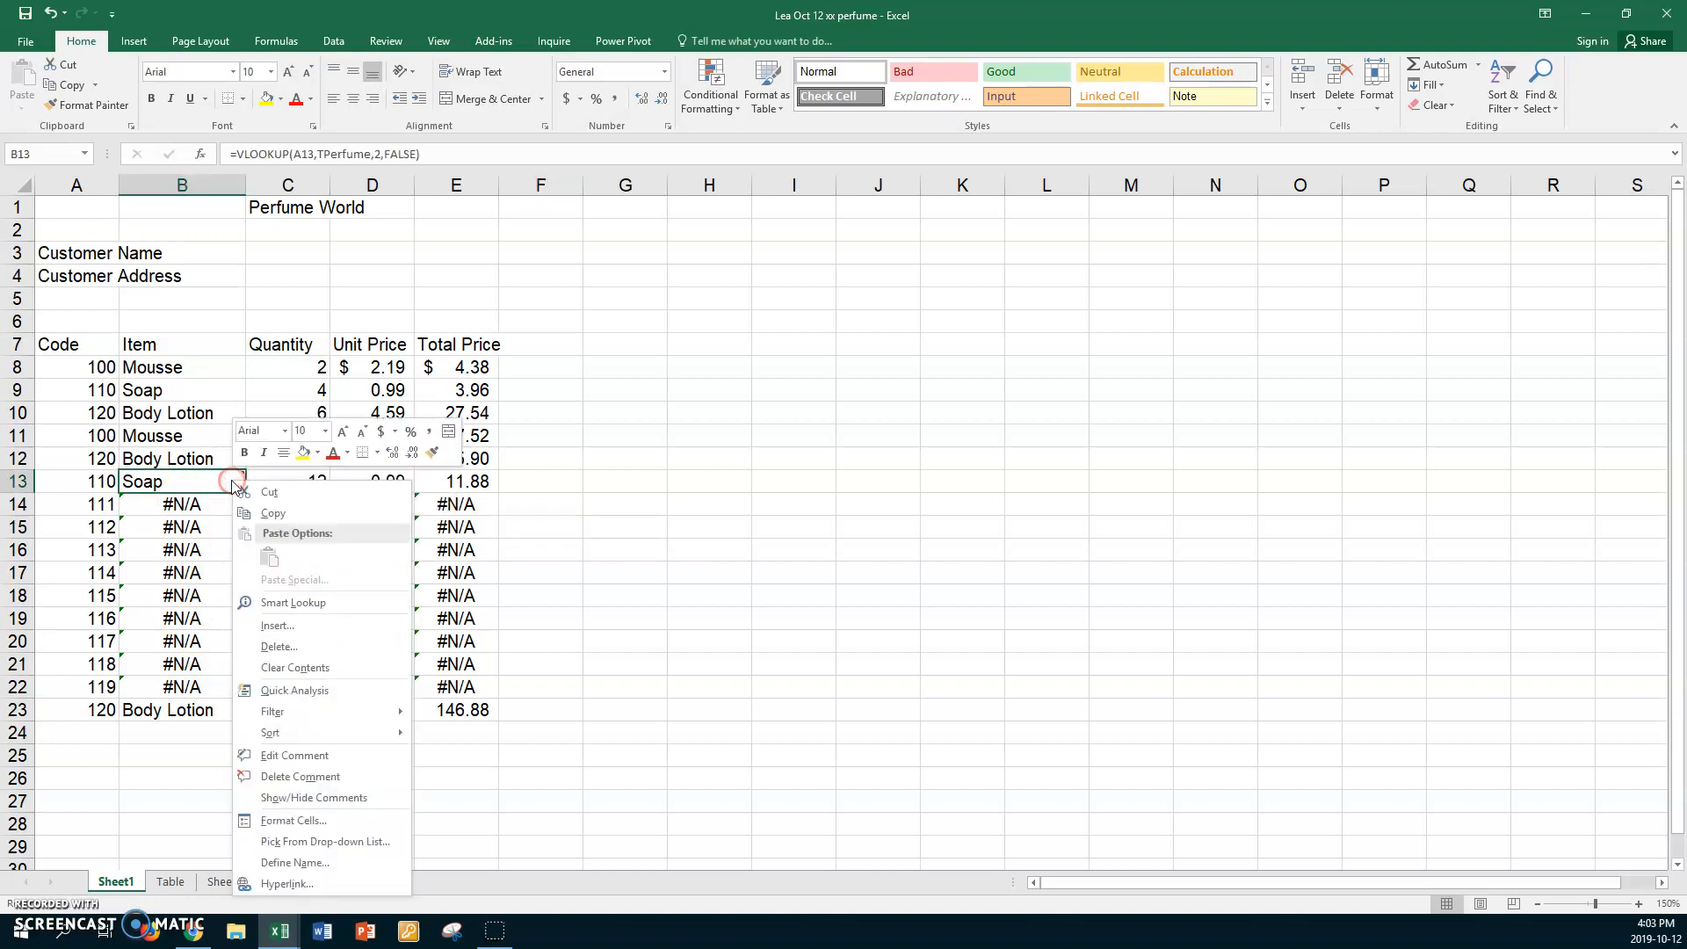
{"action": "left_click", "coordinate": [292, 798]}
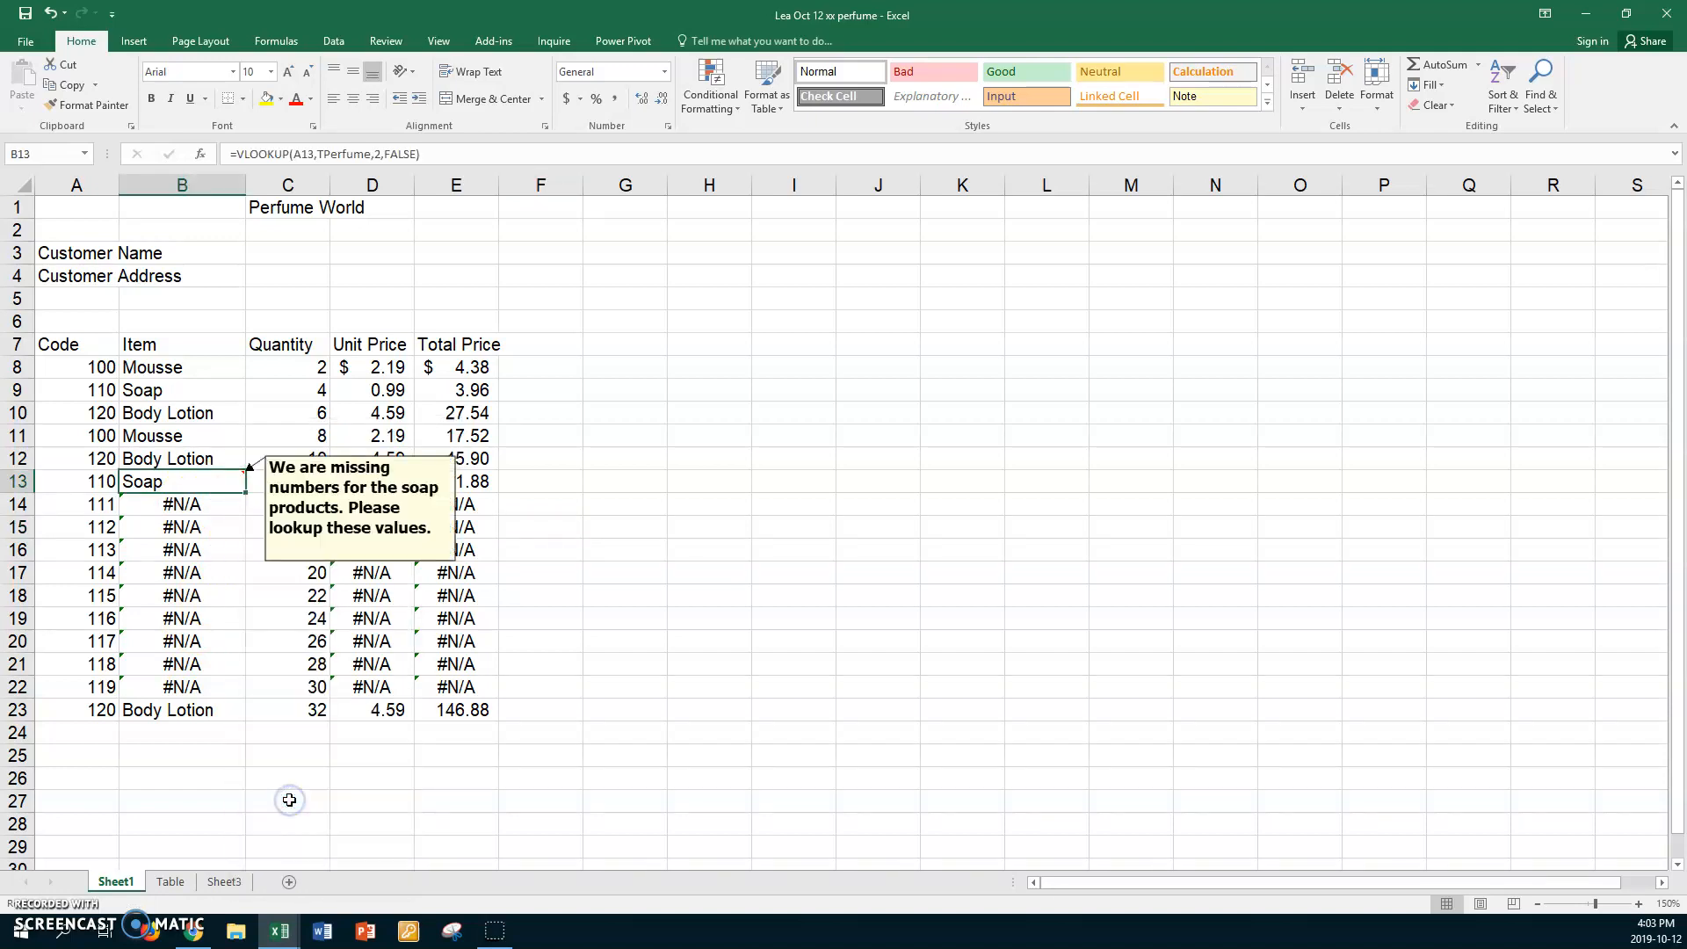
{"action": "left_click", "coordinate": [597, 505]}
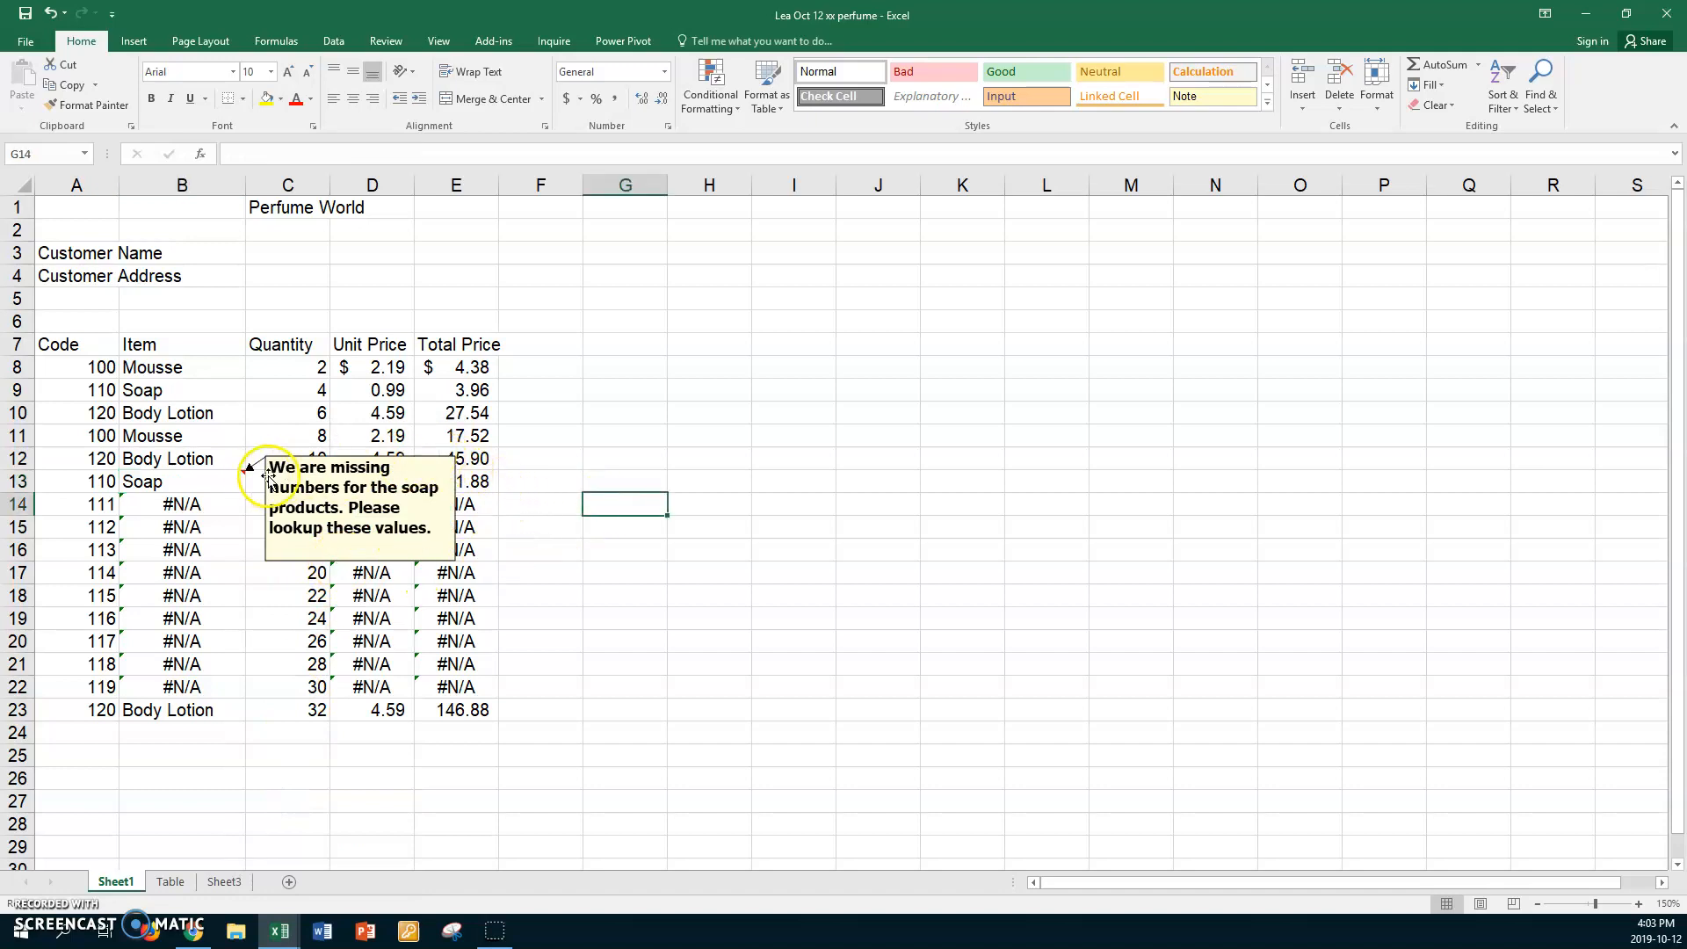
Drag the soap comment box below the invoice table, around rows 24–29.
{"action": "left_click_drag", "start_coordinate": [402, 456], "coordinate": [685, 420]}
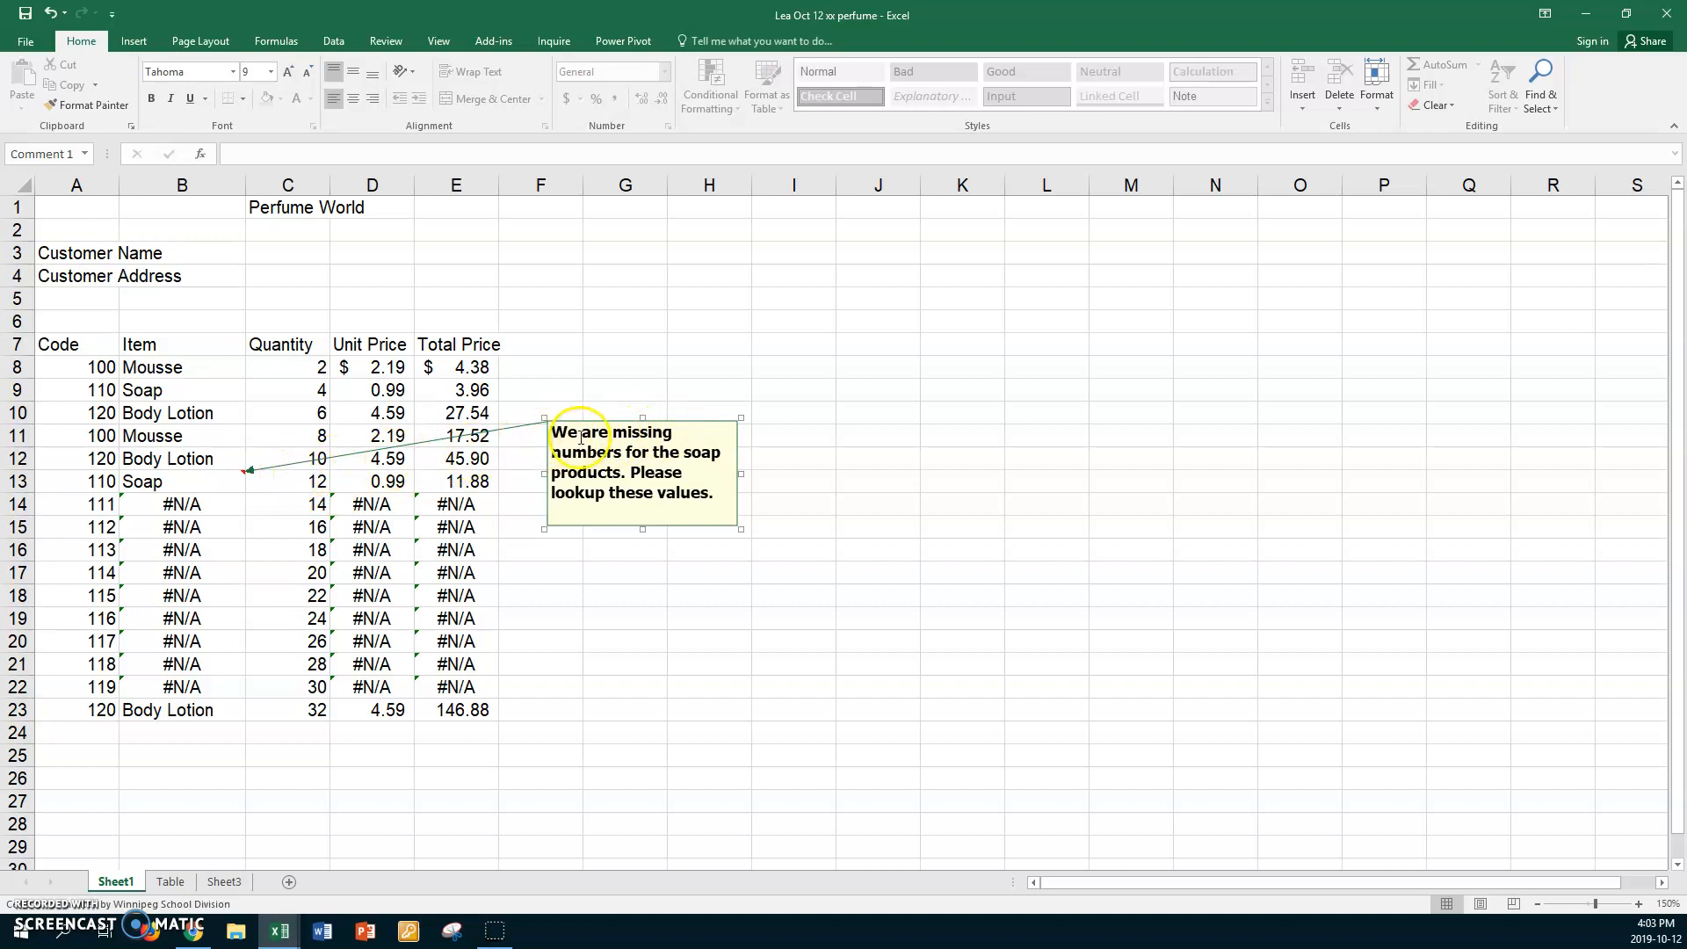
{"action": "left_click_drag", "start_coordinate": [619, 423], "coordinate": [228, 736]}
{"action": "left_click", "coordinate": [364, 737]}
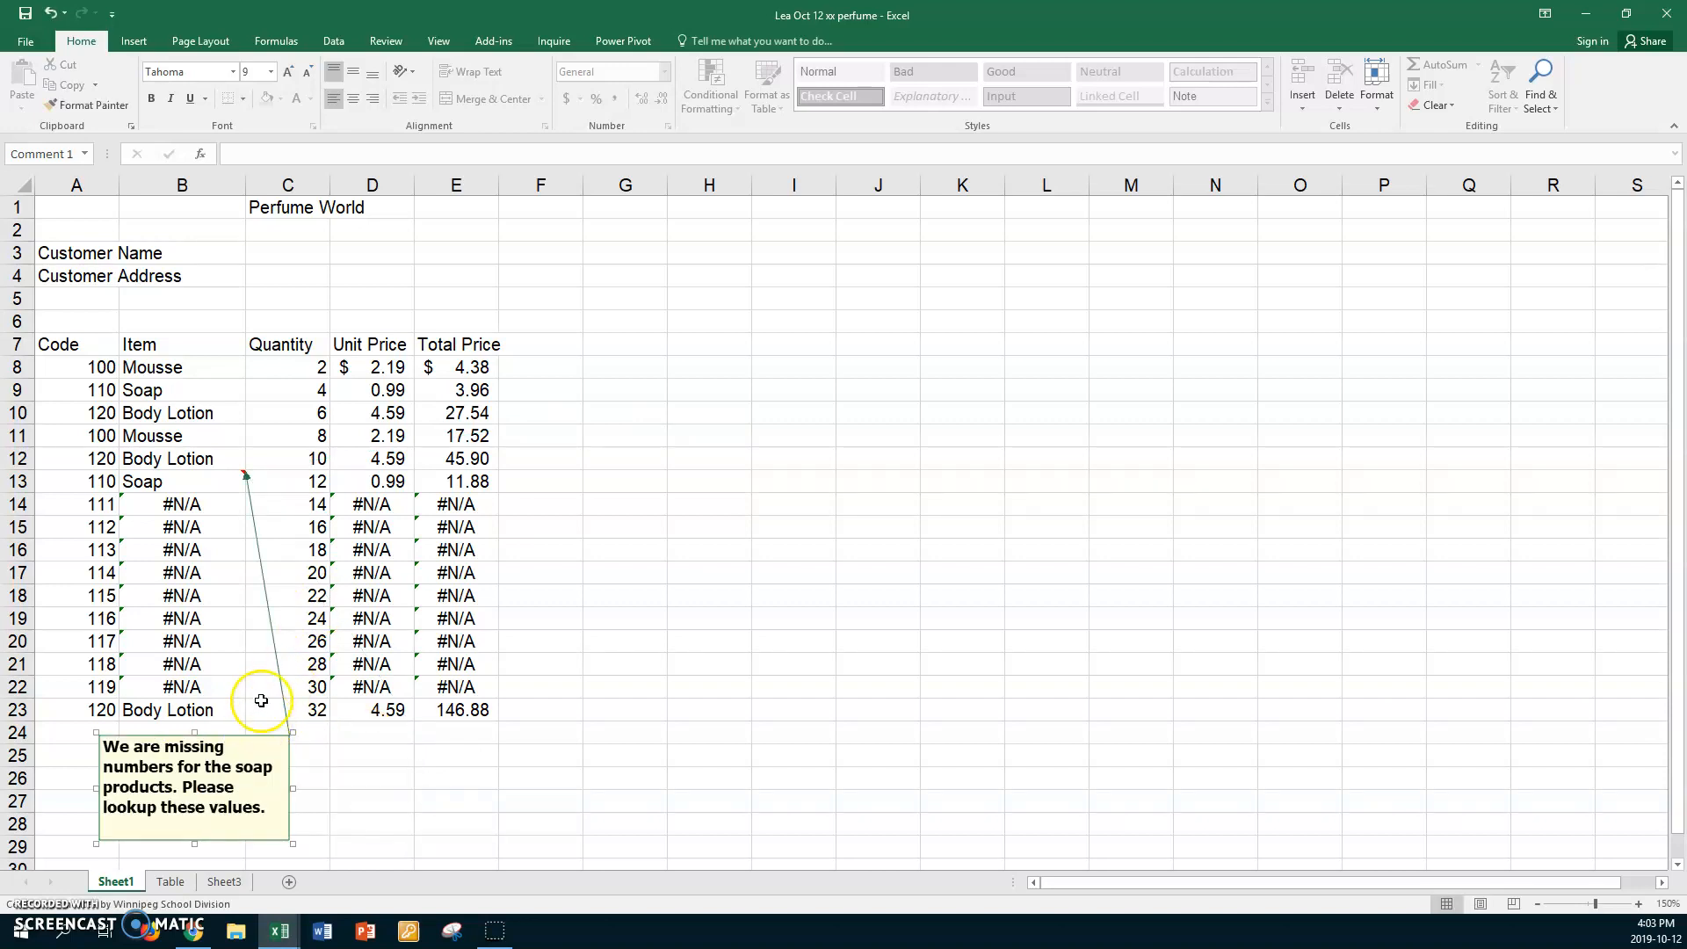
{"action": "scroll", "coordinate": [572, 496], "scroll_direction": "down", "scroll_amount": 1}
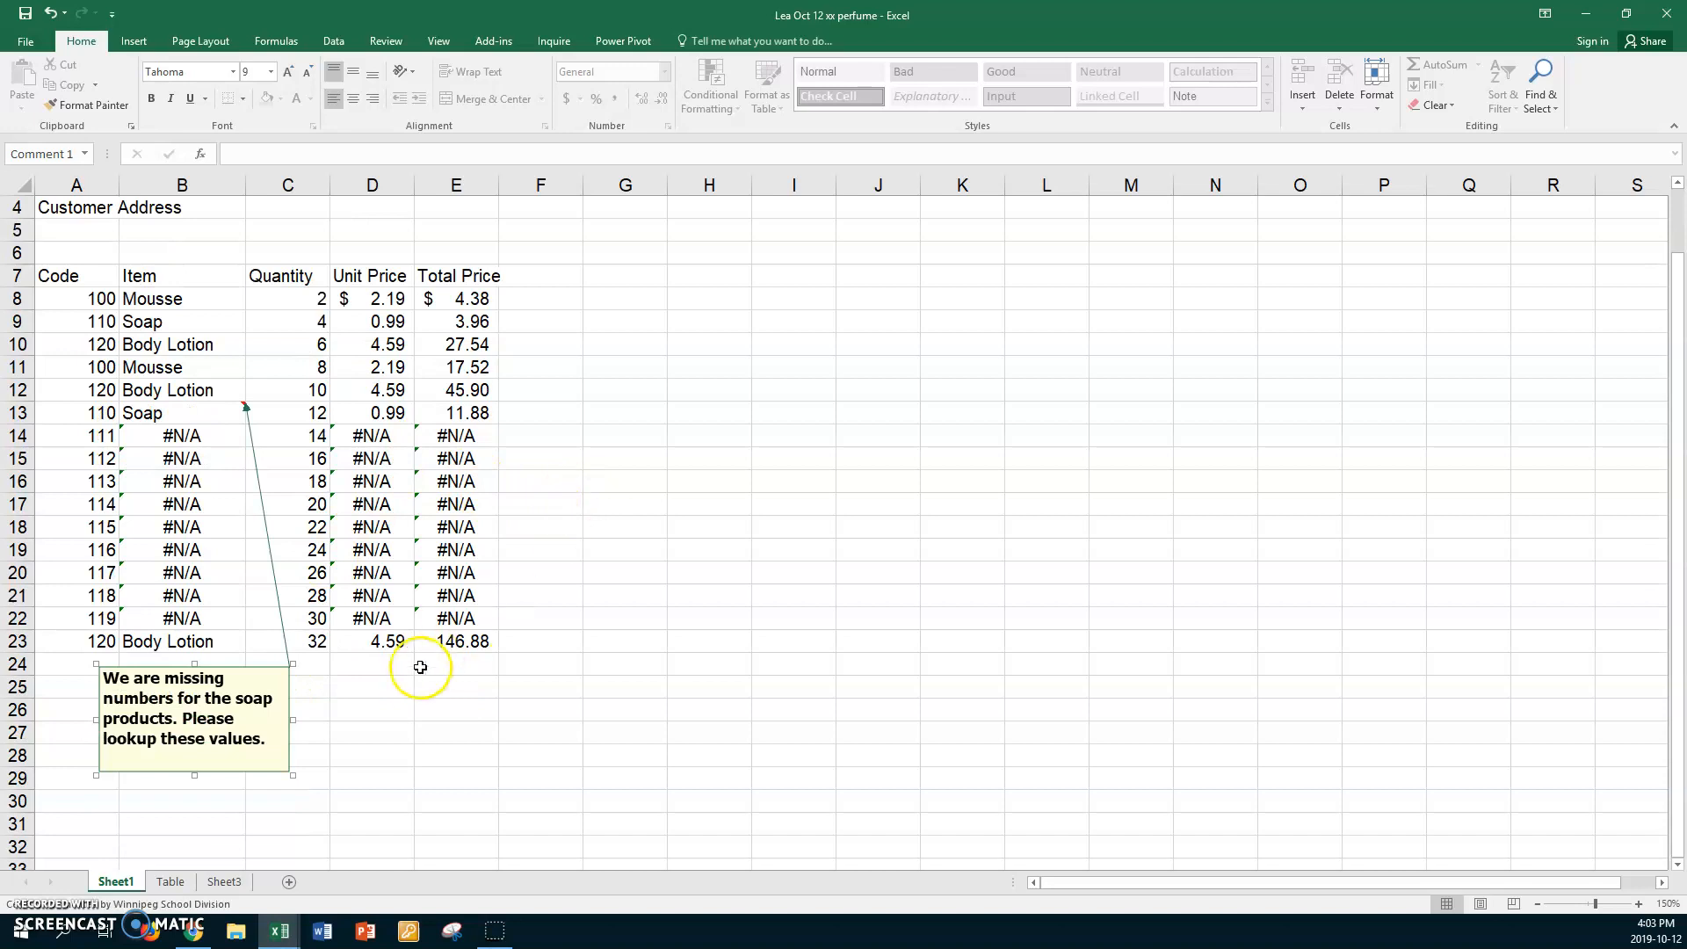
{"action": "scroll", "coordinate": [379, 690], "scroll_direction": "up", "scroll_amount": 1}
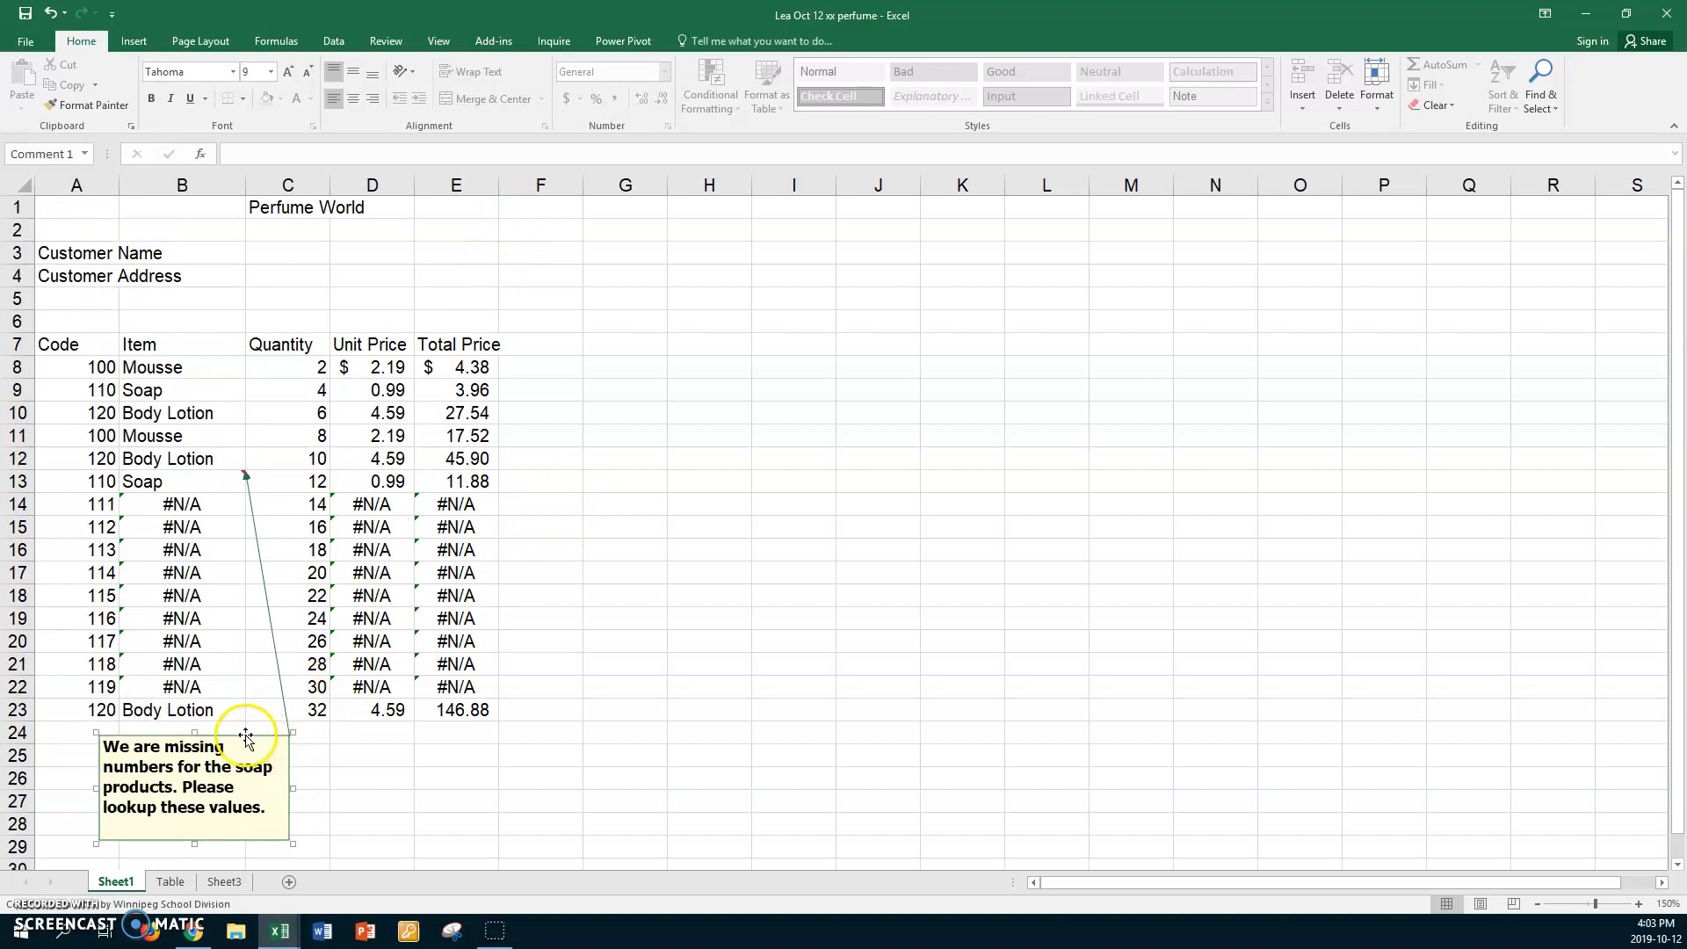
{"action": "mouse_move", "coordinate": [244, 733]}
{"action": "left_mouse_down"}
{"action": "mouse_move", "coordinate": [479, 262]}
{"action": "mouse_move", "coordinate": [448, 222]}
{"action": "mouse_move", "coordinate": [482, 241]}
{"action": "mouse_move", "coordinate": [432, 255]}
{"action": "mouse_move", "coordinate": [475, 233]}
{"action": "mouse_move", "coordinate": [693, 249]}
{"action": "mouse_move", "coordinate": [543, 453]}
{"action": "mouse_move", "coordinate": [252, 766]}
{"action": "mouse_move", "coordinate": [252, 730]}
{"action": "left_mouse_up"}
{"action": "left_click", "coordinate": [680, 256]}
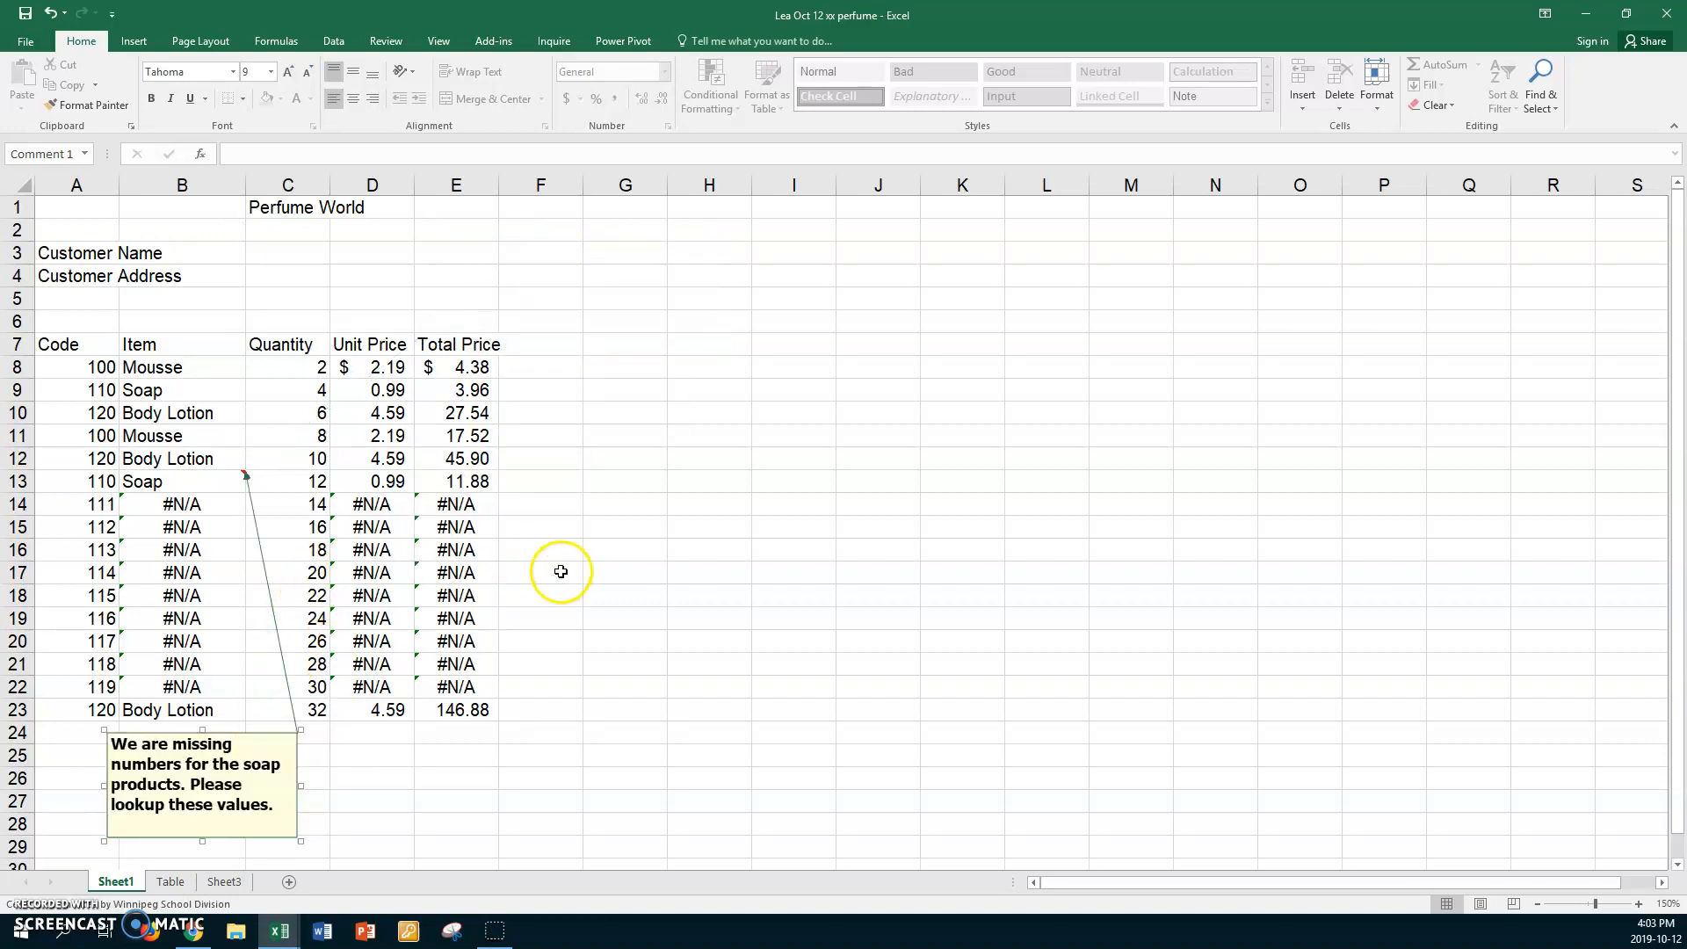
{"action": "left_click", "coordinate": [541, 482]}
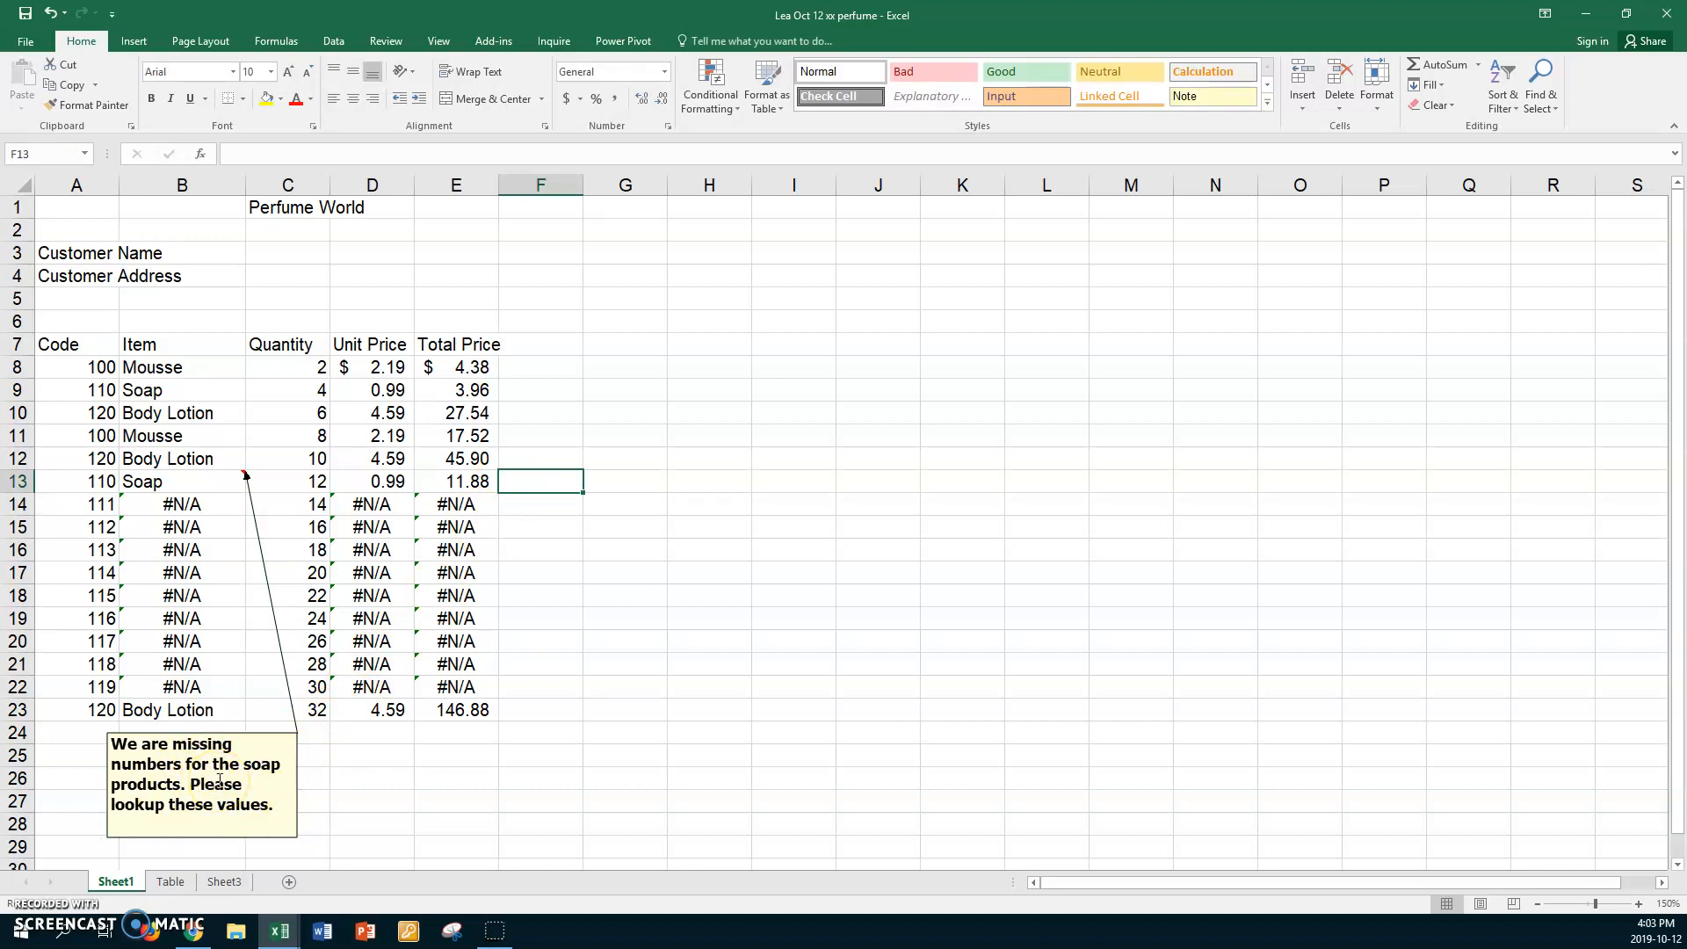
In Page Setup's Sheet tab, set Comments to 'At end of sheet' and confirm.
{"action": "left_click", "coordinate": [366, 757]}
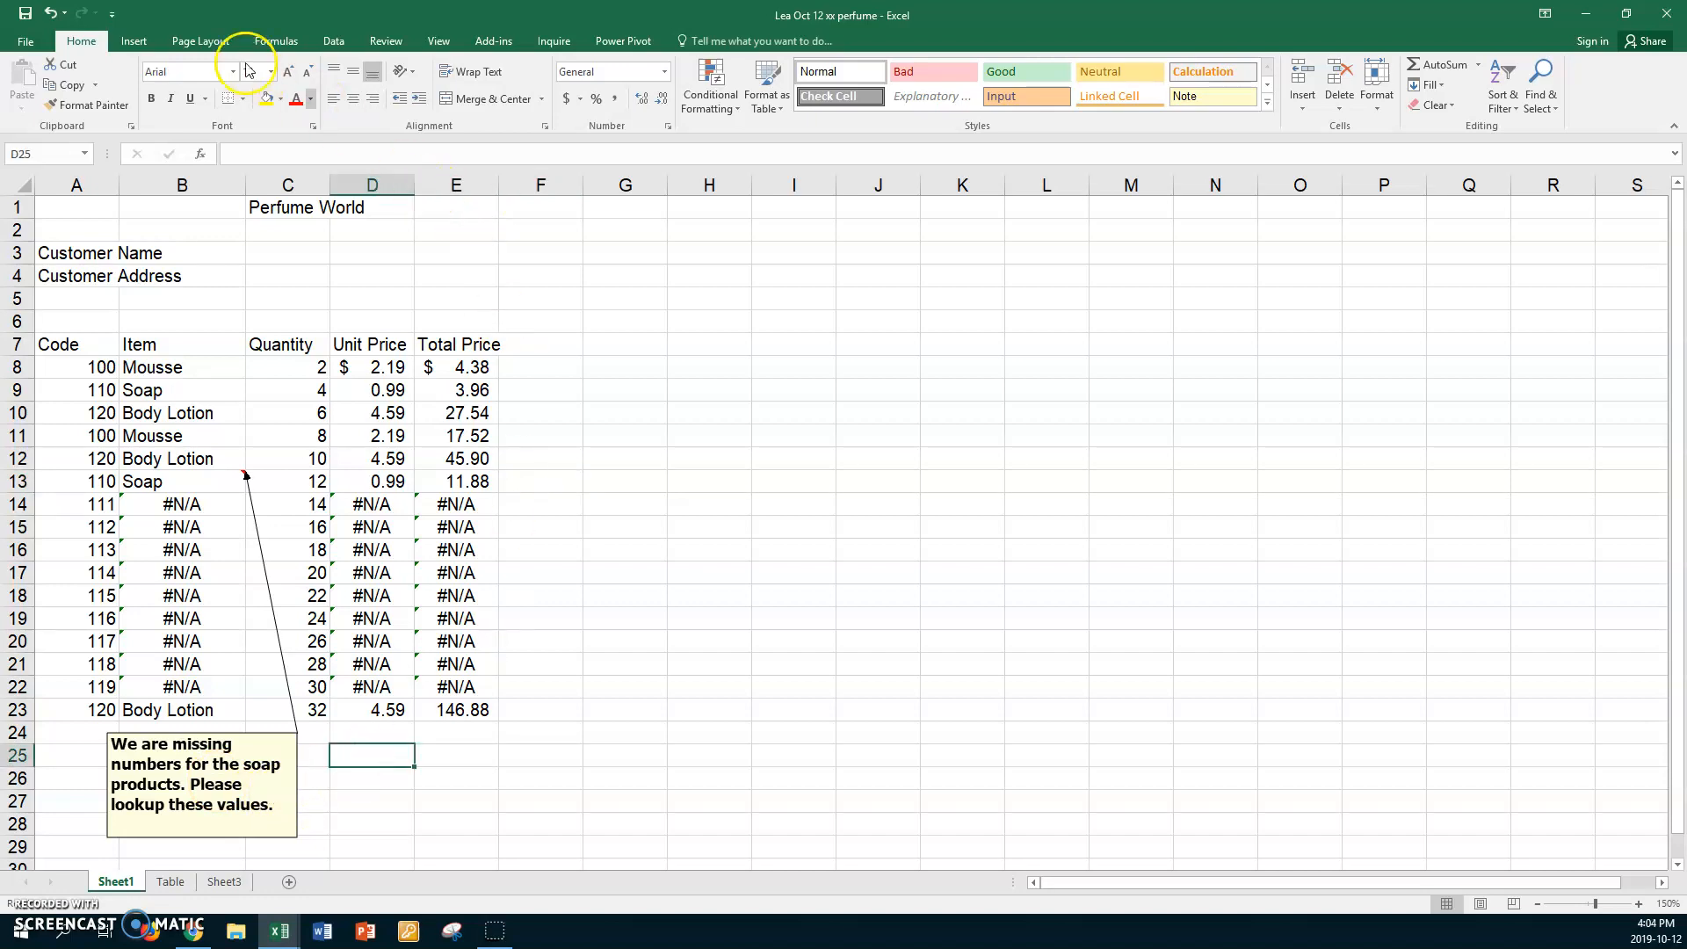
{"action": "left_click", "coordinate": [202, 42]}
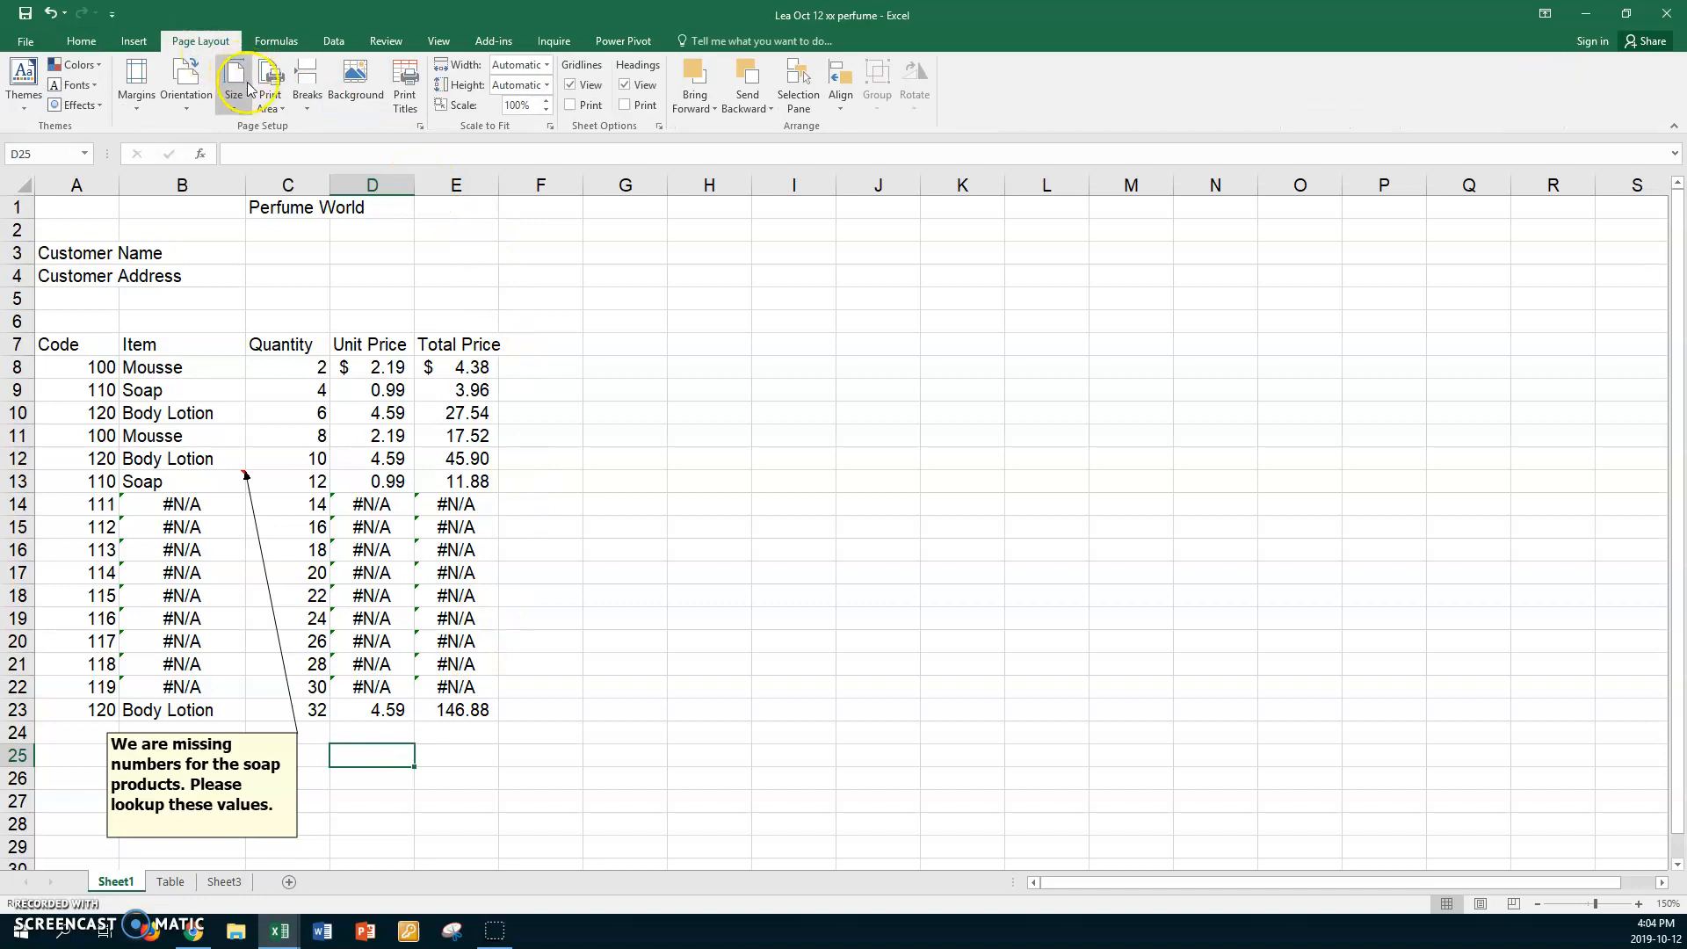
{"action": "left_click", "coordinate": [422, 128]}
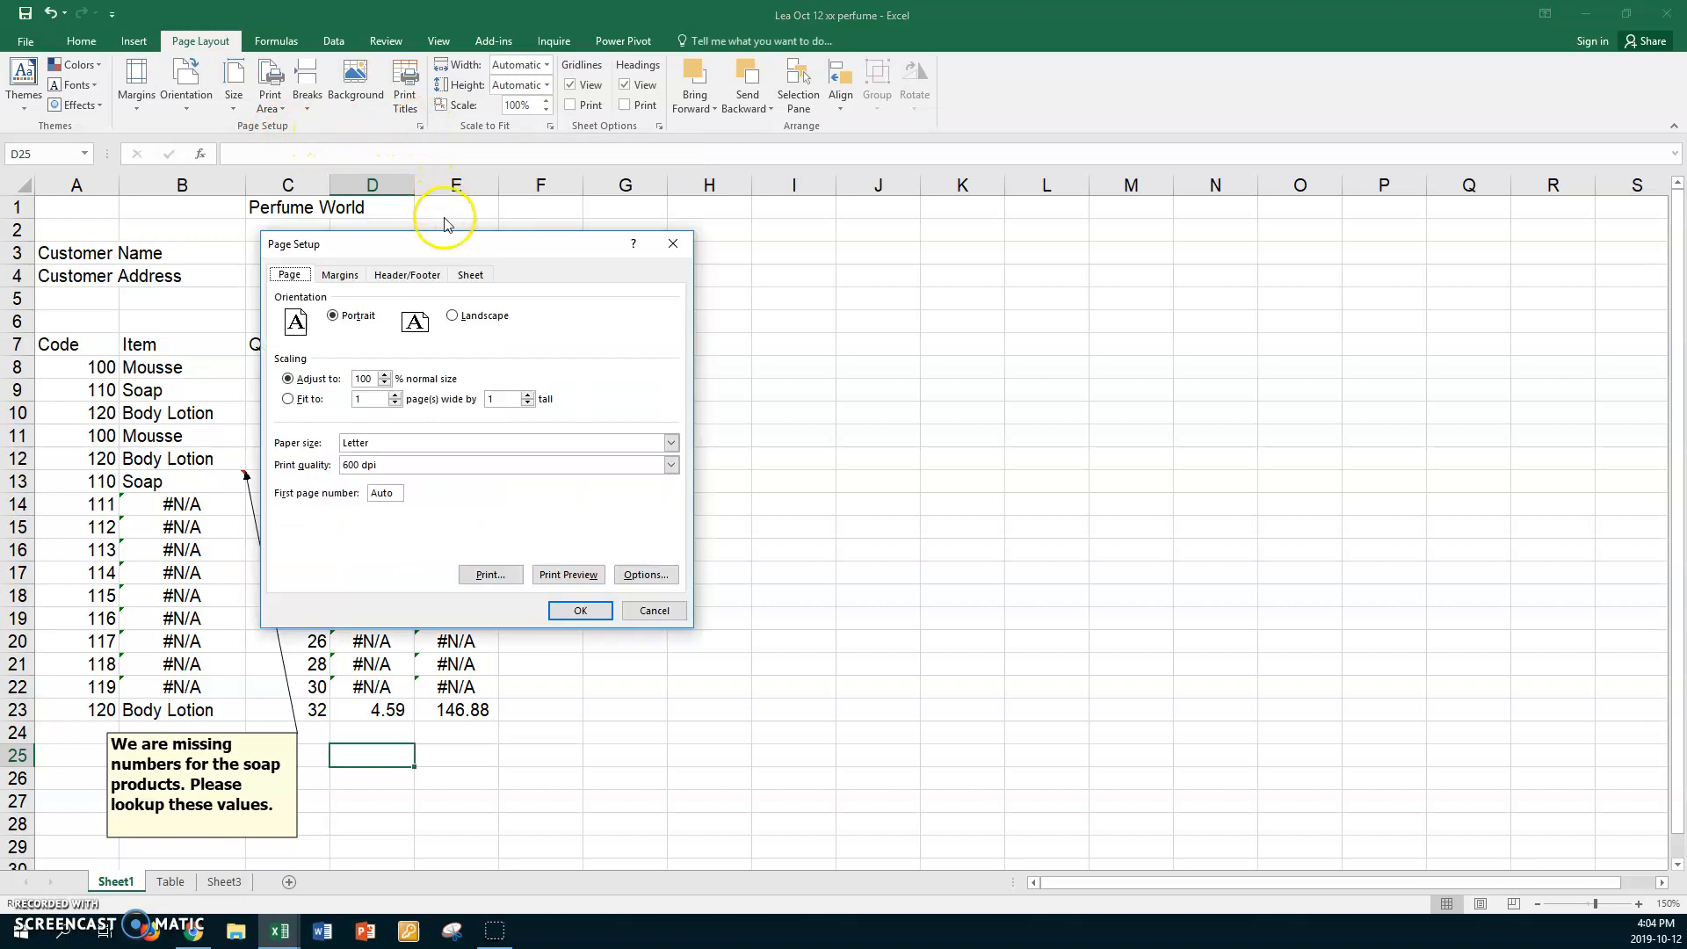
{"action": "left_click", "coordinate": [471, 276]}
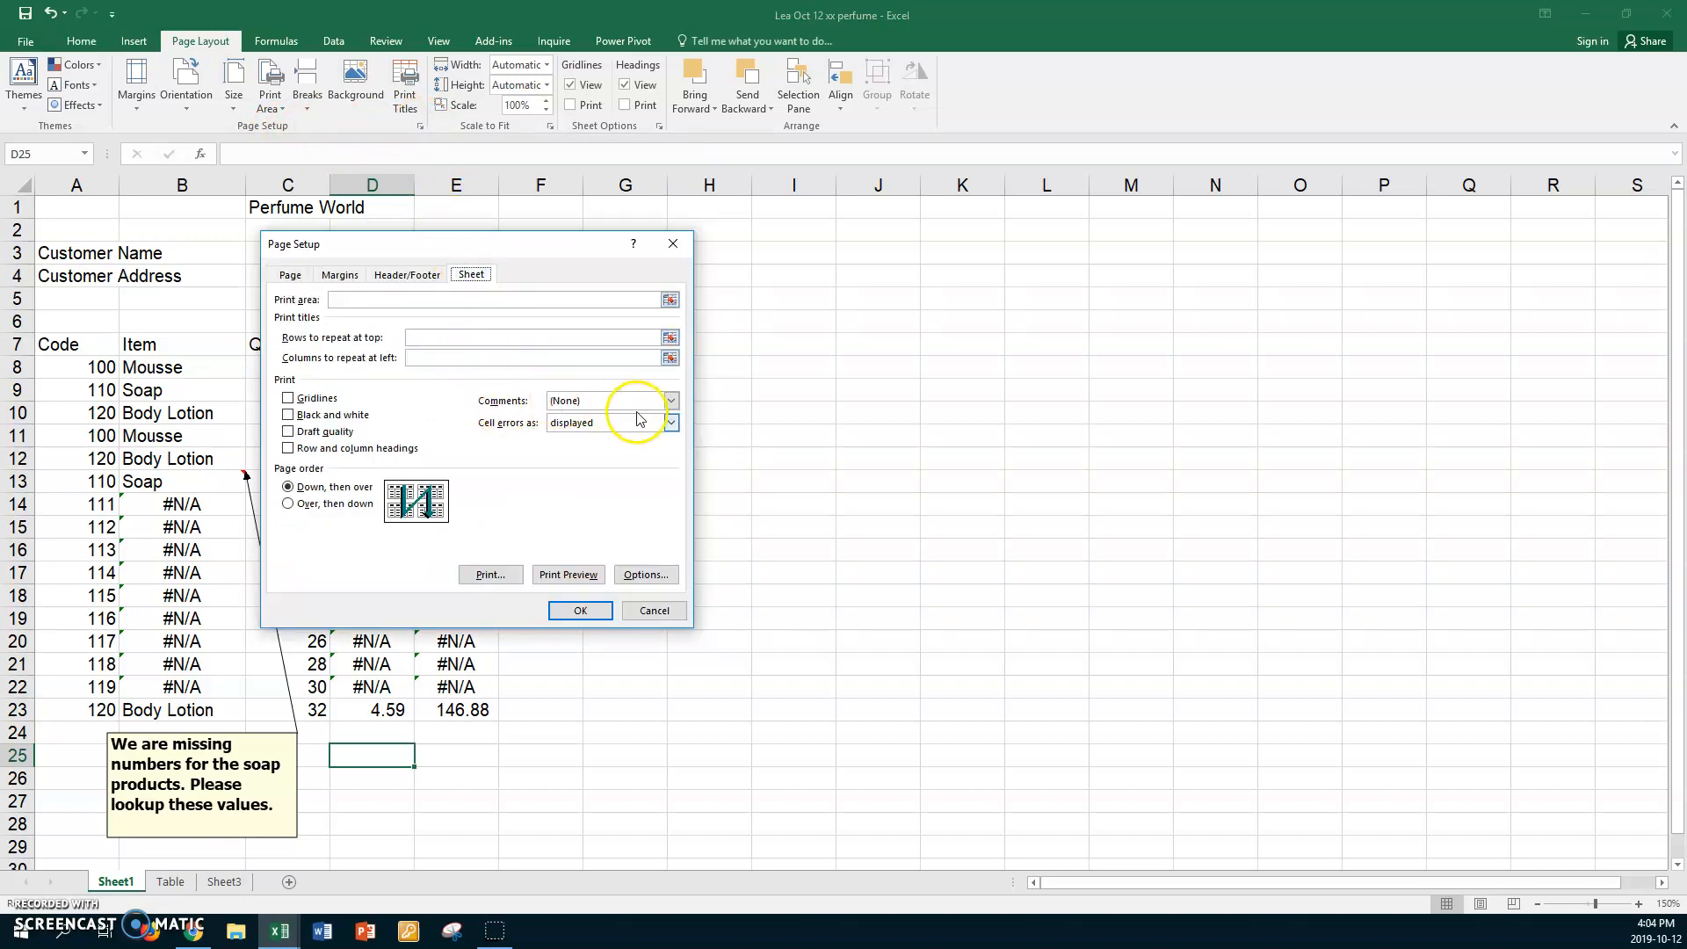
{"action": "left_click", "coordinate": [672, 401]}
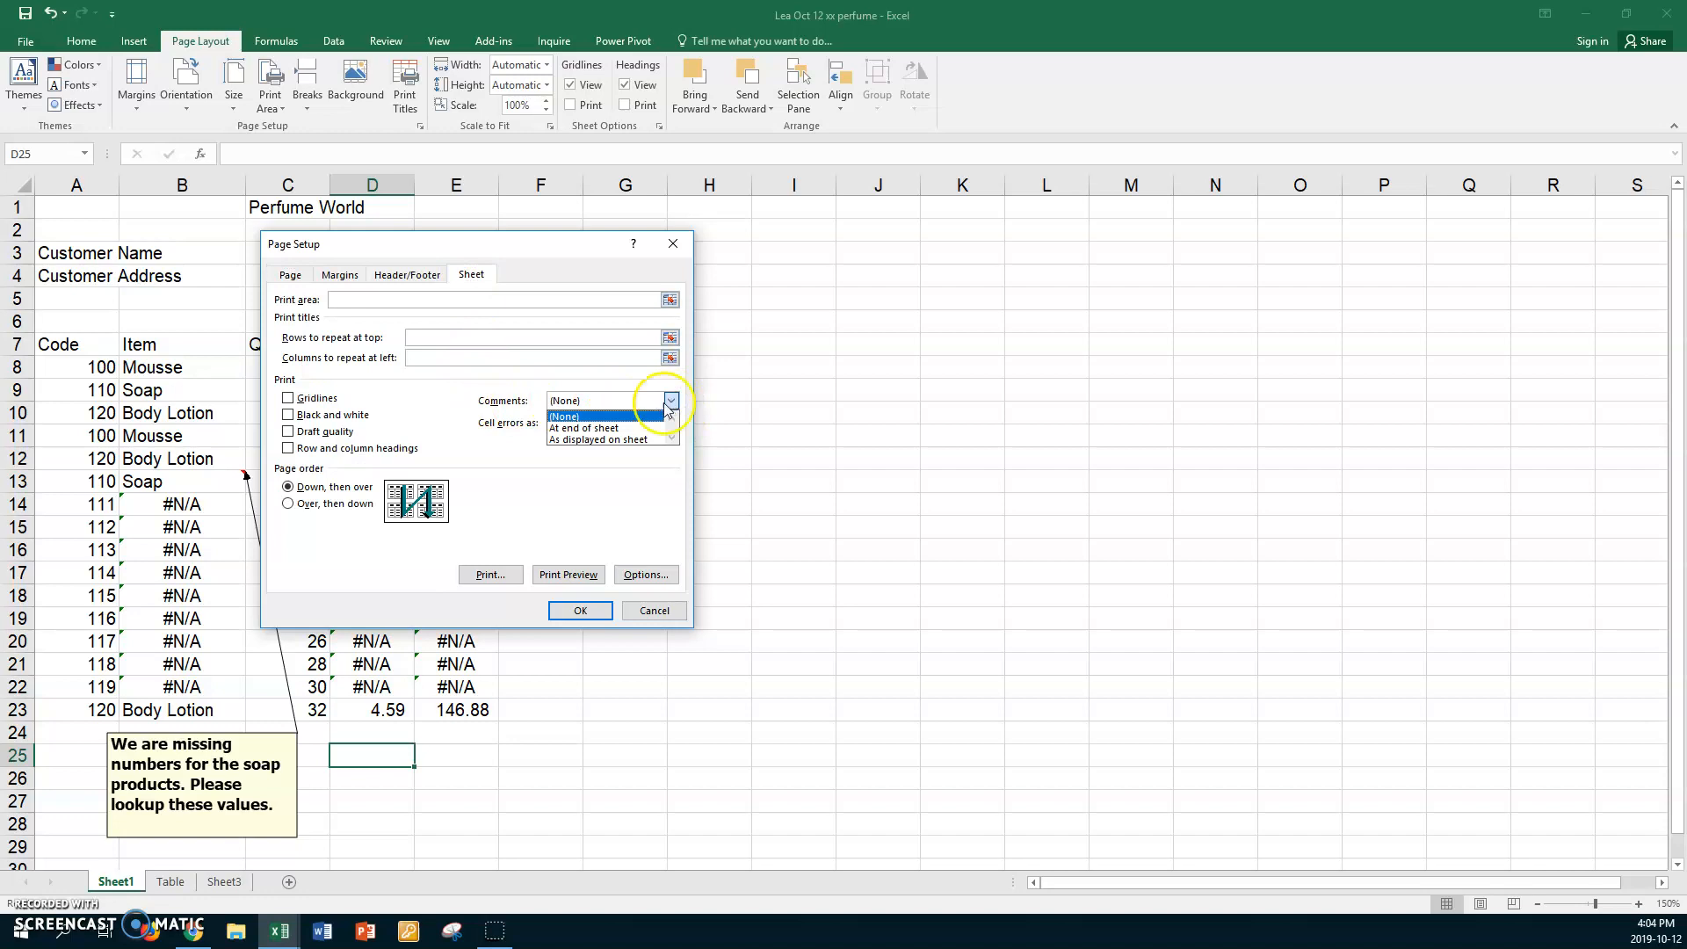
{"action": "left_click", "coordinate": [599, 430]}
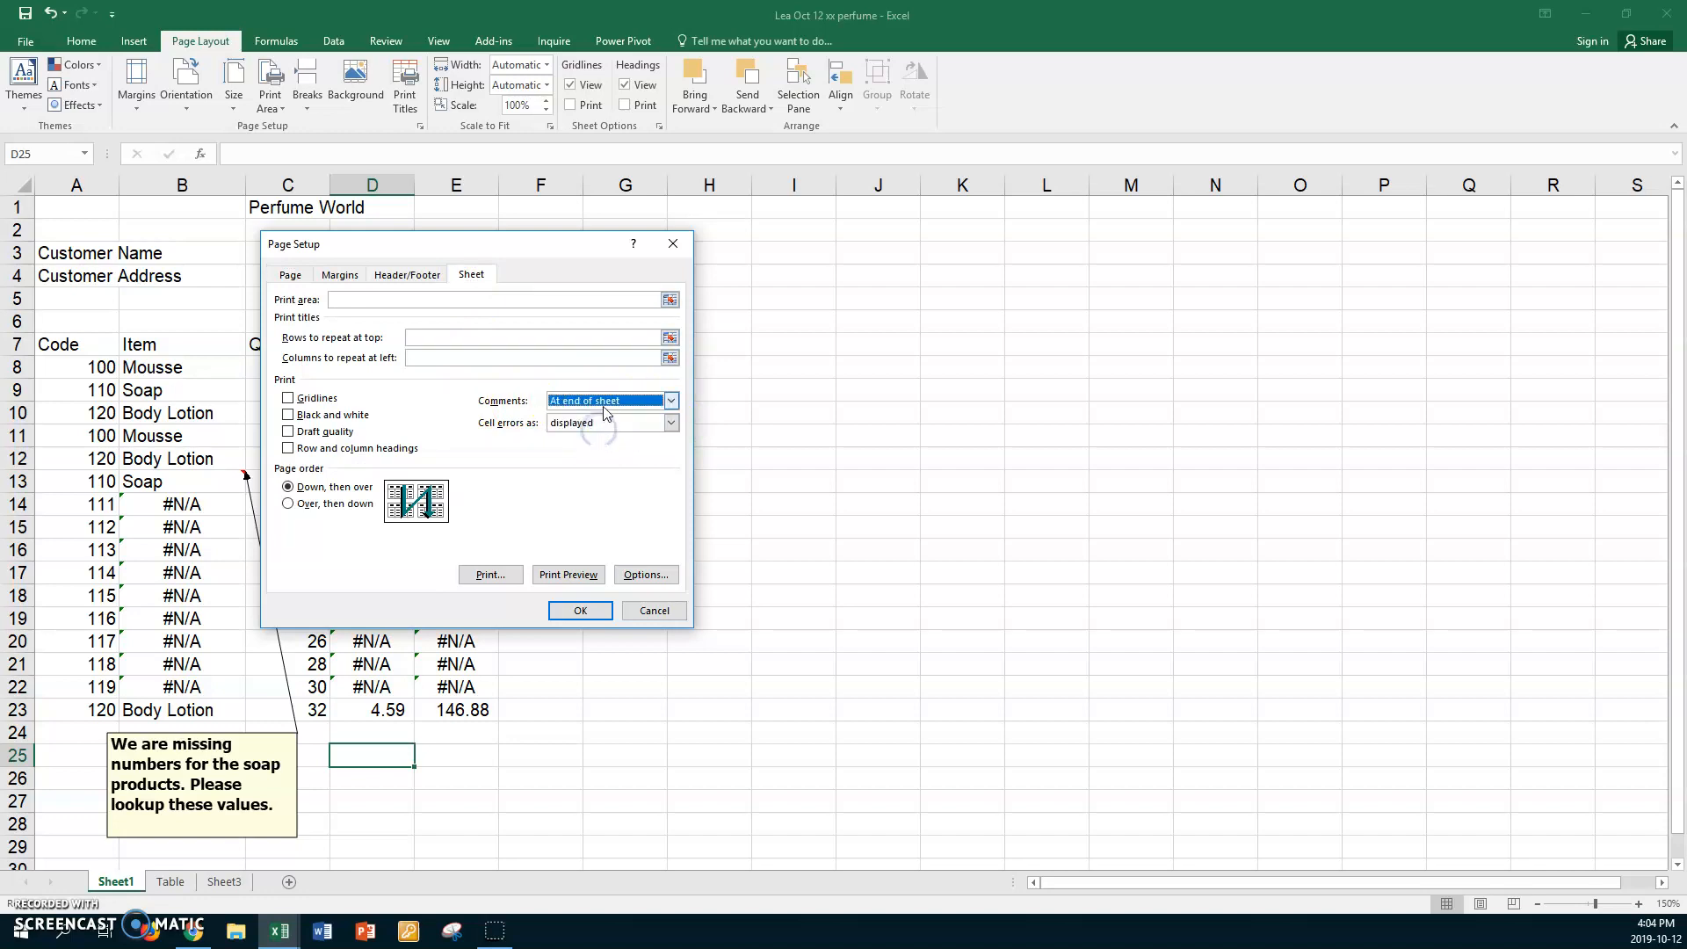
{"action": "left_click", "coordinate": [579, 610]}
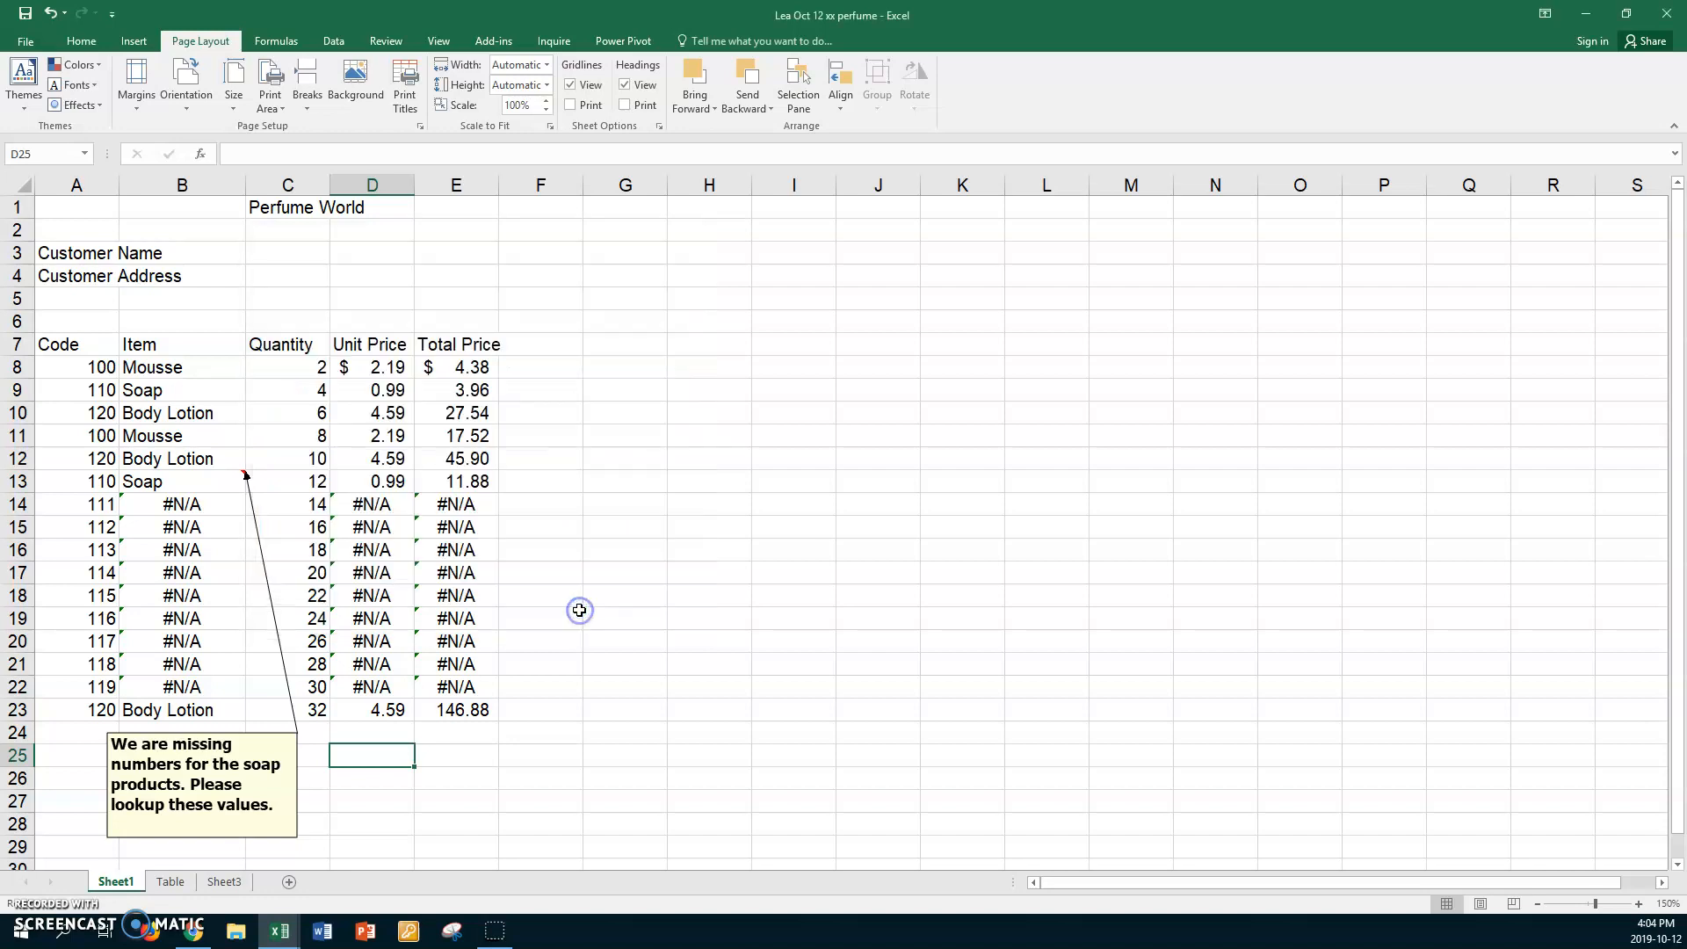
{"action": "left_click", "coordinate": [26, 41]}
Create a custom header: author's name left, date and time centre, sheet name right.
{"action": "left_click", "coordinate": [33, 250]}
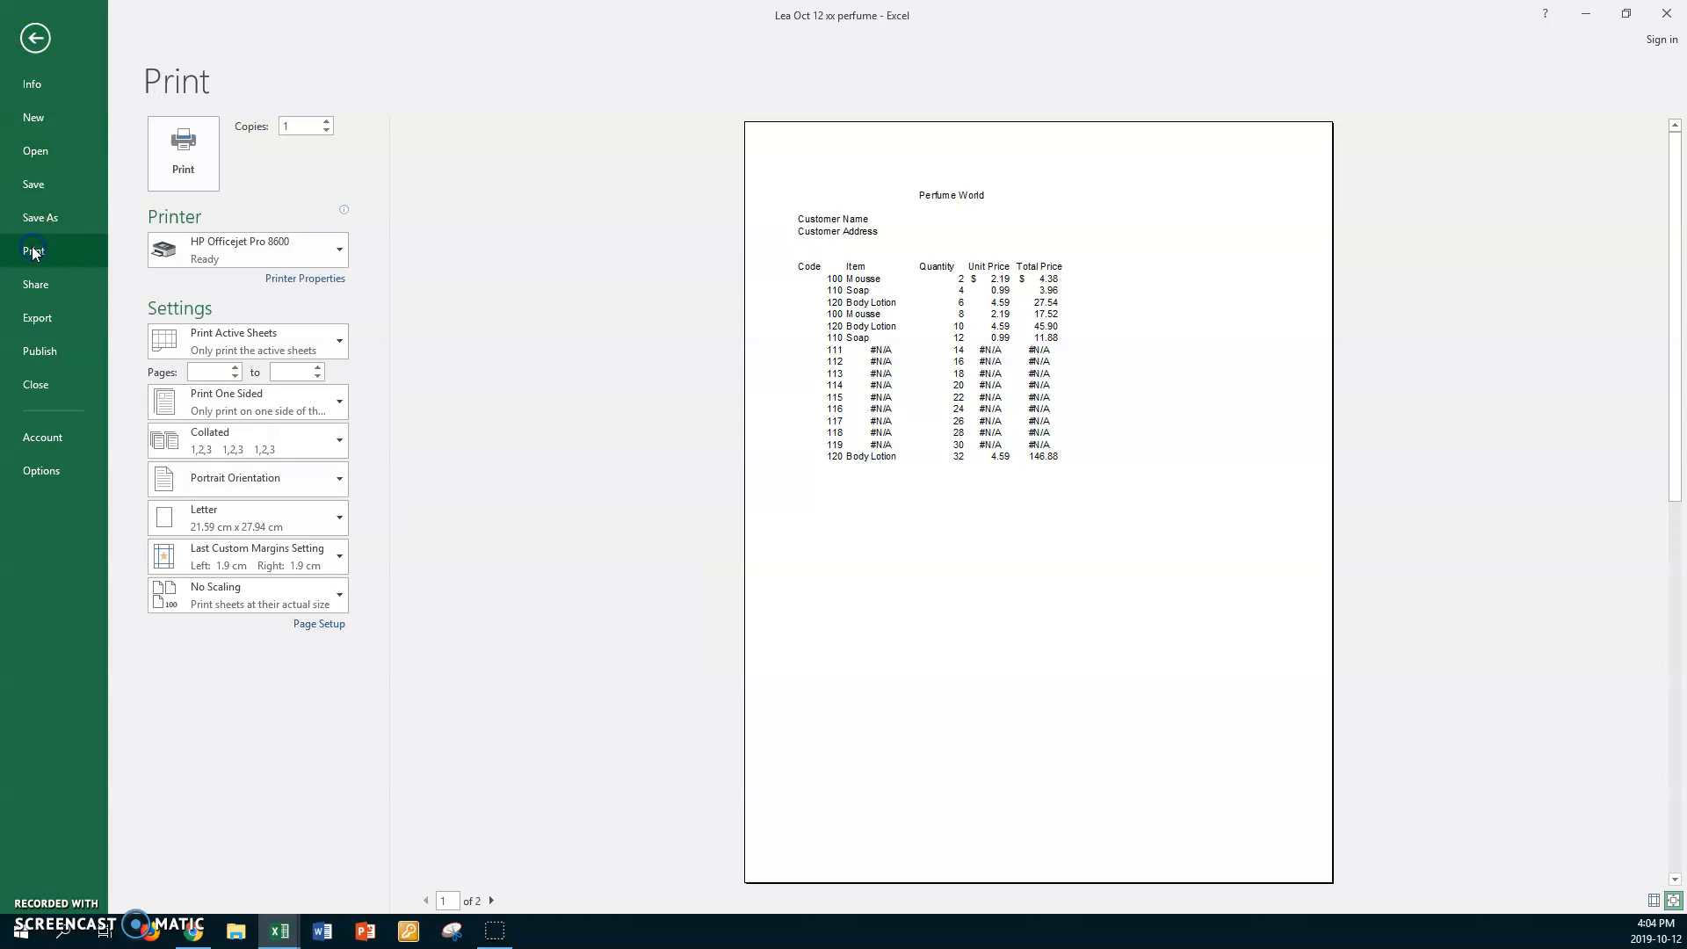
{"action": "left_click", "coordinate": [313, 620]}
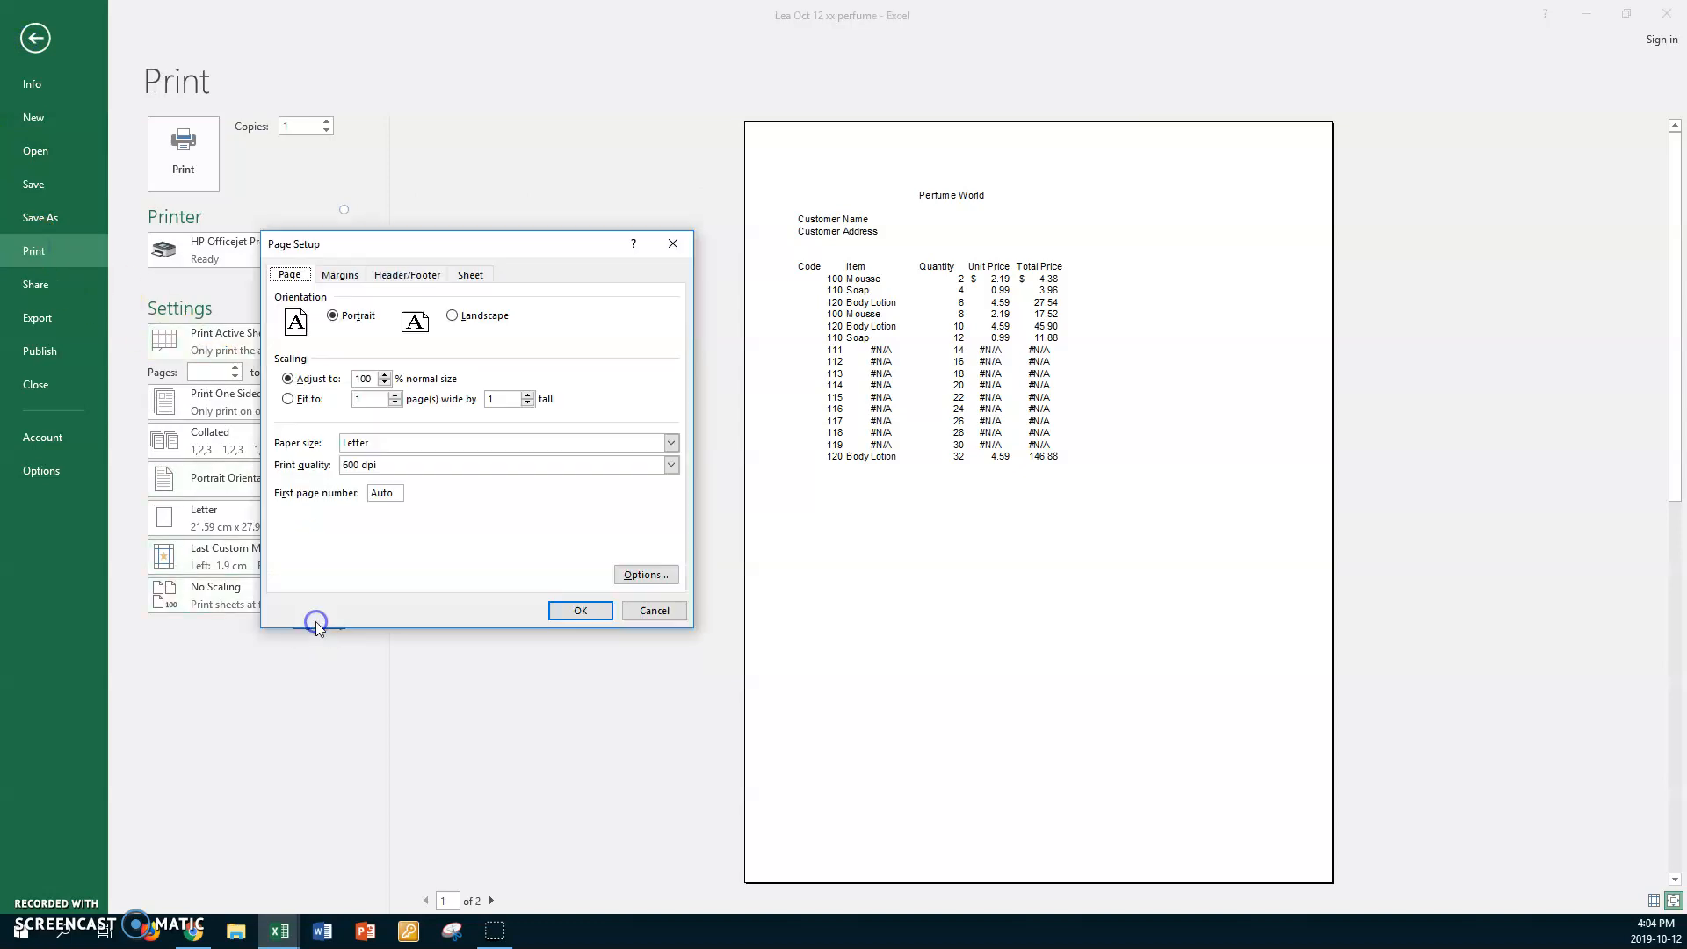
{"action": "left_click", "coordinate": [472, 274]}
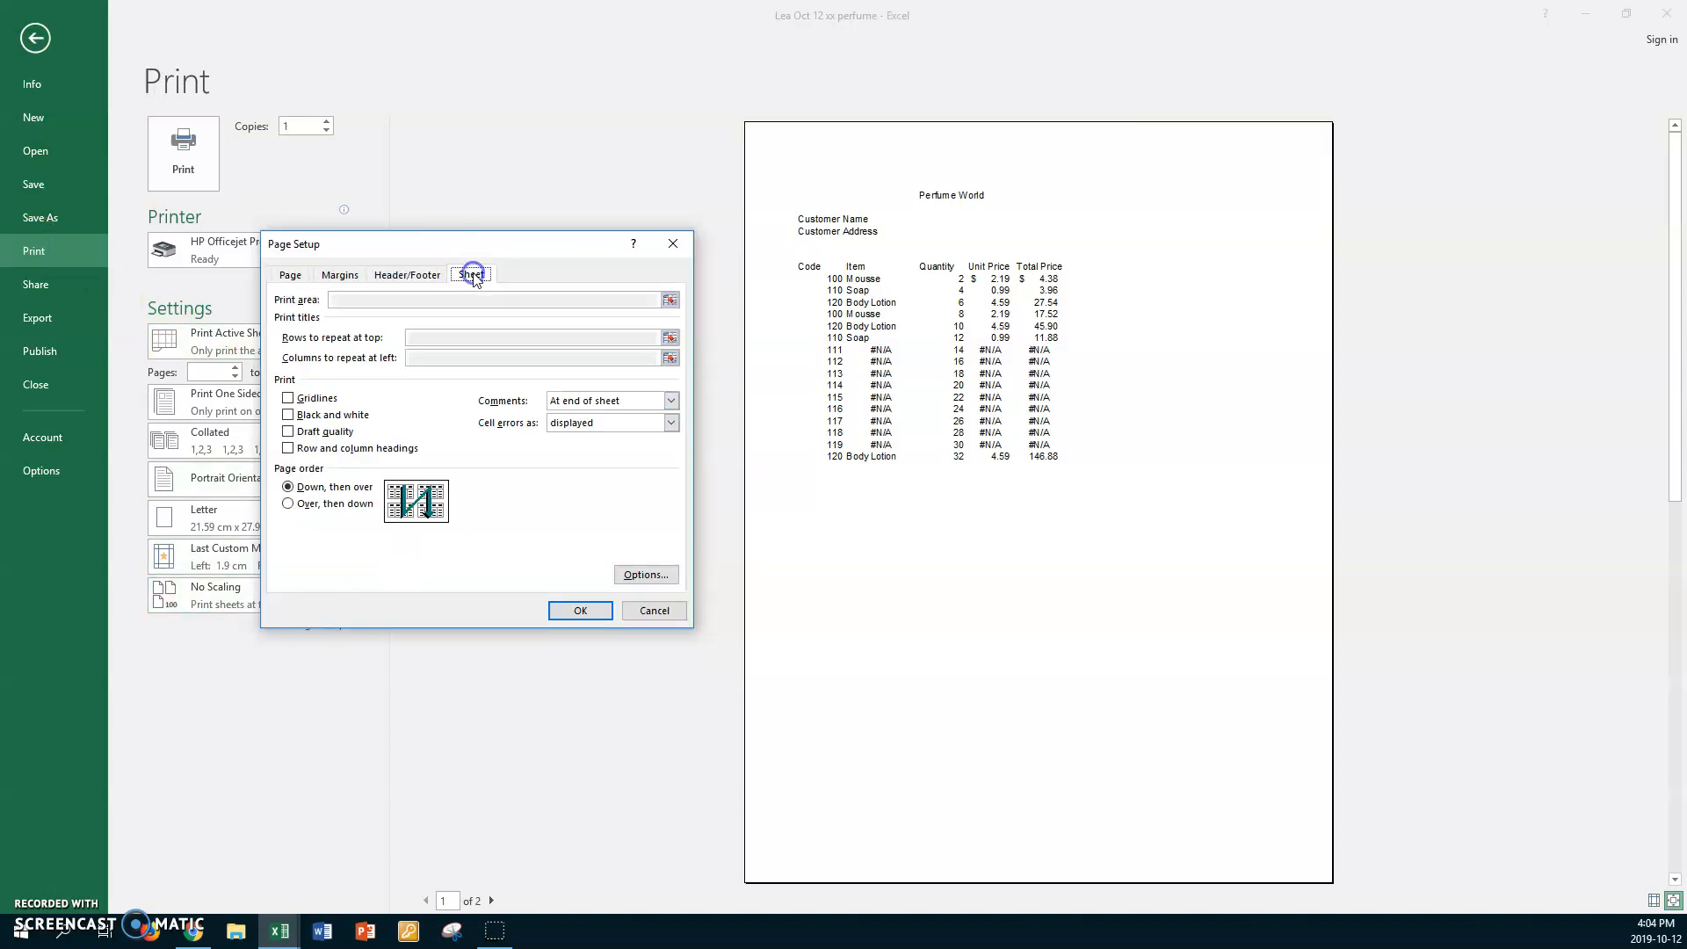
{"action": "left_click", "coordinate": [409, 274]}
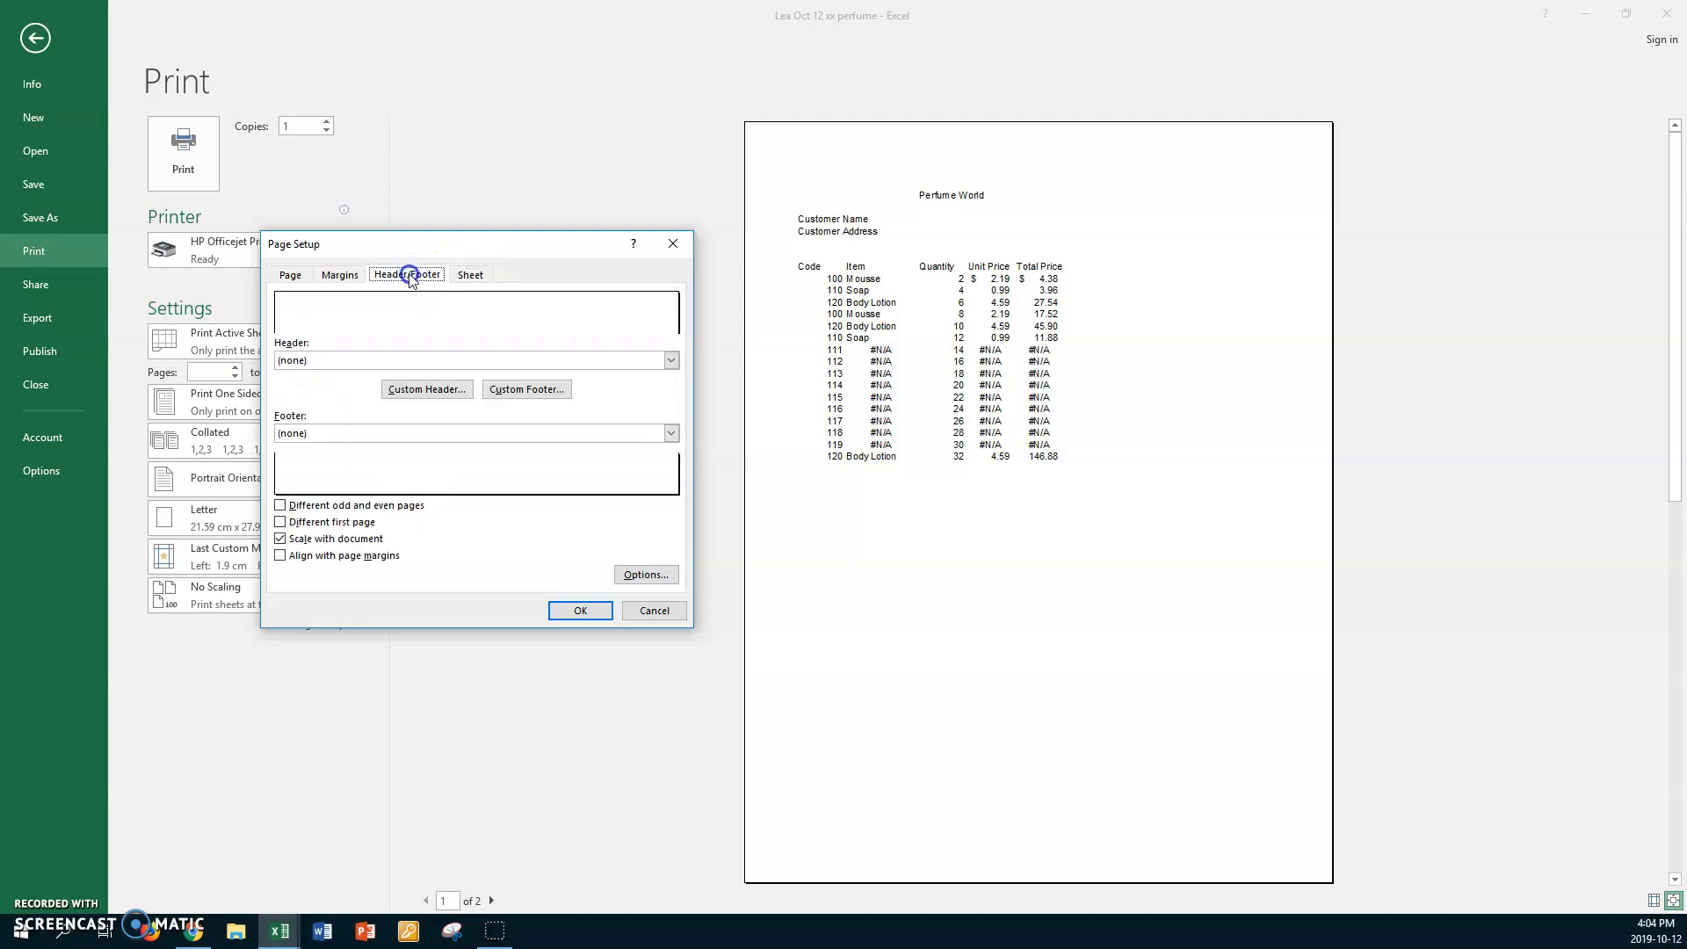
{"action": "left_click", "coordinate": [405, 387]}
{"action": "left_click", "coordinate": [293, 481]}
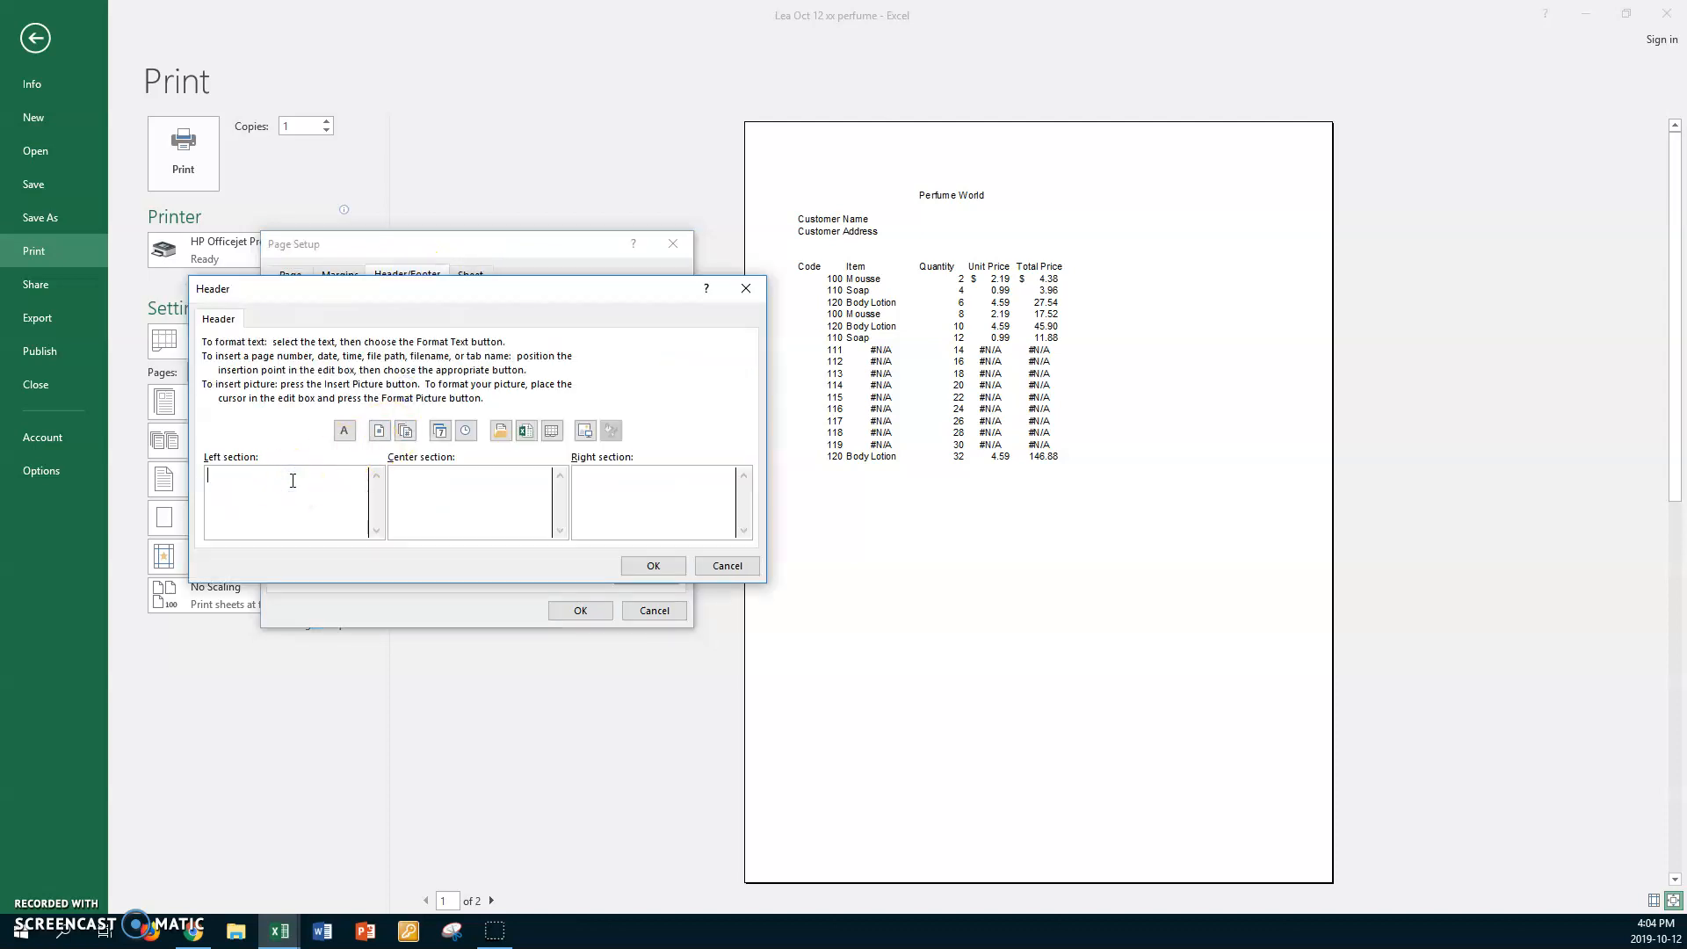
{"action": "left_click", "coordinate": [531, 500]}
{"action": "left_click", "coordinate": [440, 431]}
{"action": "key", "text": "Return"}
{"action": "left_click", "coordinate": [466, 430]}
{"action": "left_click", "coordinate": [672, 484]}
{"action": "left_click", "coordinate": [551, 431]}
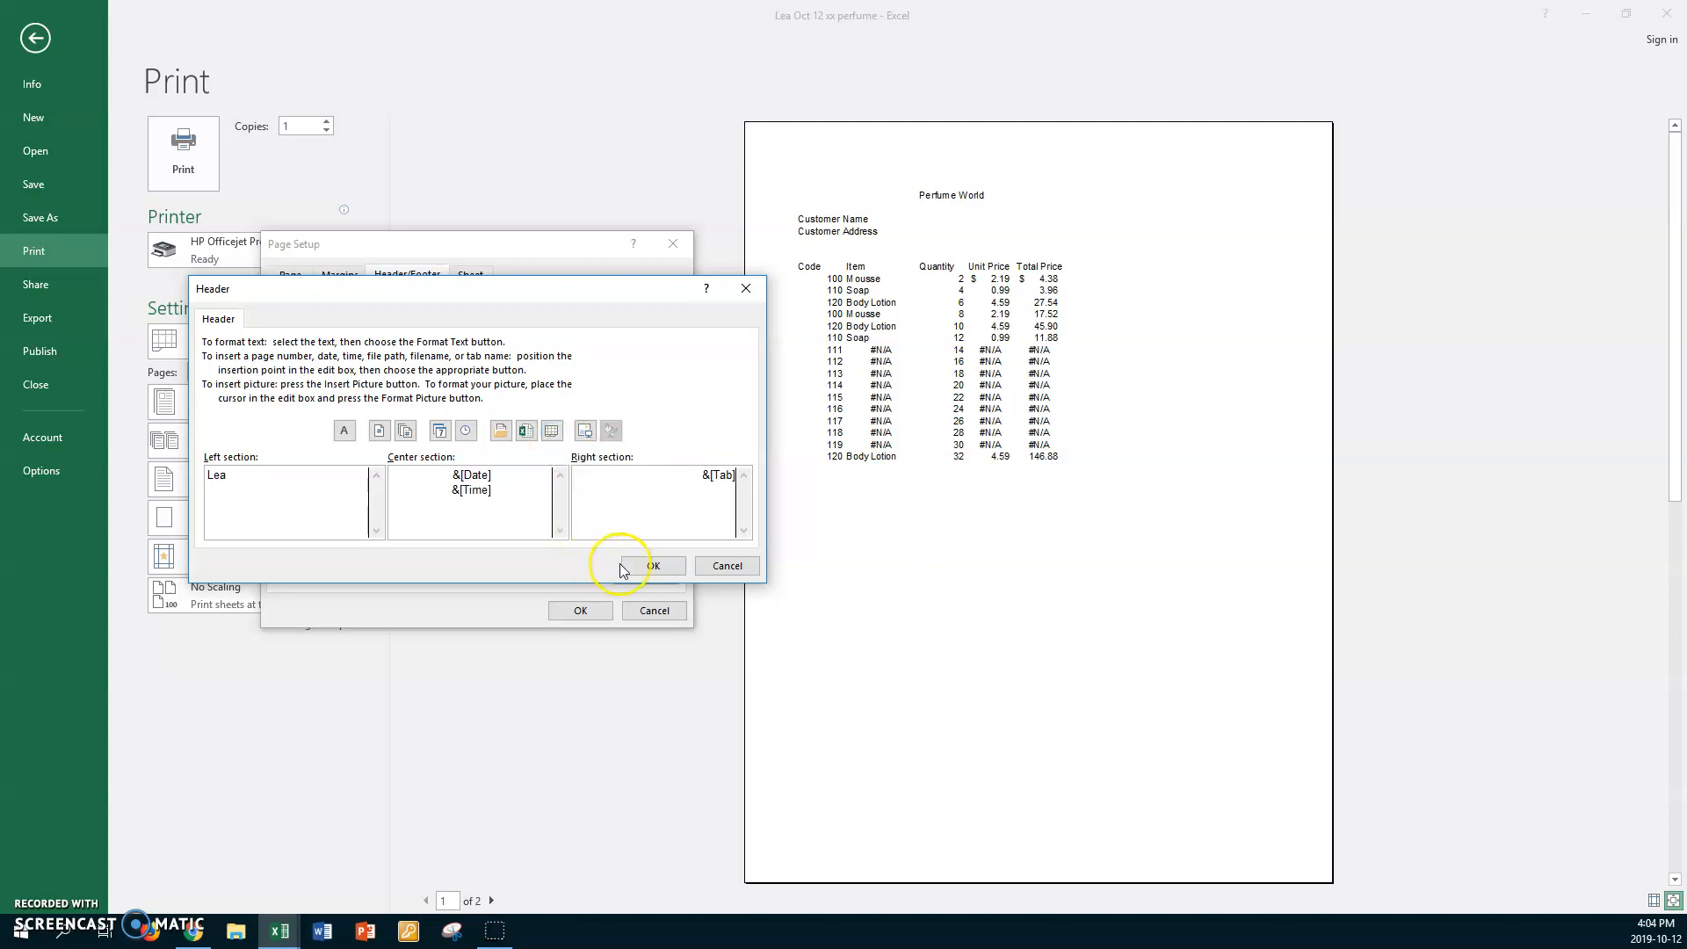
{"action": "left_click", "coordinate": [620, 568]}
Add a custom footer showing the file path and name.
{"action": "left_click", "coordinate": [558, 436]}
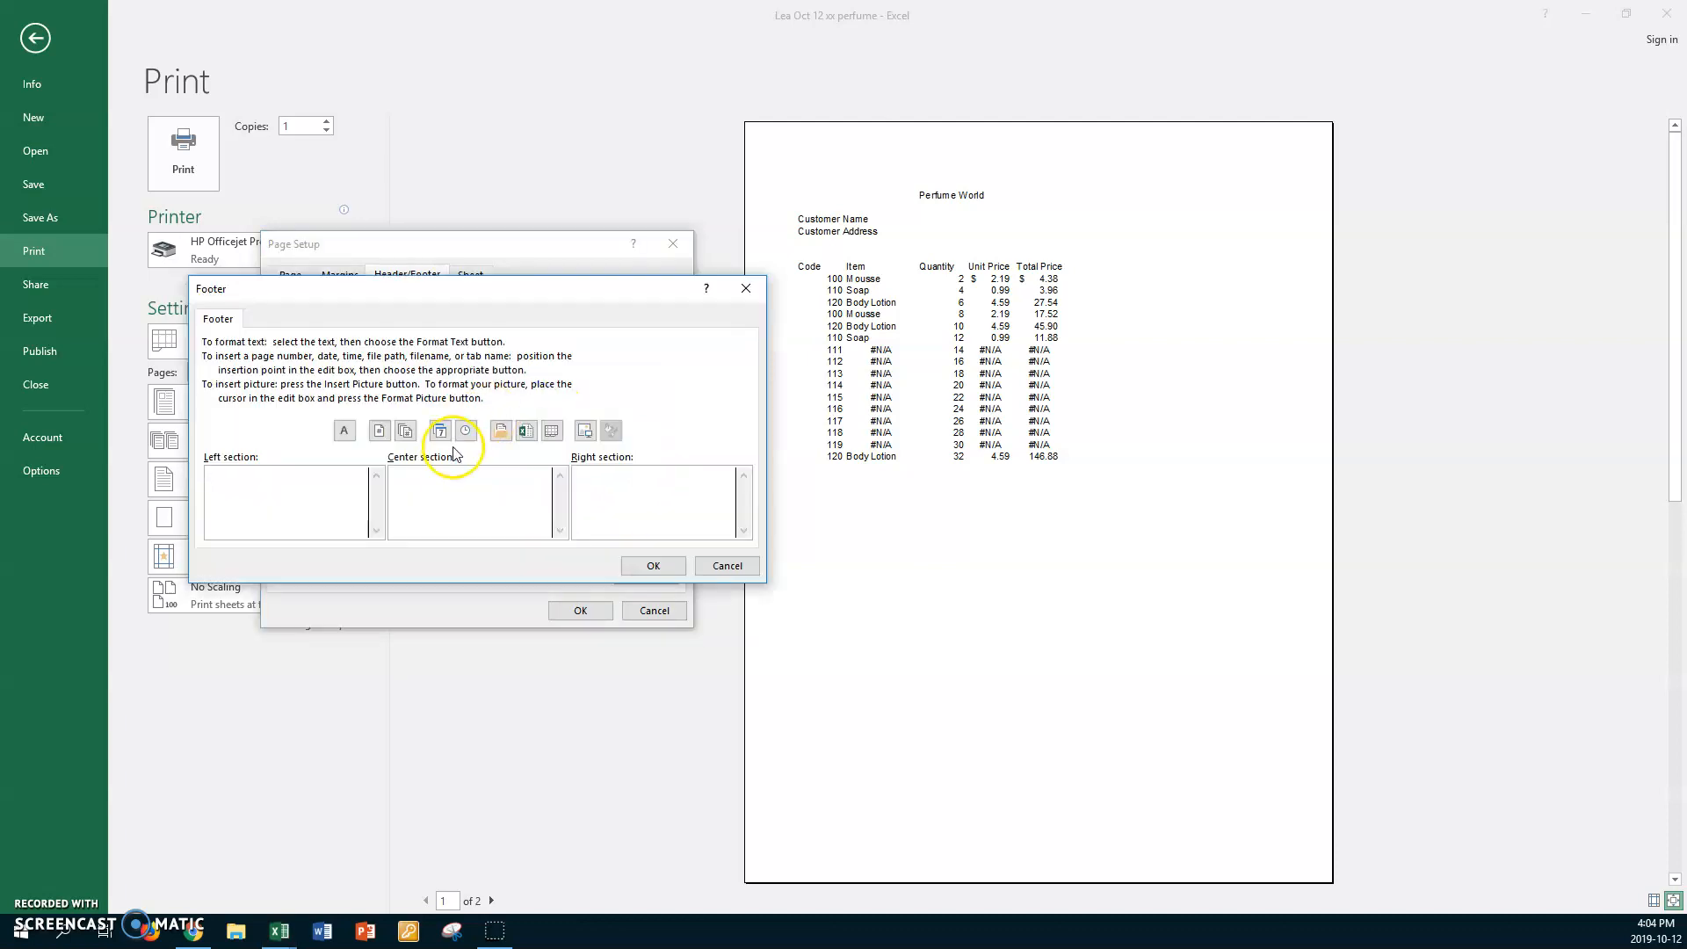
{"action": "left_click", "coordinate": [500, 431]}
{"action": "left_click", "coordinate": [651, 565]}
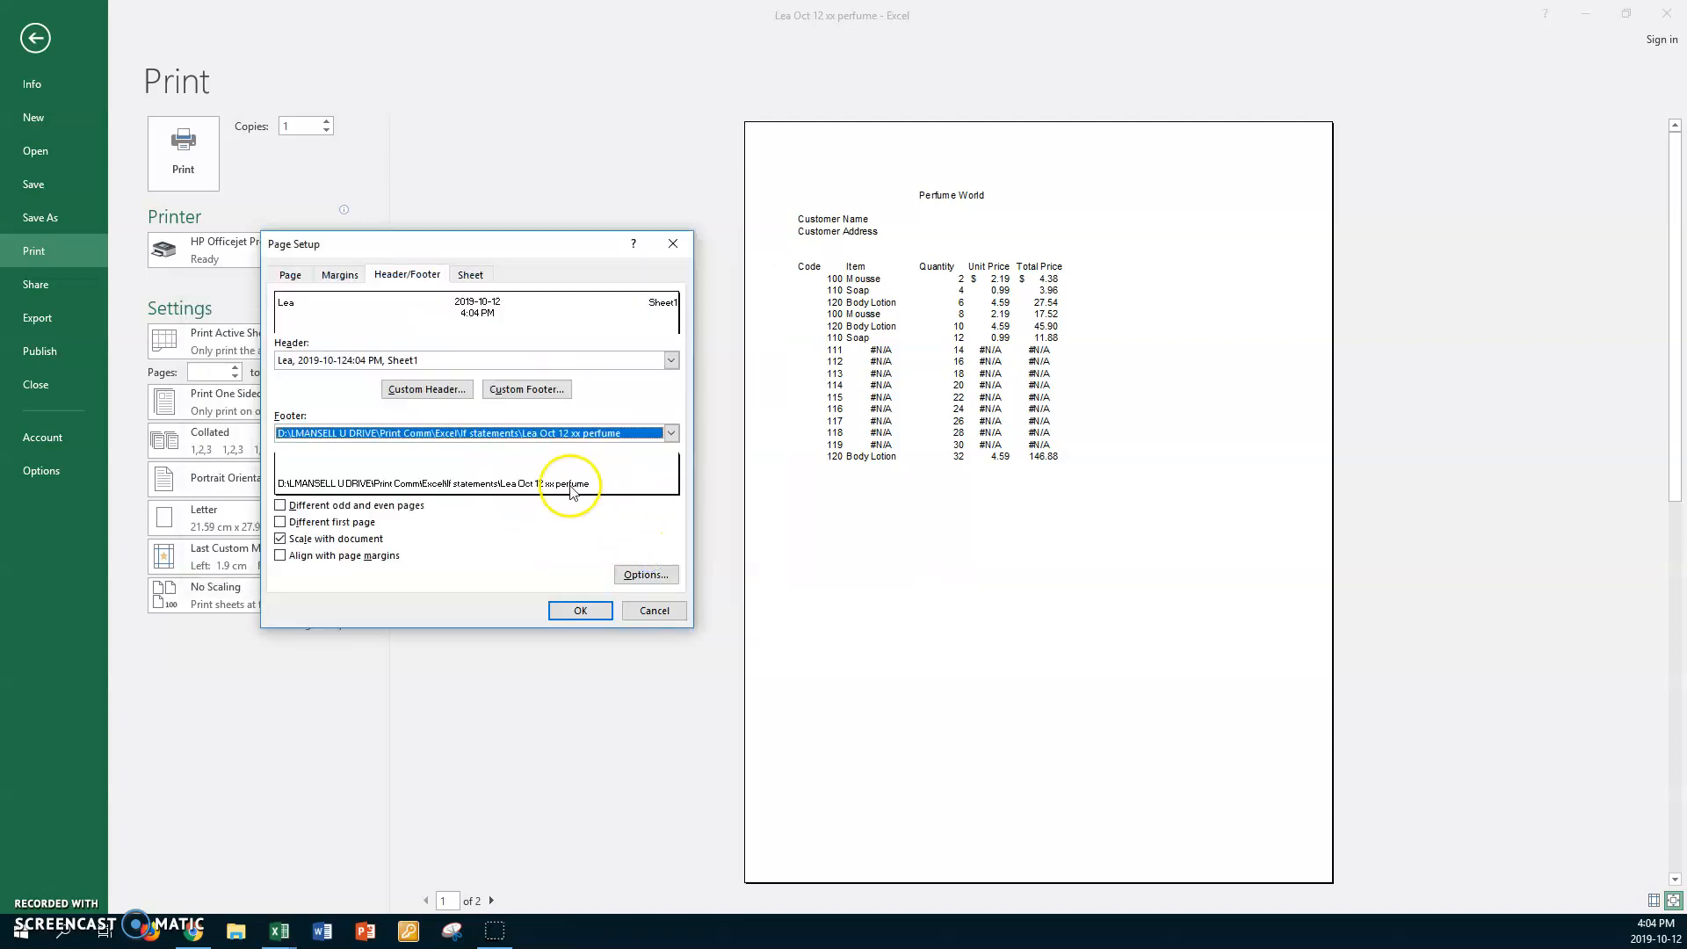
Set landscape orientation and print gridlines and row and column headings.
{"action": "left_click", "coordinate": [289, 275]}
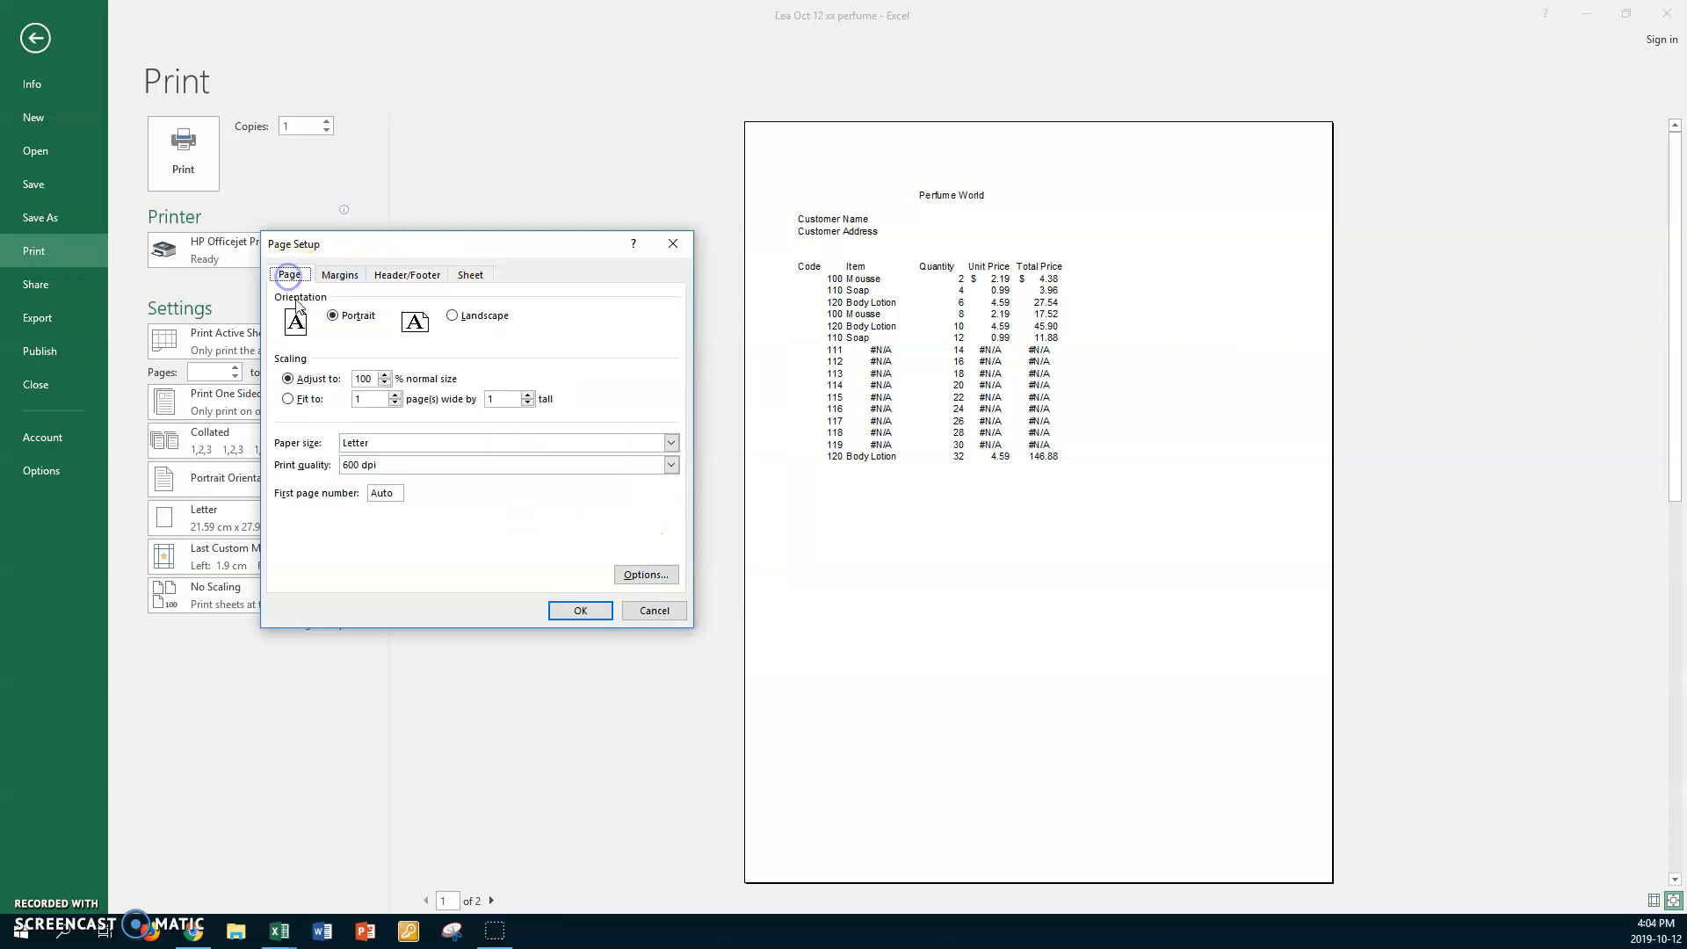
{"action": "left_click", "coordinate": [474, 316]}
{"action": "left_click", "coordinate": [471, 275]}
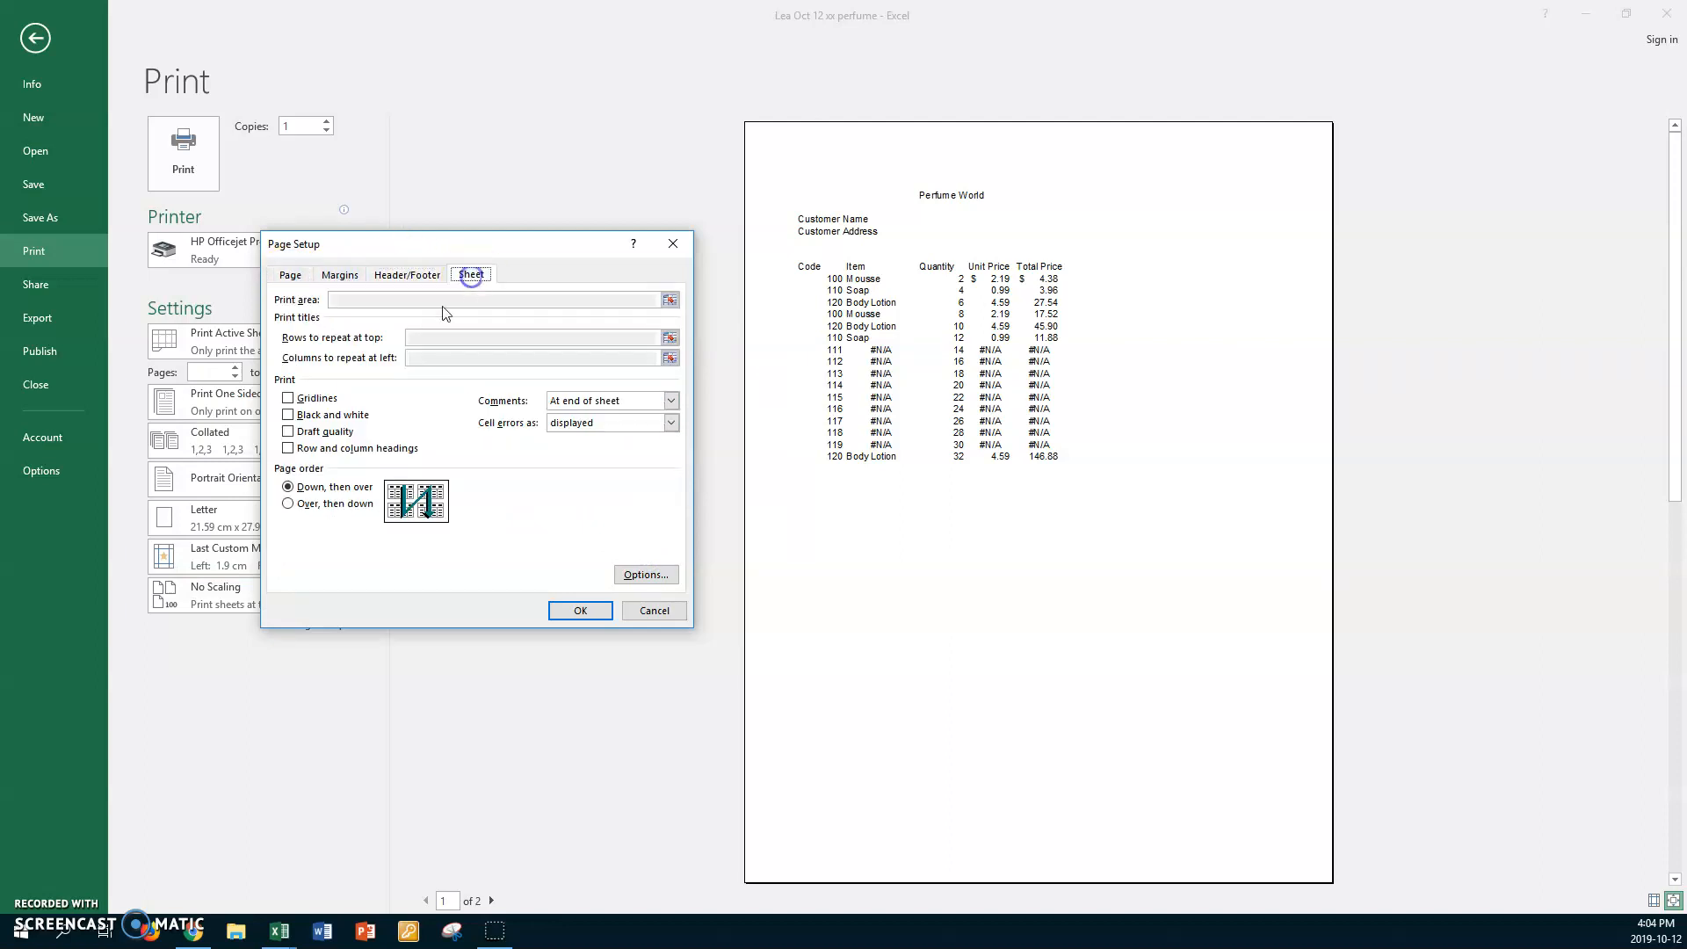
{"action": "left_click", "coordinate": [287, 398]}
{"action": "left_click", "coordinate": [287, 448]}
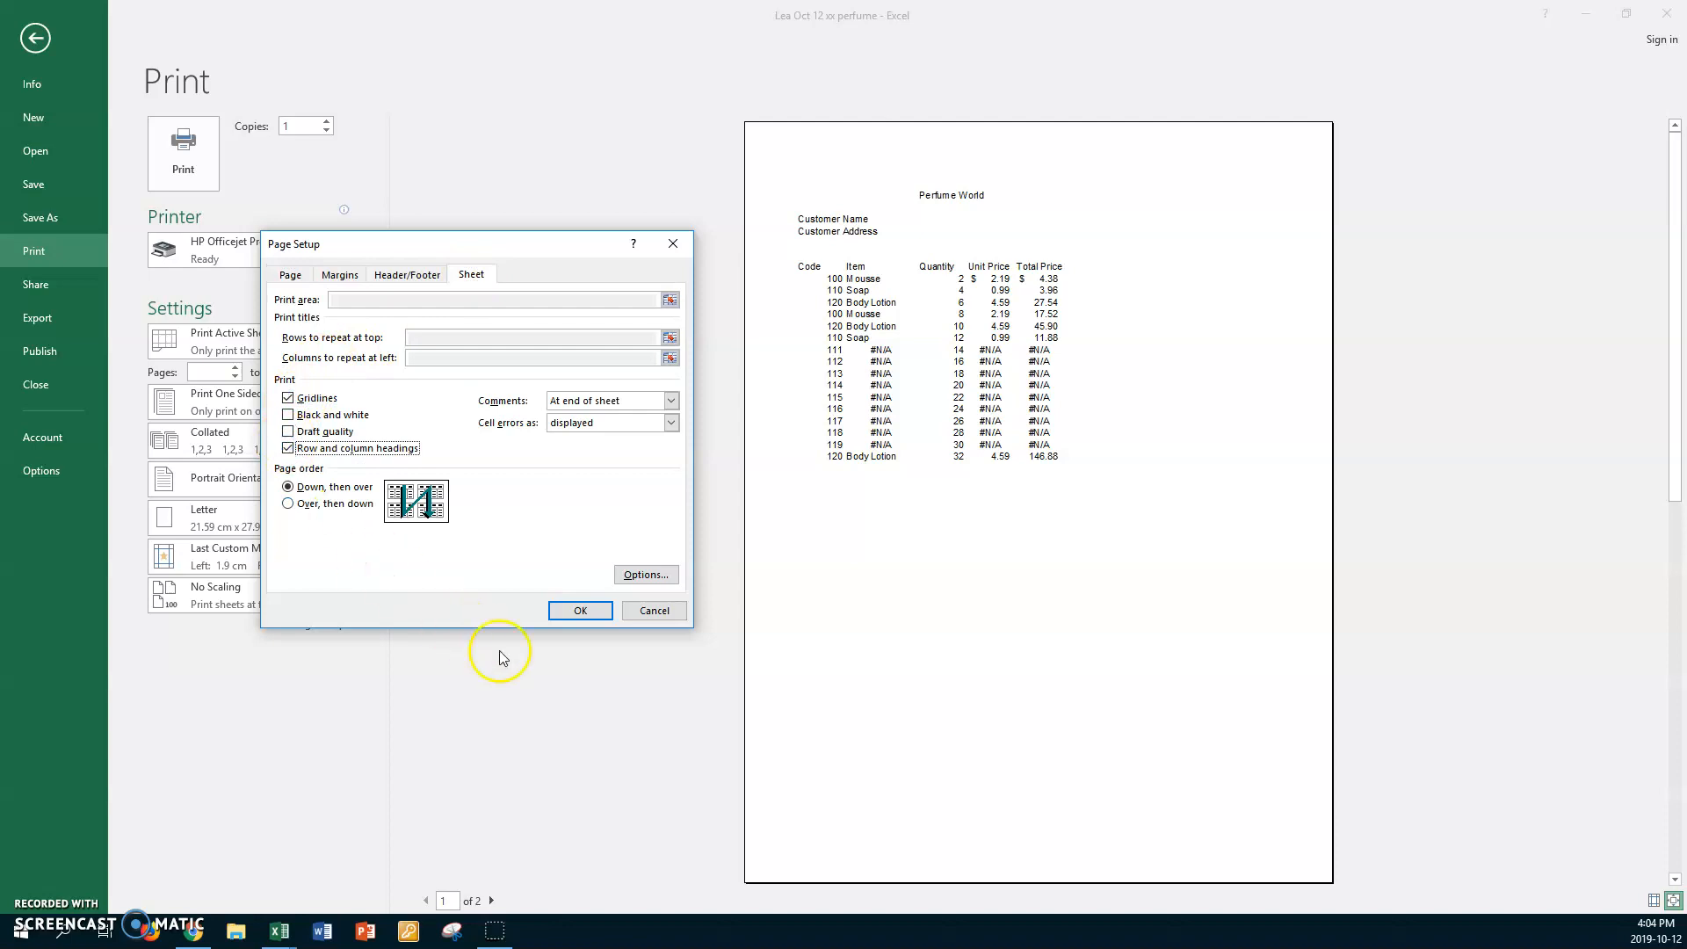
{"action": "left_click", "coordinate": [566, 610]}
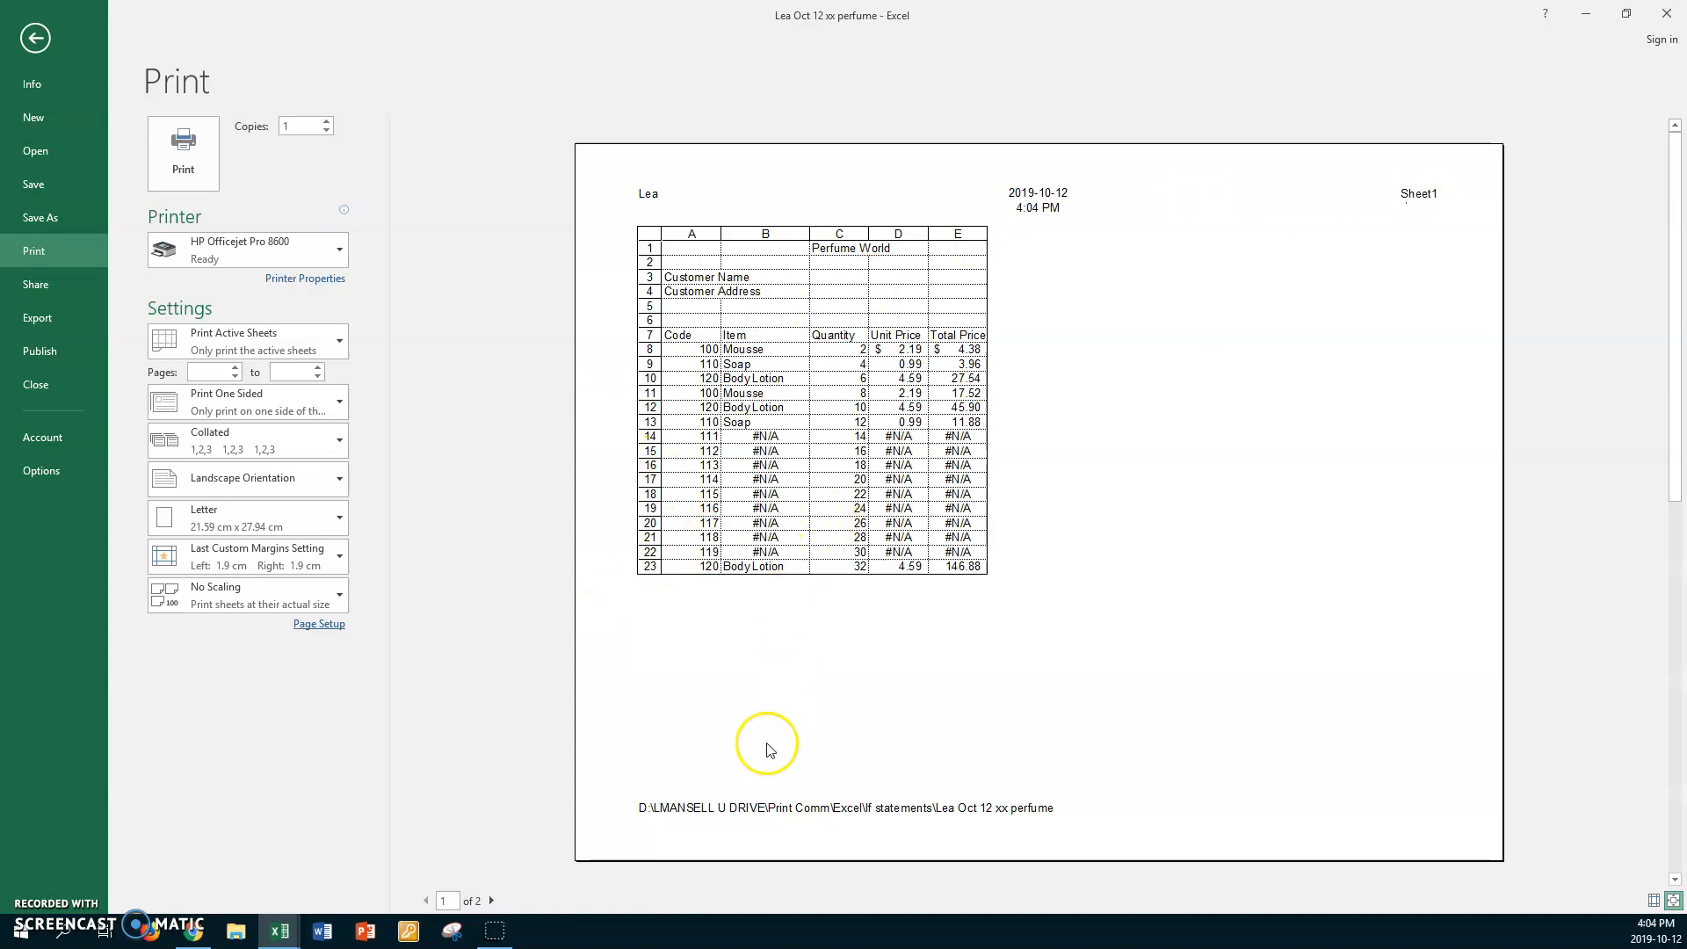
Check the comment listed on page 2 of the preview, then return to the invoice sheet.
{"action": "left_click", "coordinate": [493, 901]}
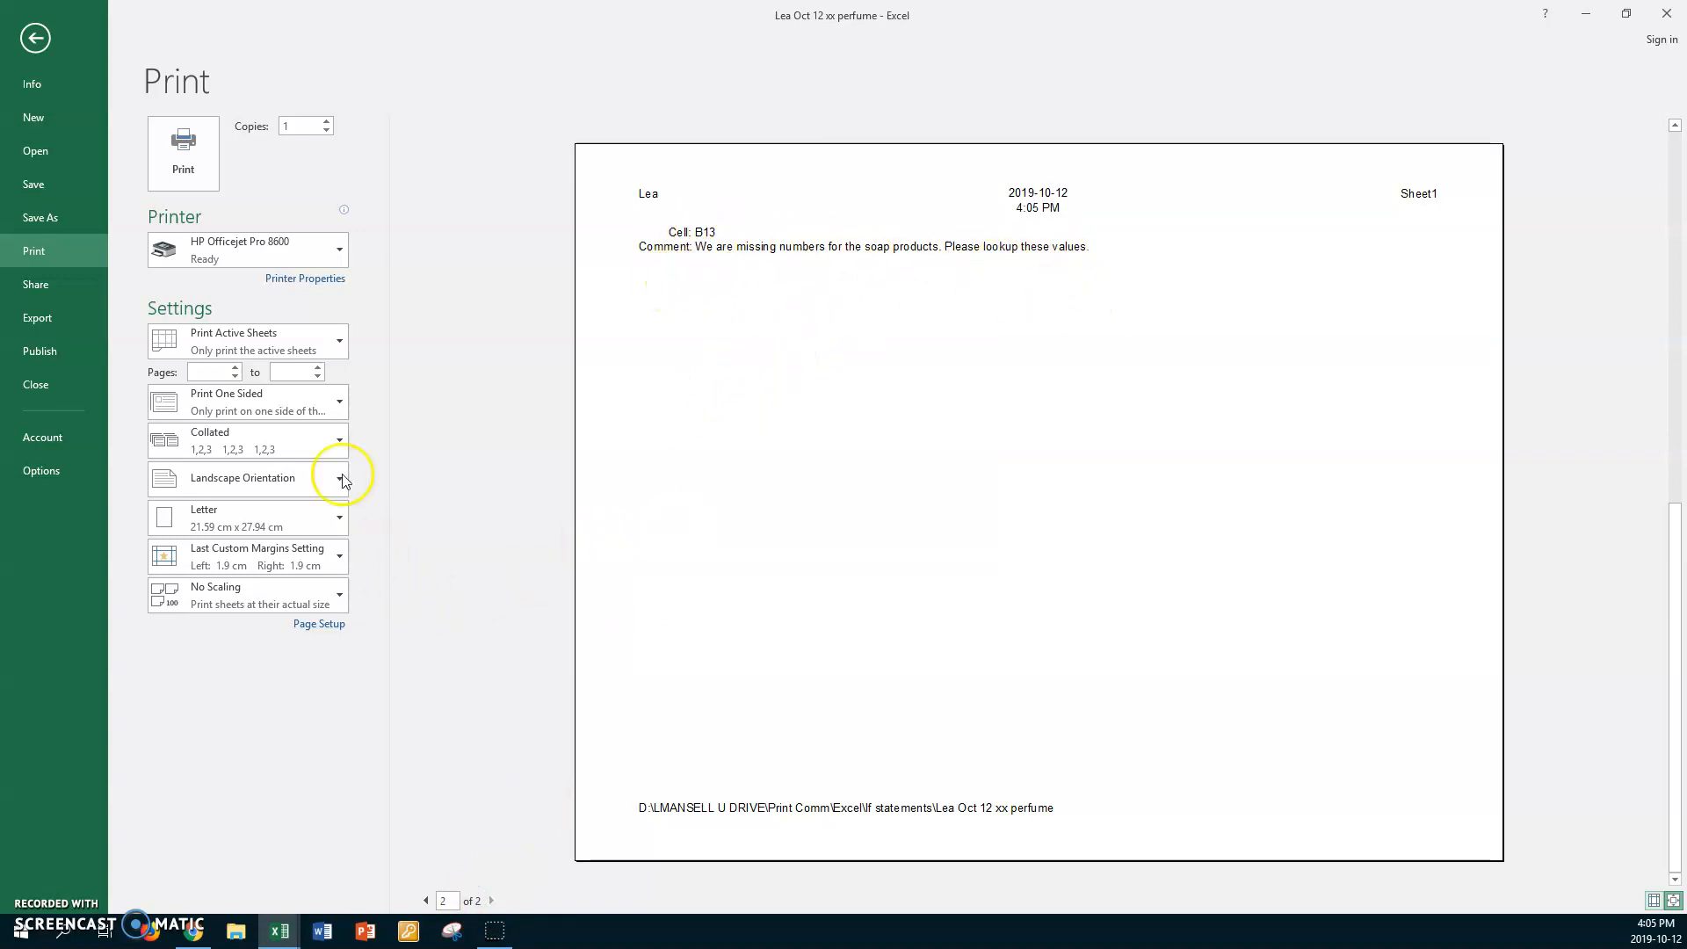
{"action": "left_click", "coordinate": [37, 39]}
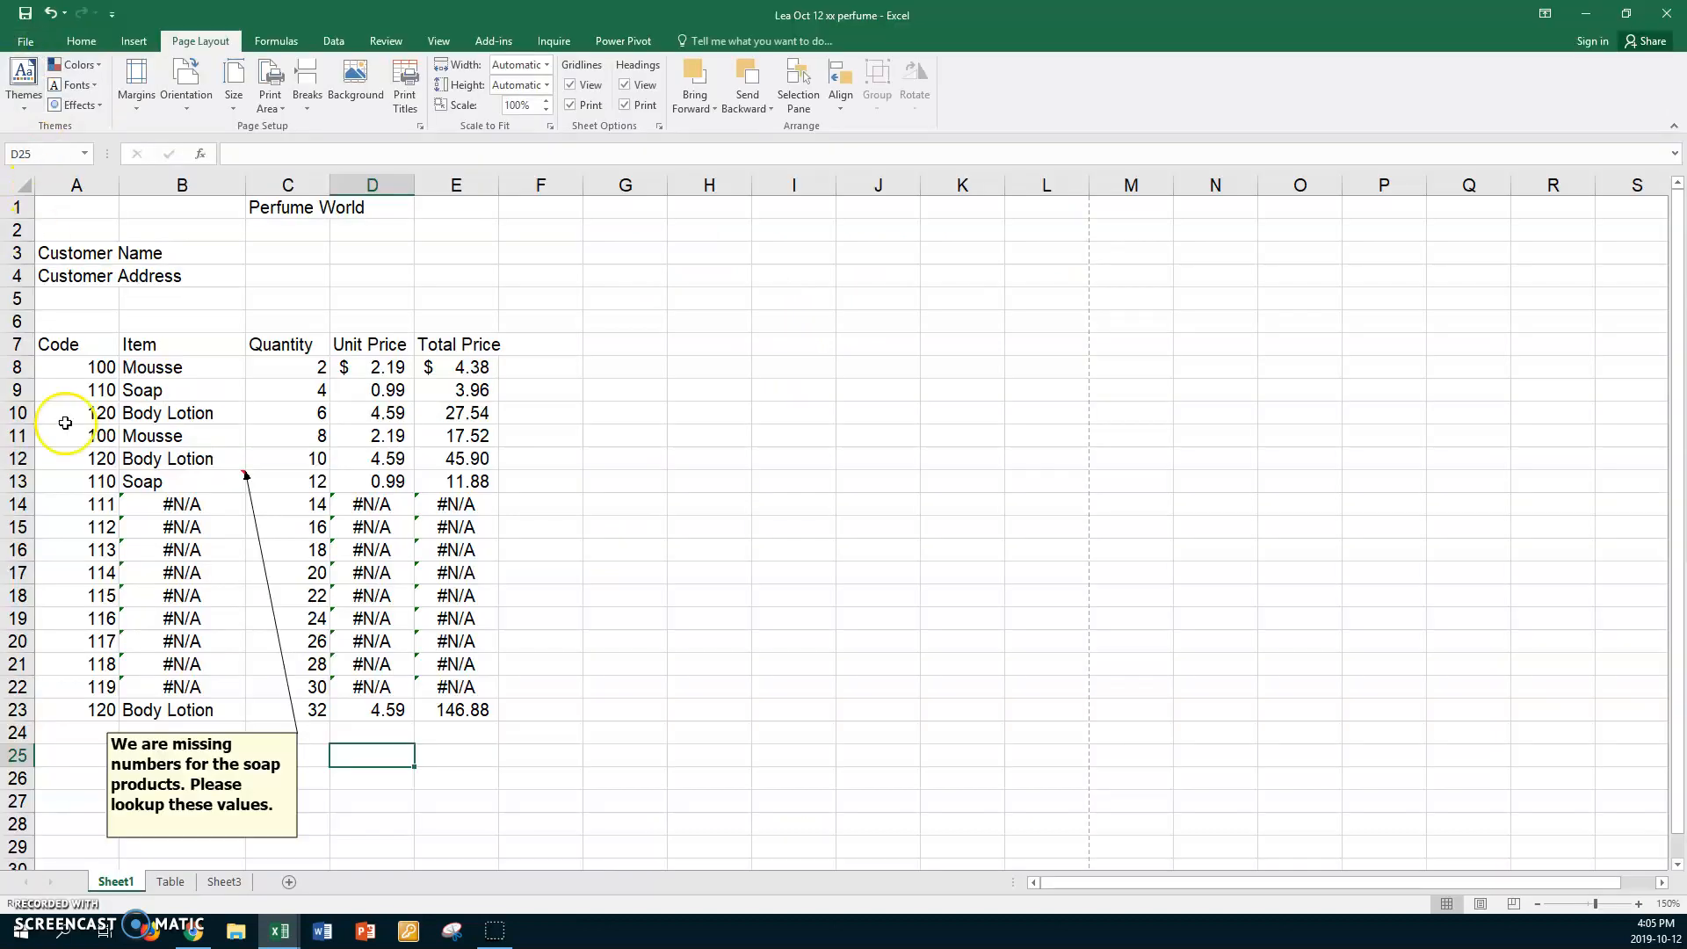
In Page Setup, set Comments to print As displayed on sheet.
{"action": "left_click", "coordinate": [420, 124]}
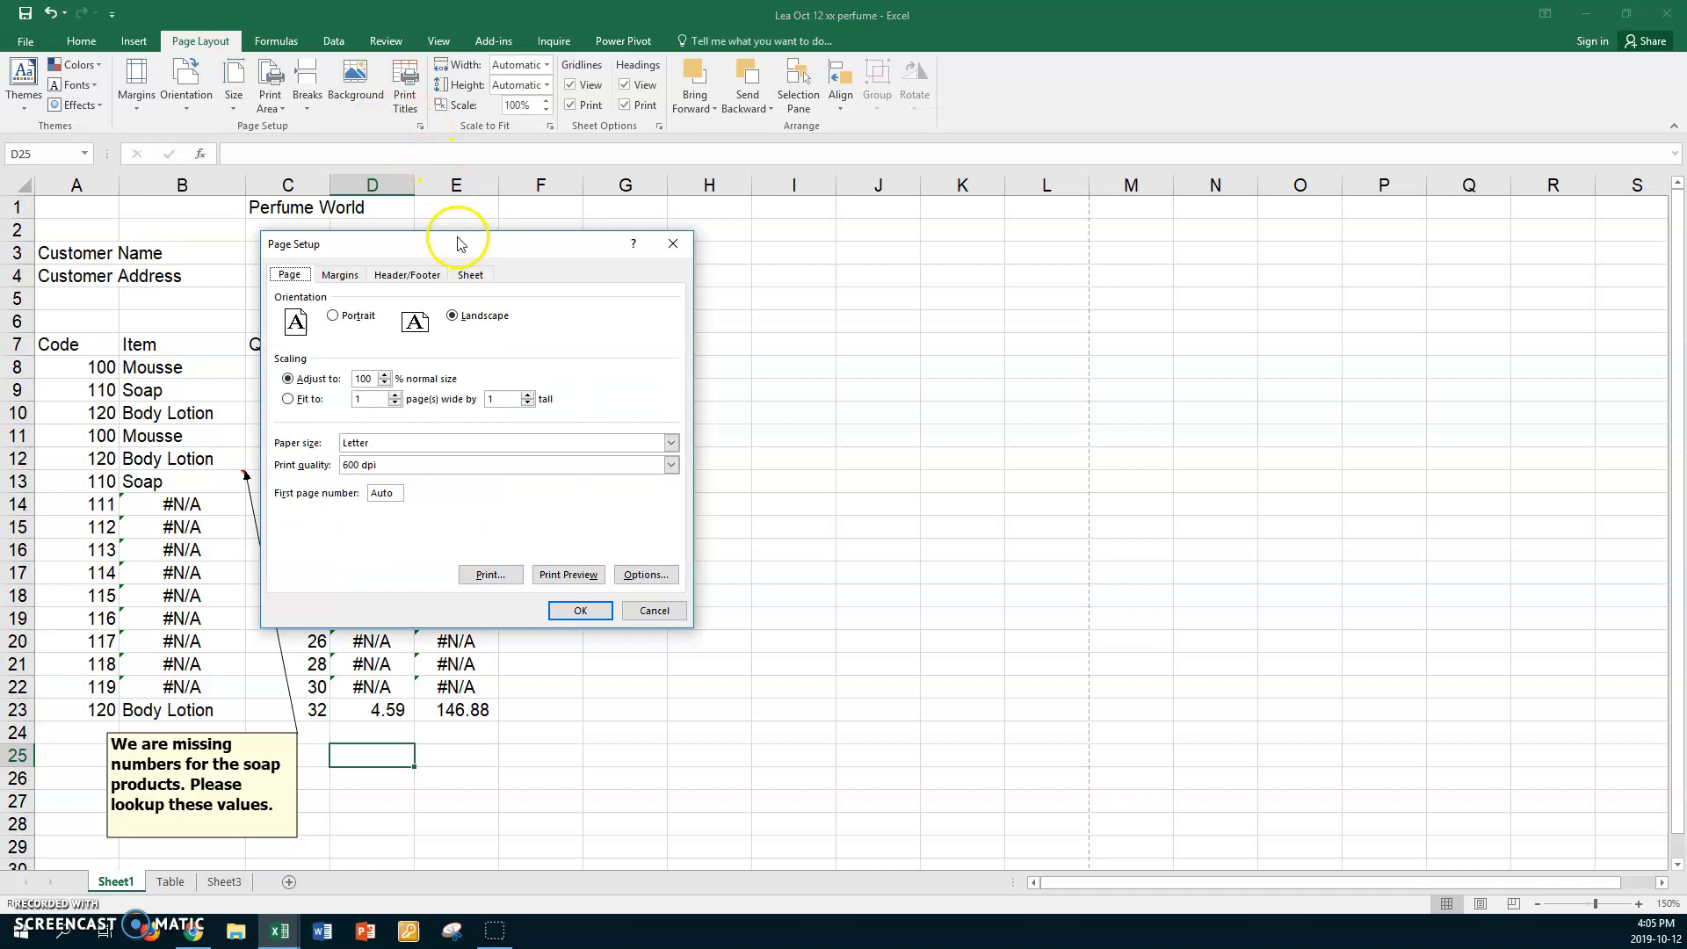
{"action": "left_click", "coordinate": [460, 275]}
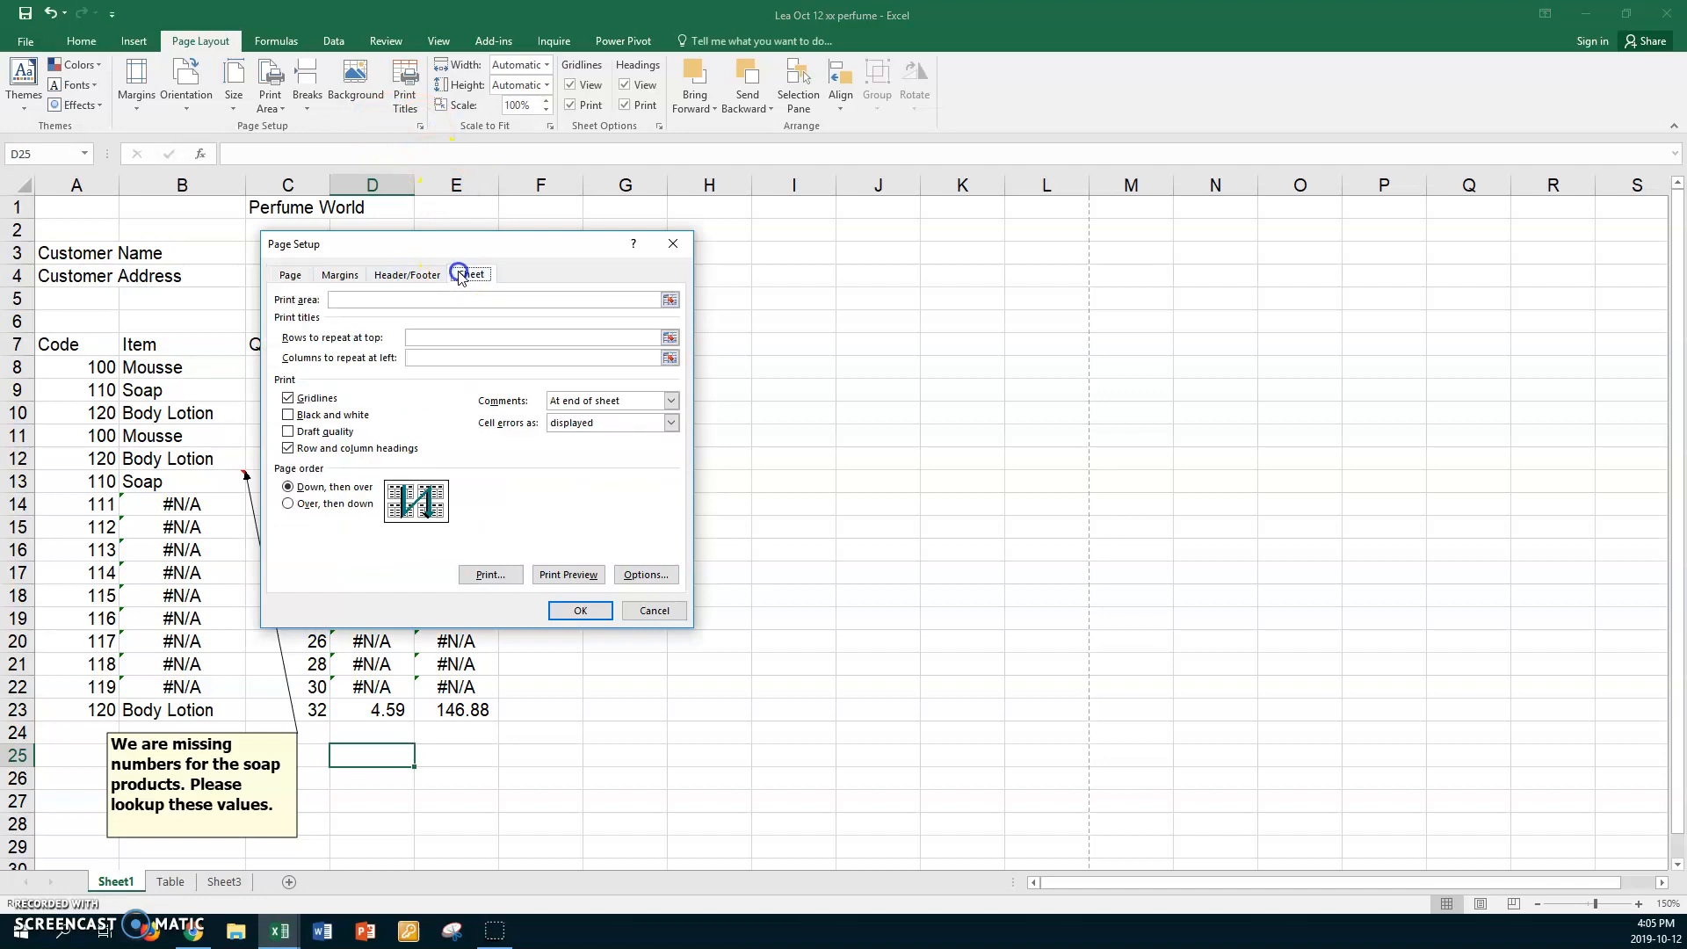
{"action": "left_click", "coordinate": [672, 400]}
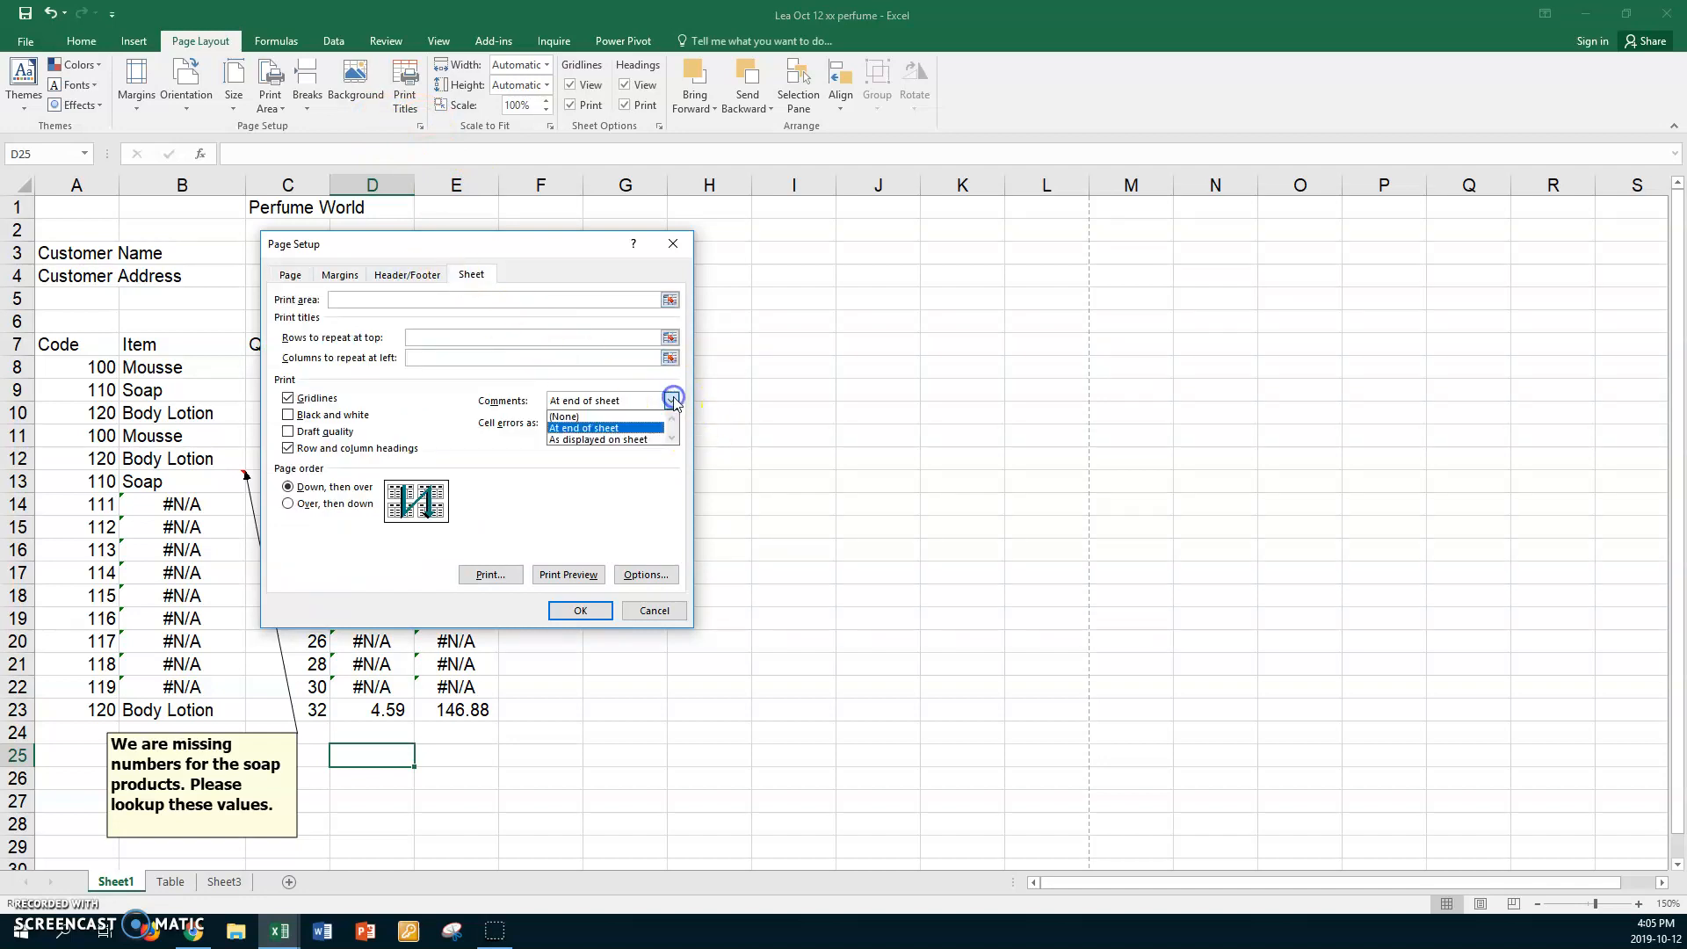
{"action": "left_click", "coordinate": [603, 440]}
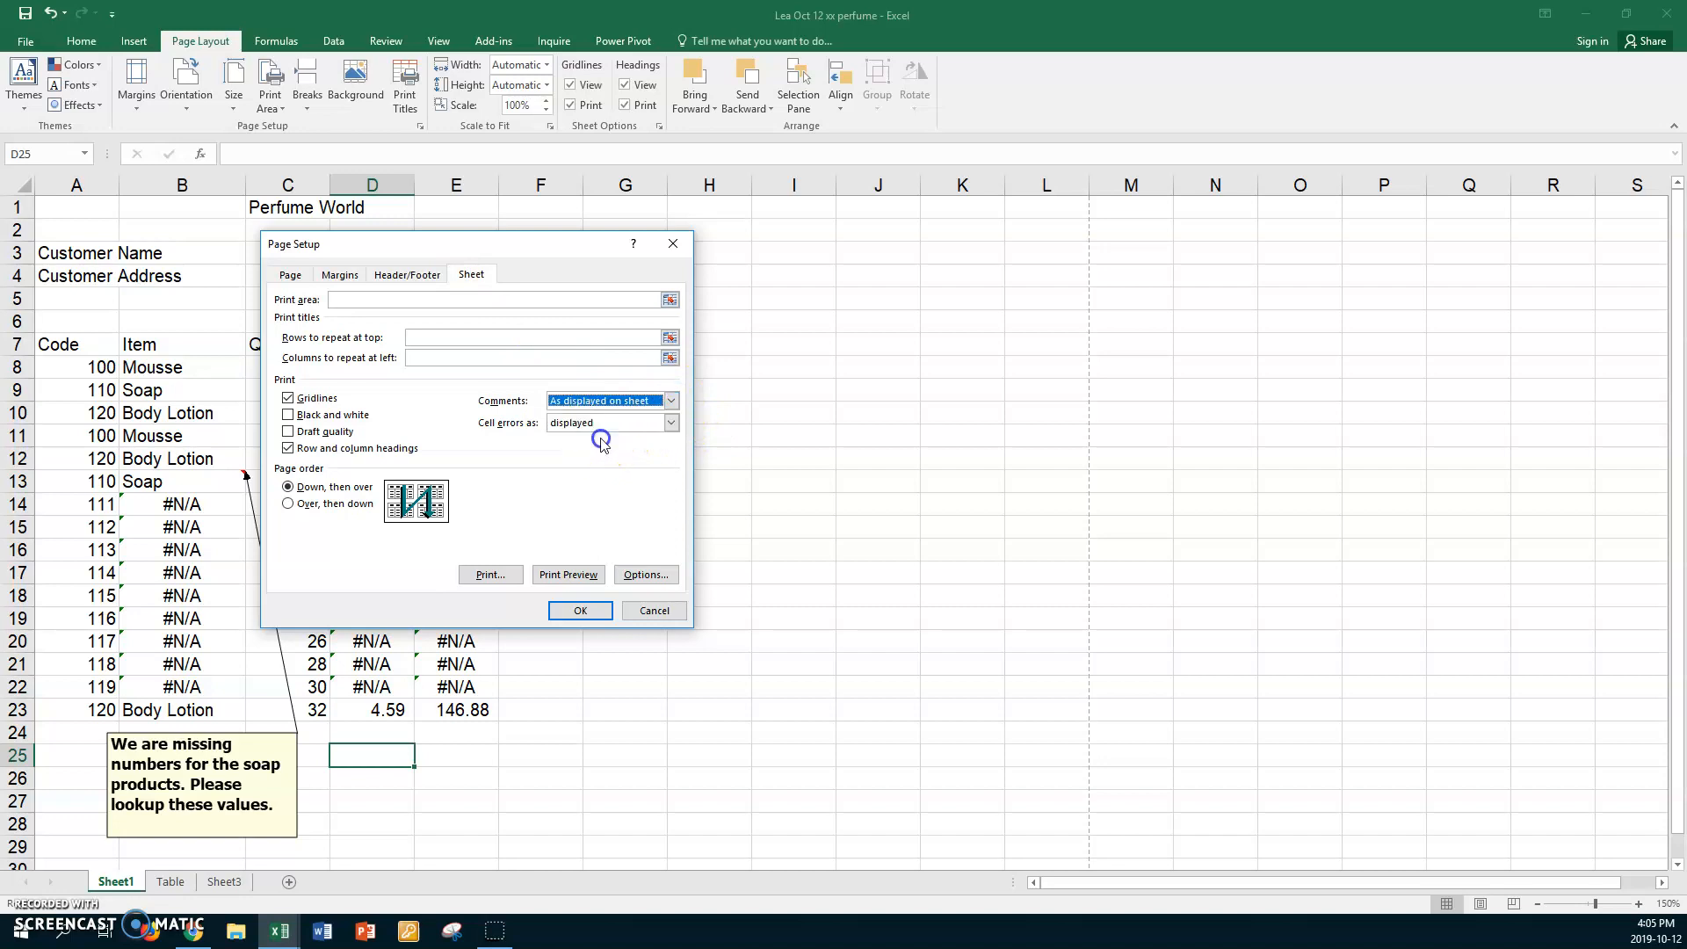
{"action": "left_click", "coordinate": [580, 611]}
Confirm the print preview now fits on one page, then return and select cell F10.
{"action": "left_click", "coordinate": [25, 41]}
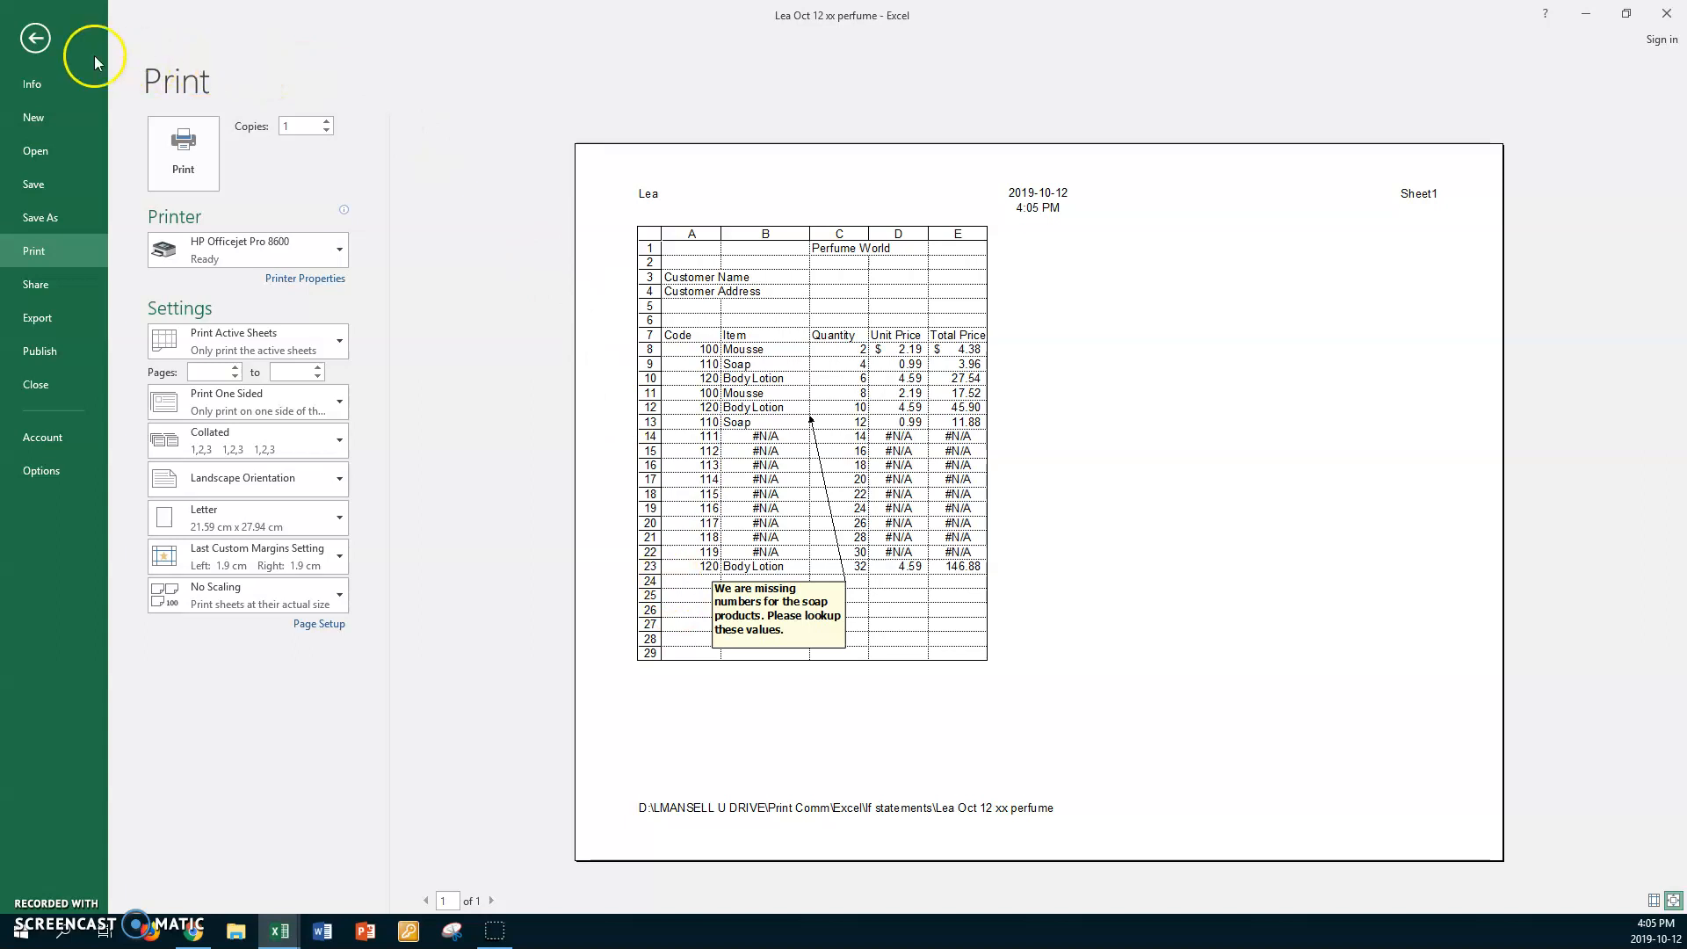
{"action": "left_click", "coordinate": [37, 38]}
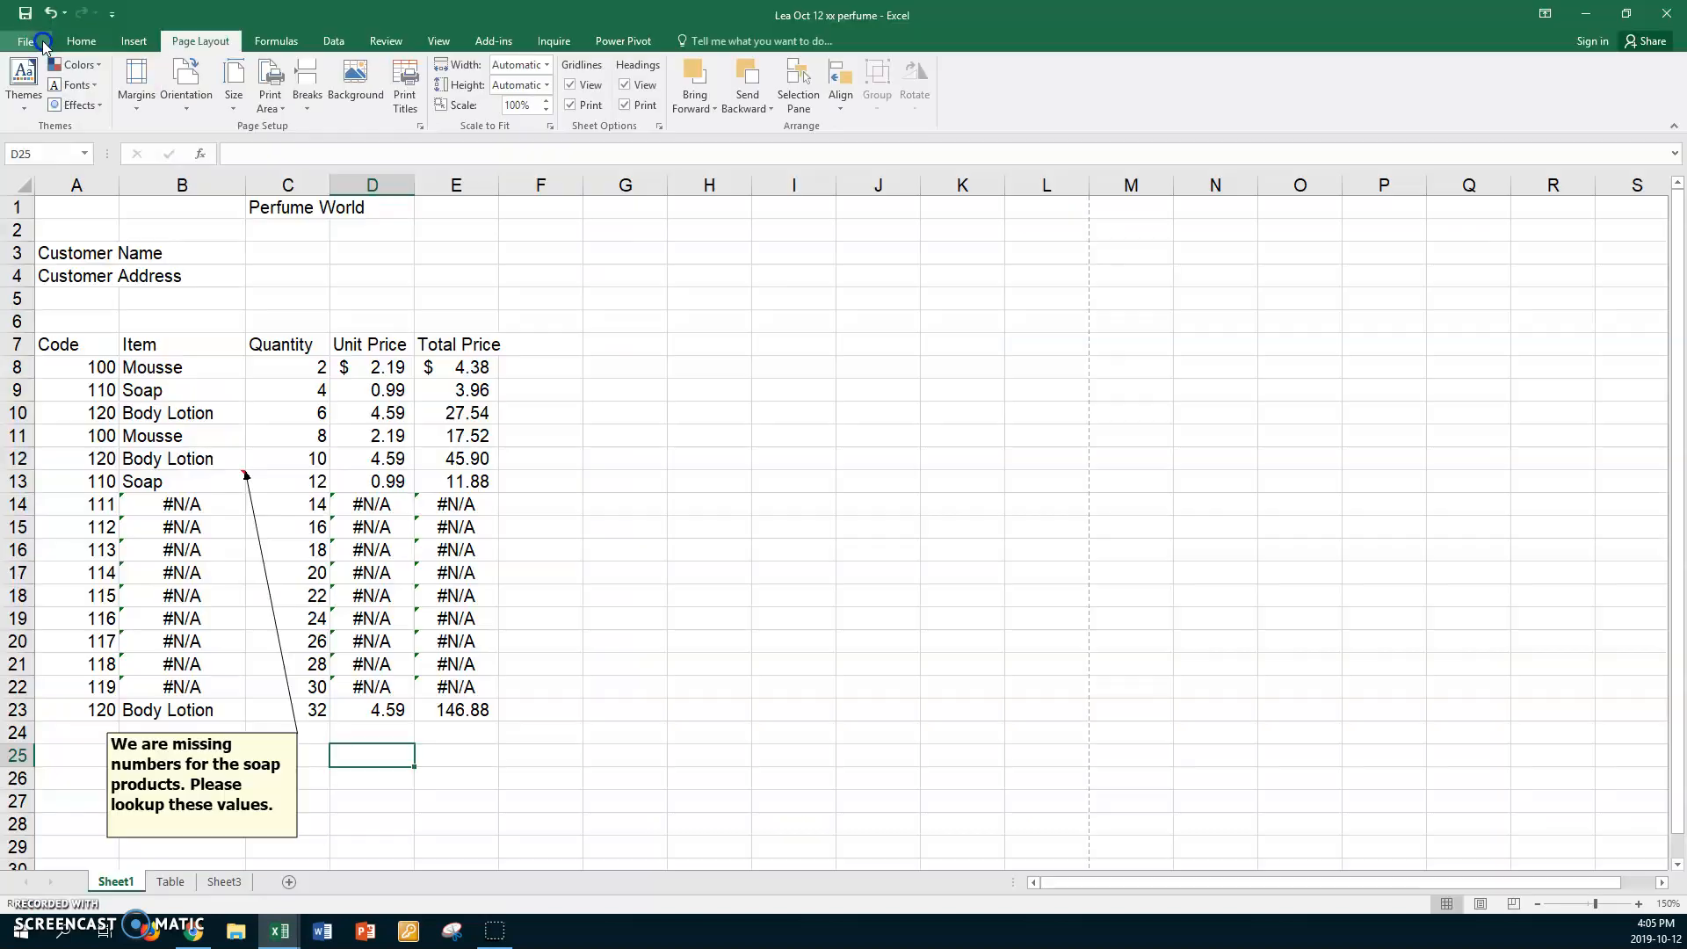
{"action": "left_click", "coordinate": [563, 417]}
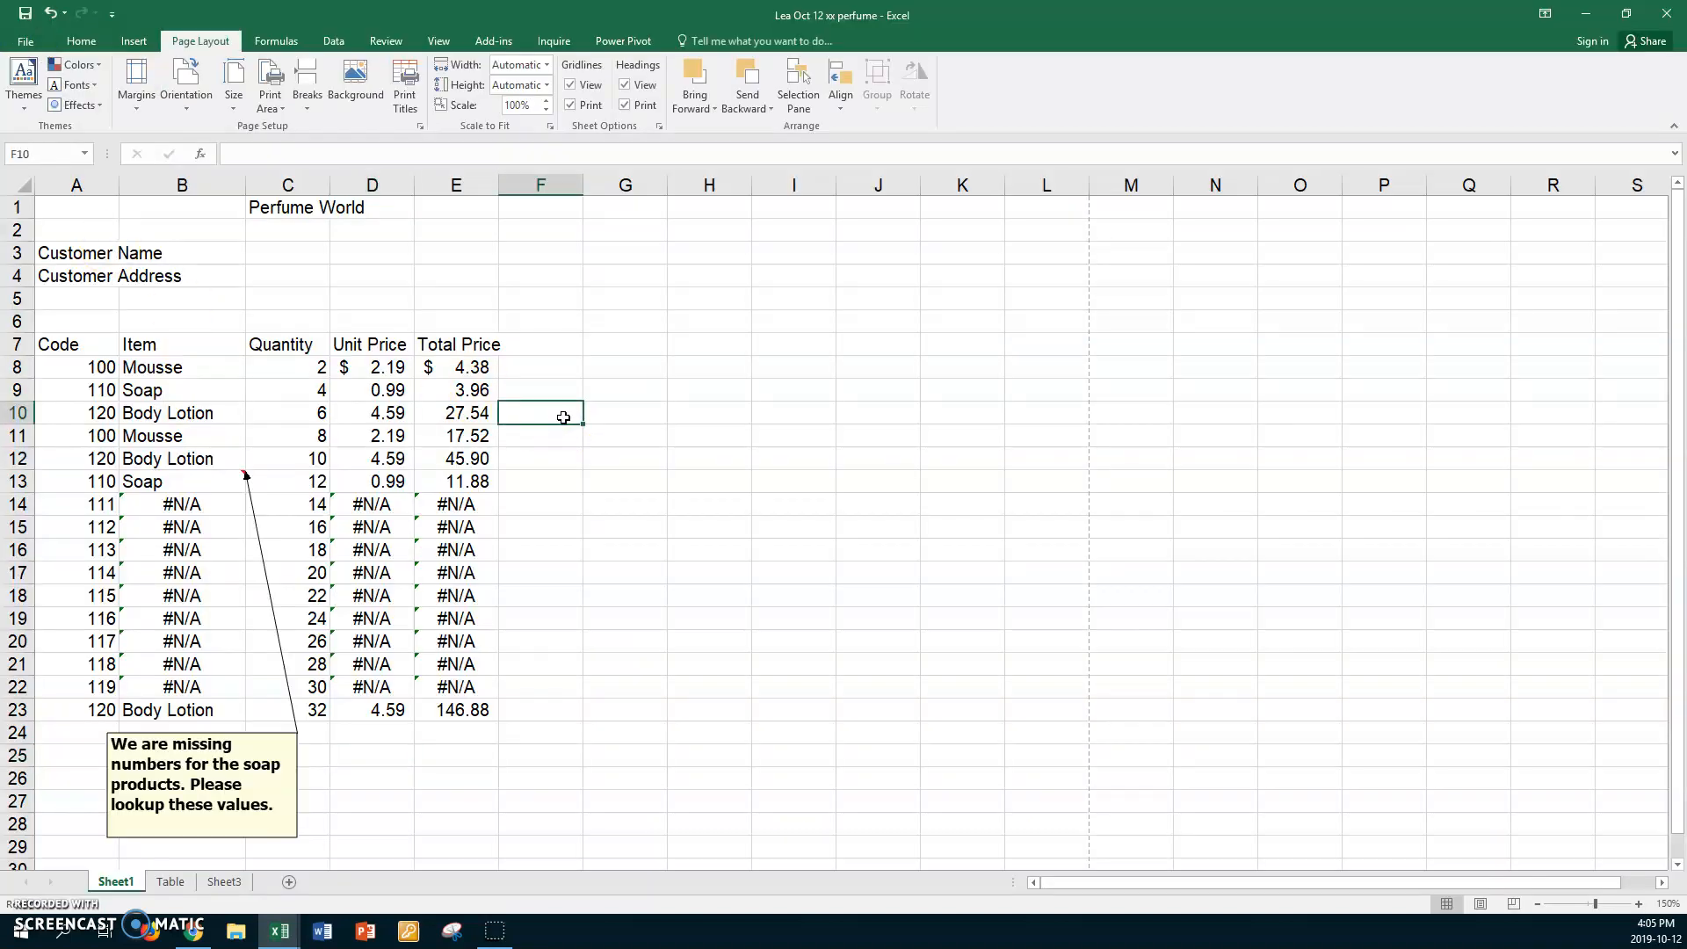